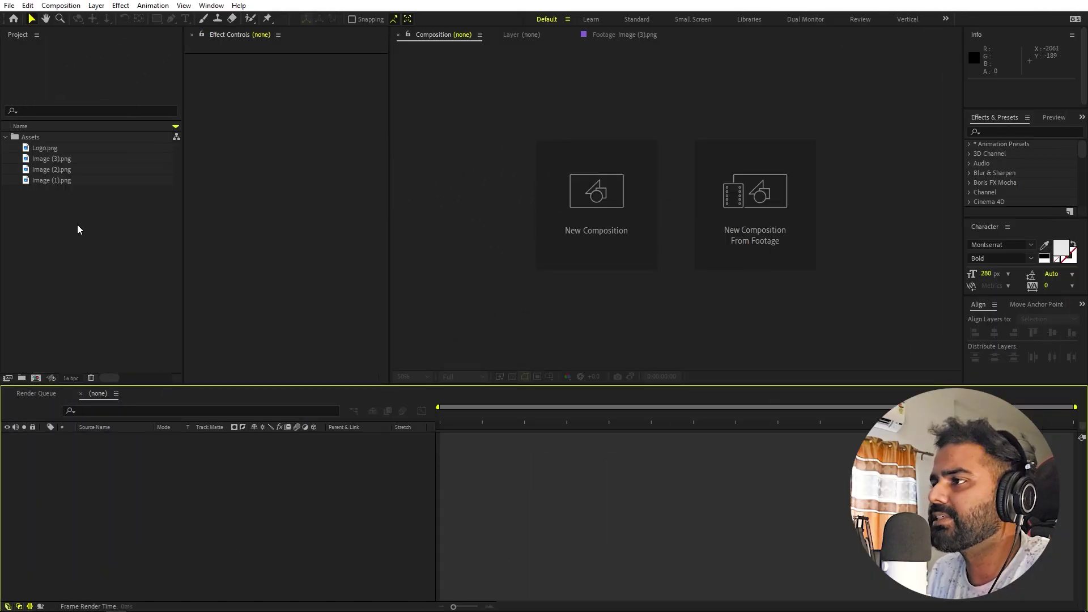
Step: Preview the image assets, check the transparency of Image (3).png, and return to the composition view
double_click(50, 179)
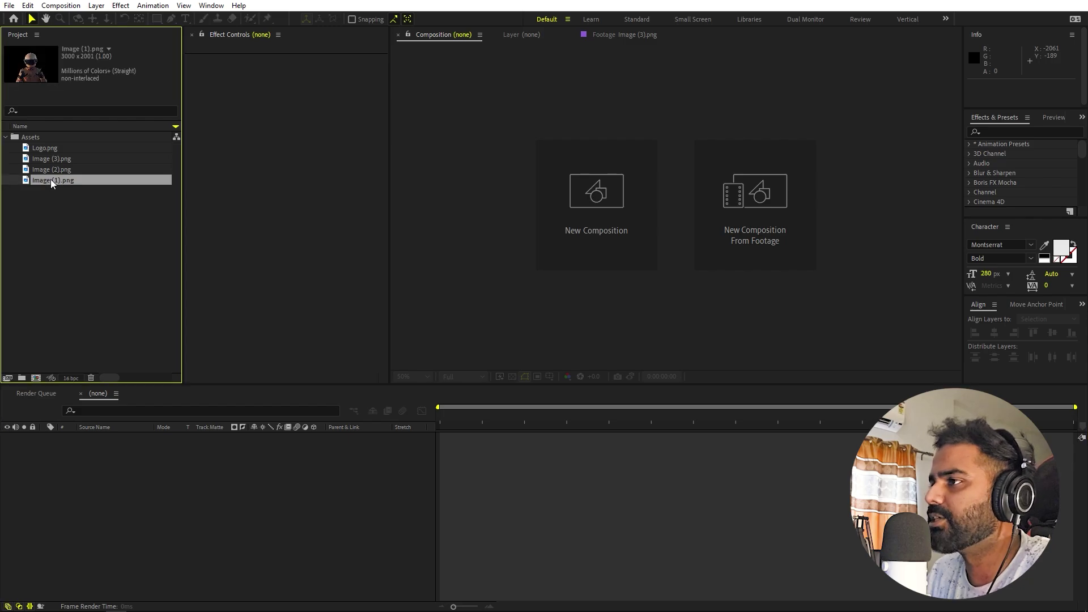
double_click(54, 169)
double_click(58, 159)
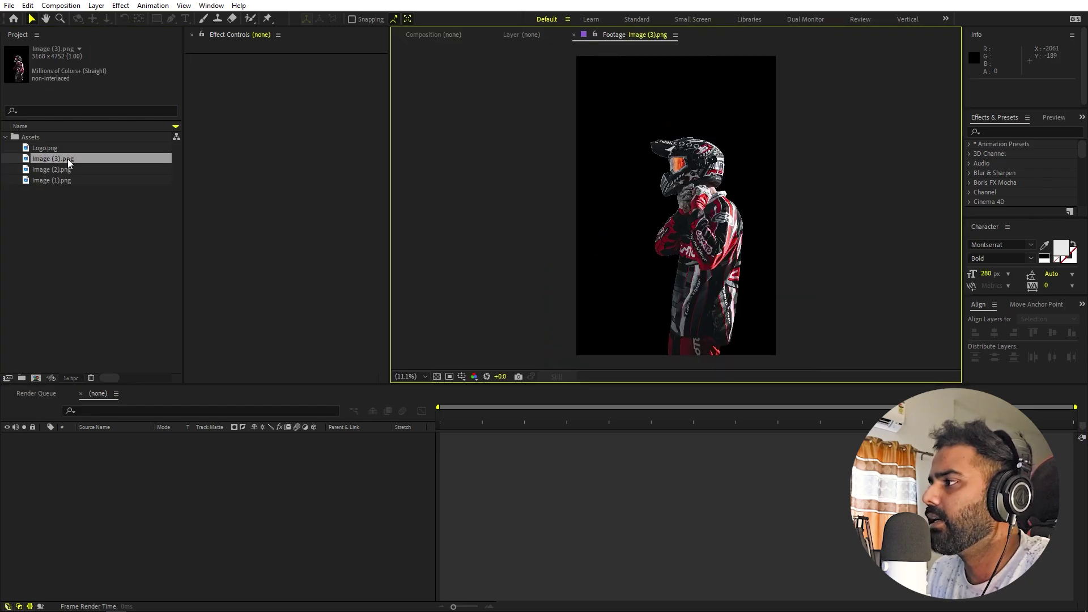
left_click(437, 377)
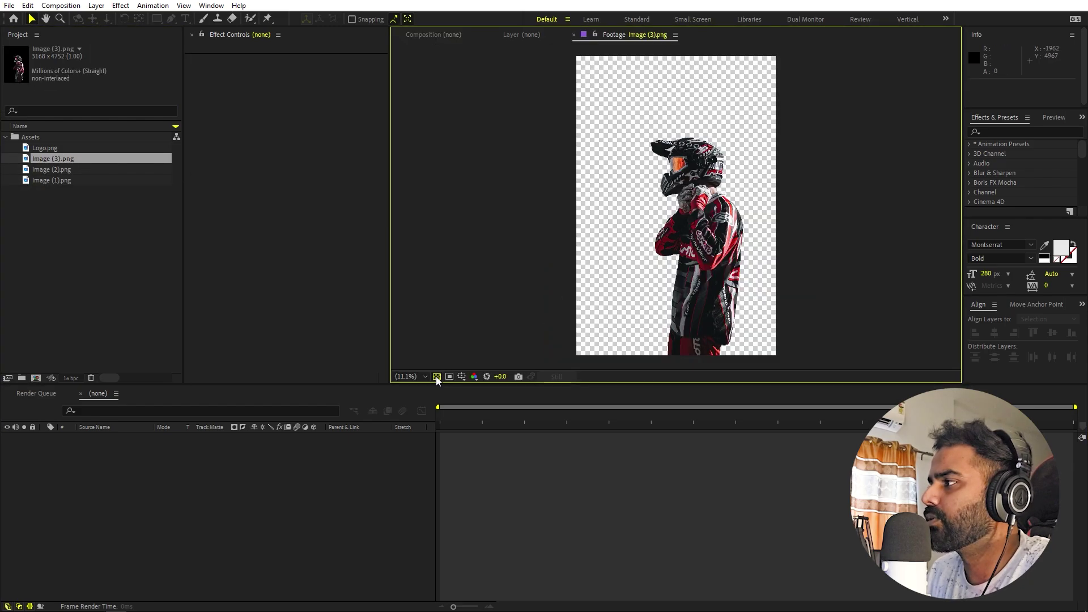
left_click(437, 377)
left_click(38, 148)
left_click(119, 307)
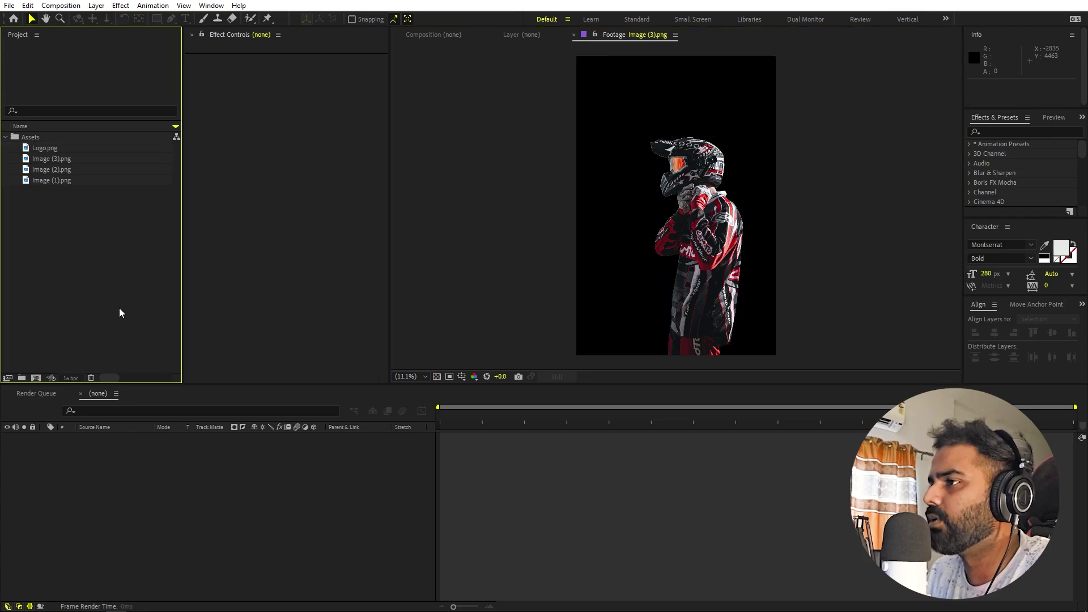
left_click(175, 474)
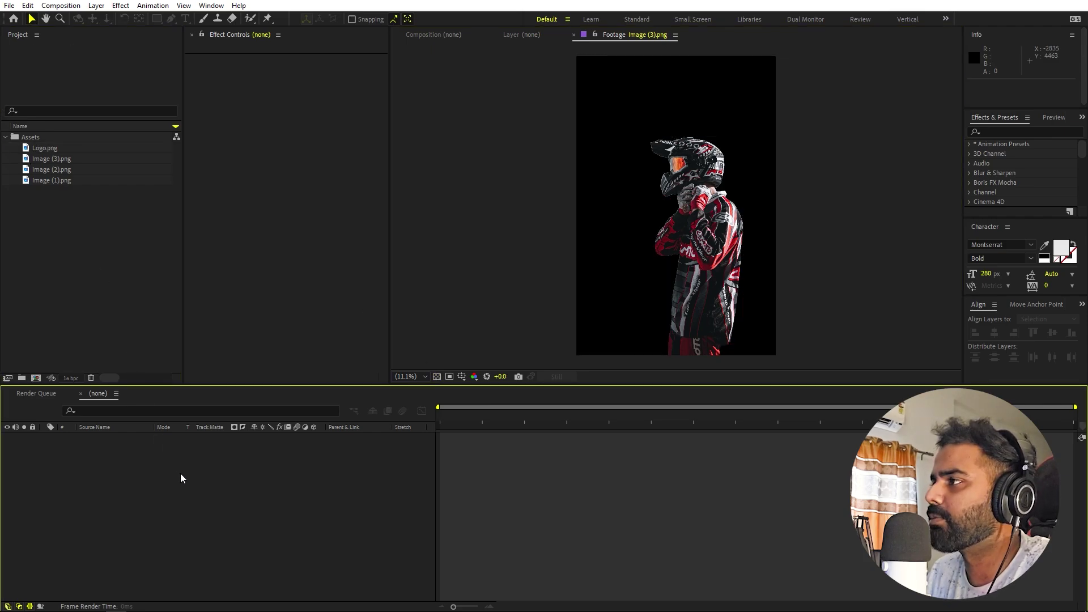
left_click(419, 34)
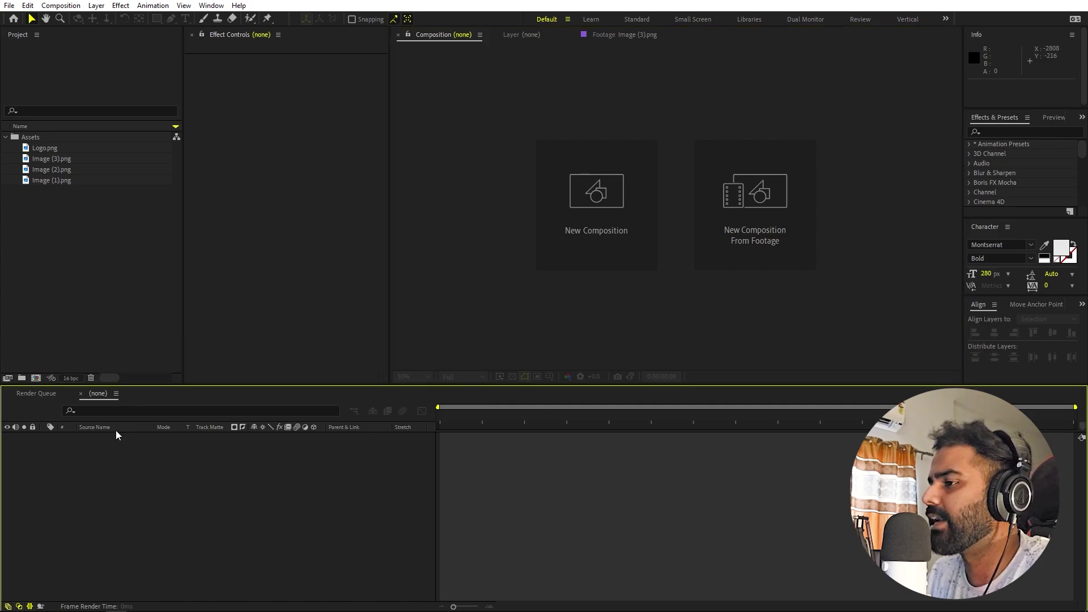
Step: Create a new composition named Main, 1920 px wide and 1080 px high
left_click(68, 7)
left_click(79, 17)
type("Main")
left_click(535, 203)
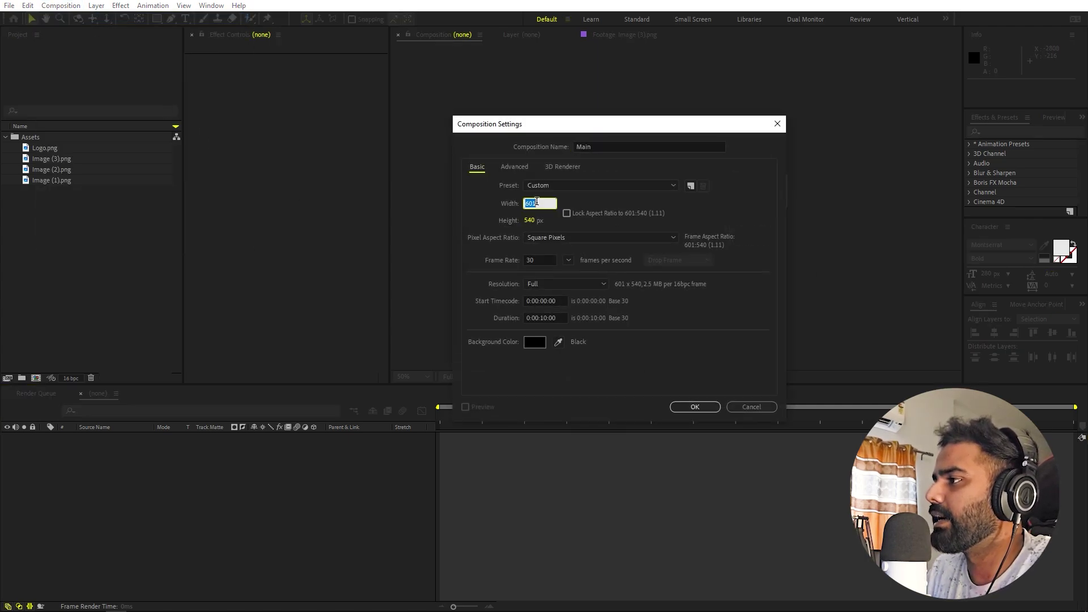
type("1920")
key("Tab")
type("1080")
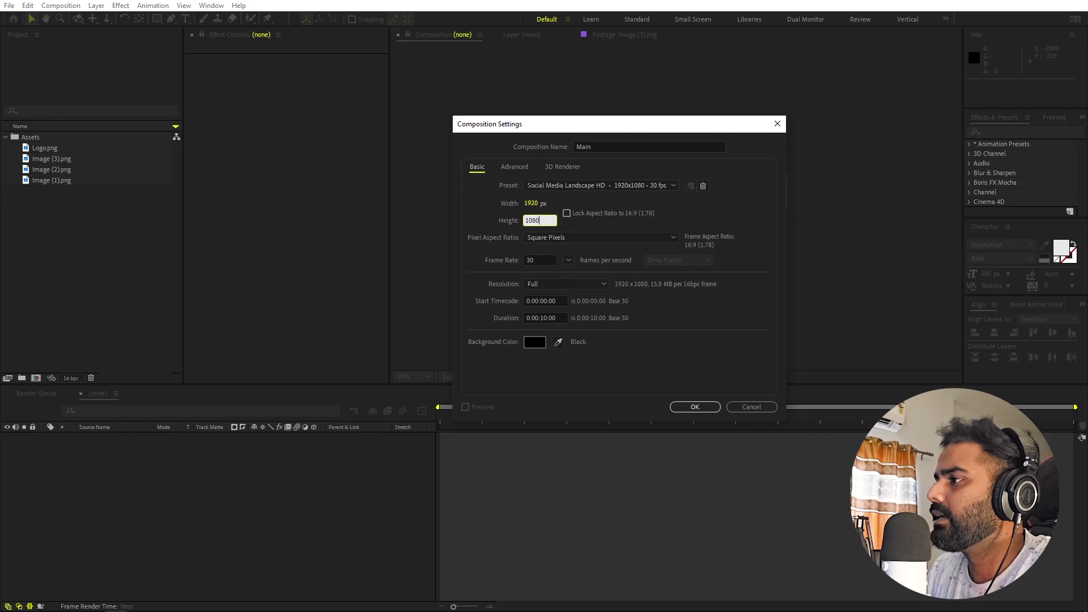
left_click(683, 409)
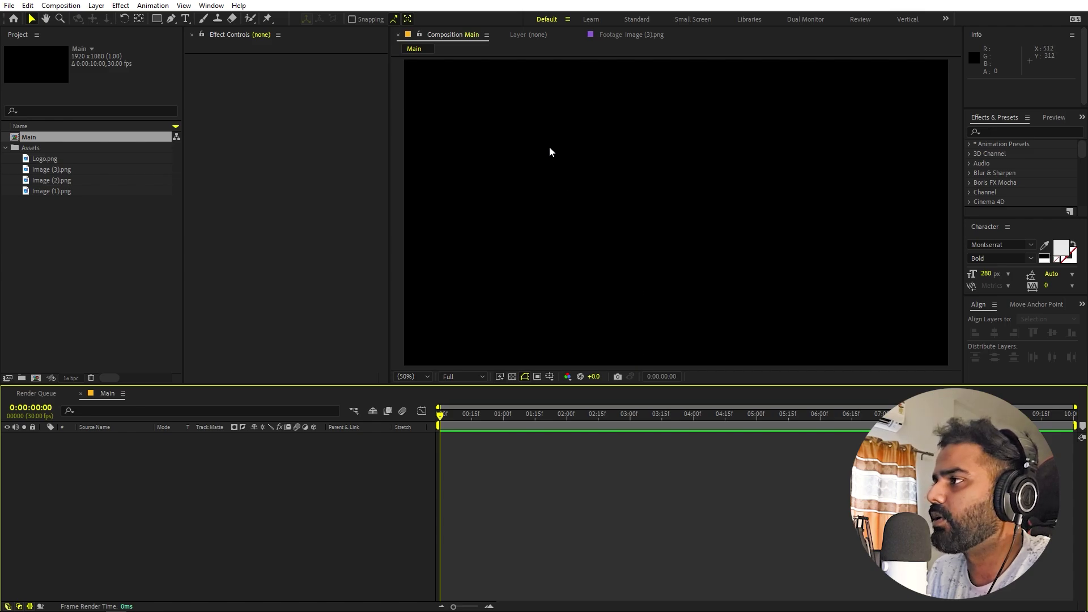
key("comma")
key("period")
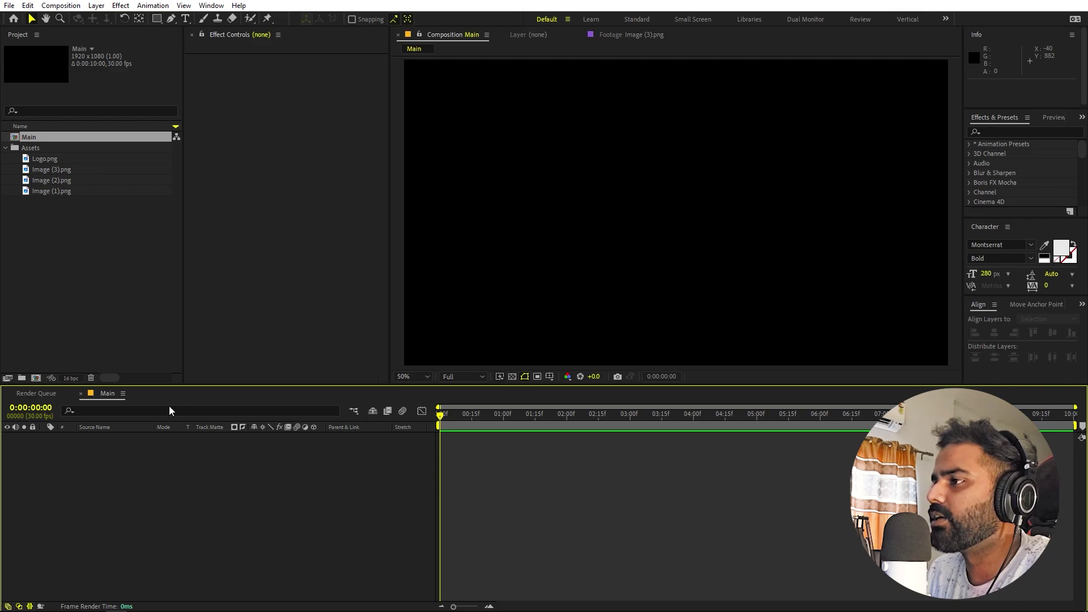
Step: Add a full-frame red rectangle shape layer and filter the layer properties by "size"
double_click(157, 19)
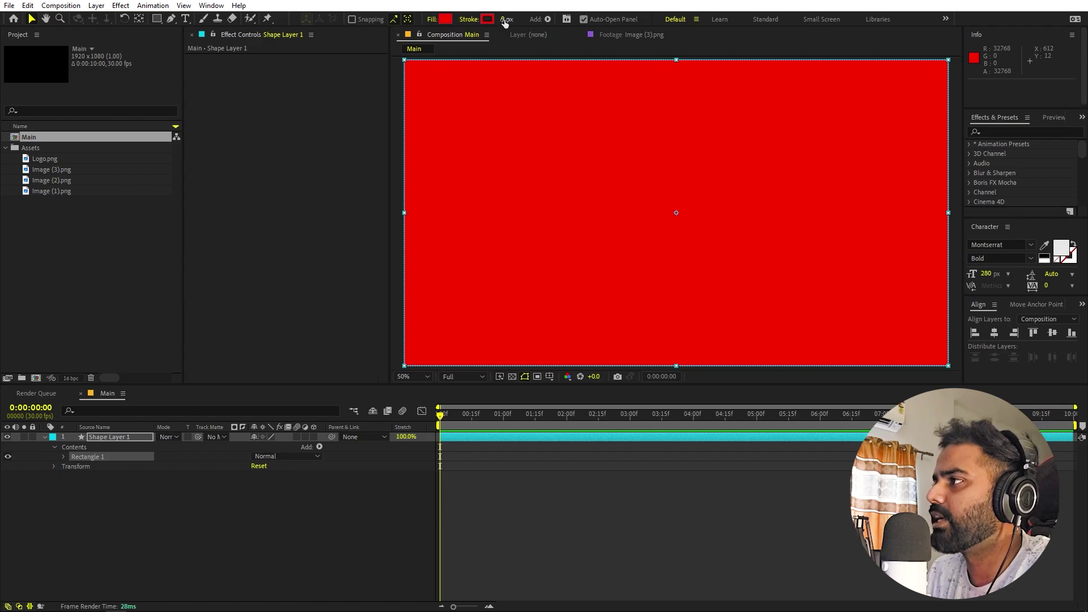
left_click(174, 529)
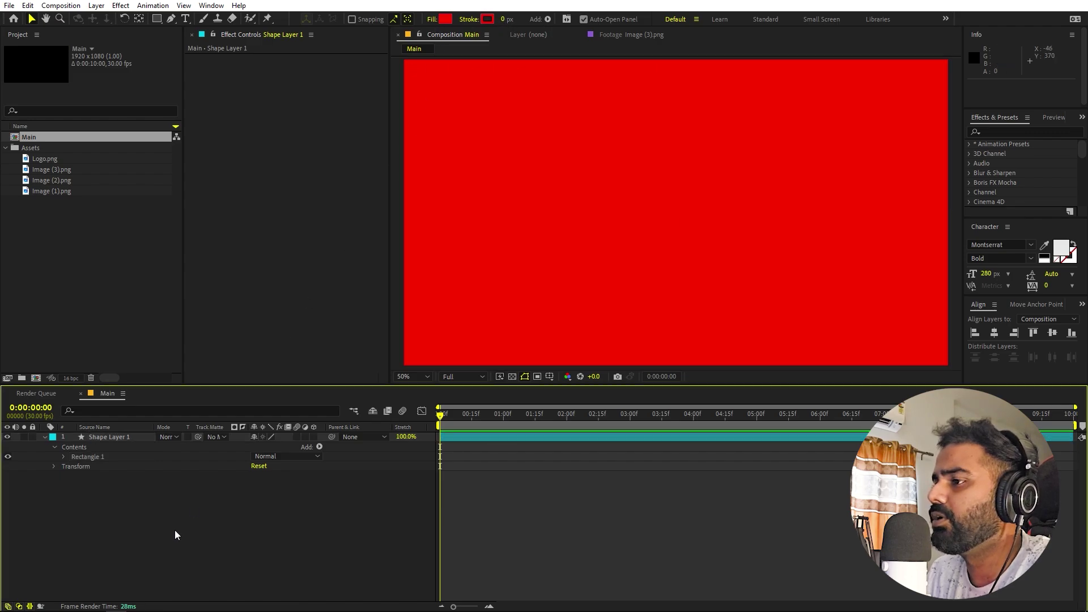
left_click(100, 437)
left_click(104, 405)
type("size")
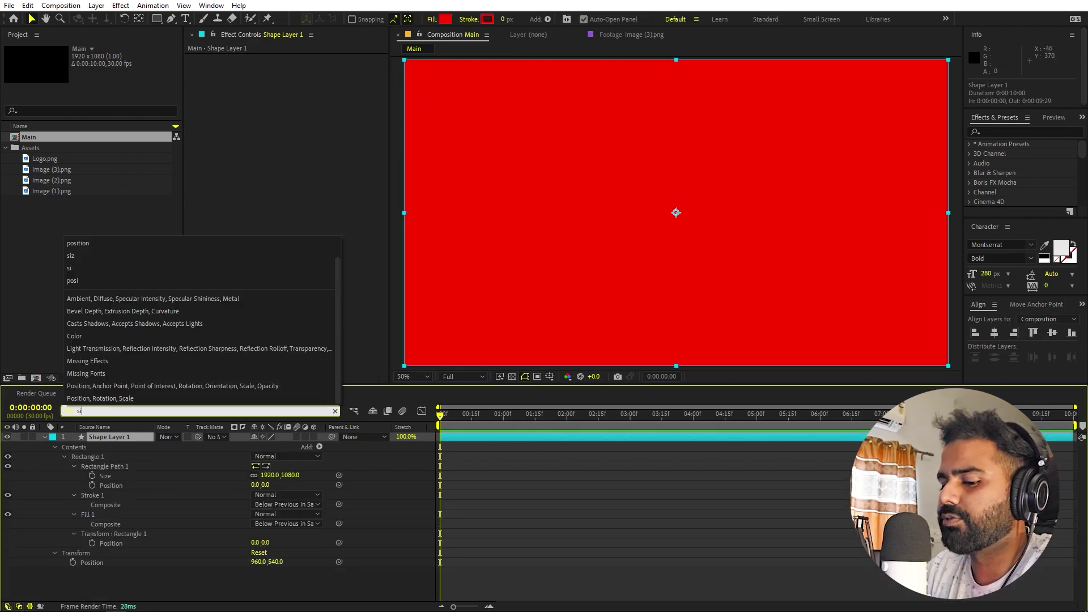
left_click(181, 541)
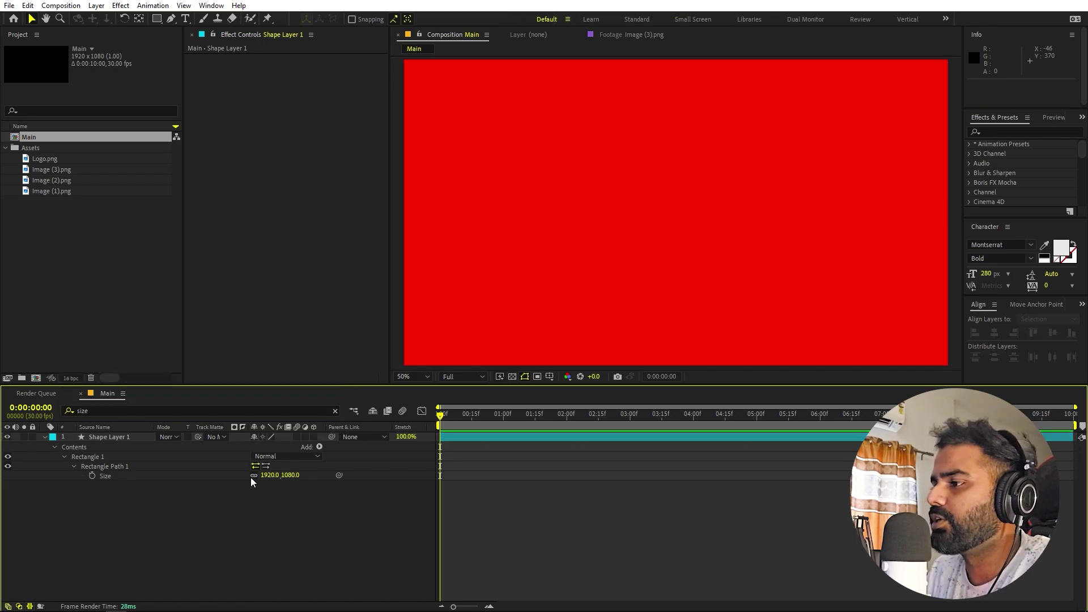
Step: Narrow the rectangle's width to 670 px at full height and align it to the composition's left edge
left_click_drag(293, 474, 245, 499)
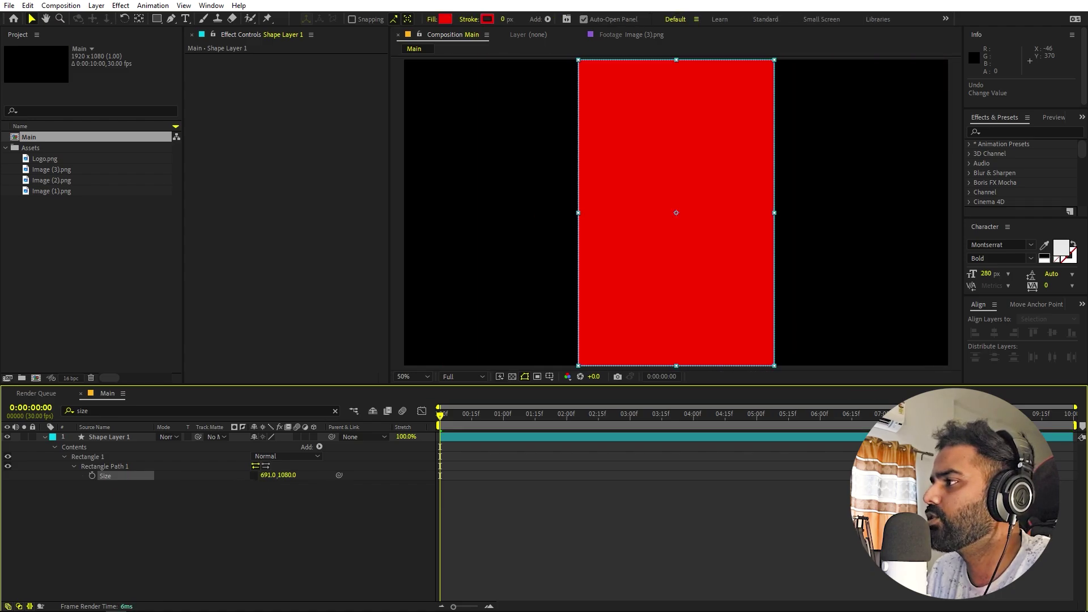
left_click_drag(767, 286, 642, 283)
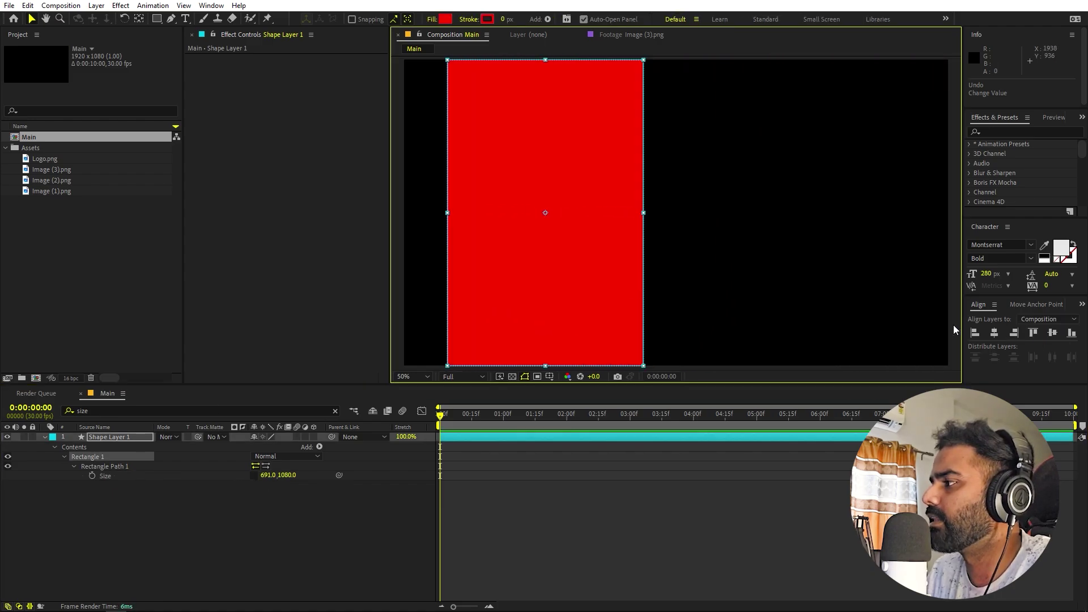
left_click(975, 334)
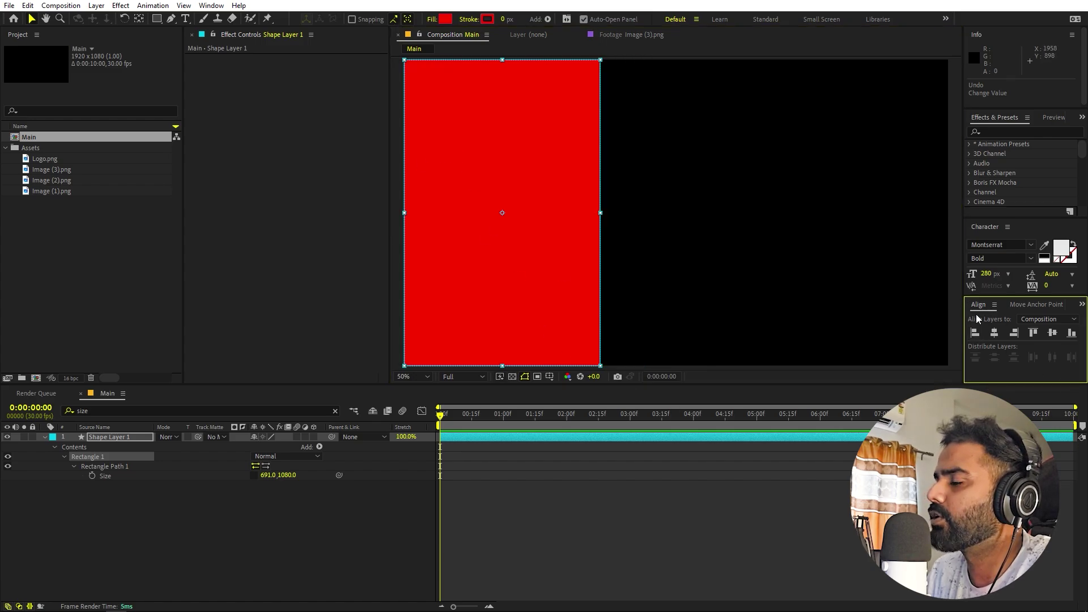
left_click(212, 5)
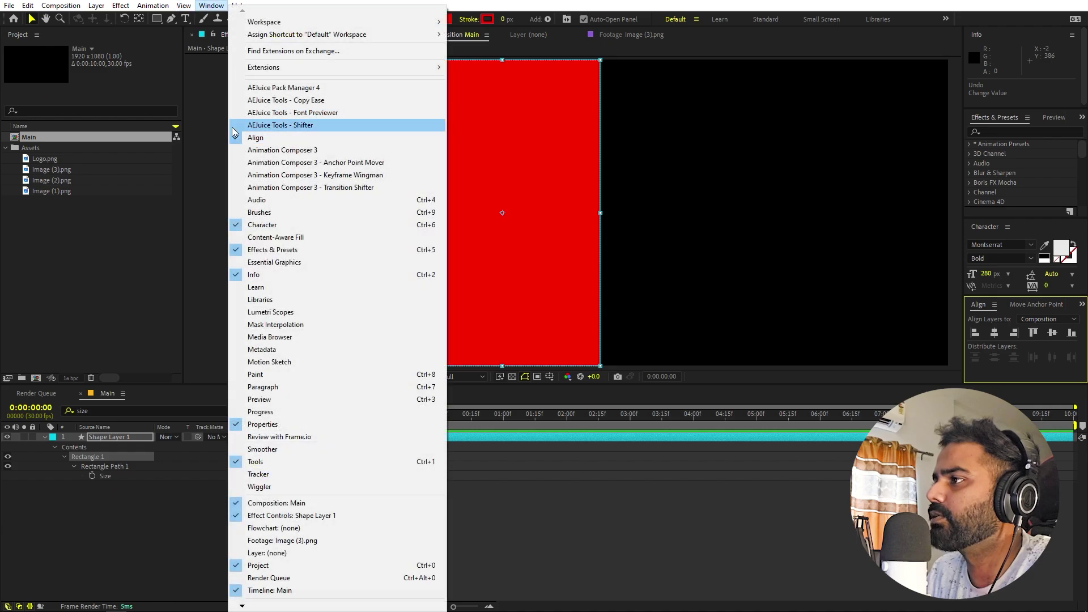
left_click(255, 137)
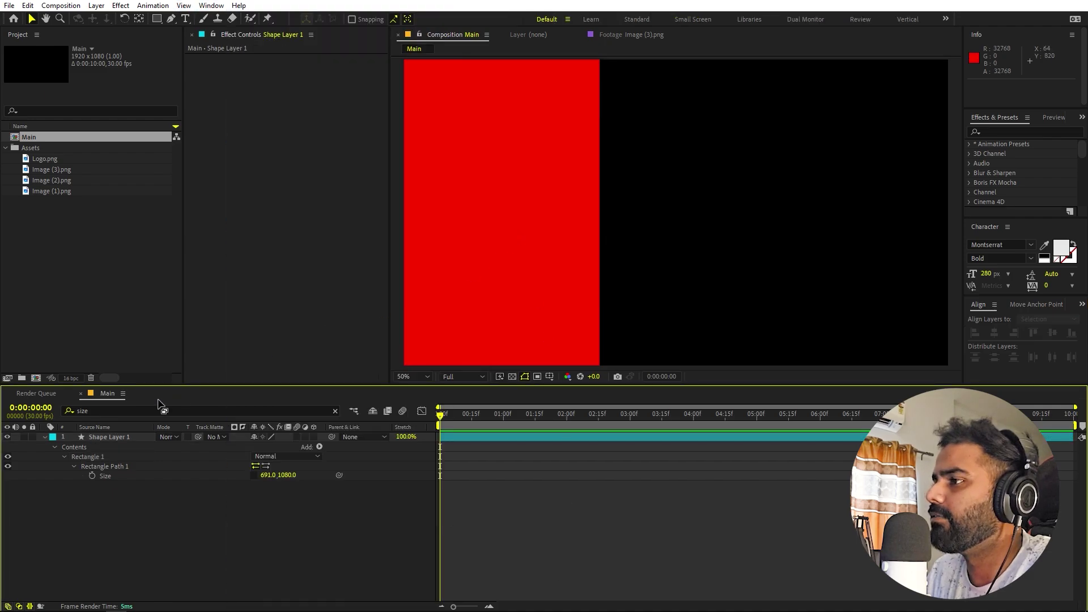
left_click(117, 438)
left_click_drag(265, 475, 154, 477)
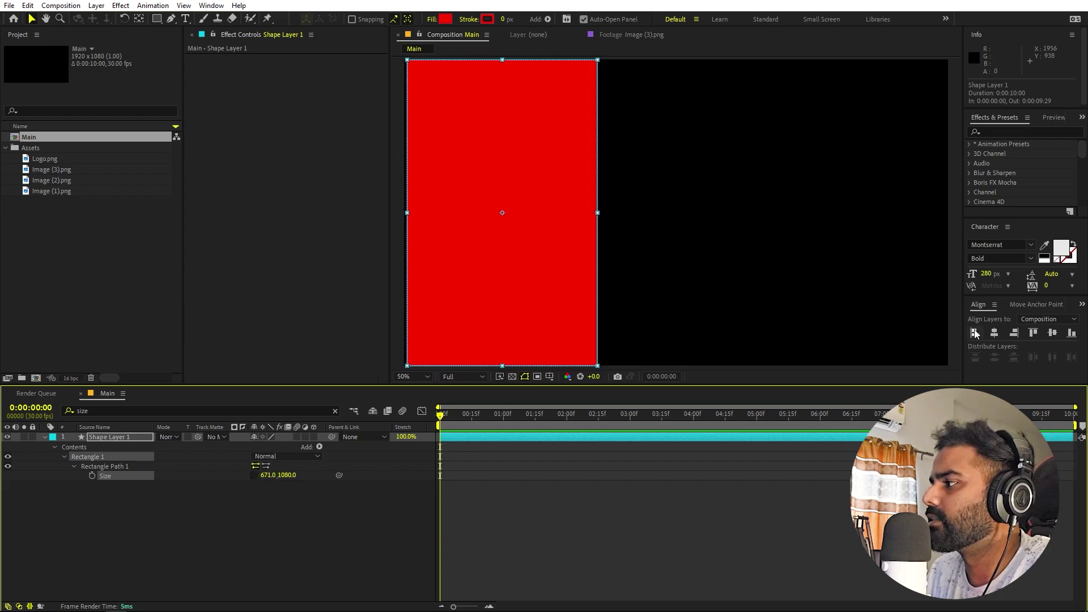
left_click(233, 528)
mouse_move(262, 475)
left_mouse_down()
mouse_move(282, 476)
mouse_move(272, 479)
left_mouse_up()
left_click(272, 478)
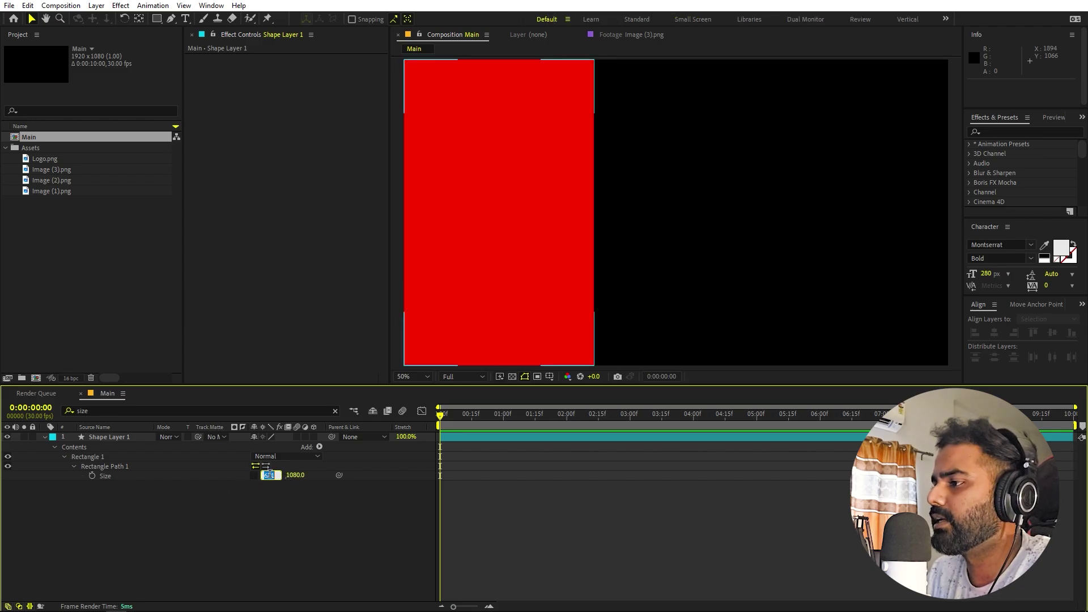
key("Return")
left_click(199, 481)
Step: Duplicate the rectangle layer and move the copy about 1052 px to the right
left_click(105, 437)
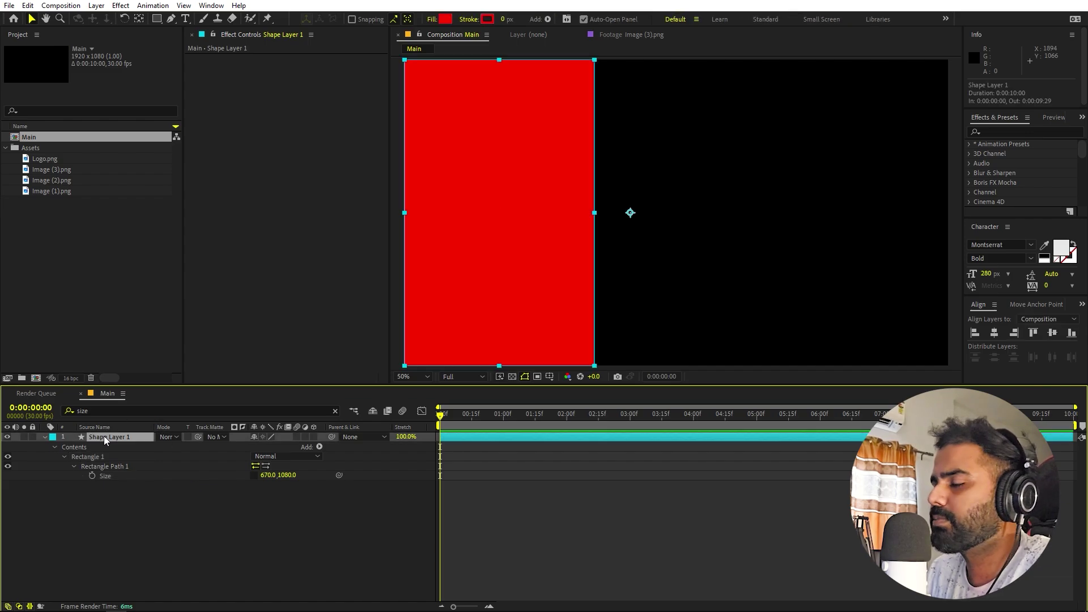
key("ctrl+d")
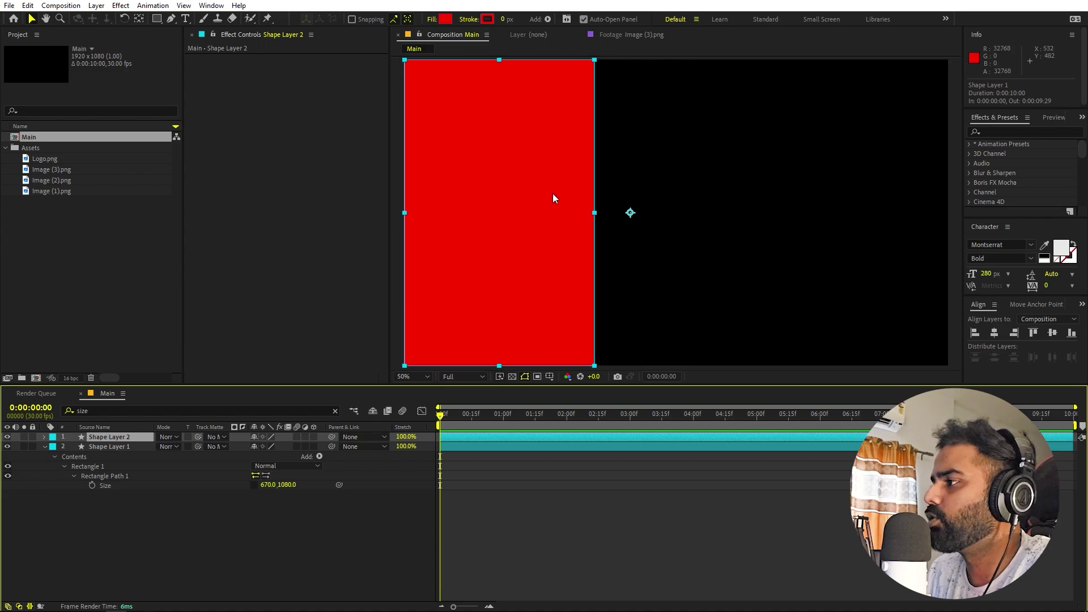
left_click_drag(501, 189, 798, 194)
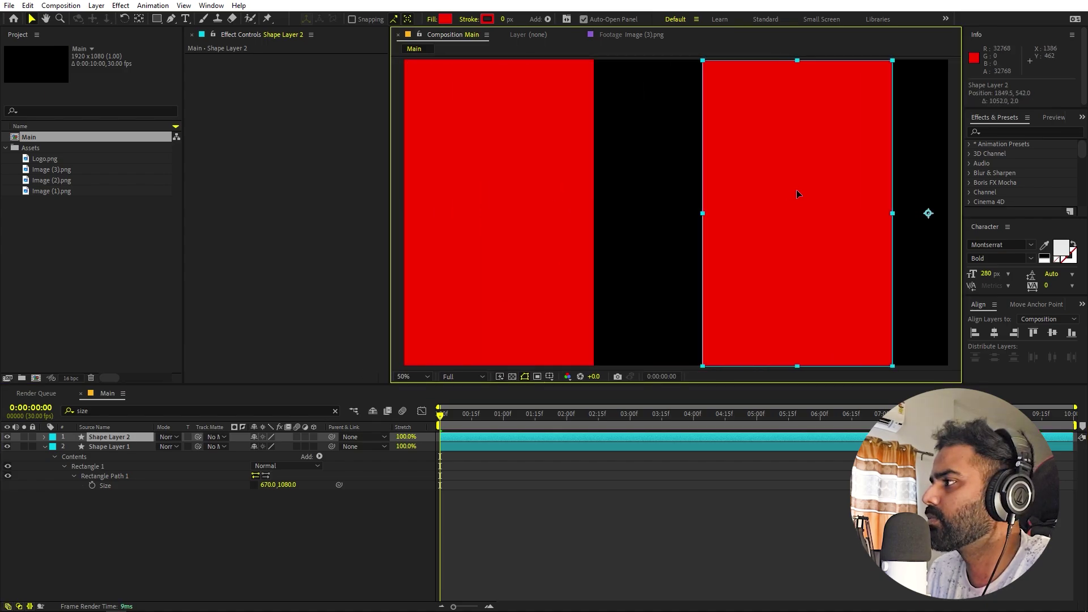
Step: Halve the copied rectangle's height to 540 px and align it to the composition's top edge
key("Return")
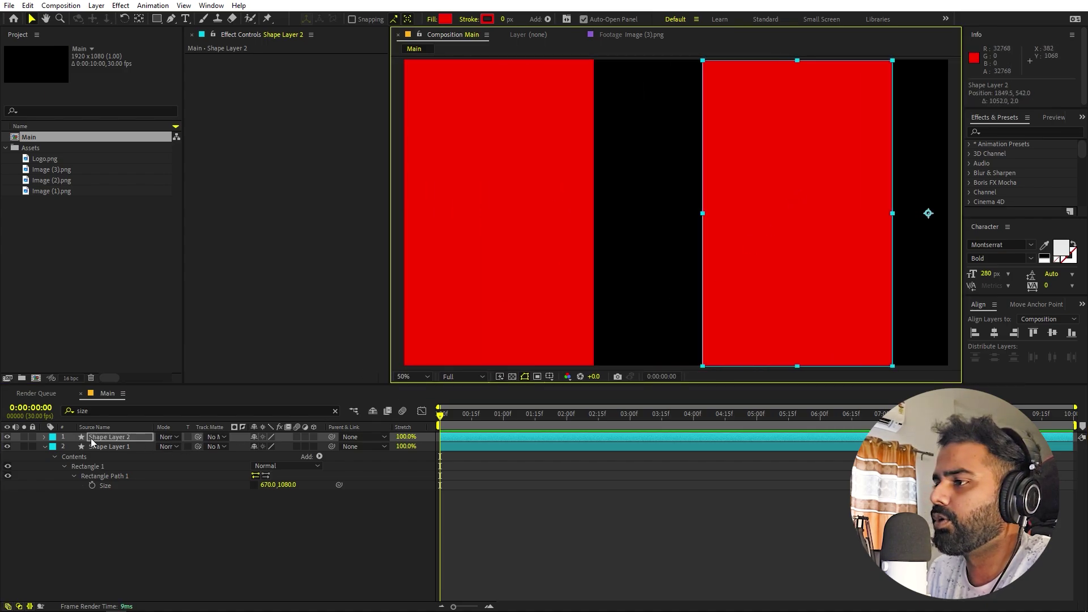
key("Return")
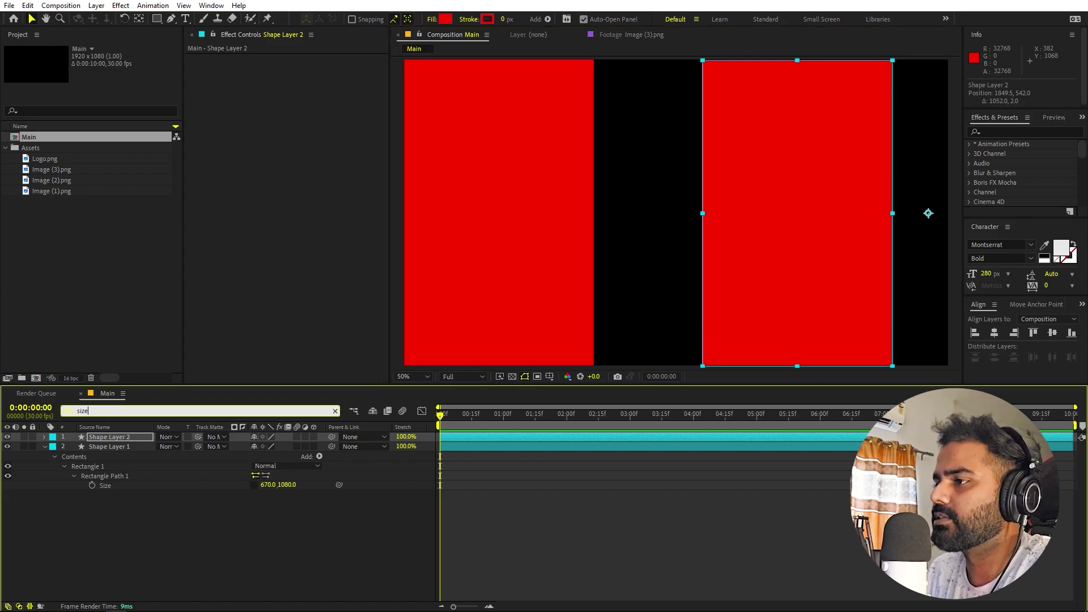
left_click(285, 475)
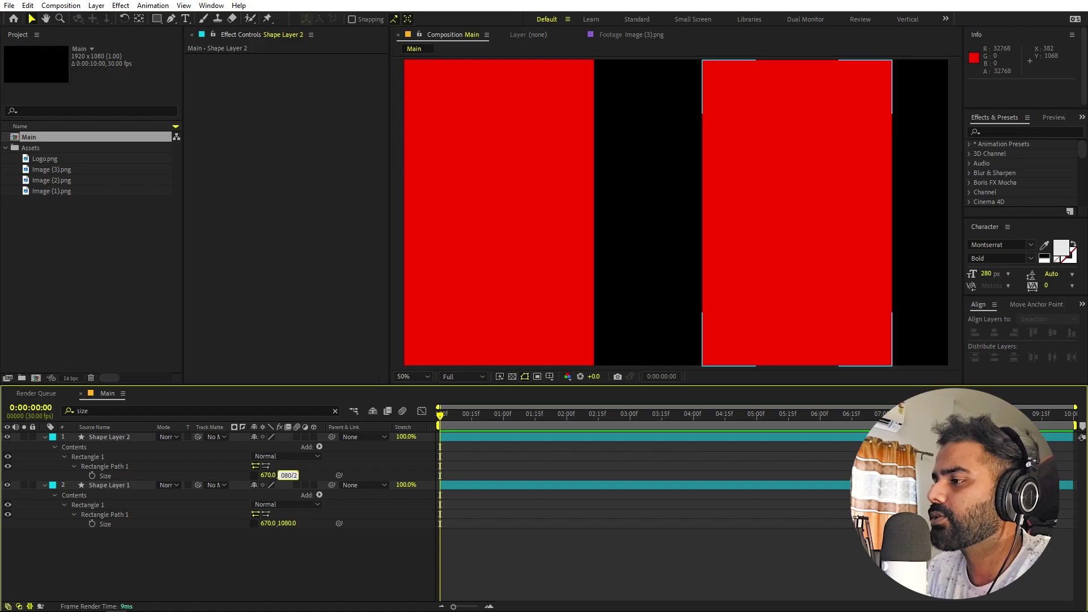
key("Return")
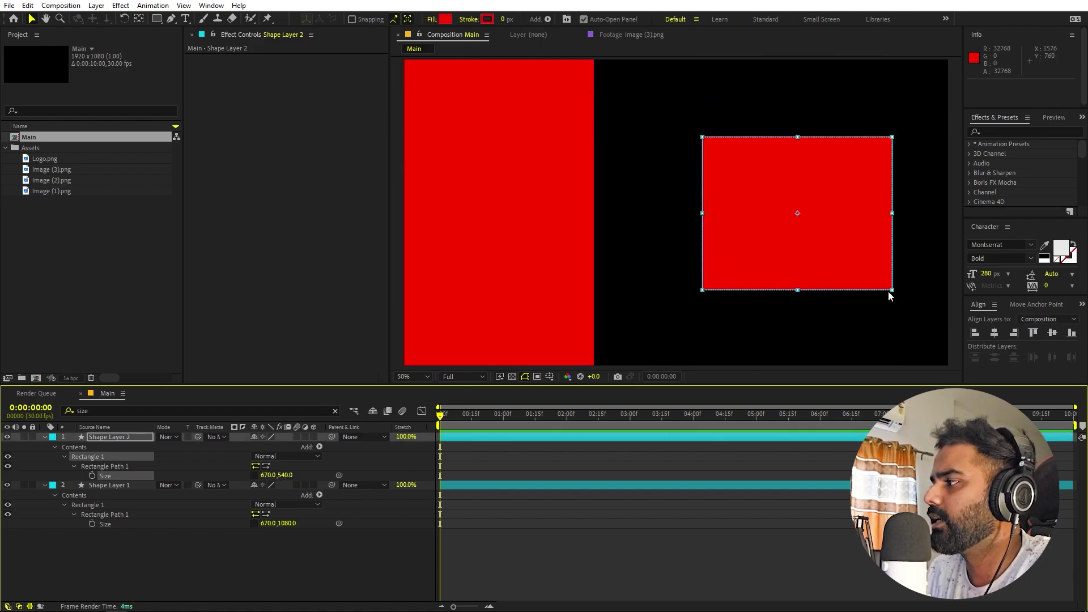
left_click(1033, 334)
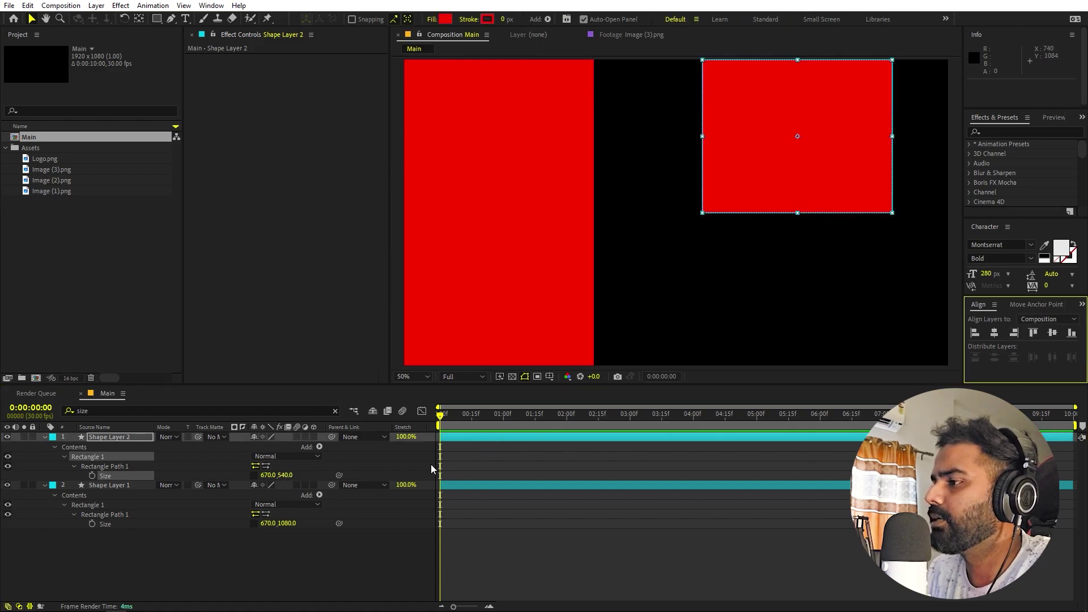
Step: Widen the copied rectangle to about 1250 px and move it against the first rectangle's right edge
left_click_drag(267, 476, 715, 418)
left_click_drag(269, 476, 736, 254)
left_click(821, 168)
left_click_drag(823, 168, 800, 169)
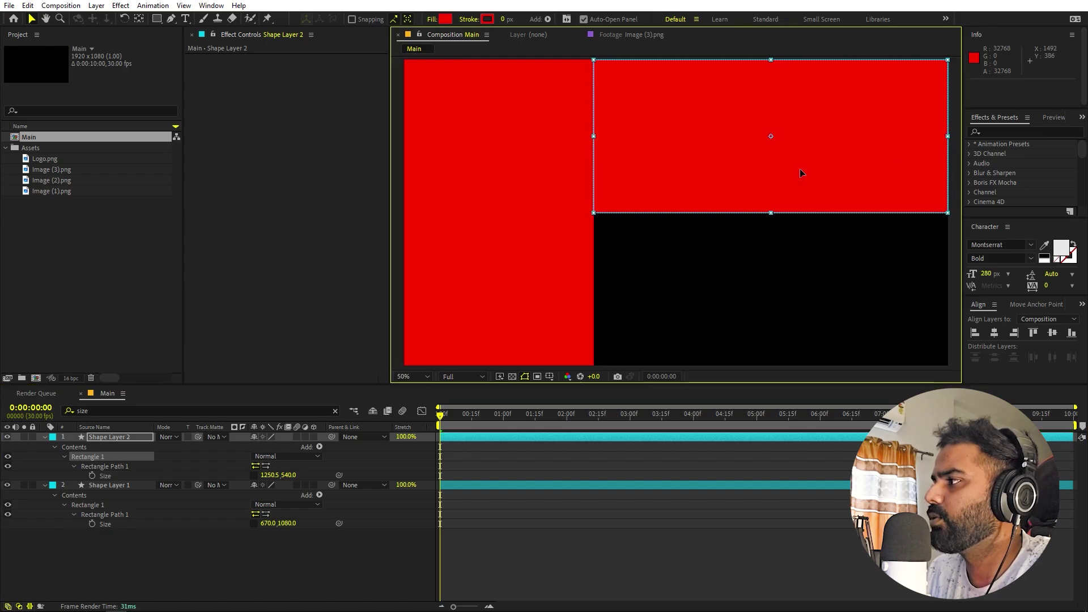
key("Right")
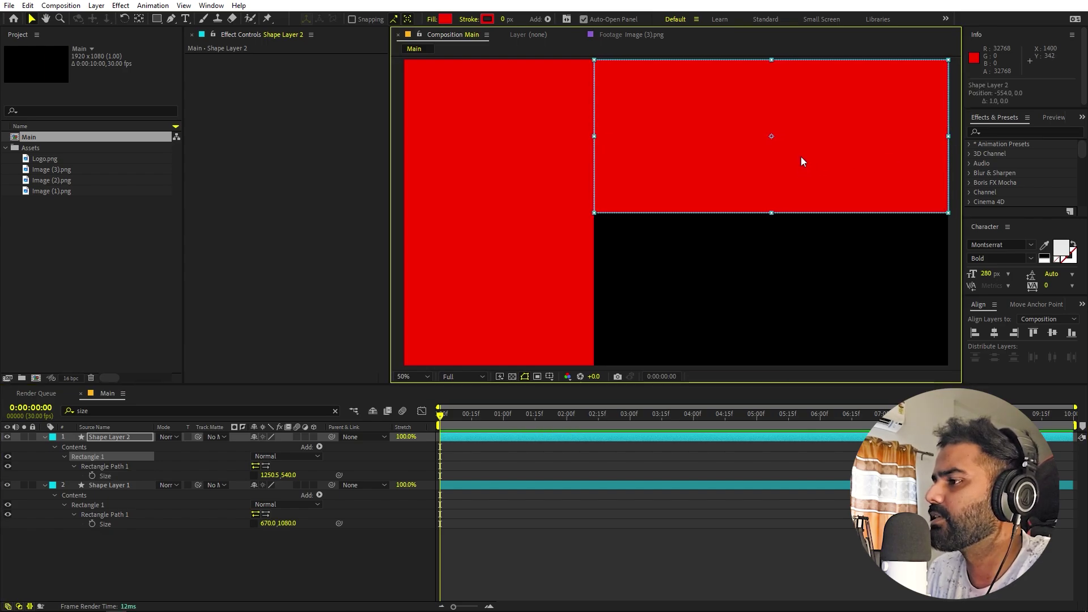
Step: Set the width of the upper rectangle beside the tall panel to 1255 px
left_click(268, 475)
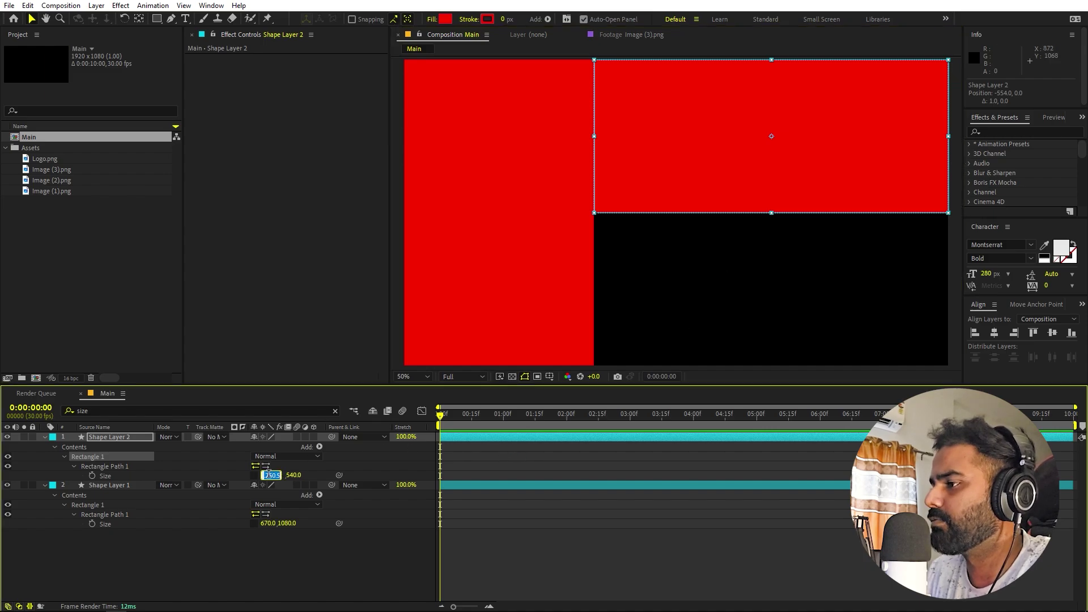
type("1255")
key("Return")
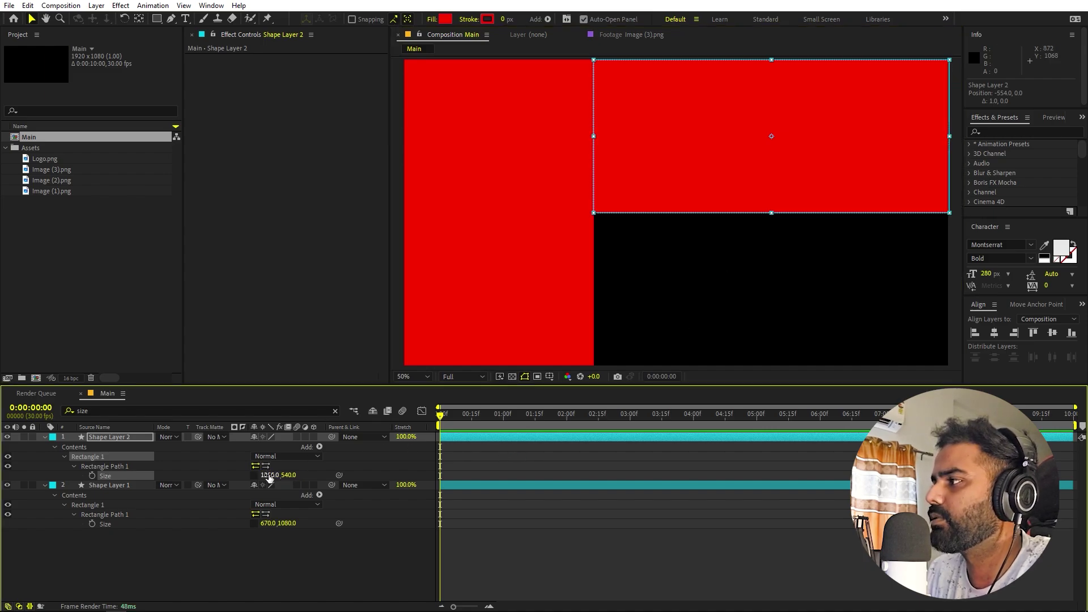
left_click(626, 598)
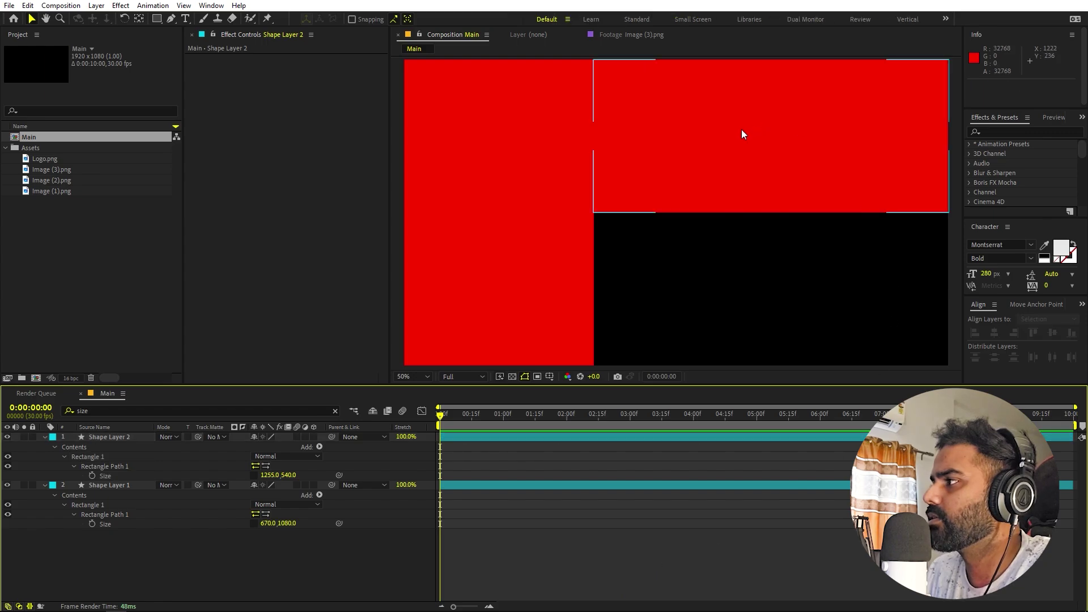
Step: Duplicate the 1255 px wide rectangle, move the copy straight down and align it to the composition's bottom edge
left_click(779, 151)
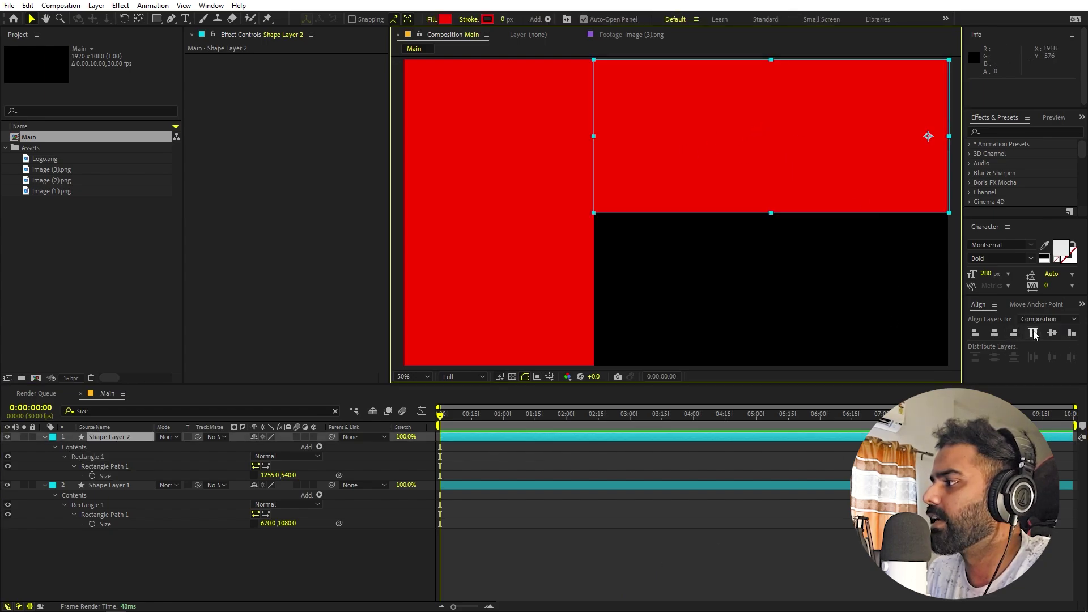
left_click(734, 189)
key("ctrl+d")
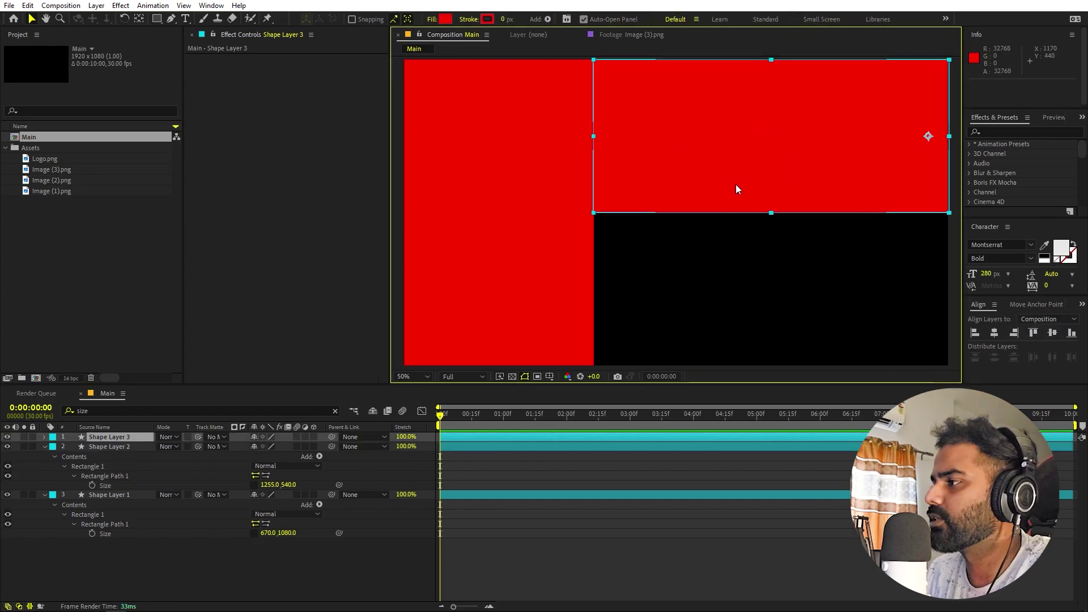
left_click_drag(773, 168, 773, 314)
left_click(1071, 333)
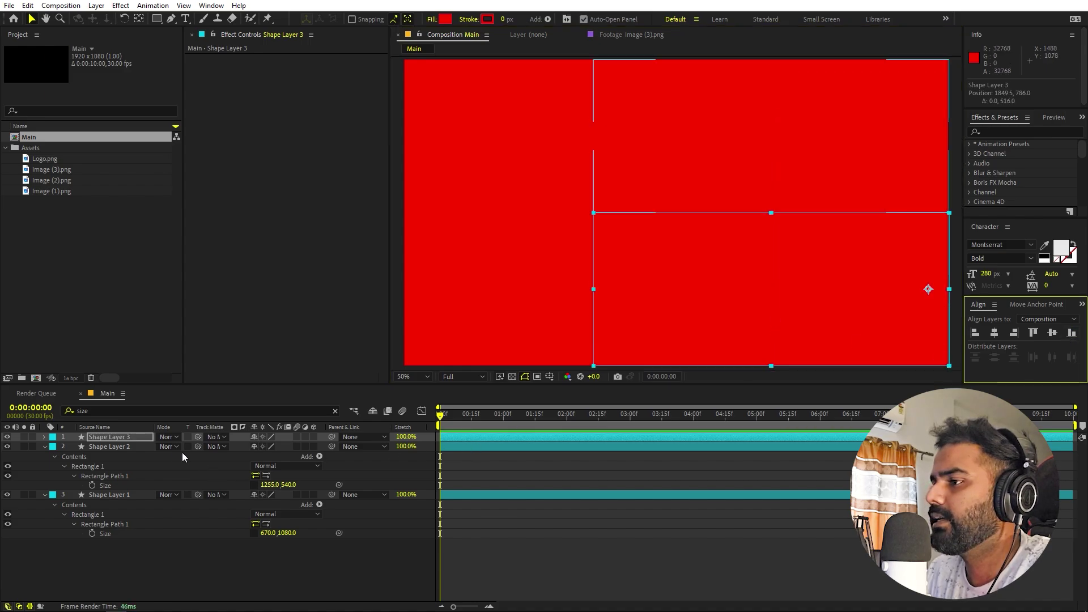
Step: Halve the lower rectangle's width to 627.5 px and align it to the composition's right edge
left_click(129, 410)
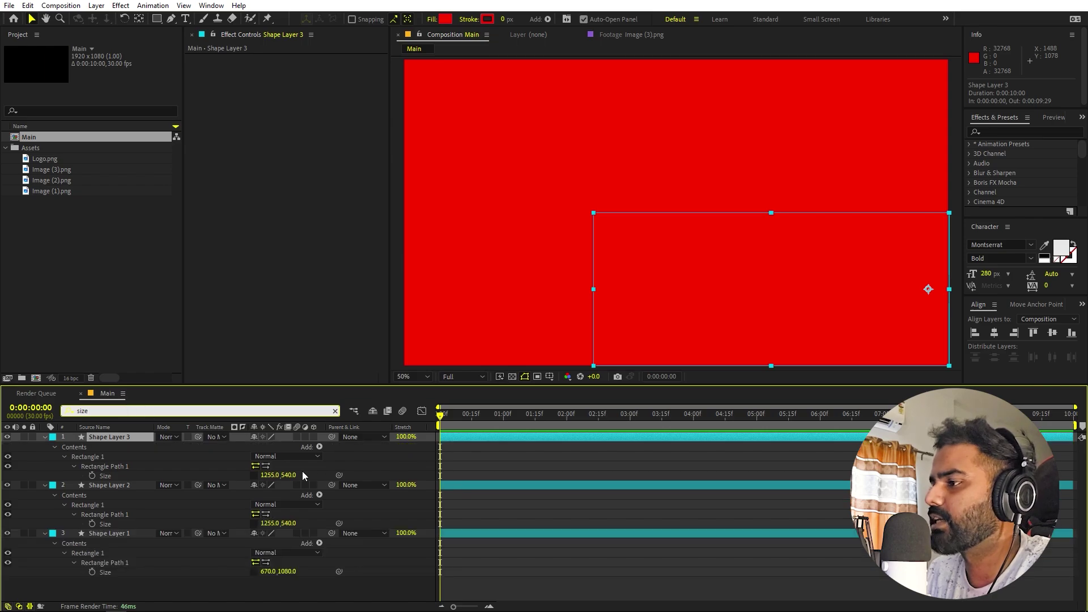
left_click(274, 475)
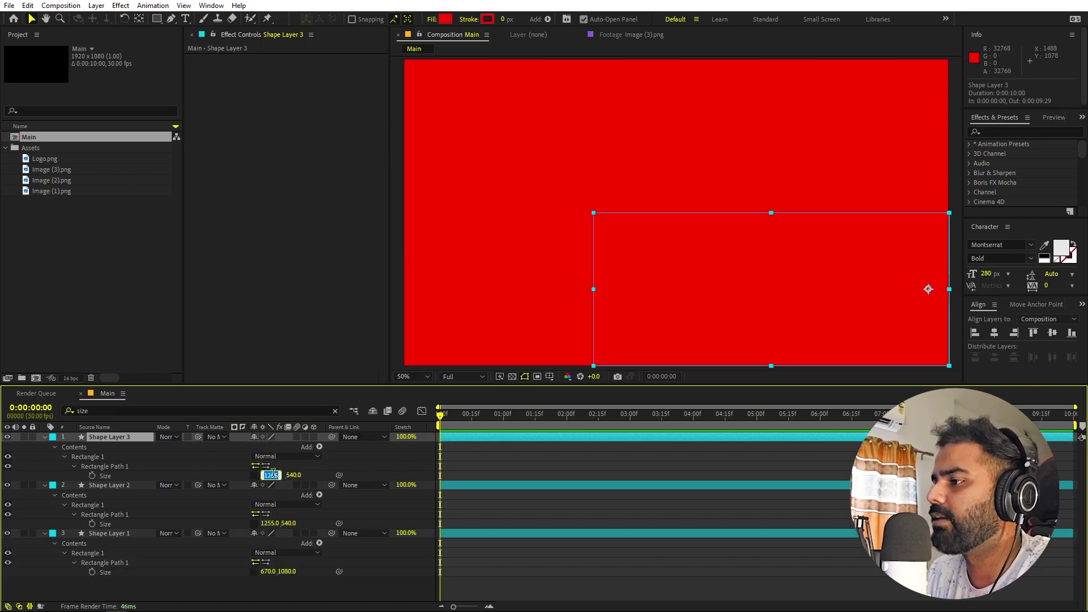
type("/2")
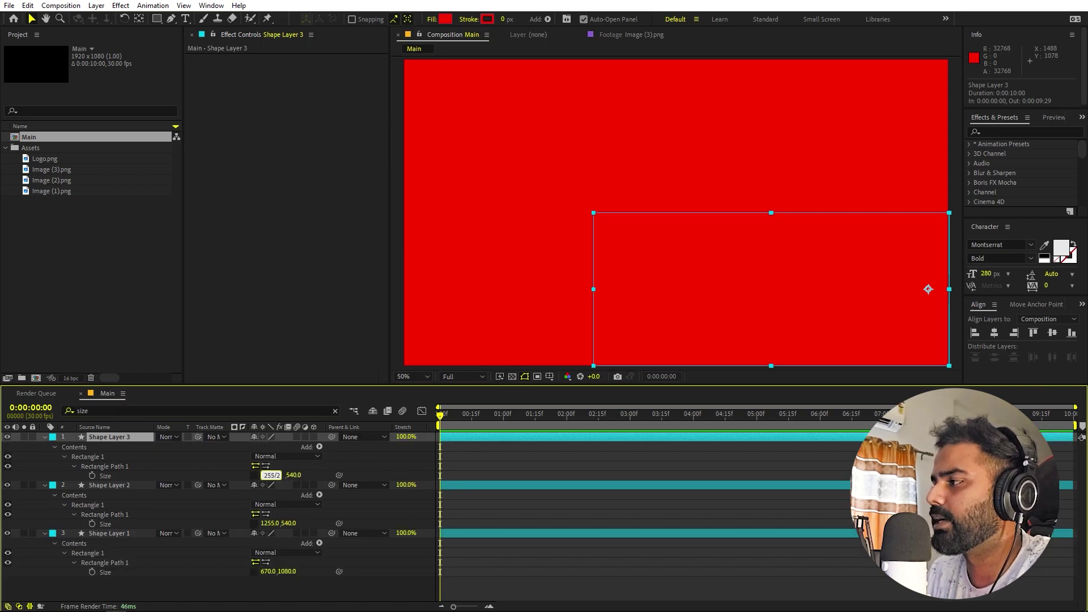
key("Return")
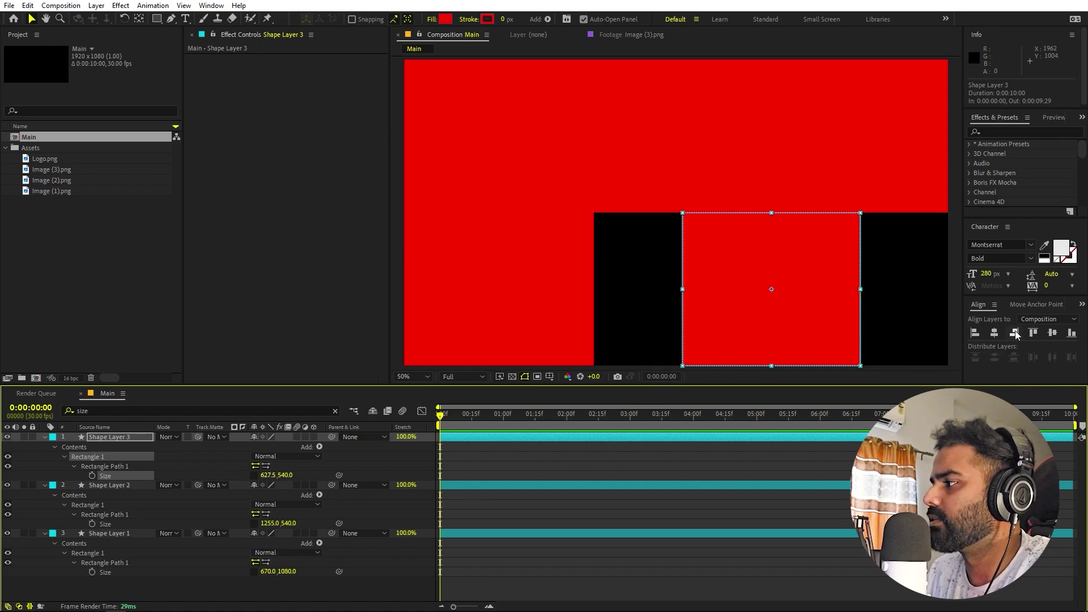
left_click(1015, 333)
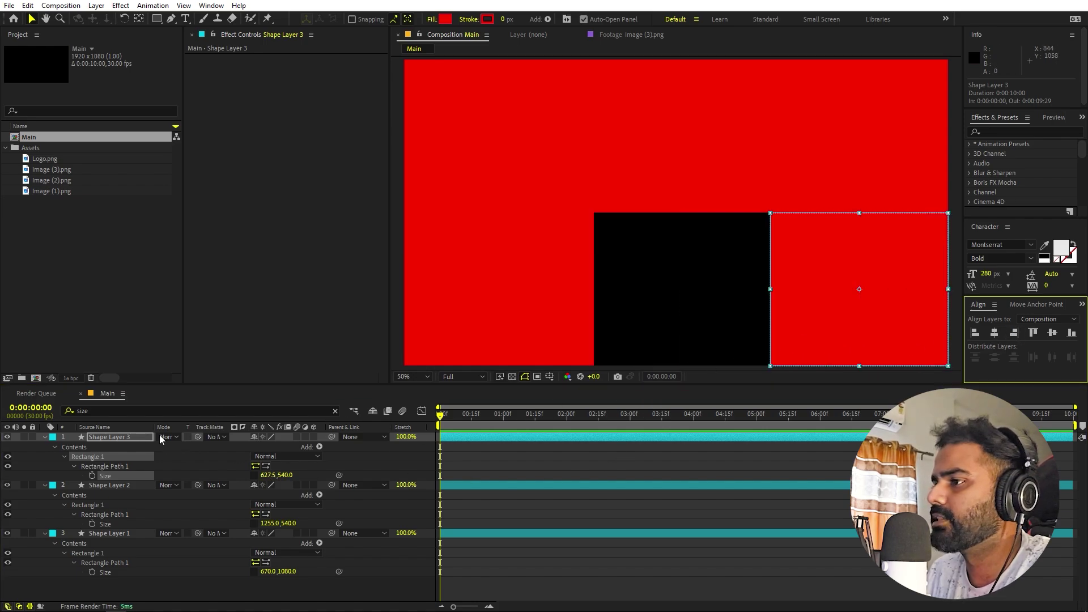
Step: Duplicate the lower rectangle and move the copy left to fill the gap beside the tall panel
left_click(111, 440)
key("ctrl+d")
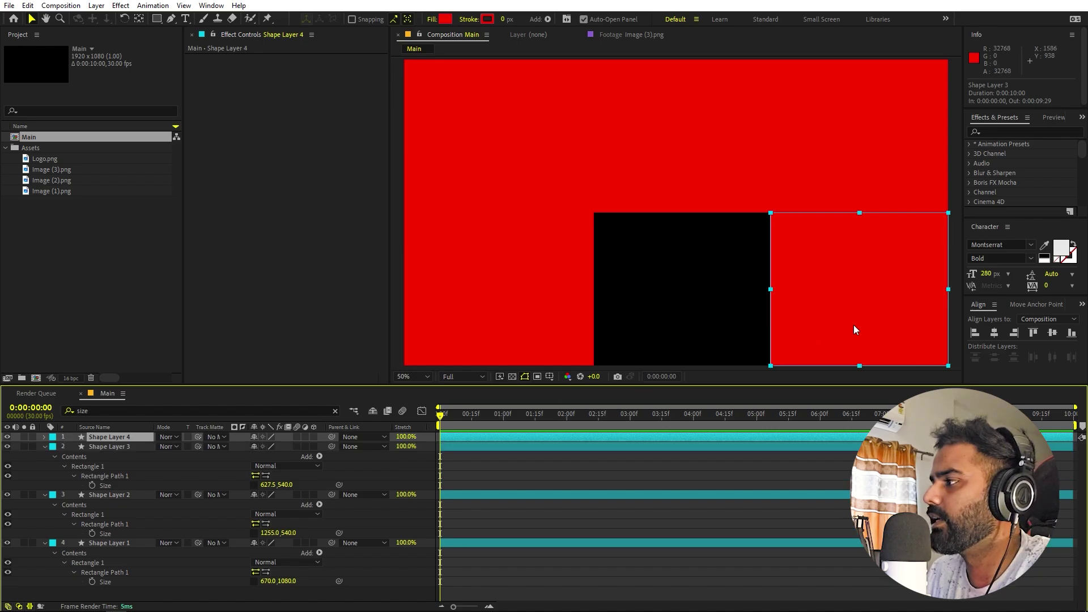
left_click_drag(888, 271, 709, 279)
left_click(567, 471)
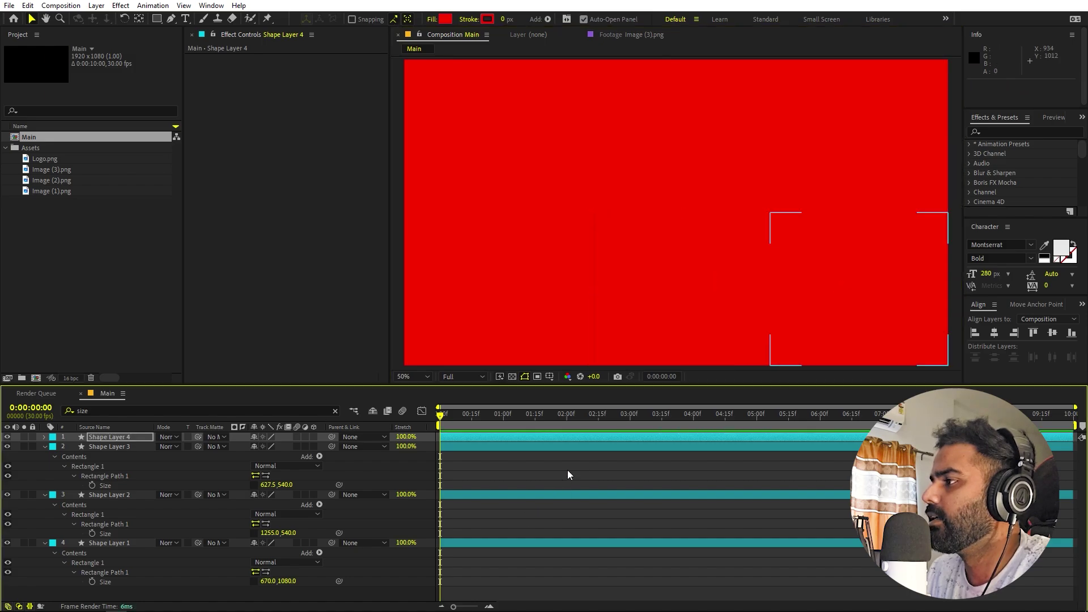
Step: Examine the individual panels of the grid and the rectangle sizes listed for their layers
left_click(583, 267)
left_click(761, 152)
left_click(886, 264)
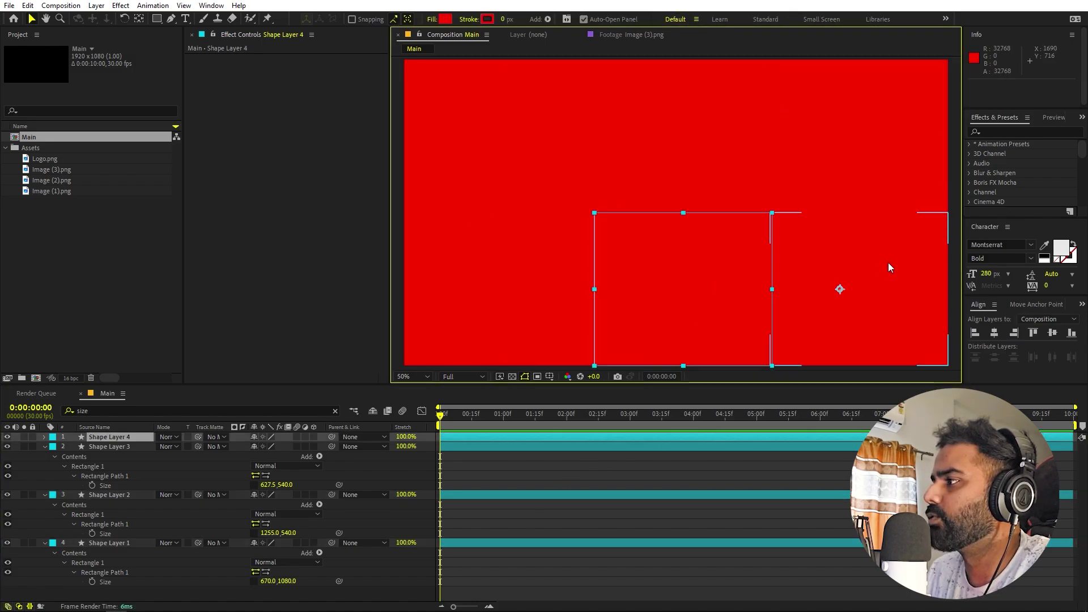
left_click(887, 266)
left_click(44, 441)
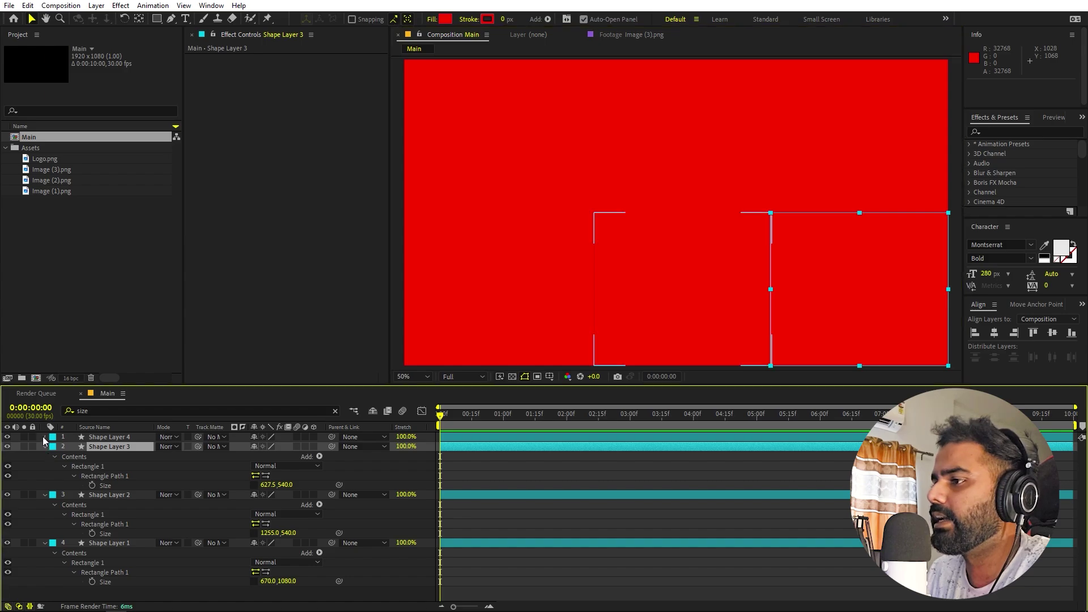
left_click(44, 440)
key("ctrl+z")
scroll(499, 577, "down", 1)
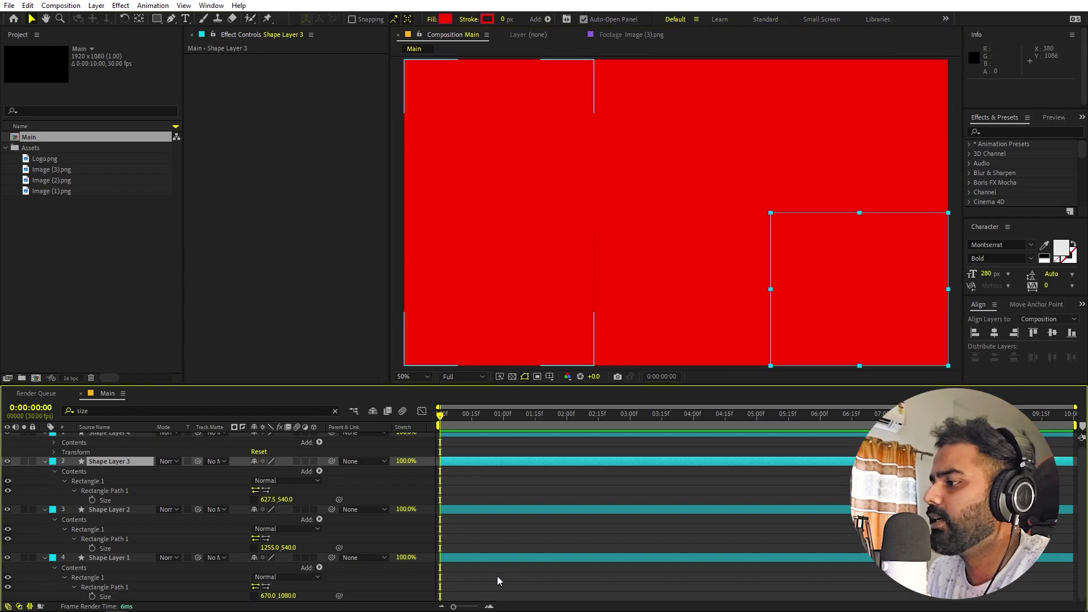
left_click(499, 576)
left_click(61, 5)
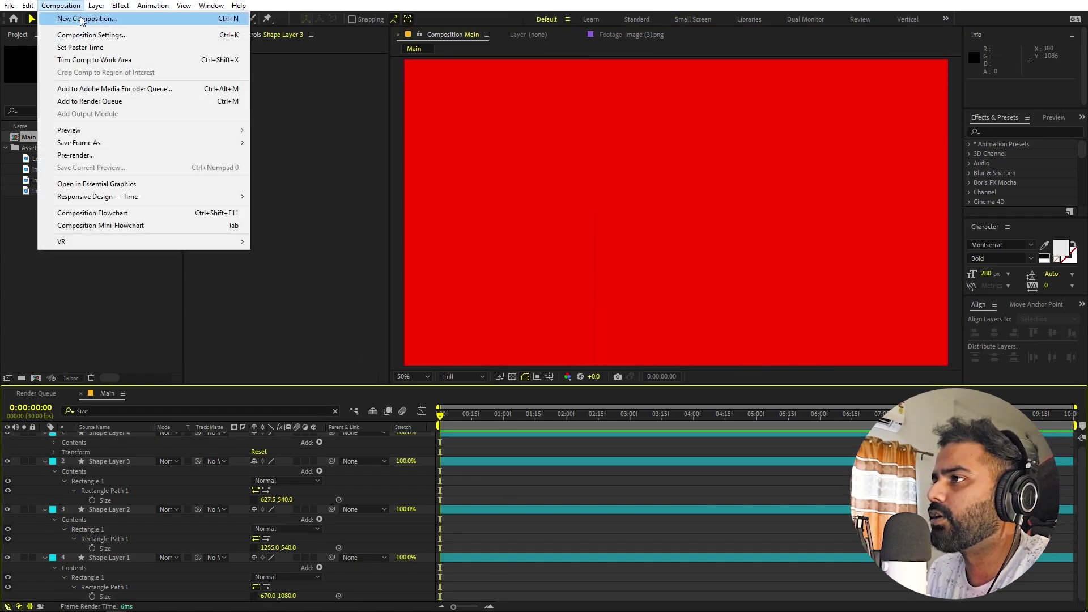
left_click(575, 542)
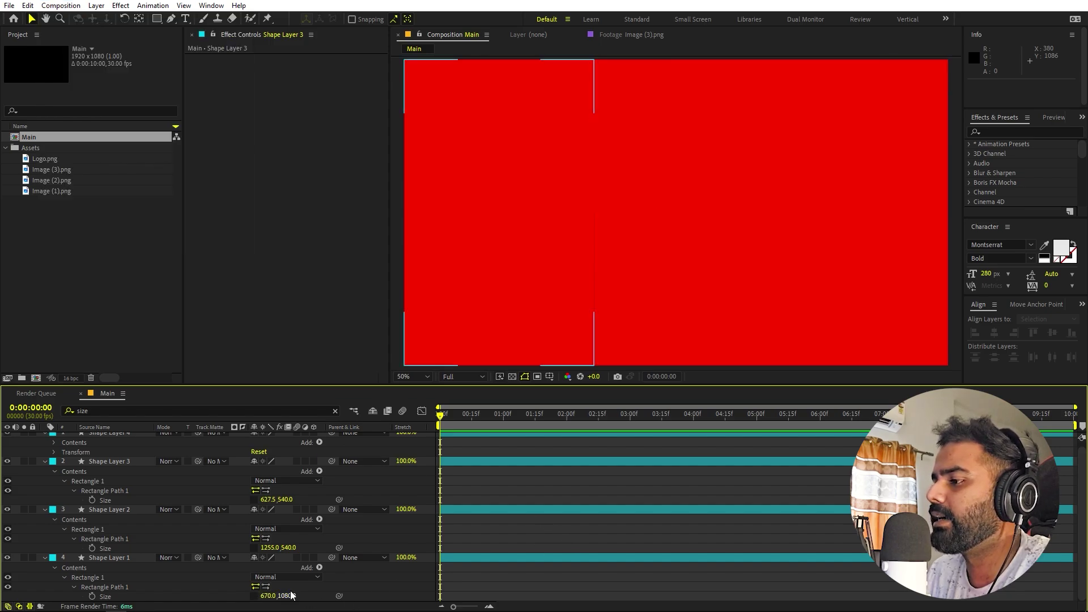
Step: Create a 670 by 1080 px composition named Slide 1 for the tall panel
left_click(61, 5)
left_click(79, 34)
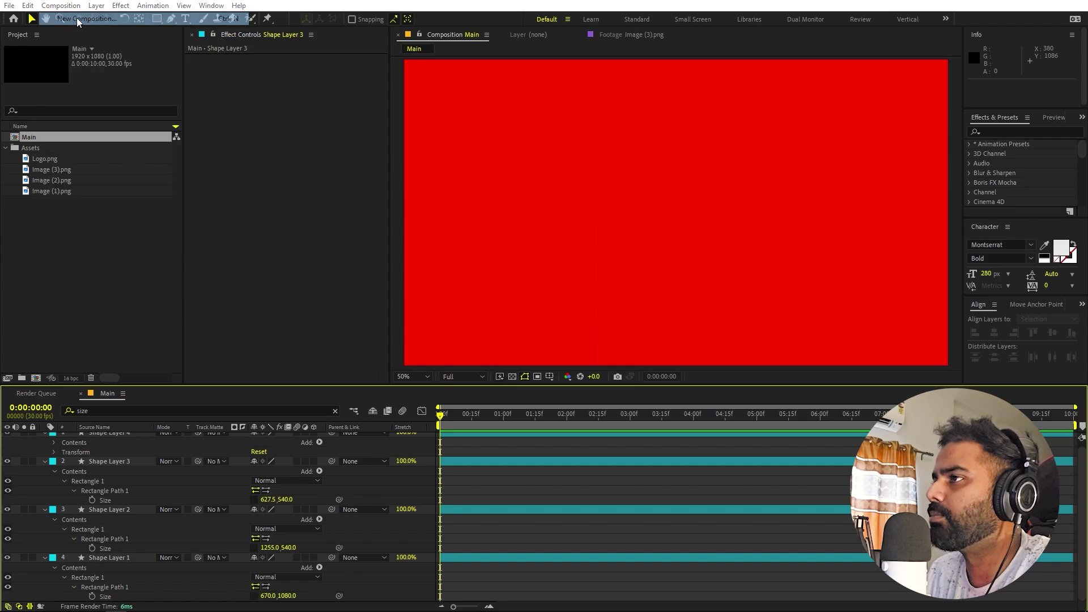
left_click(531, 202)
type("670")
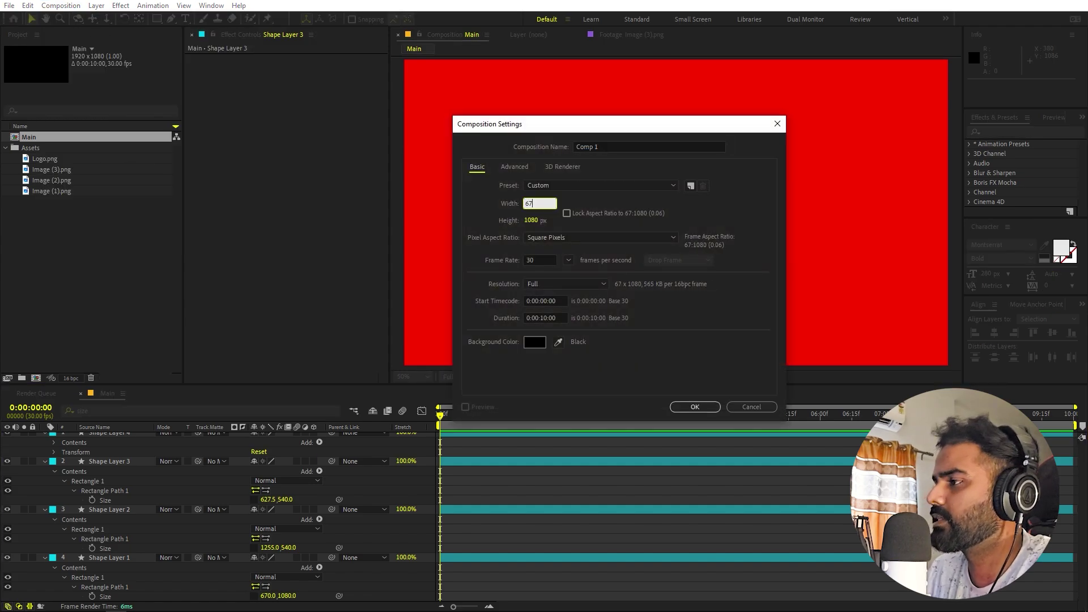
key("Tab")
key("Right")
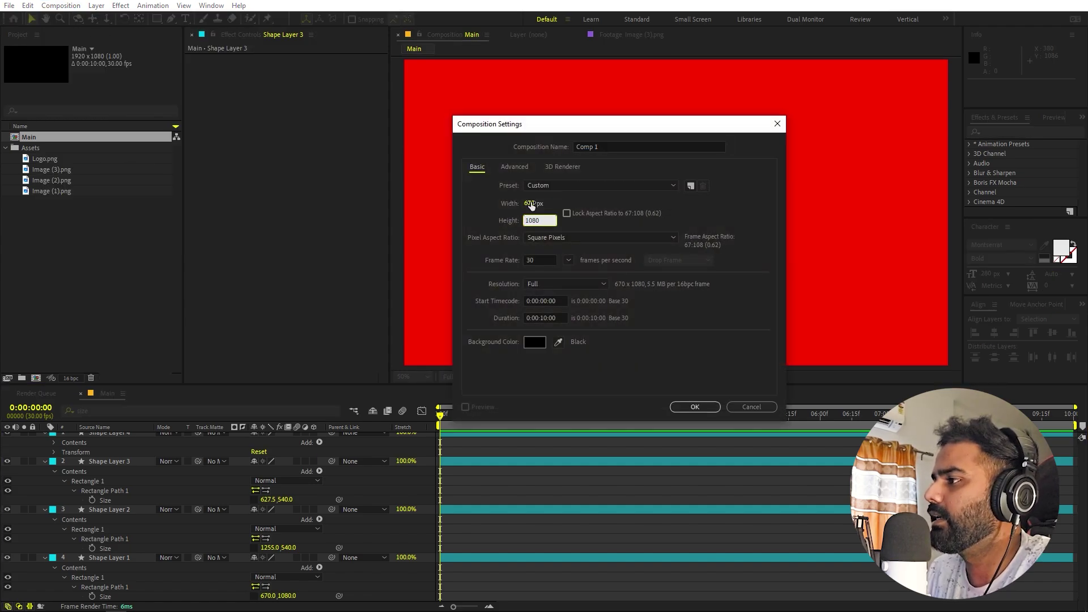
left_click(611, 147)
type("Slide 1")
key("Return")
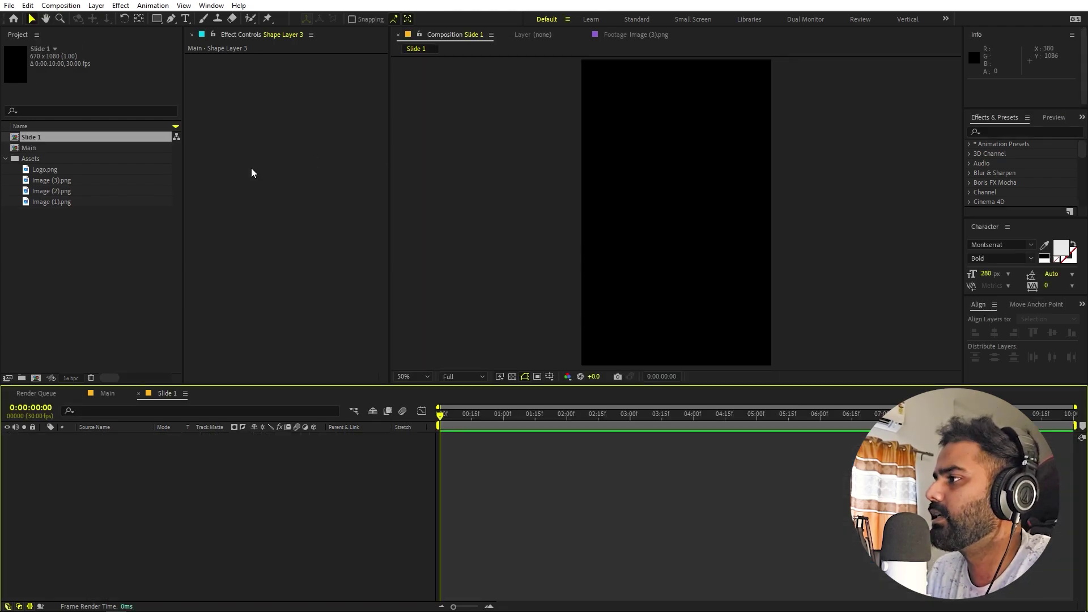
Step: Return to the Main composition and create a new 1255 by 540 px composition named Slide 2 for the wide upper panel
left_click(107, 395)
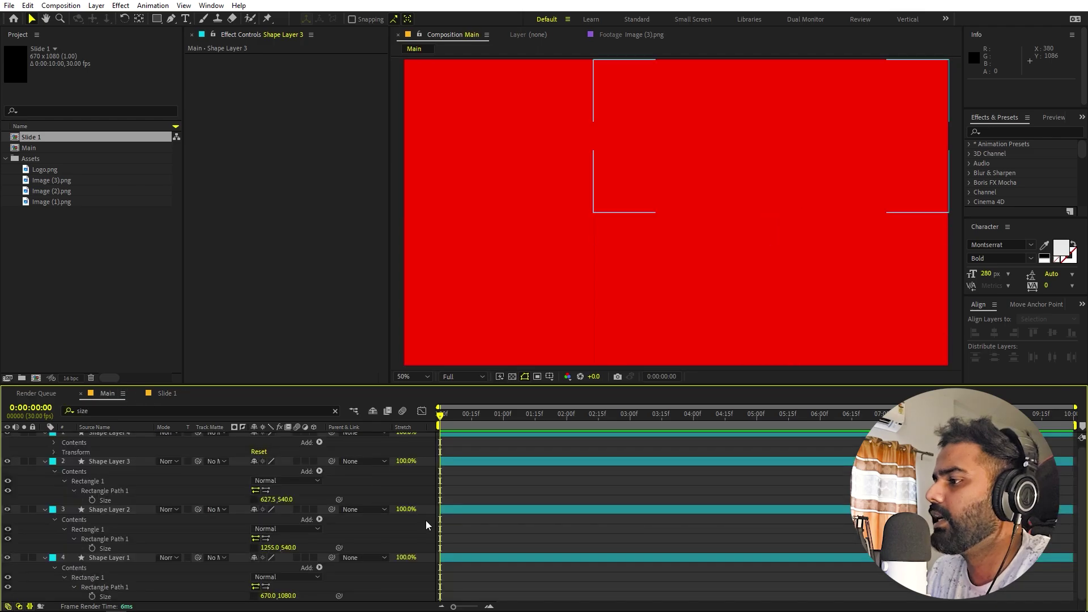
left_click(121, 509)
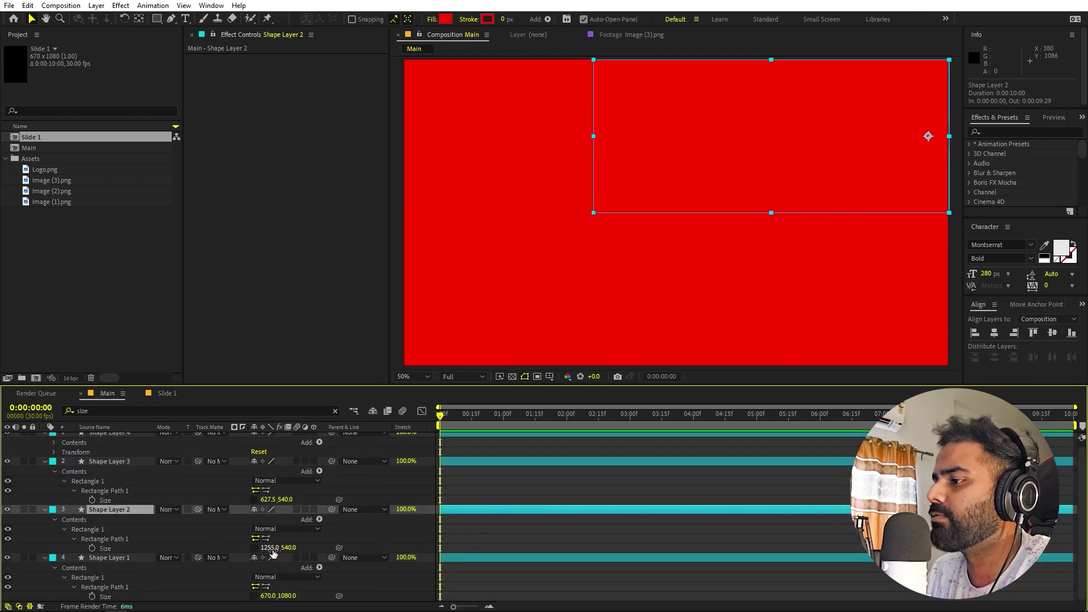
left_click(59, 6)
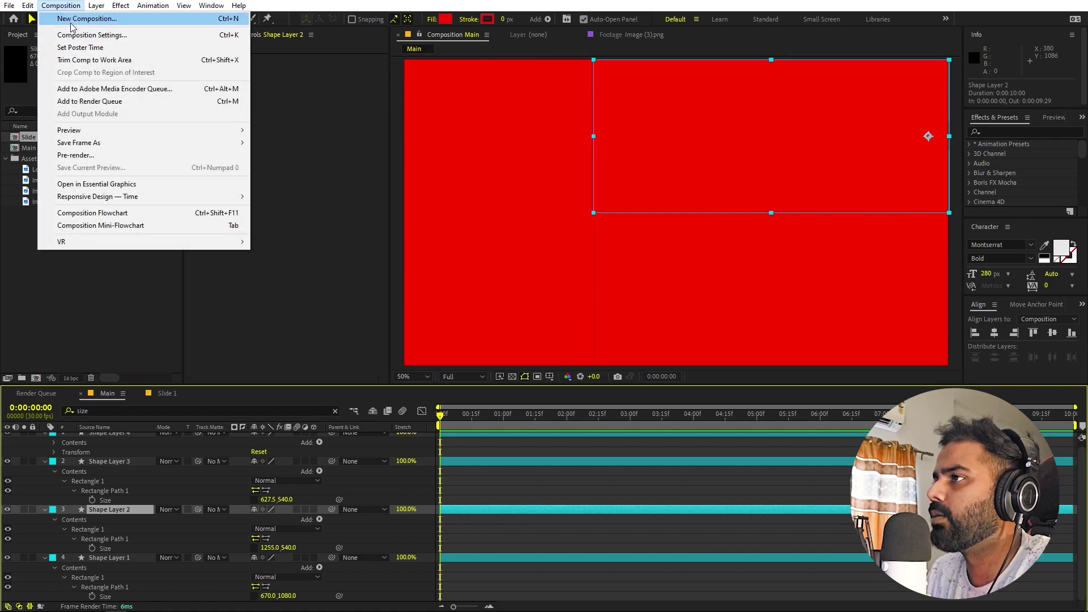
left_click(85, 35)
type("Slide 2")
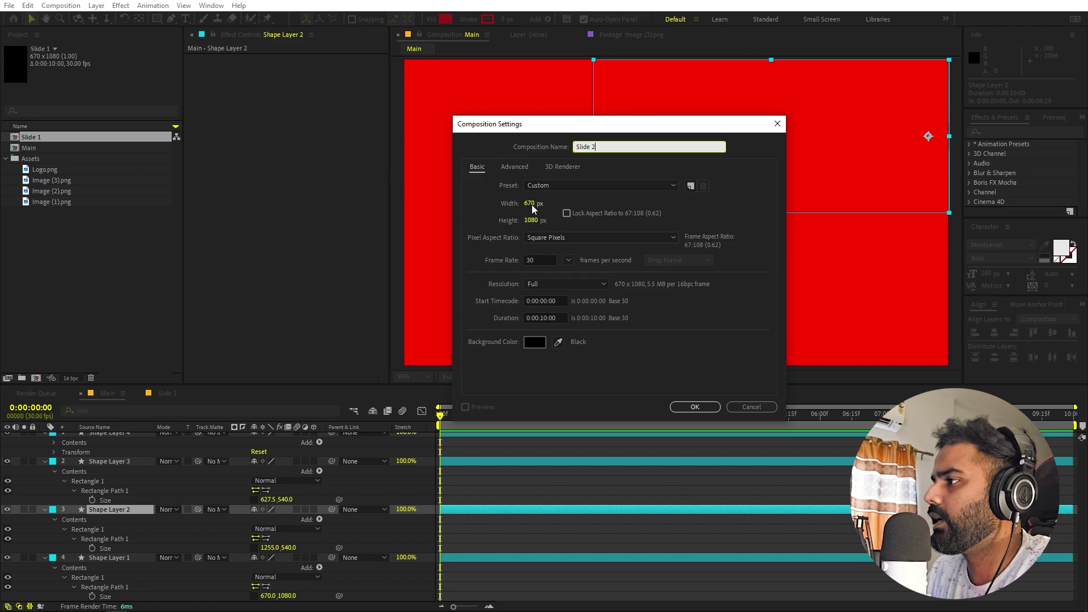
left_click(531, 204)
type("123")
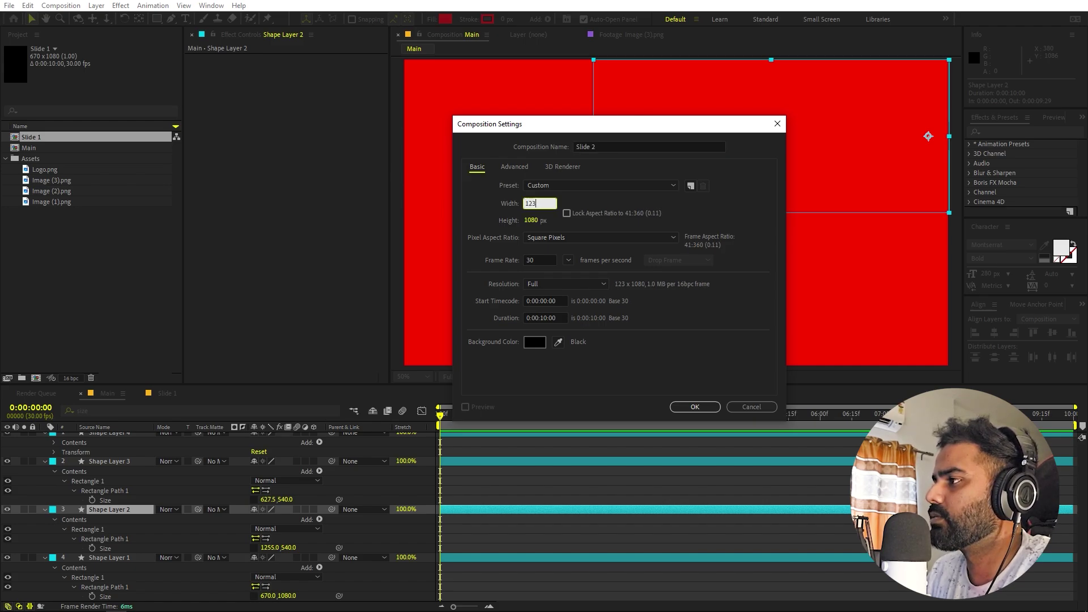
key("BackSpace")
type("55")
key("Tab")
type("540")
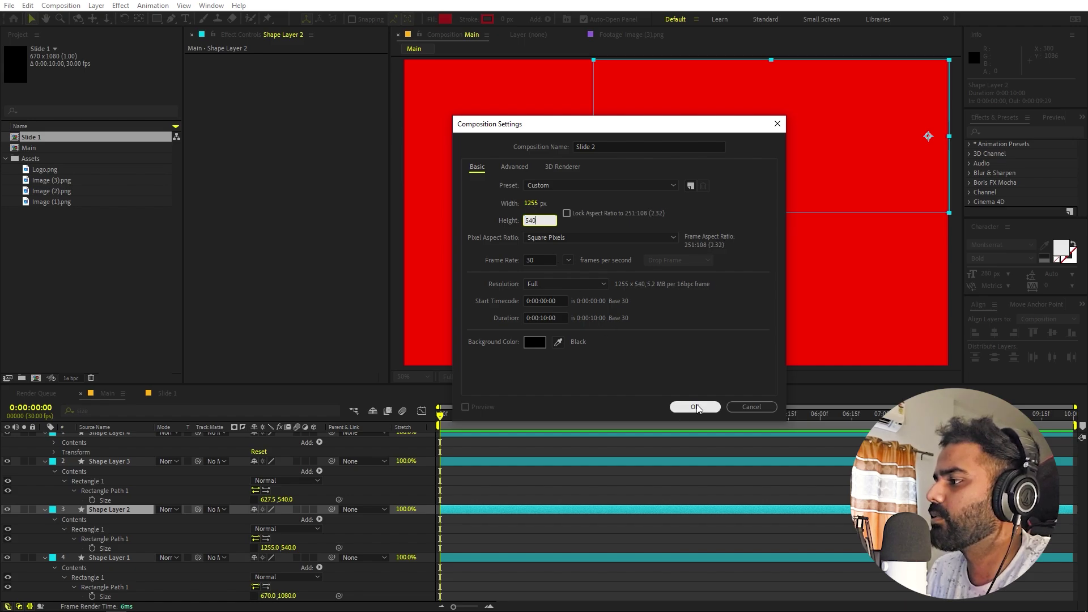
left_click(695, 407)
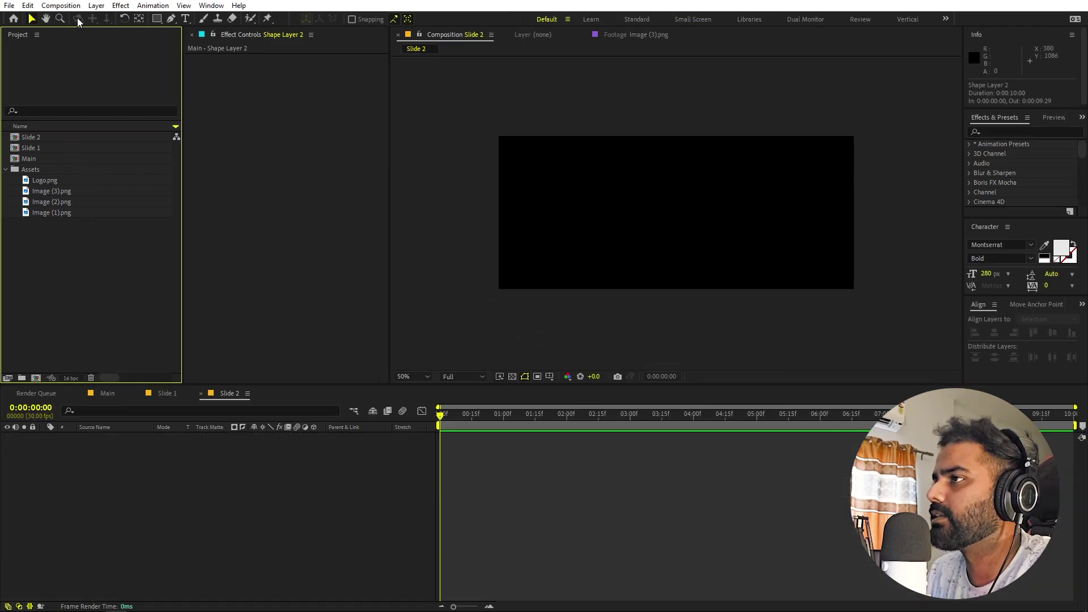
Step: Return to the Main composition and create a new 628 by 540 px composition named Slide 3 for the small lower panel
left_click(61, 5)
left_click(108, 393)
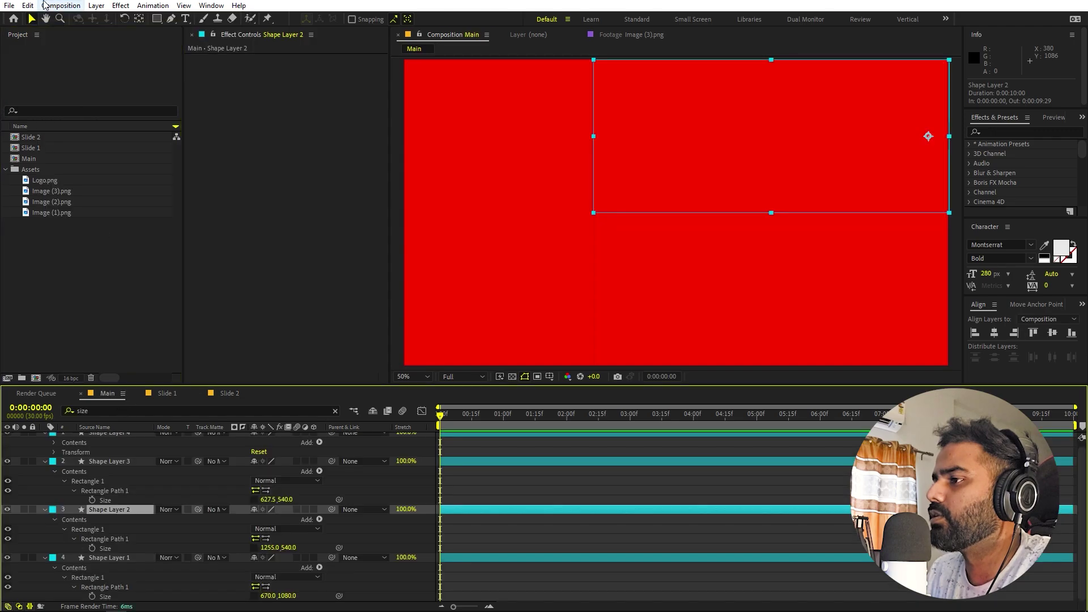
left_click(61, 5)
left_click(86, 18)
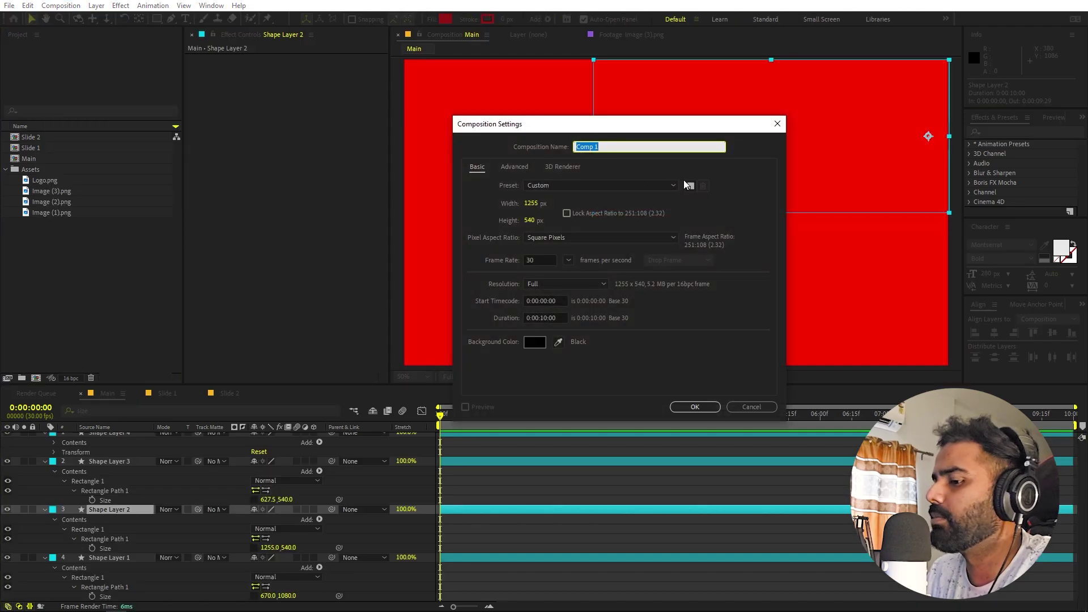
type("Slide 3")
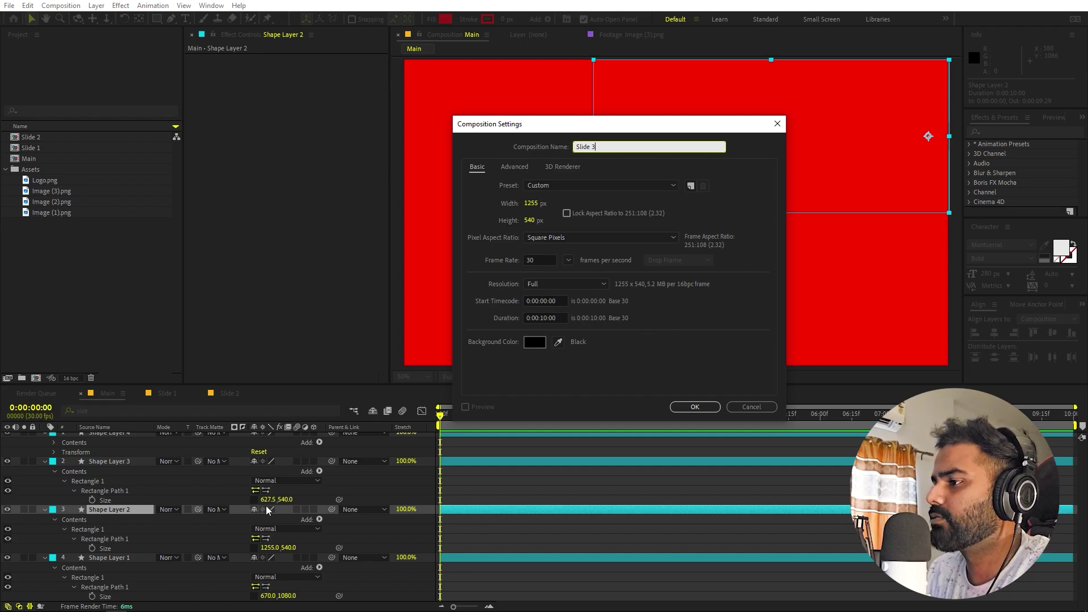
left_click(527, 203)
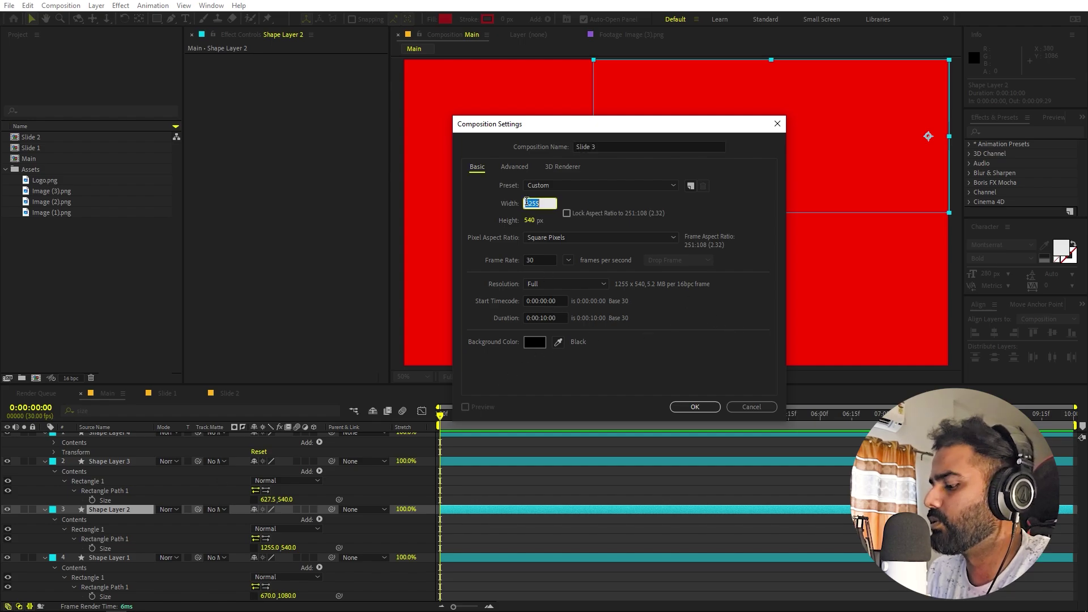
type("628")
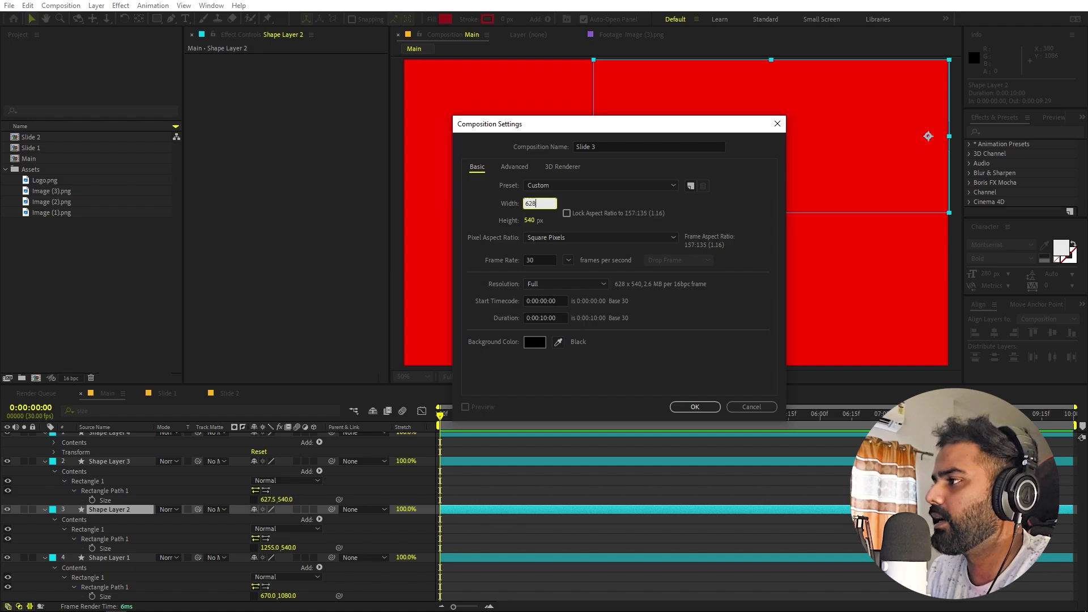
key("Tab")
type("540")
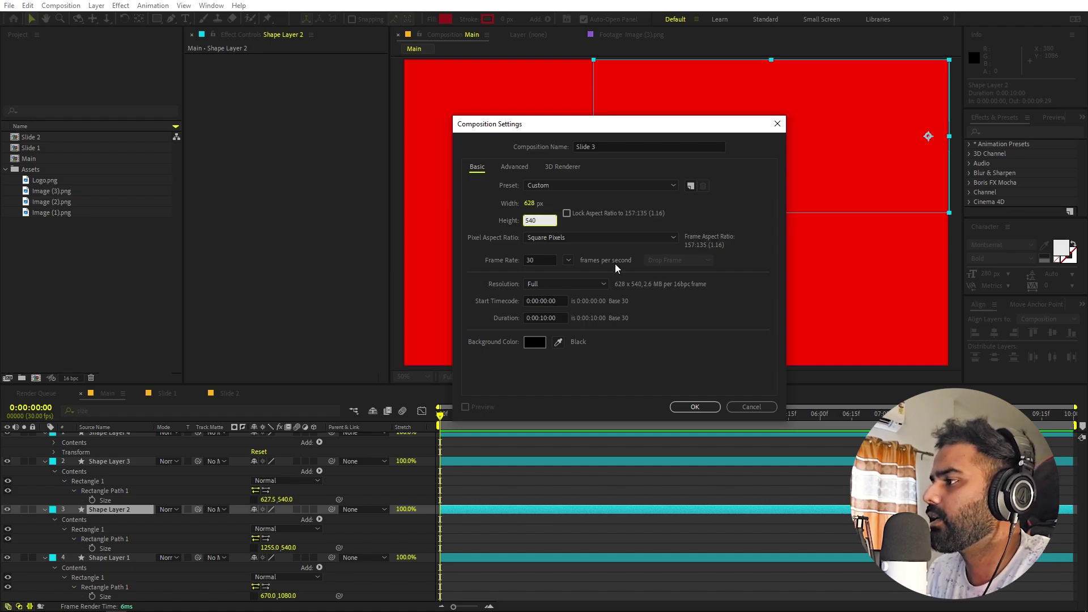
left_click(696, 407)
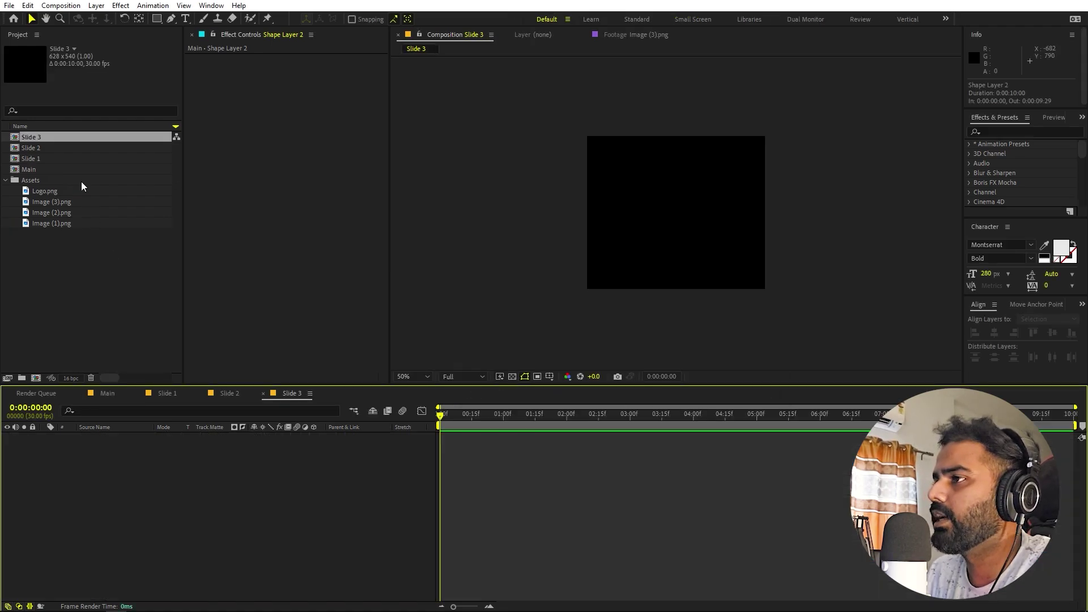
Step: Duplicate the Slide 3 composition for the second small lower panel and open the copy
left_click(36, 140)
key("ctrl+d")
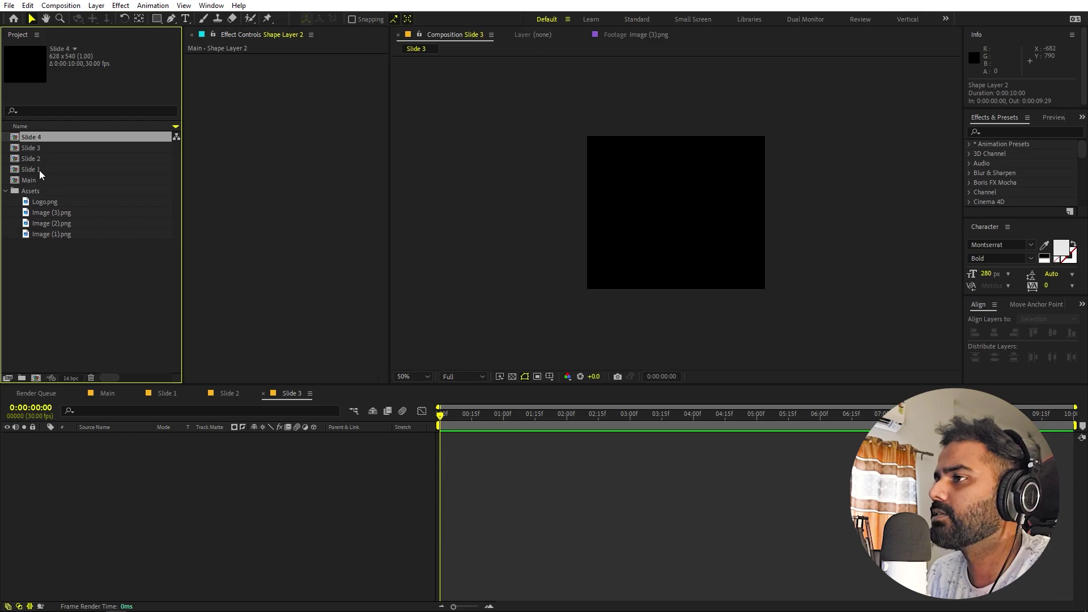
left_click(155, 456)
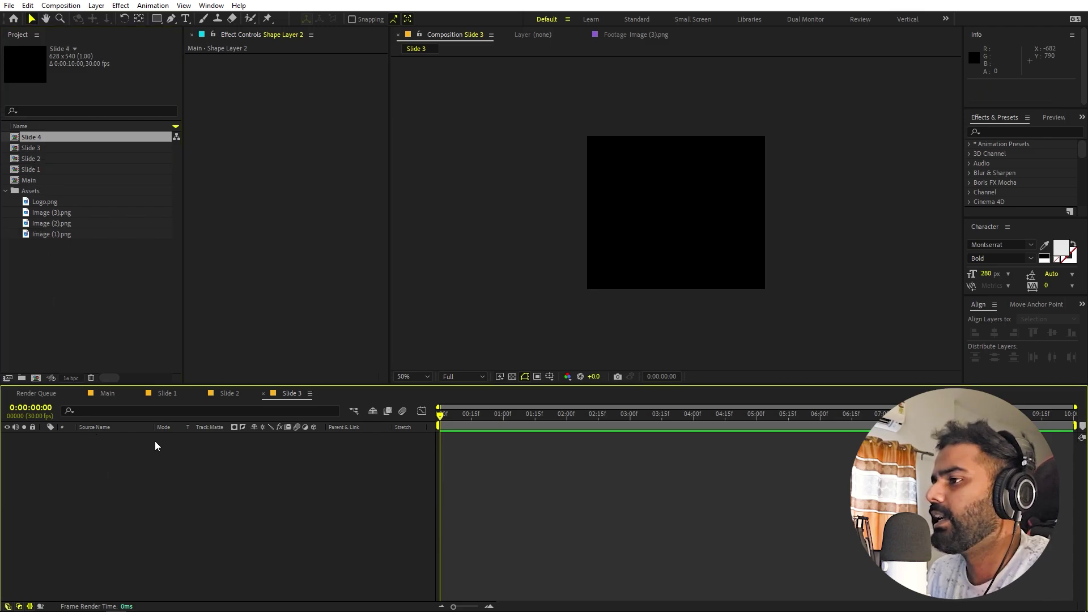
double_click(40, 137)
Step: In the Slide 1 composition, add a full-size 670 by 1080 px solid with the dark gray color #121212
left_click(168, 395)
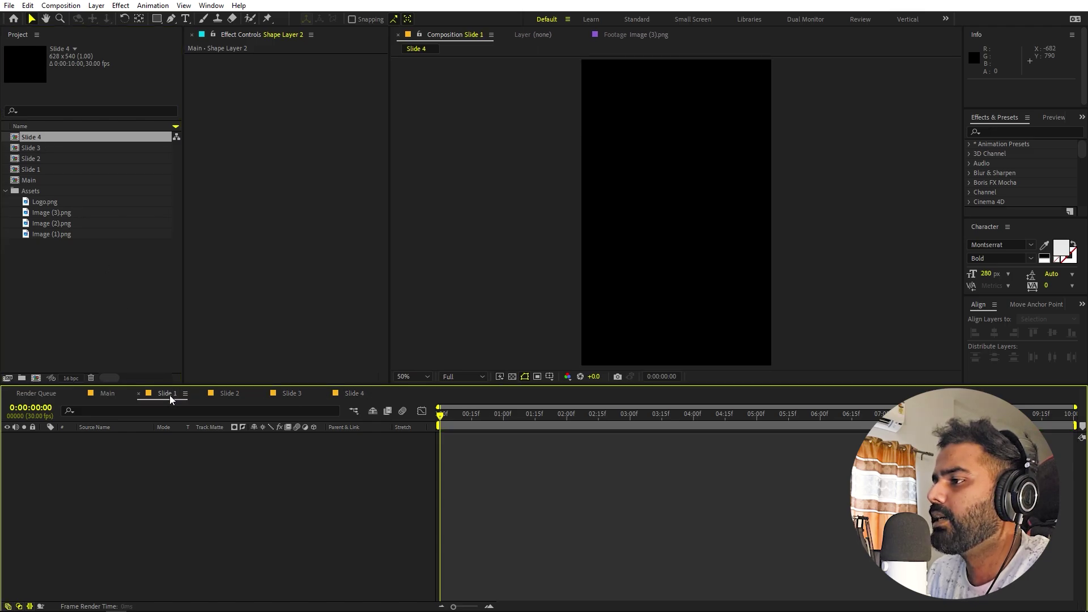
left_click(71, 305)
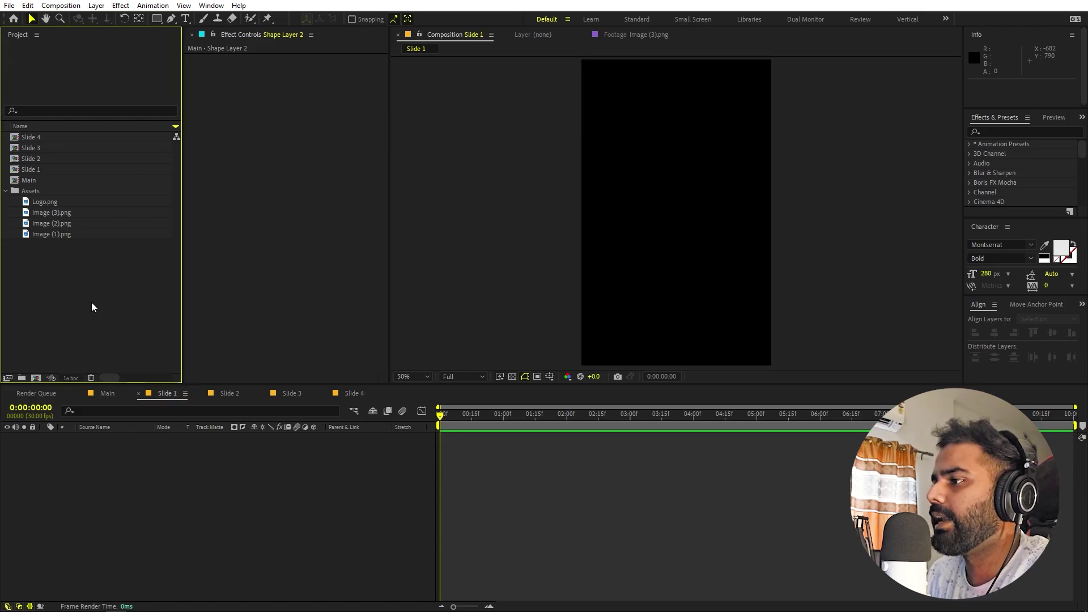
right_click(196, 525)
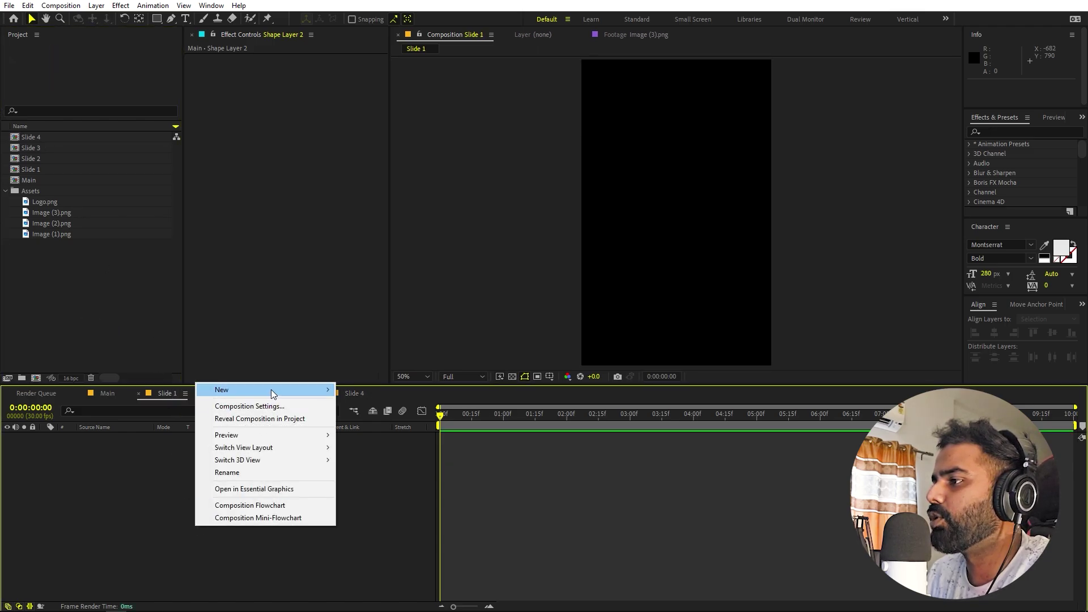
right_click(134, 525)
mouse_move(238, 389)
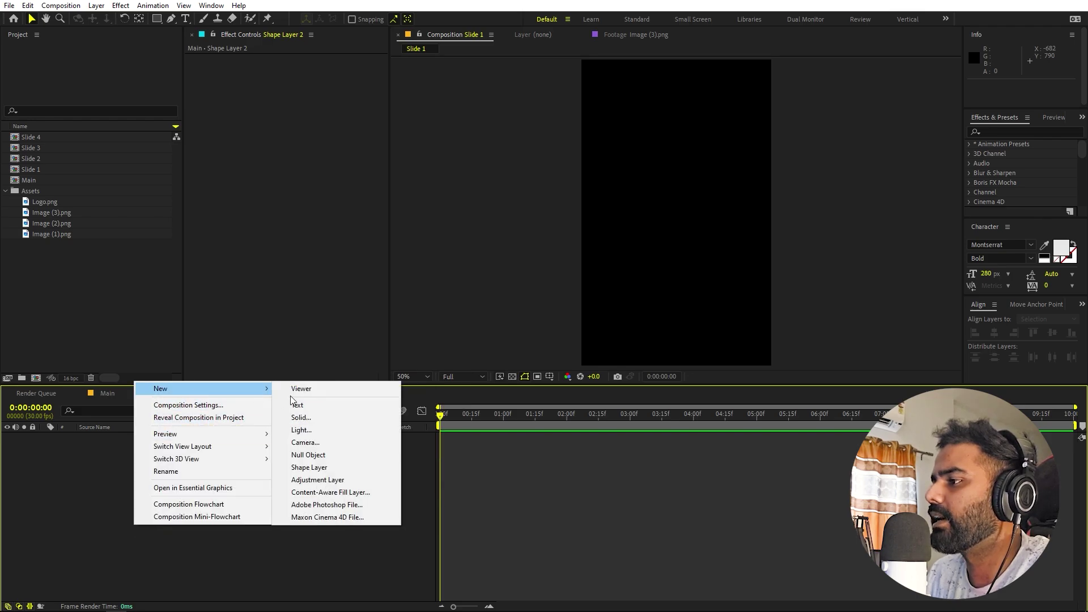
left_click(319, 419)
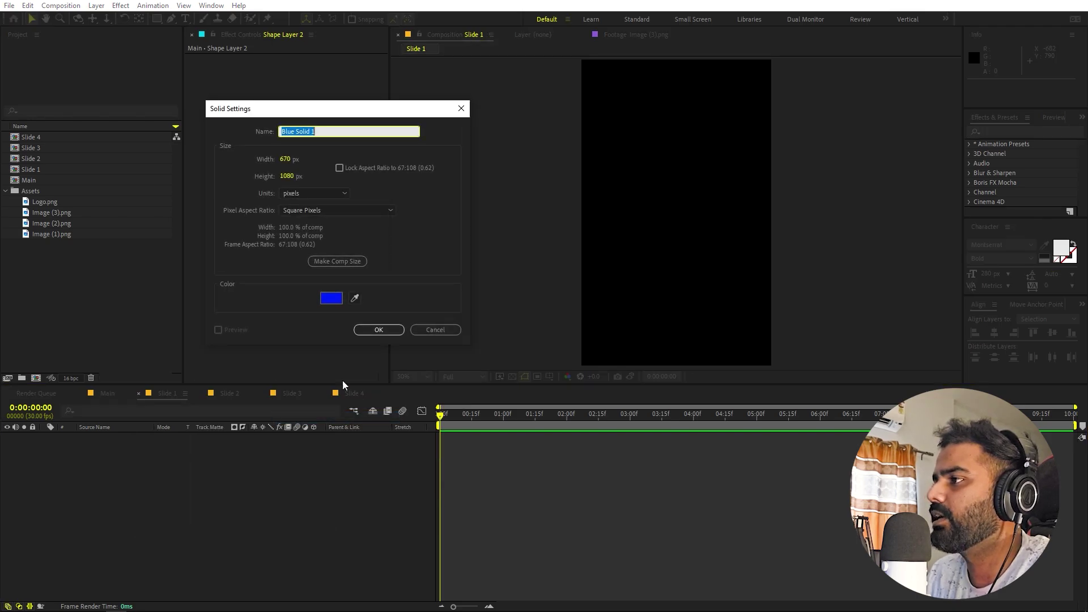
left_click(331, 298)
left_click_drag(54, 390, 7, 419)
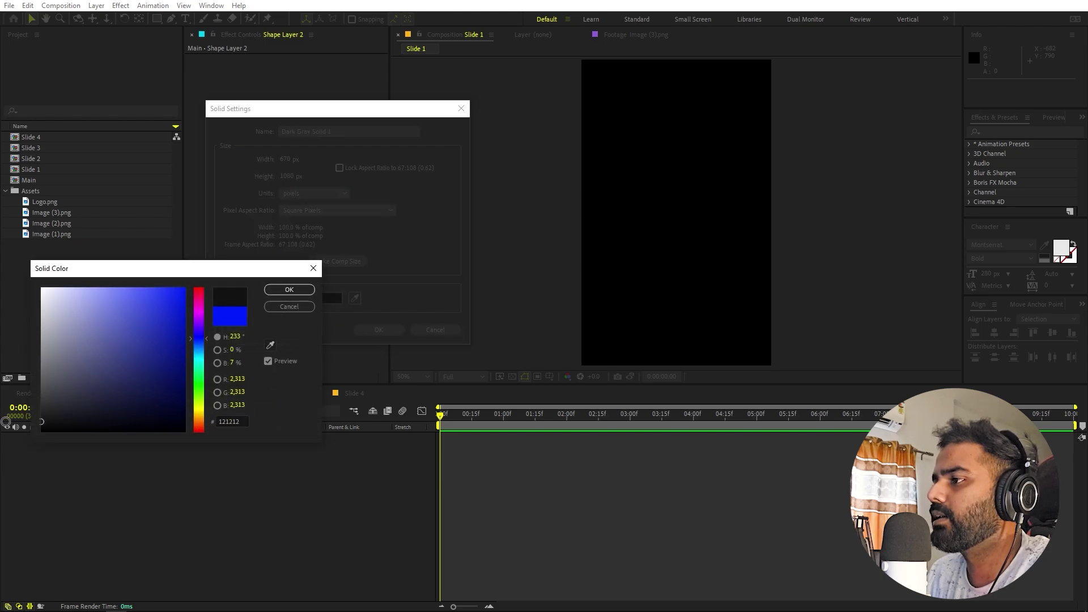
left_click(310, 292)
left_click(385, 329)
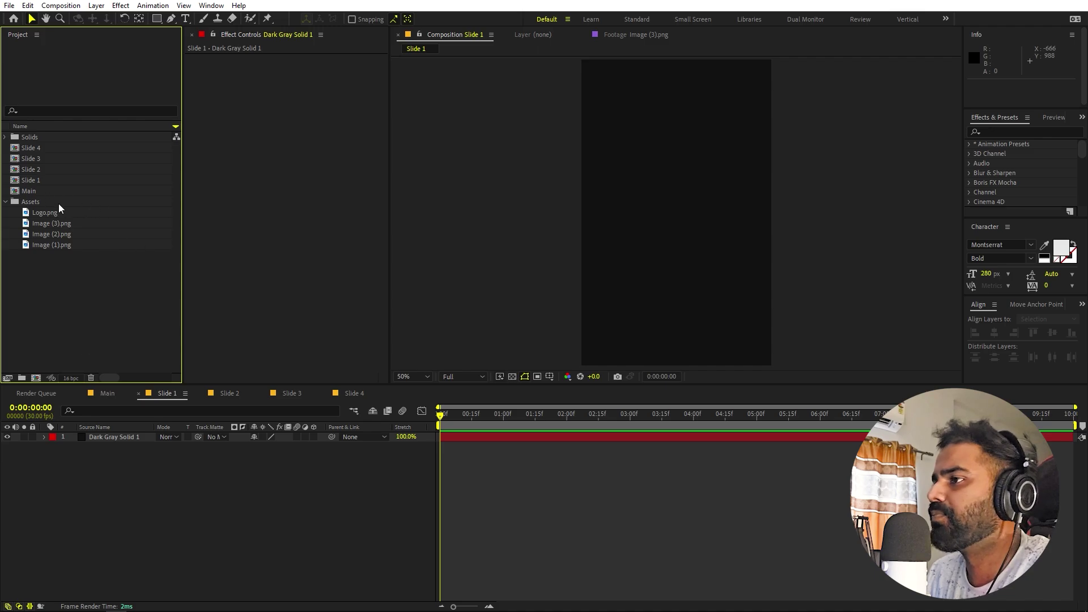
Step: Place Image (3).png above the solid, scale it to 29.3%, and move it up and left to about 241, 464
left_click_drag(54, 223, 121, 435)
key("s")
left_click_drag(273, 447, 233, 447)
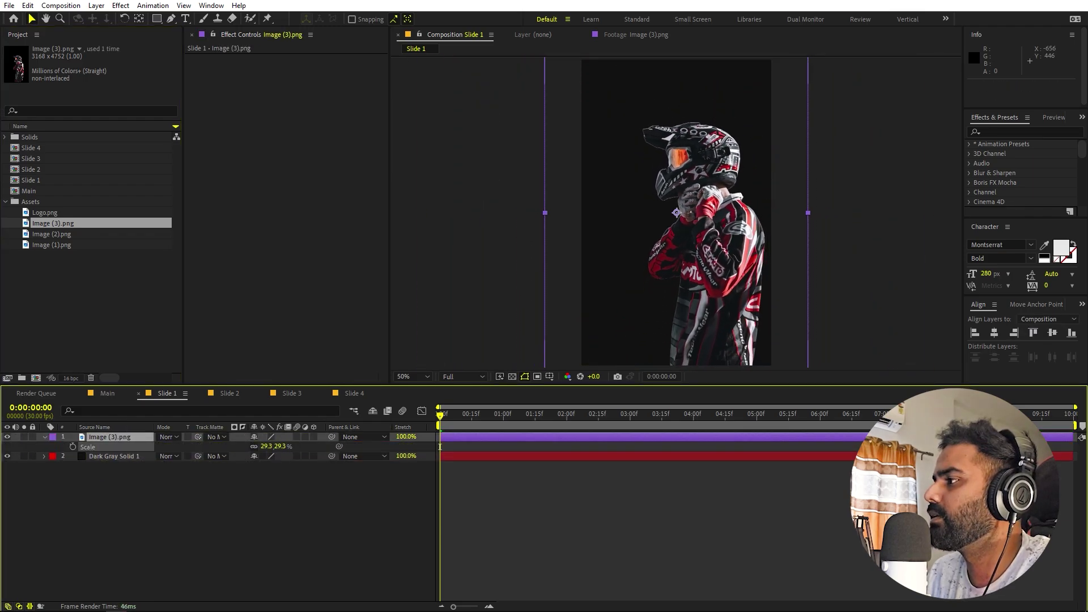
left_click_drag(788, 257, 709, 221)
left_click(310, 504)
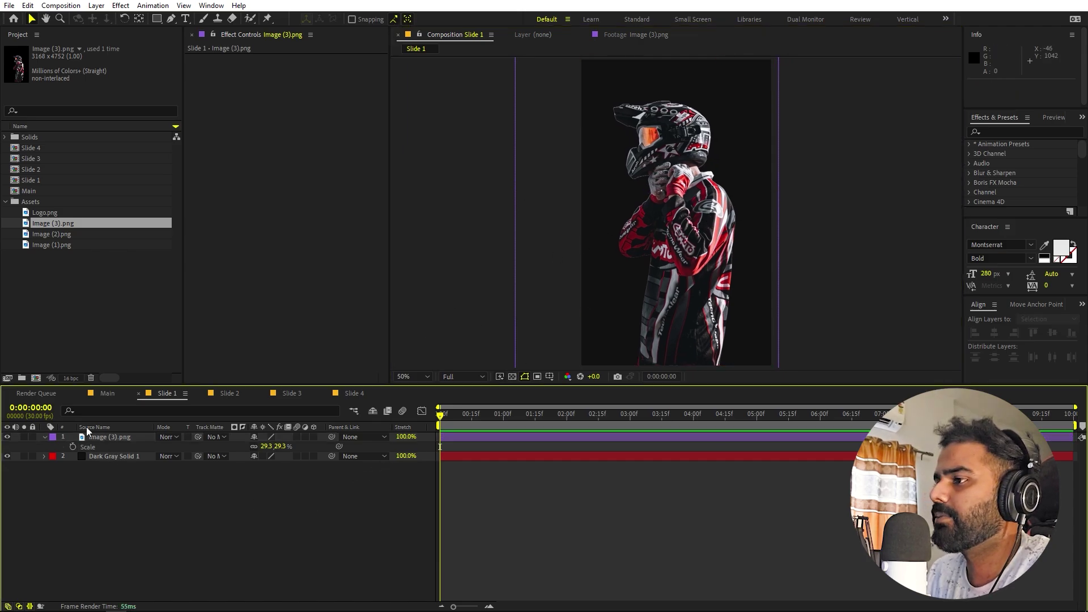
left_click(43, 438)
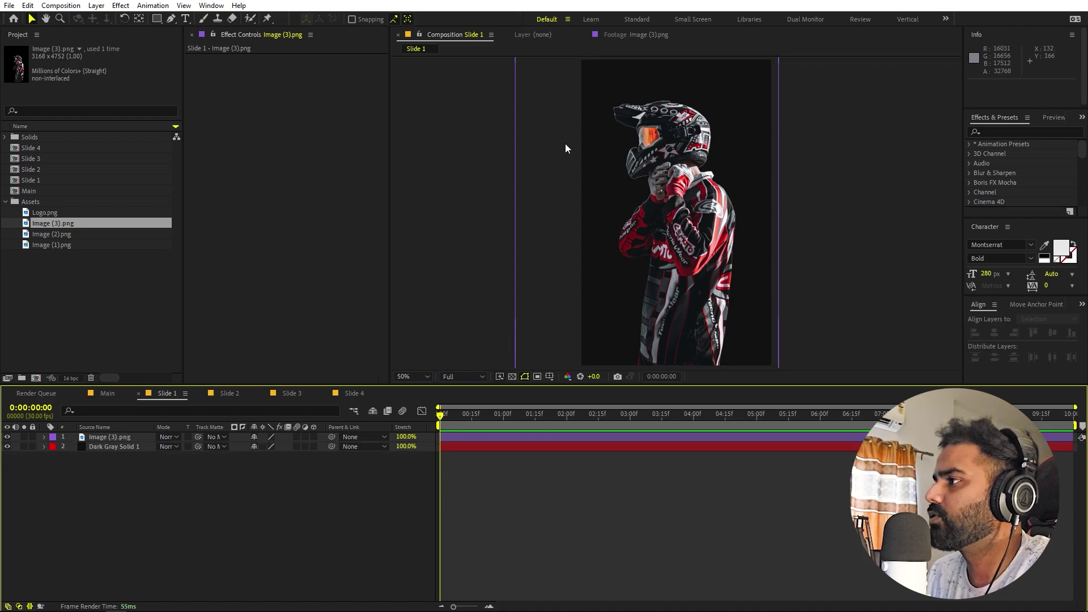
key("ctrl+z")
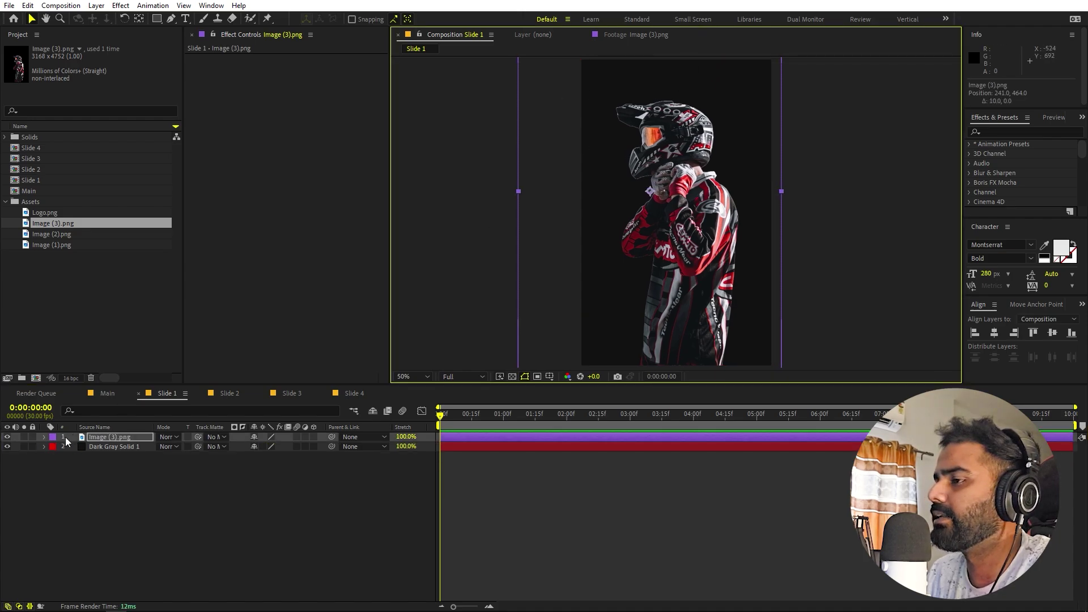
Step: Draw a seven-point zigzag shape with the Pen tool across the rider, extending beyond the composition's edges
left_click(170, 18)
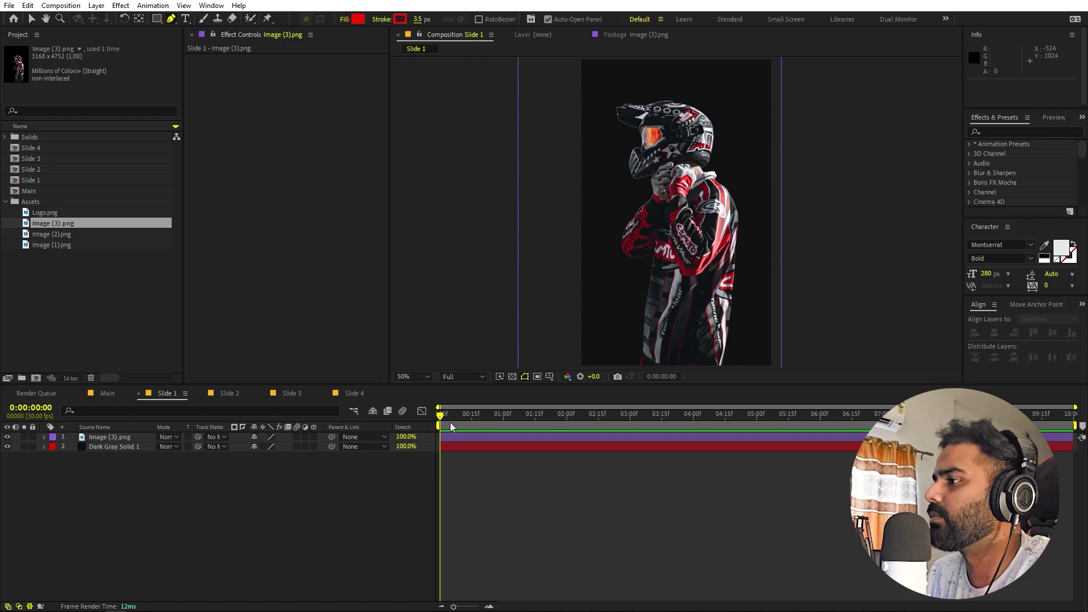
scroll(618, 142, "down", 2)
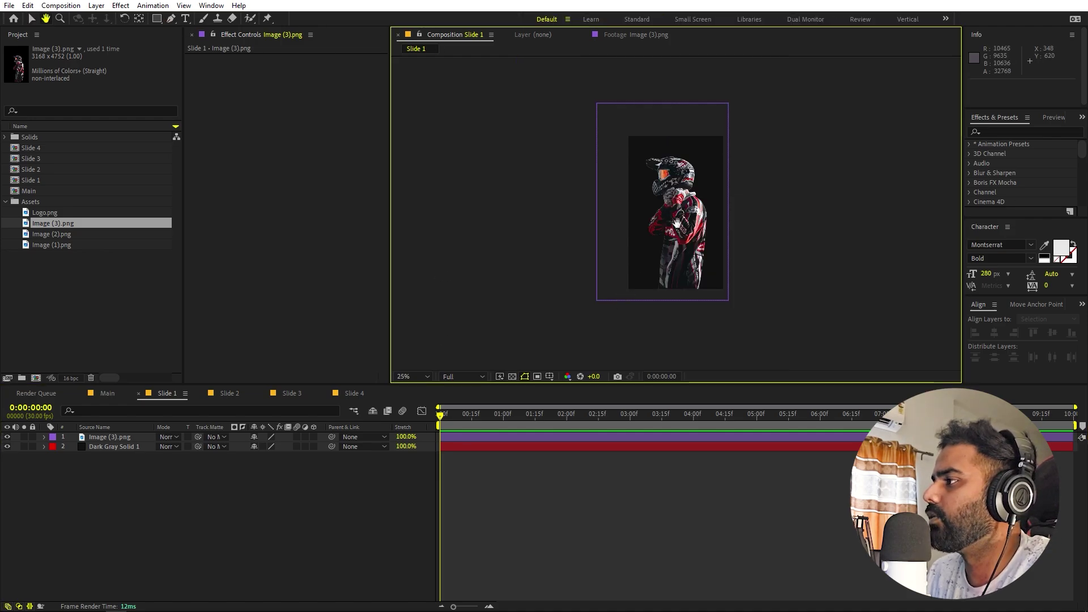
left_click(616, 133)
left_click(563, 224)
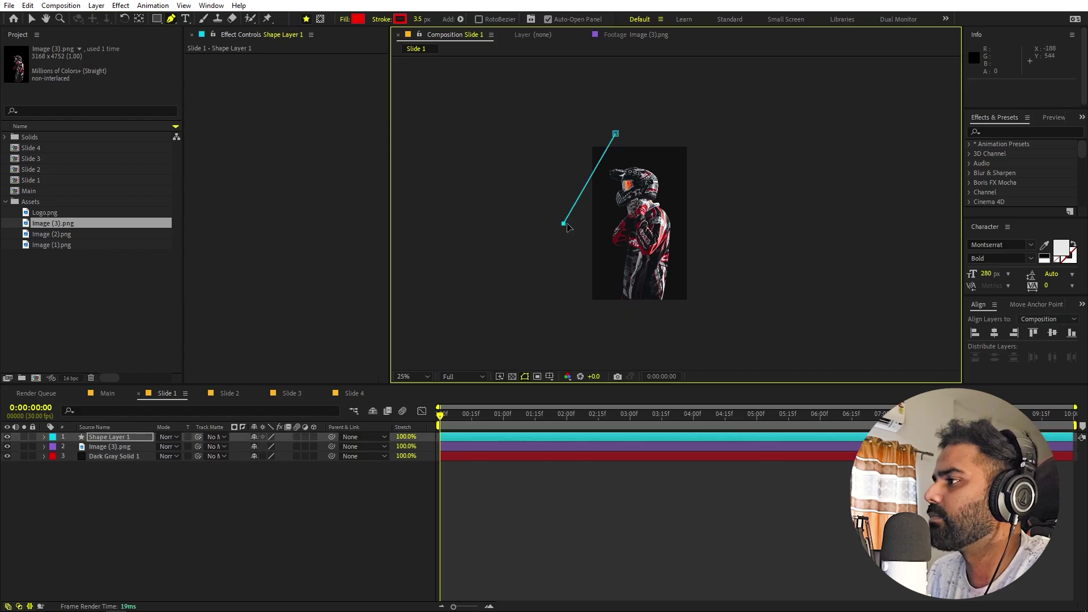
left_click(632, 161)
left_click(563, 281)
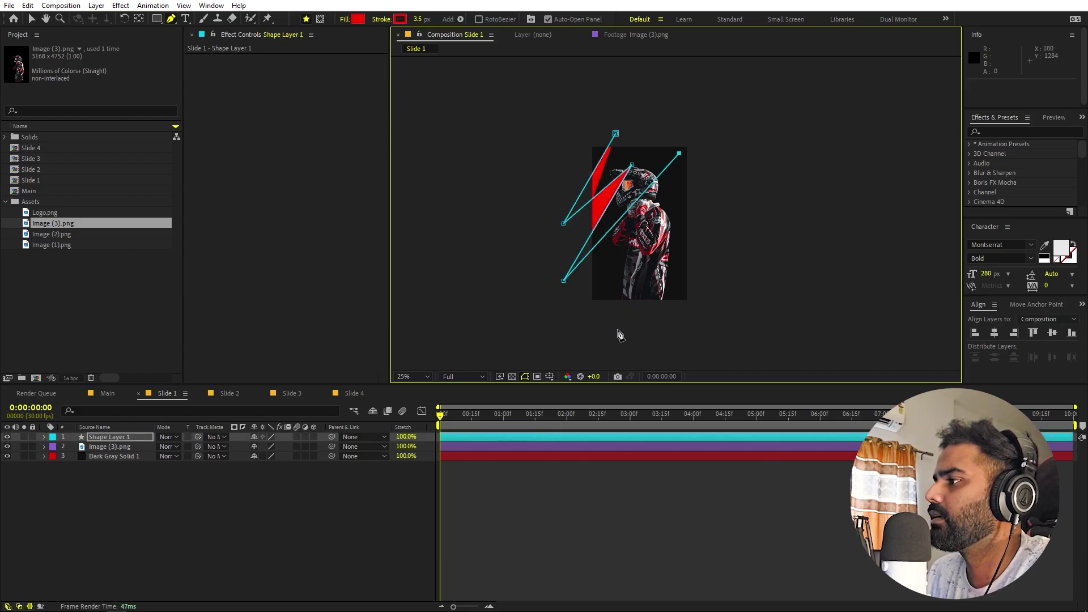
left_click(679, 153)
left_click(618, 330)
left_click(709, 227)
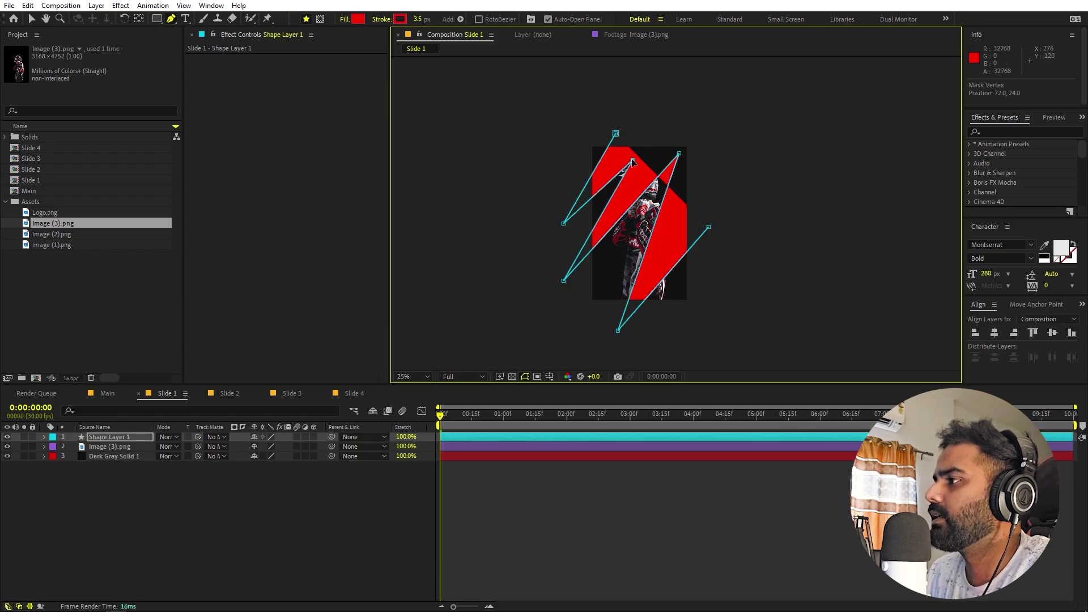
Step: Remove the zigzag shape's fill and place its layer between the rider image and the dark solid
left_click(344, 20)
left_click(19, 32)
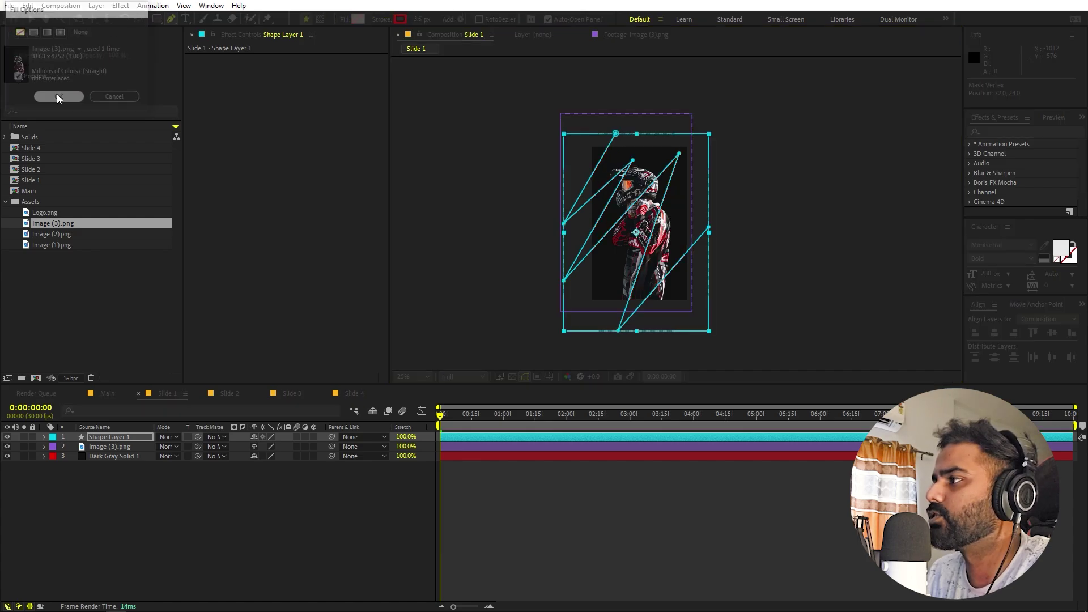
left_click(59, 96)
left_click_drag(116, 440, 117, 452)
left_click(659, 489)
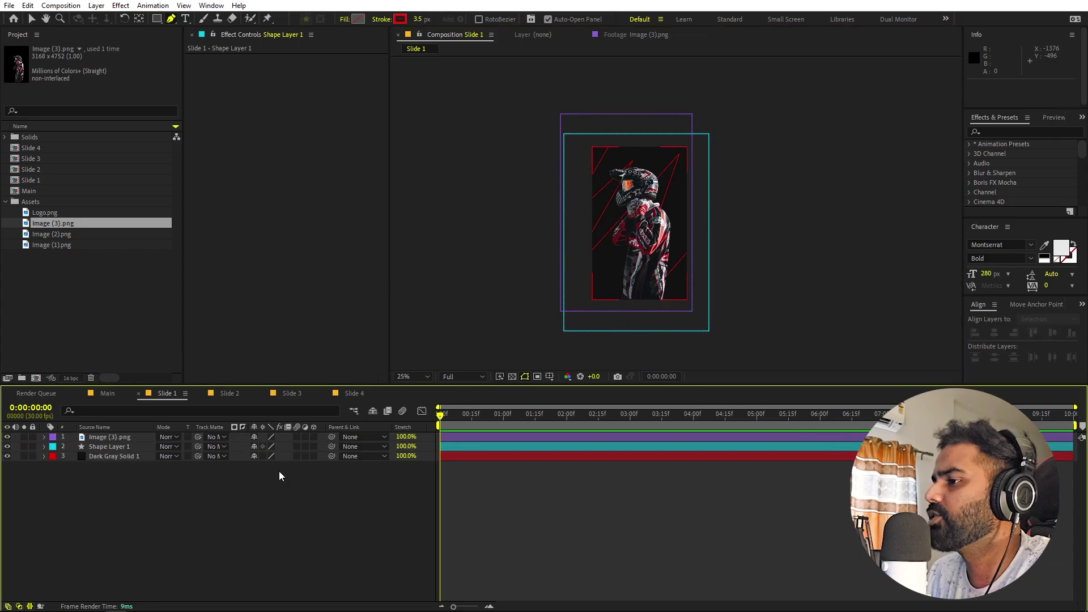
Step: Widen the zigzag's stroke to 12.8 px and move its inner corner points to spread the lines around the rider
left_click(108, 439)
left_click(114, 449)
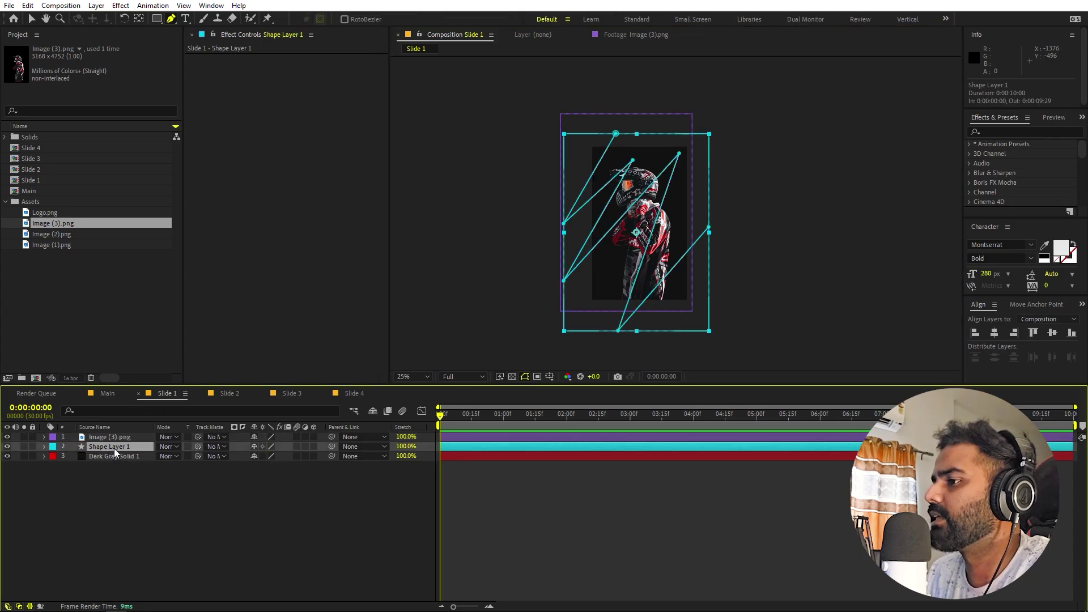
left_click_drag(415, 22, 477, 25)
left_click(638, 163)
left_click_drag(637, 162, 701, 142)
left_click_drag(618, 332, 627, 332)
left_click_drag(564, 281, 580, 293)
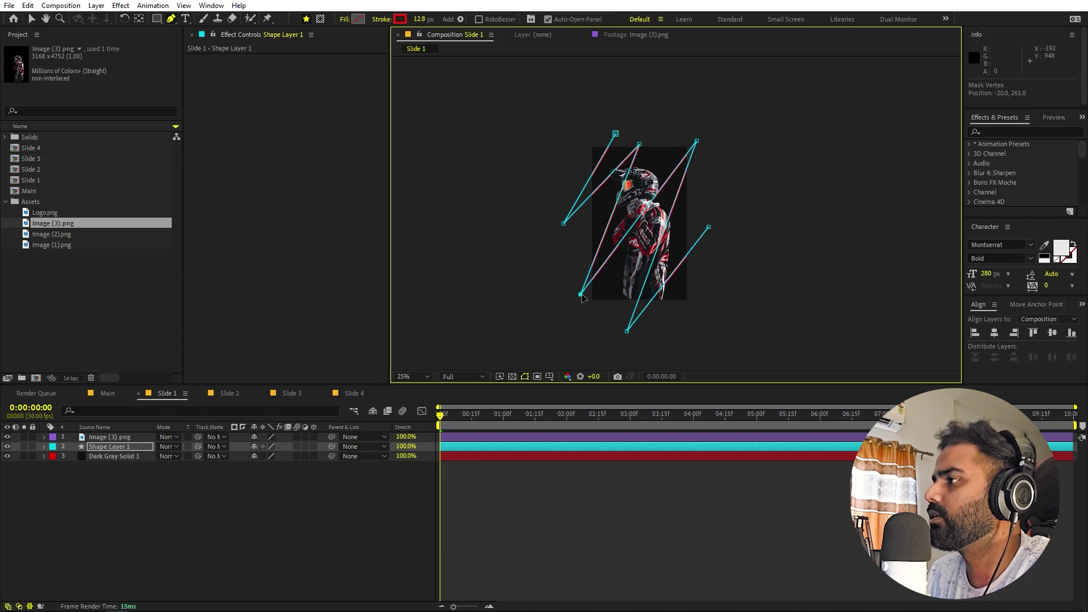
left_click_drag(640, 145, 648, 147)
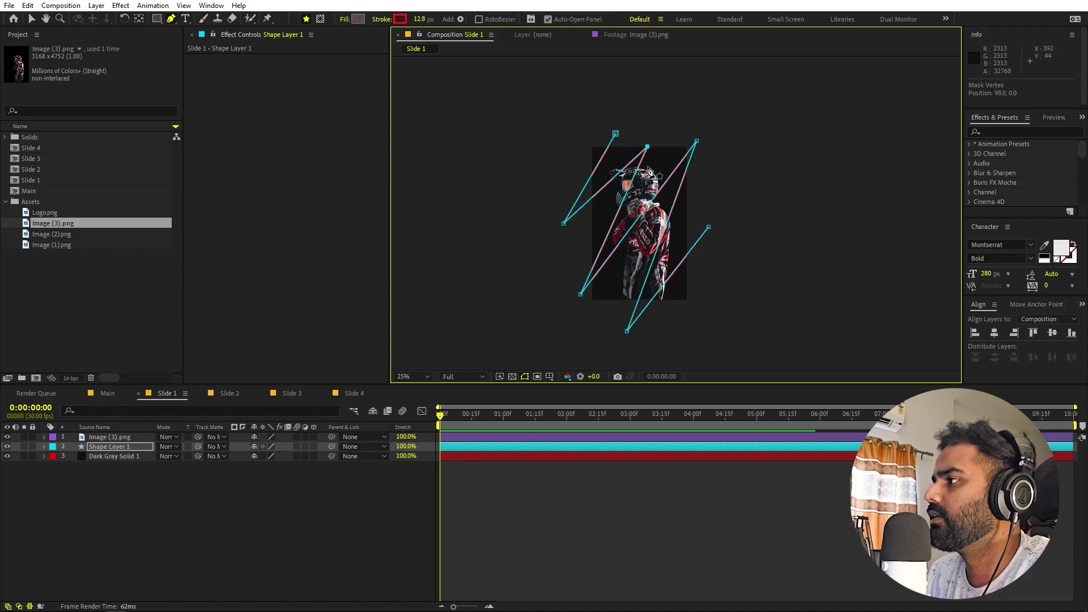
left_click(638, 527)
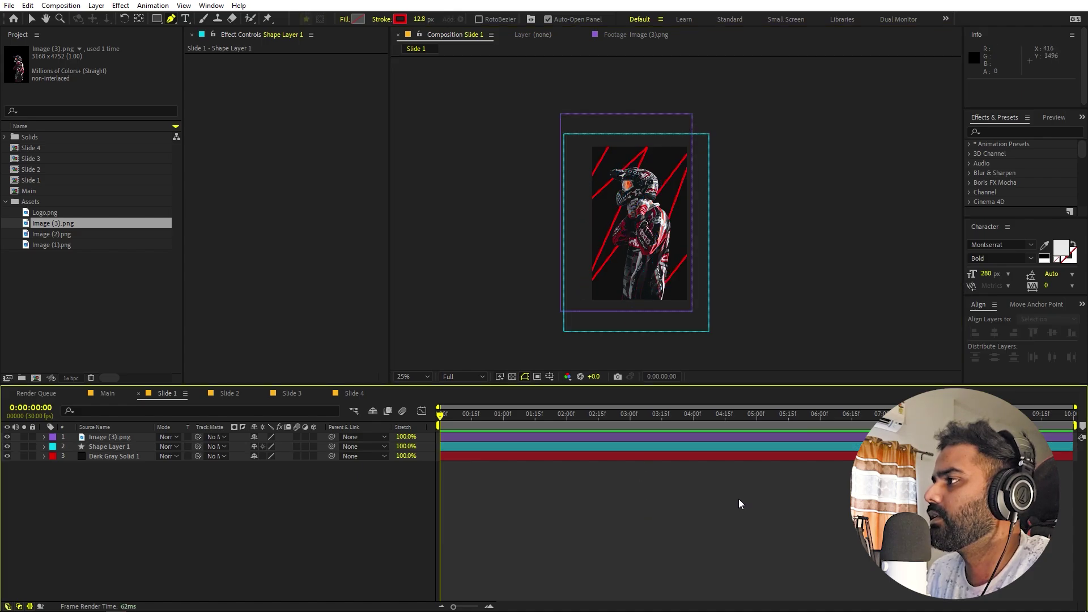
Step: Reduce the zigzag's stroke width to 5.2 px
left_click(104, 448)
left_click_drag(423, 23, 361, 41)
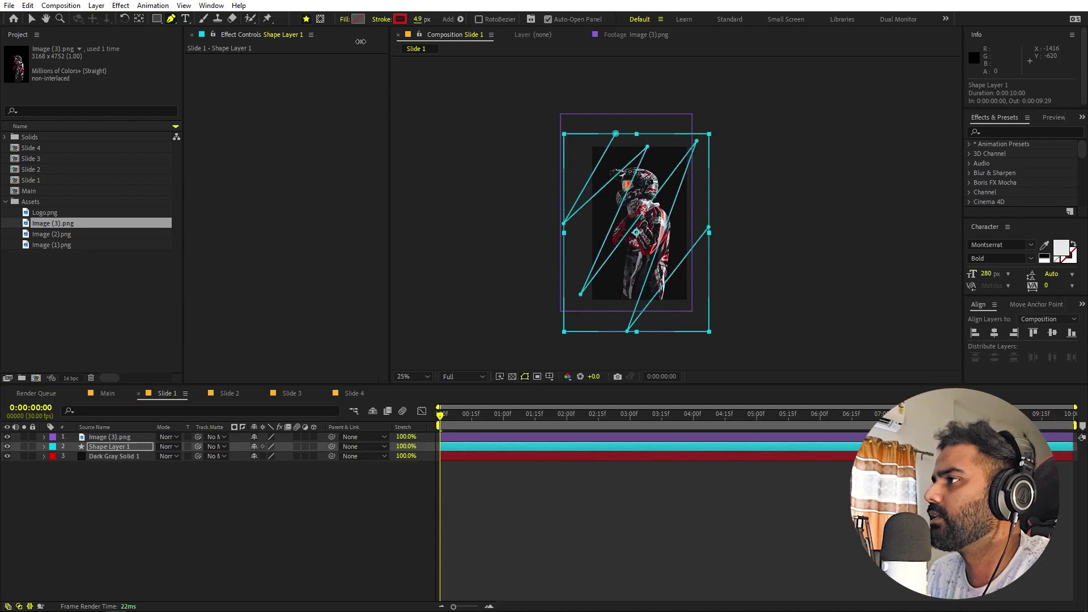
left_click(696, 545)
key("period")
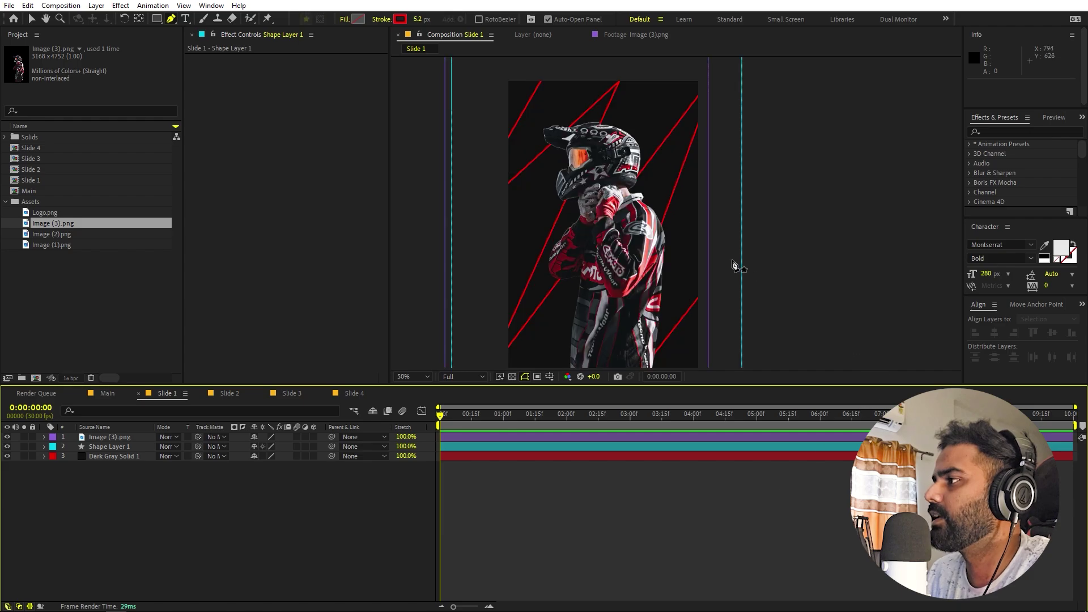
Step: Find the Fill effect under Generate and apply it to the zigzag shape layer
left_click(141, 447)
left_click(1031, 129)
type("fill")
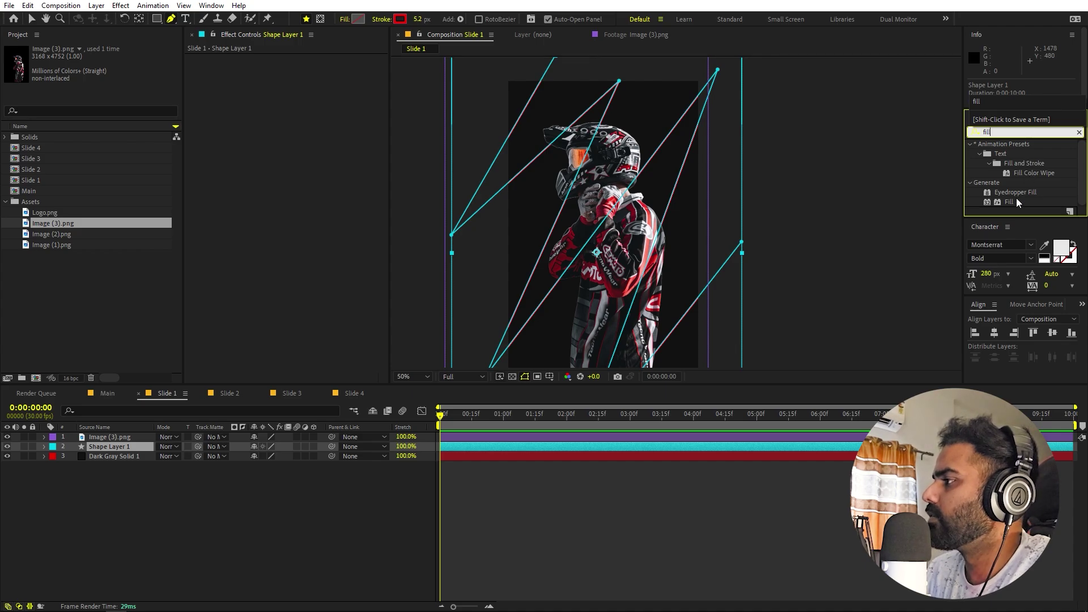
left_click_drag(1012, 199, 89, 448)
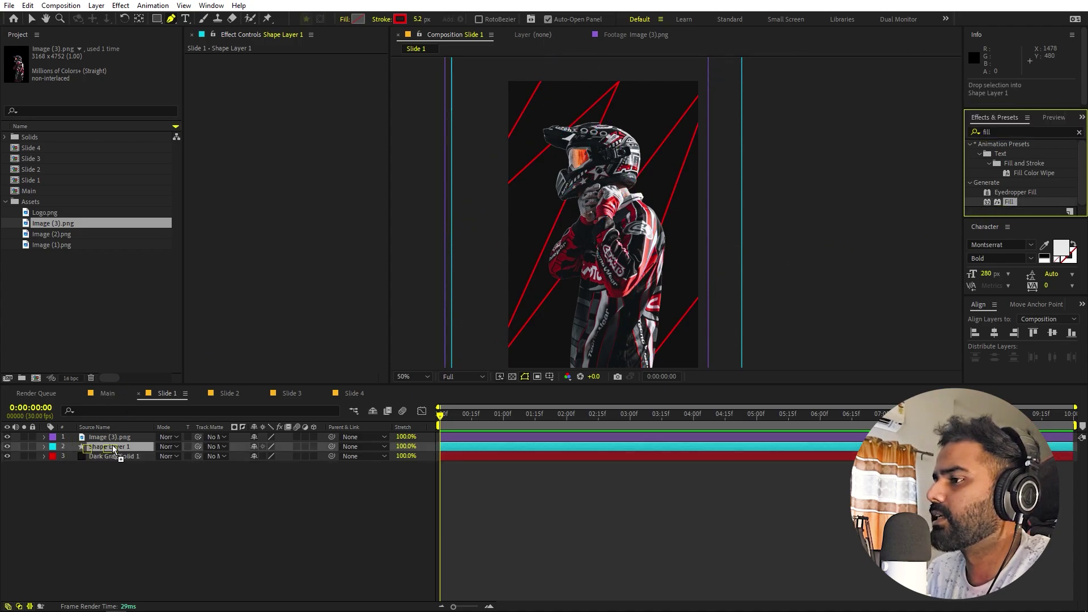
Step: Recolour the zigzag lines by setting the Fill effect's colour to a lighter, pinkish red that matches the rider's suit
scroll(748, 170, "up", 4)
key("v")
left_click(300, 89)
left_click(140, 288)
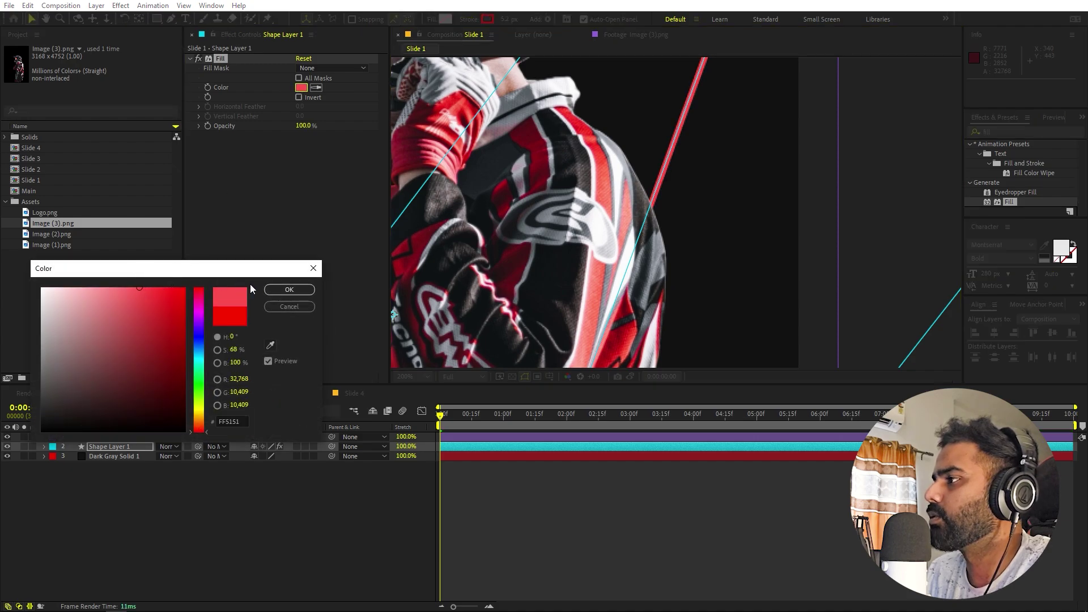
left_click_drag(129, 286, 151, 282)
left_click(289, 290)
scroll(727, 232, "down", 4)
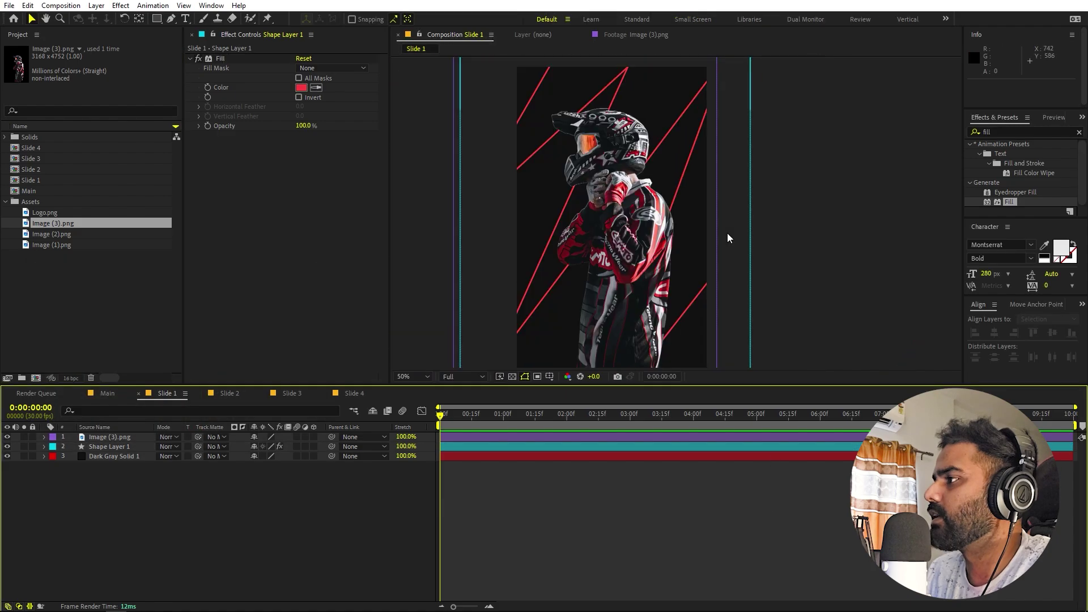
left_click_drag(721, 268, 707, 231)
left_click(406, 375)
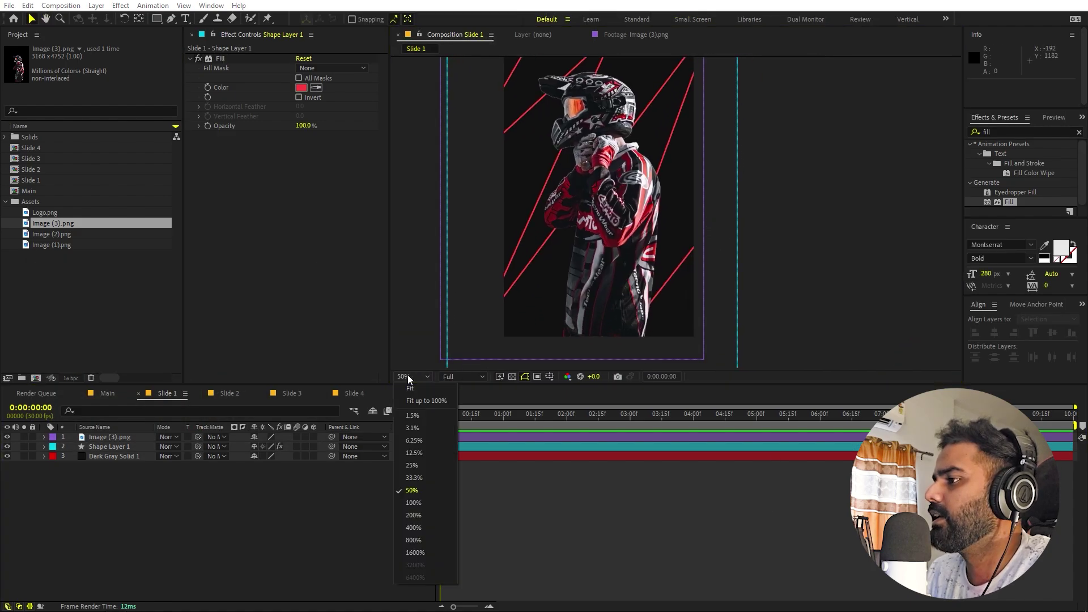
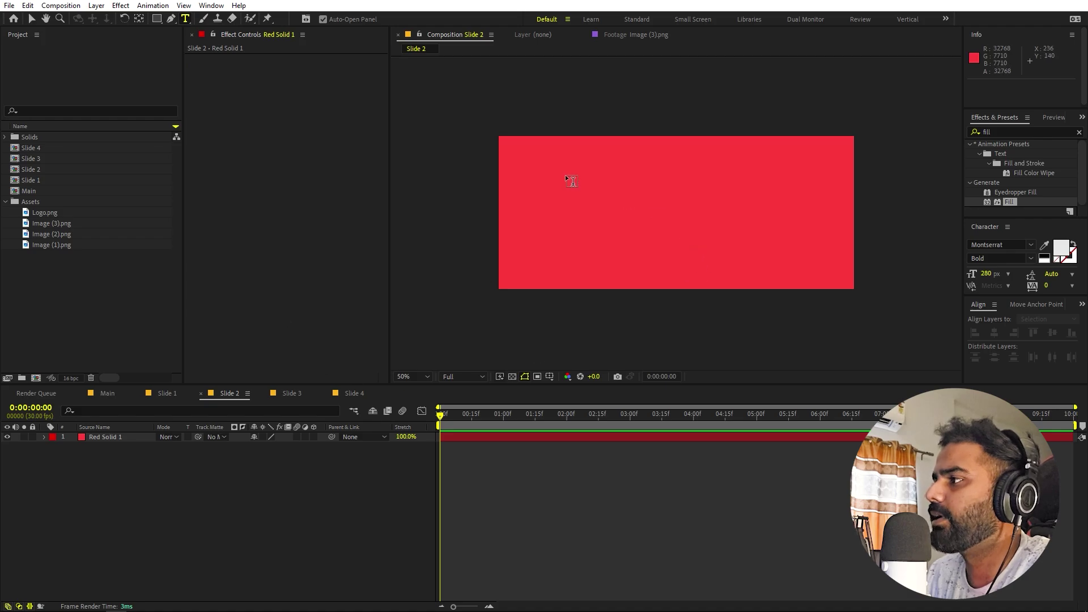
Step: Add the text "MAXX" to the red Slide 2 composition and set its style to Montserrat Black
left_click(584, 198)
type("MAX")
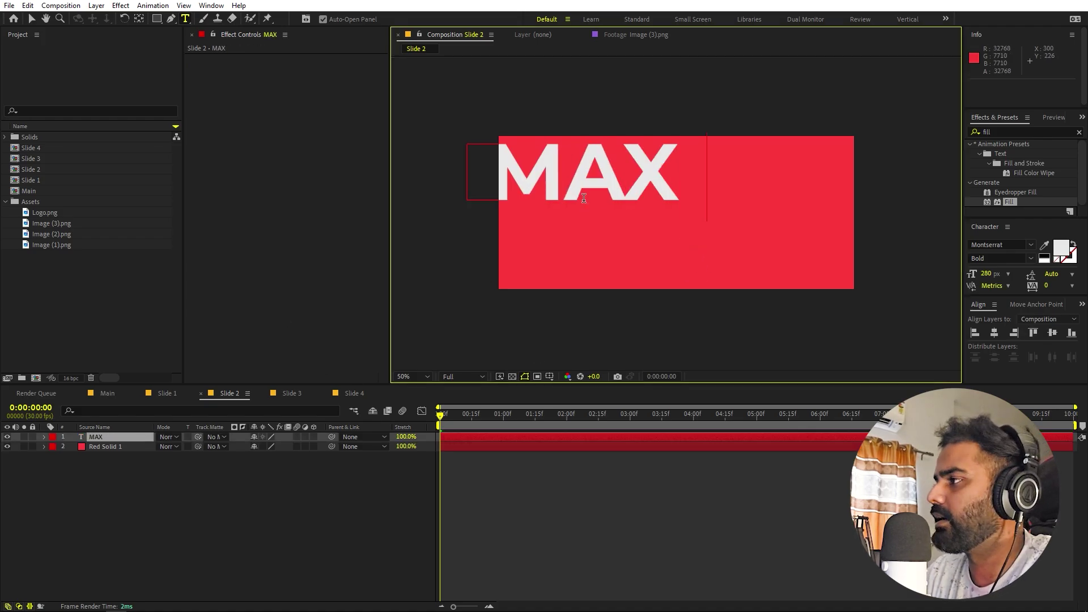
type("X")
key("ctrl+a")
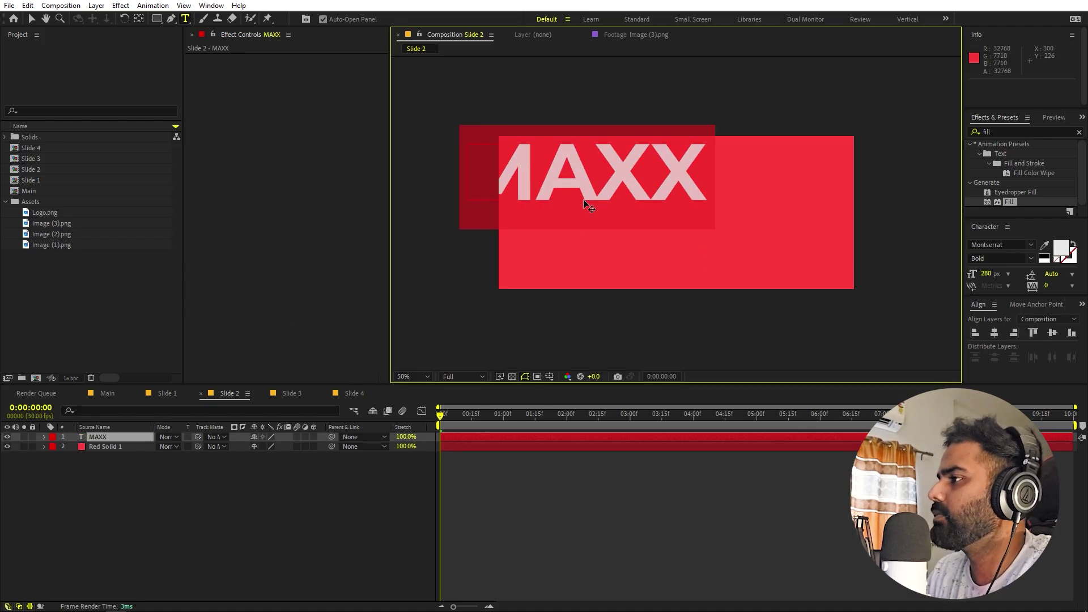
left_click(1031, 259)
left_click(992, 469)
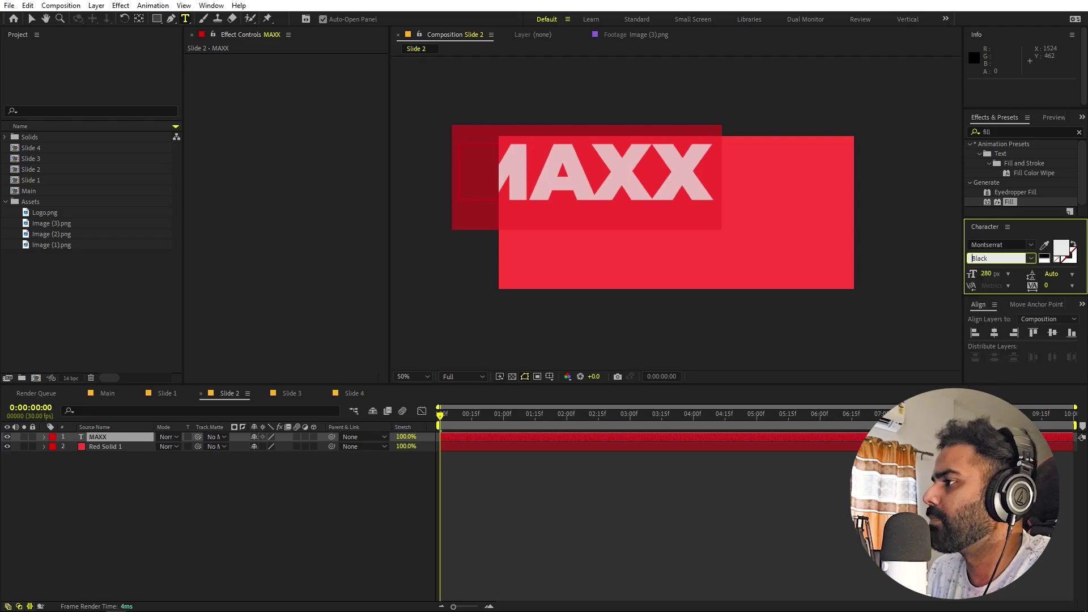
Step: Centre the MAXX text horizontally and vertically in the composition and centre its anchor point on the text
left_click(992, 334)
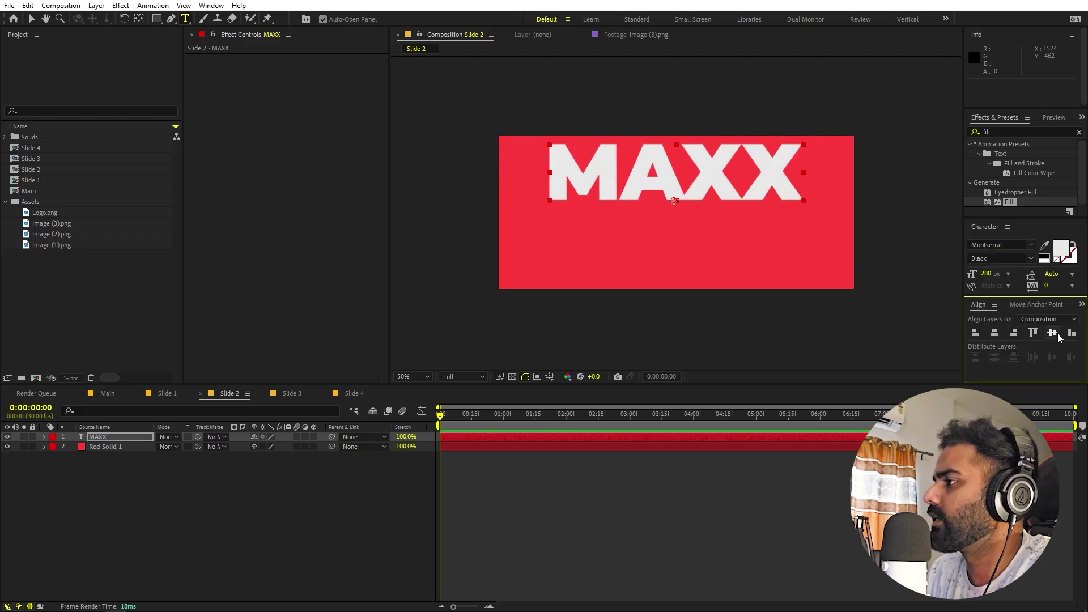
left_click(1053, 333)
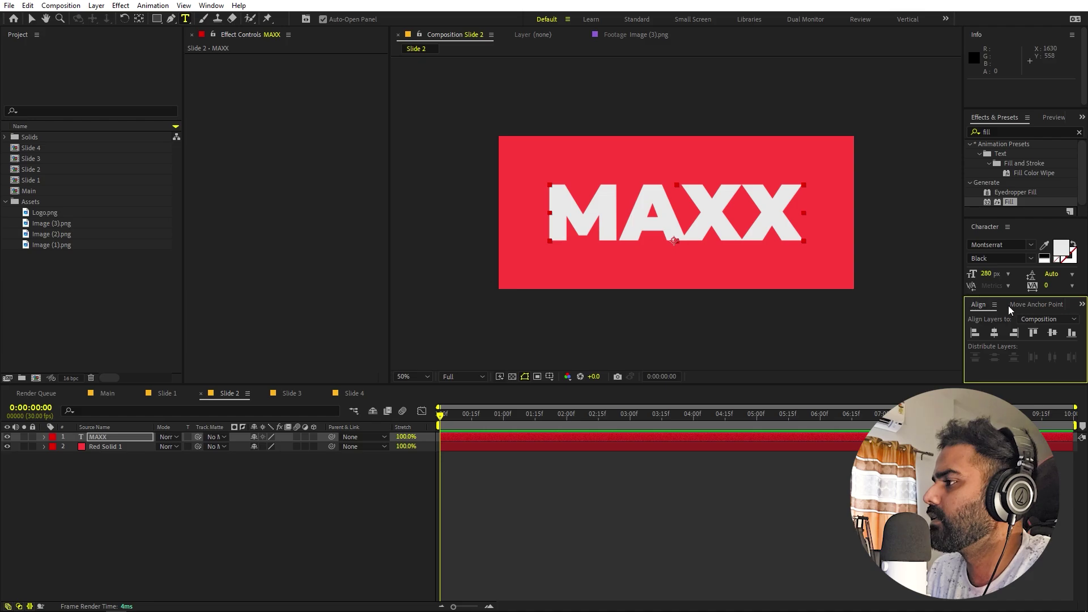
left_click(110, 438)
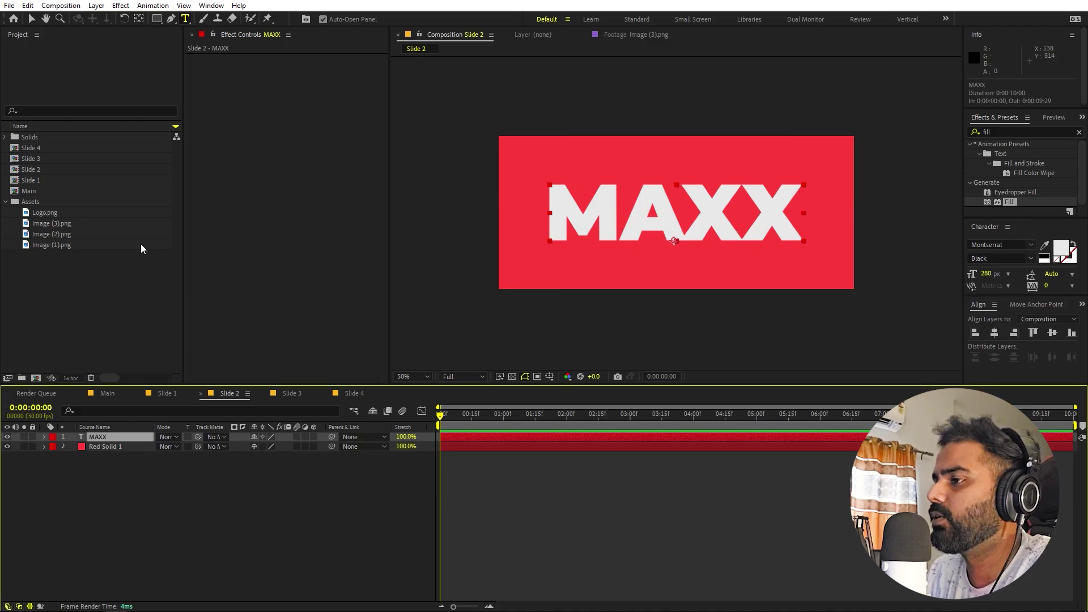
double_click(144, 17)
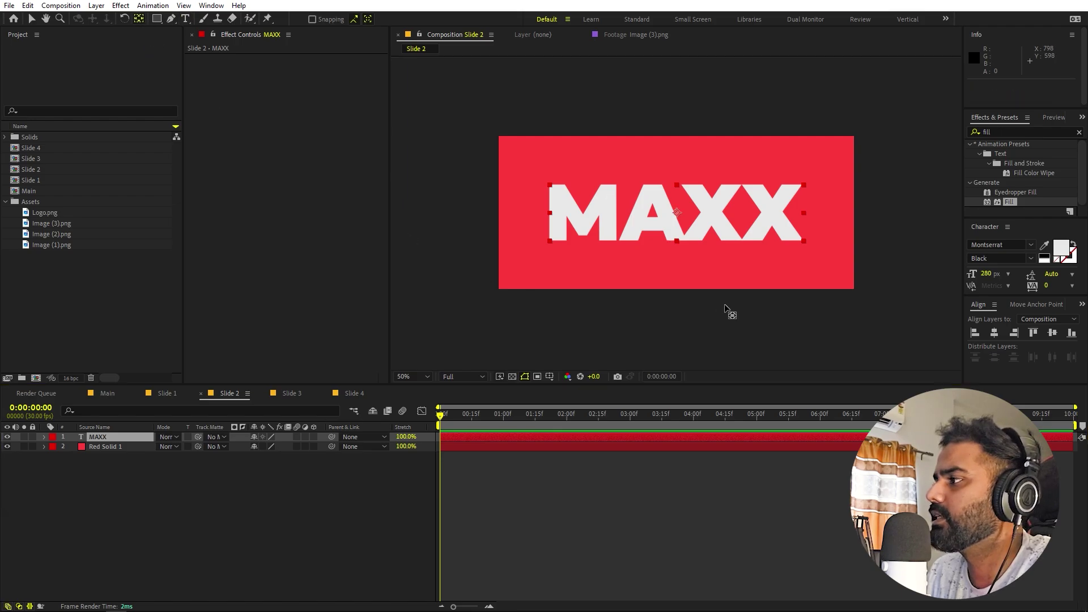
Step: Scale the MAXX text to 71% and move it toward the slide's upper left, at about 459, 172
left_click(32, 18)
key("s")
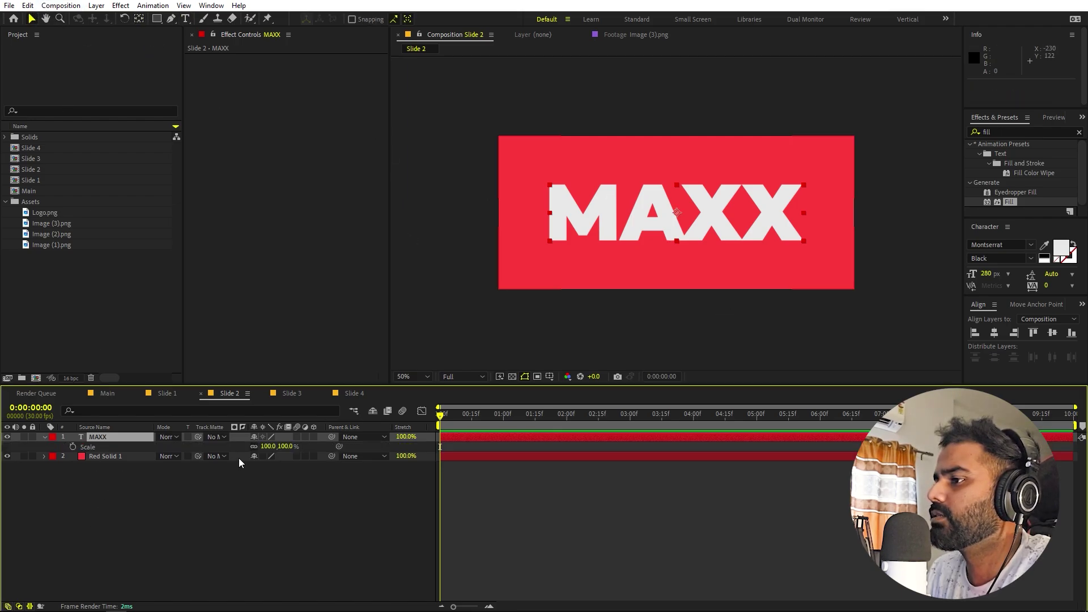
left_click_drag(270, 446, 131, 477)
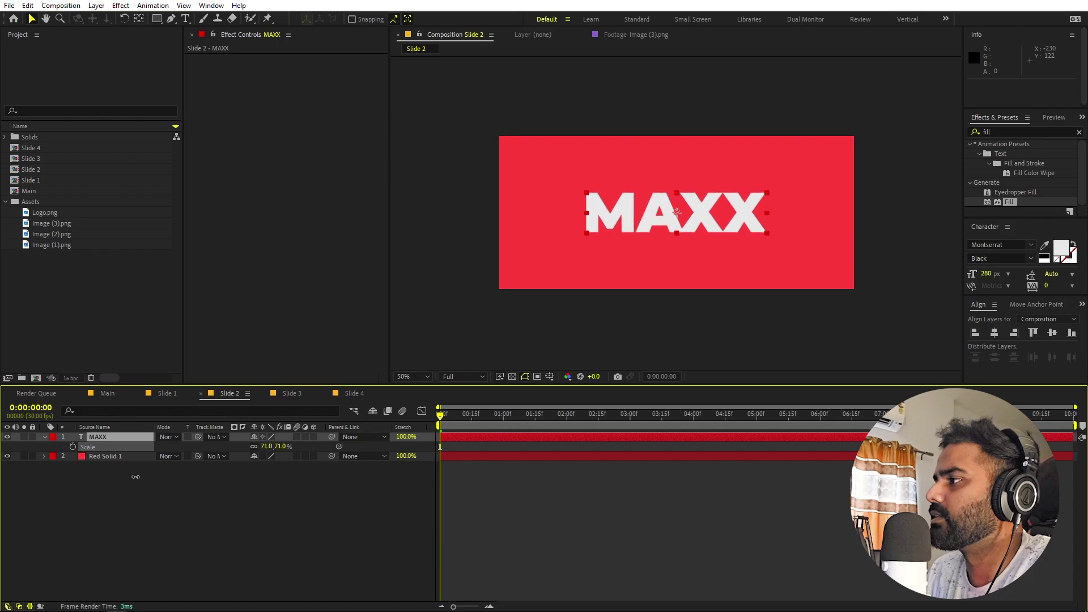
left_click_drag(722, 211, 675, 179)
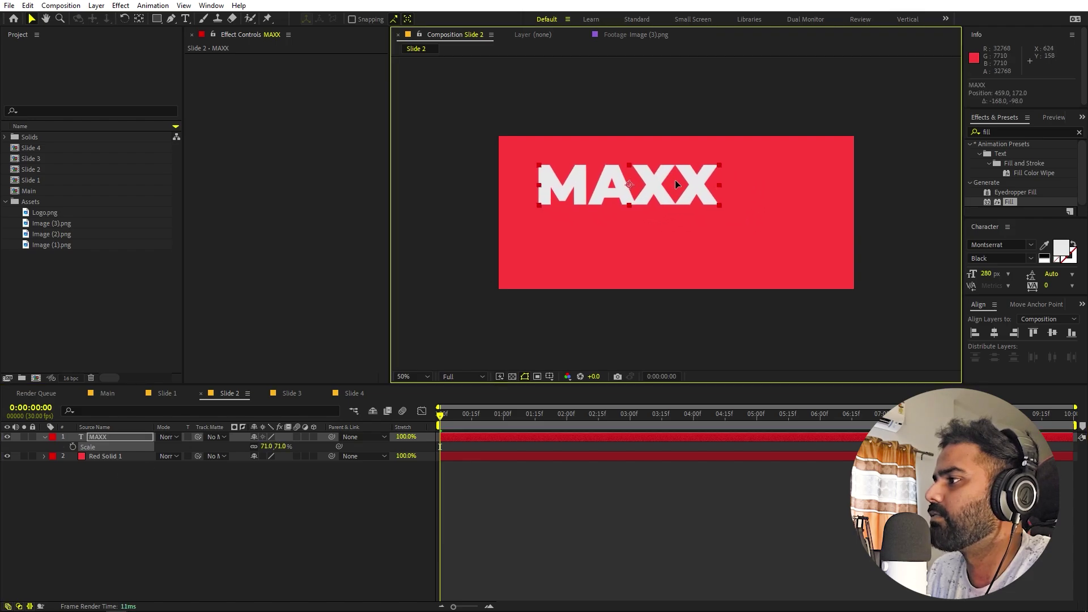
Step: Duplicate the MAXX text layer and place the copy directly below the original, at about 459, 370
left_click(122, 437)
key("ctrl+d")
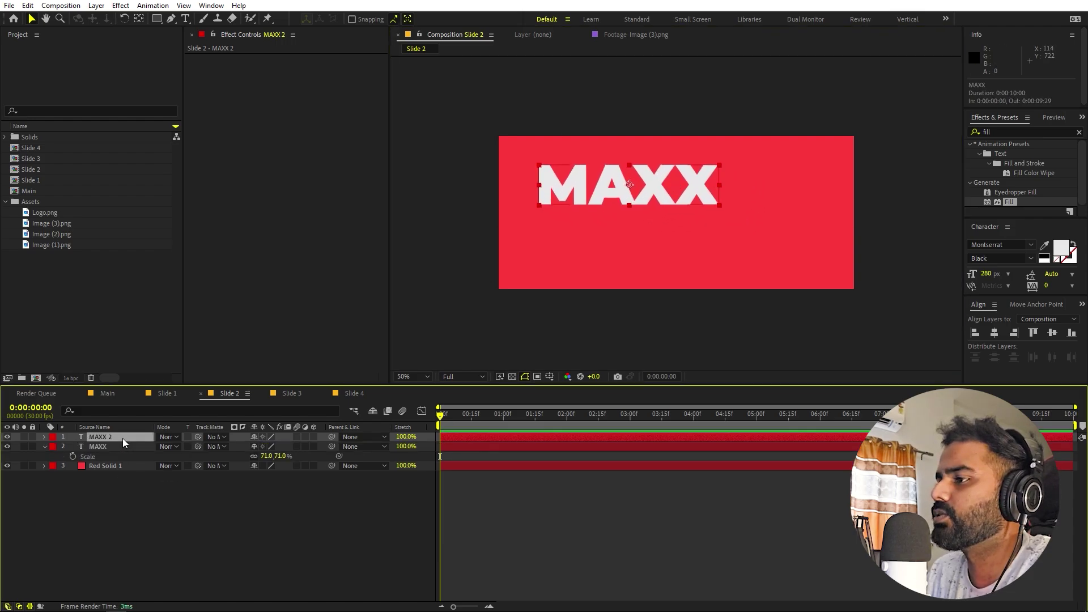
key("ctrl+t")
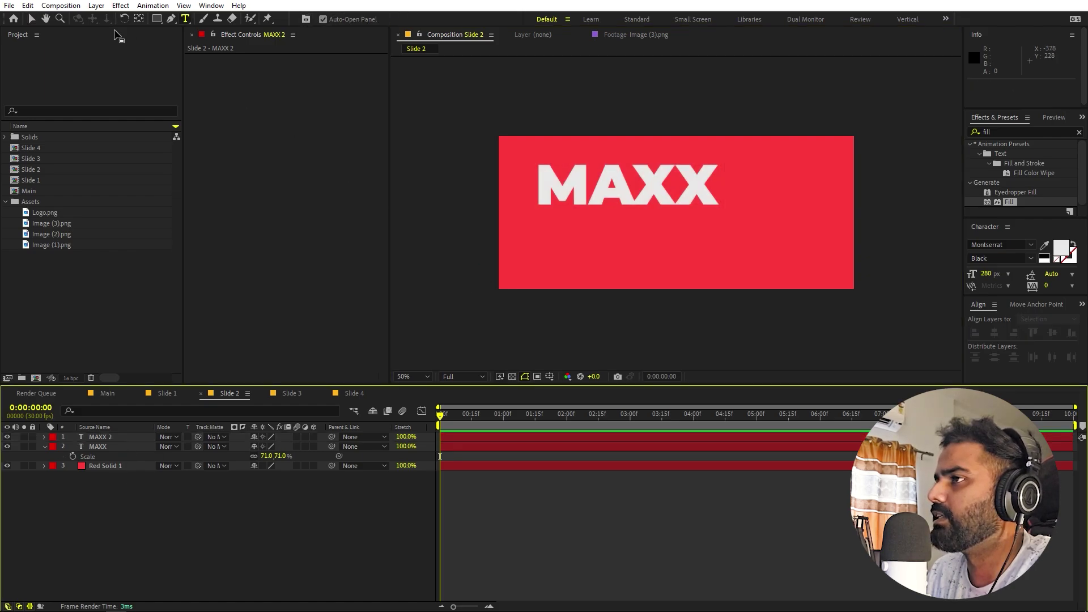
left_click(31, 19)
left_click(603, 179)
left_click_drag(603, 178, 605, 232)
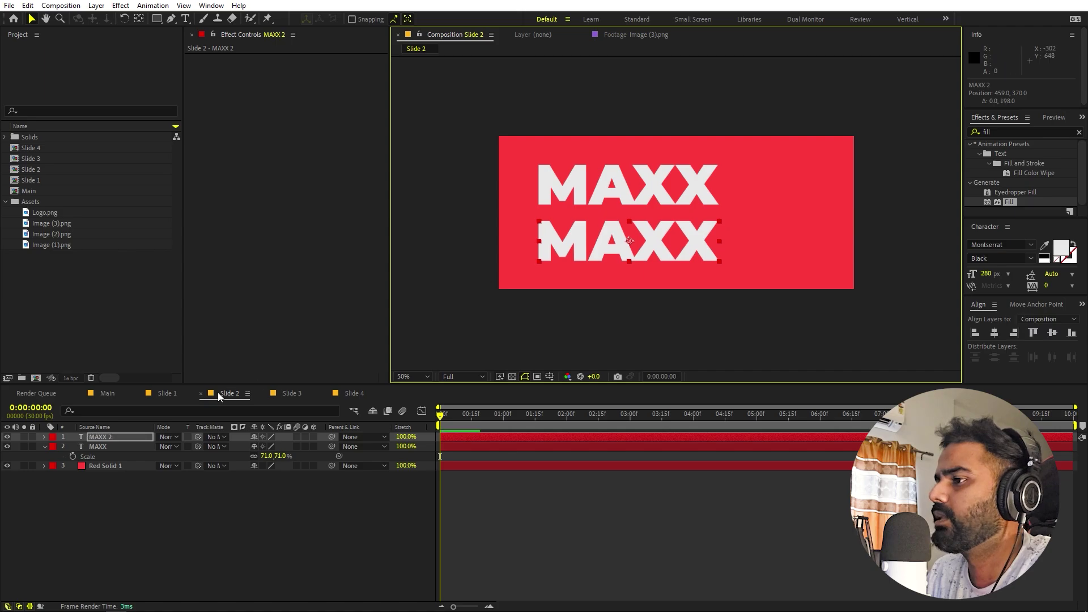
Step: Change the lower text to "SEVRON" and shift it to about 585, 370 so its left edge lines up with MAXX
double_click(120, 438)
type("SE")
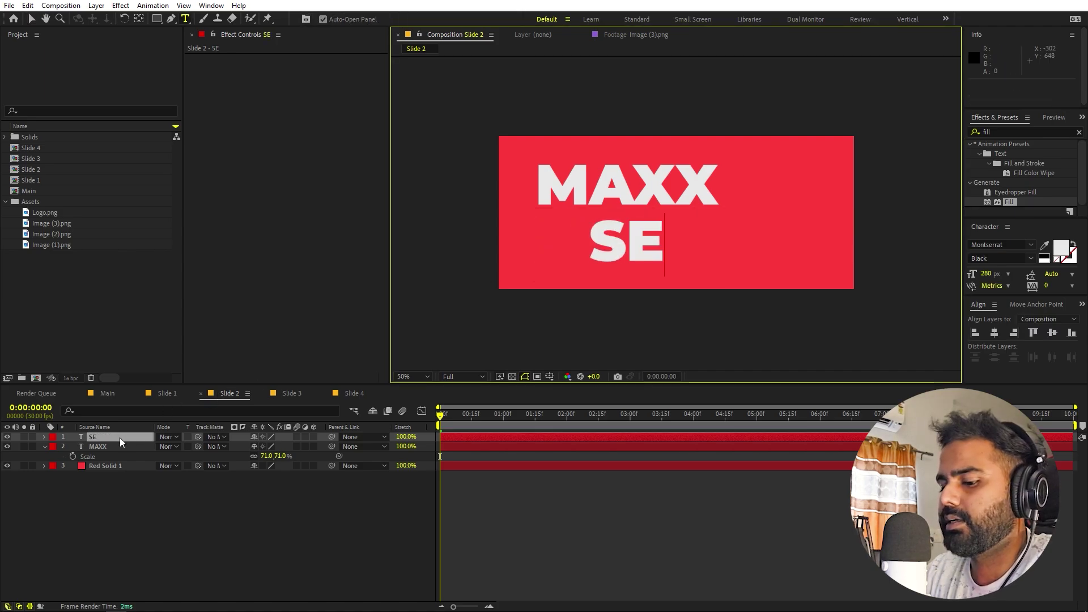
type("VRON")
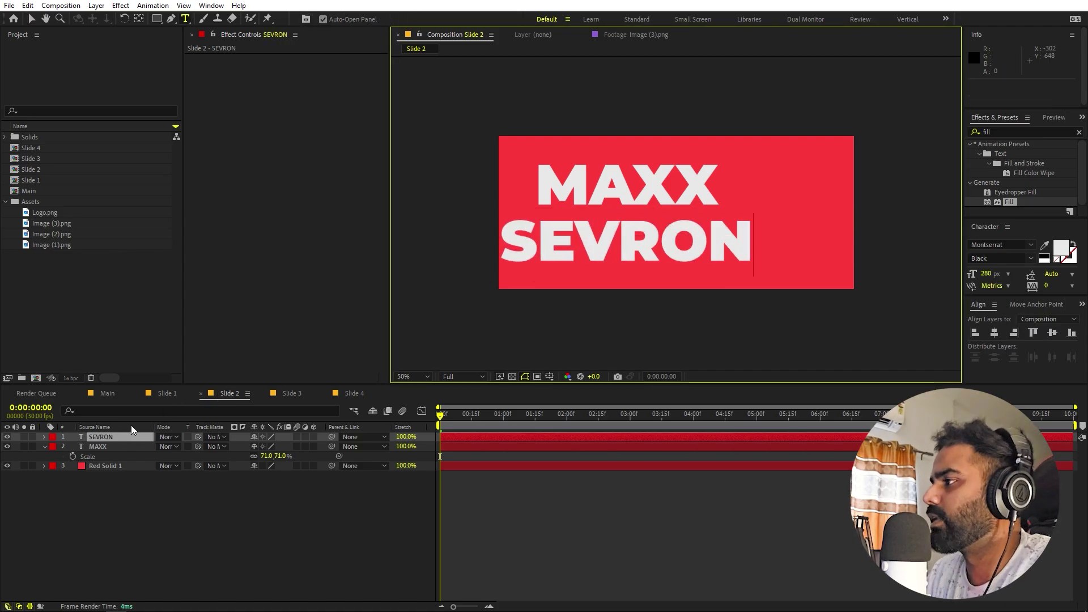
left_click(140, 505)
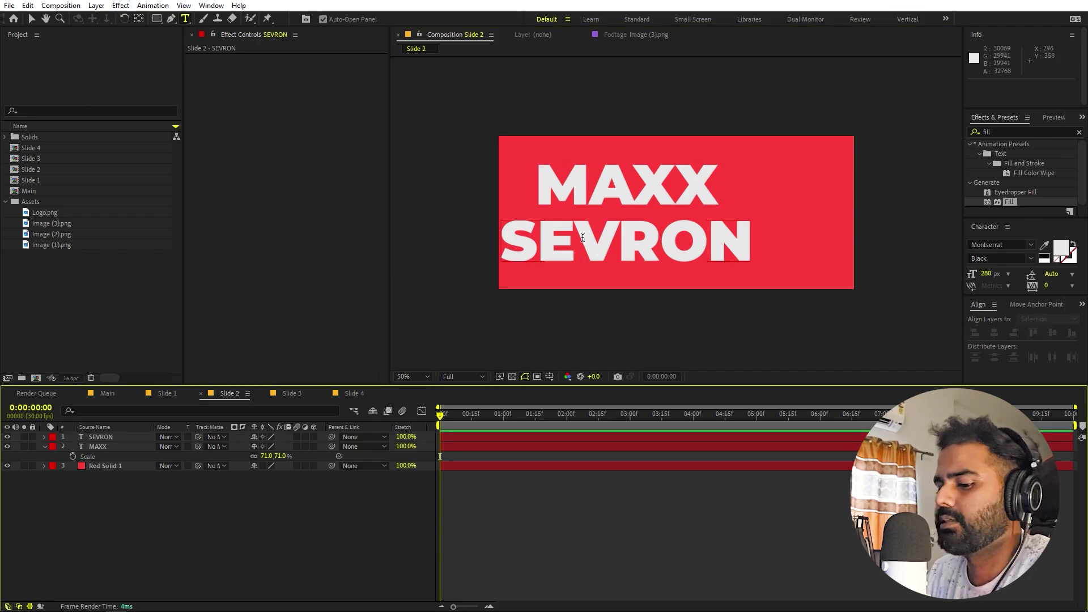
key("v")
left_click_drag(583, 237, 618, 244)
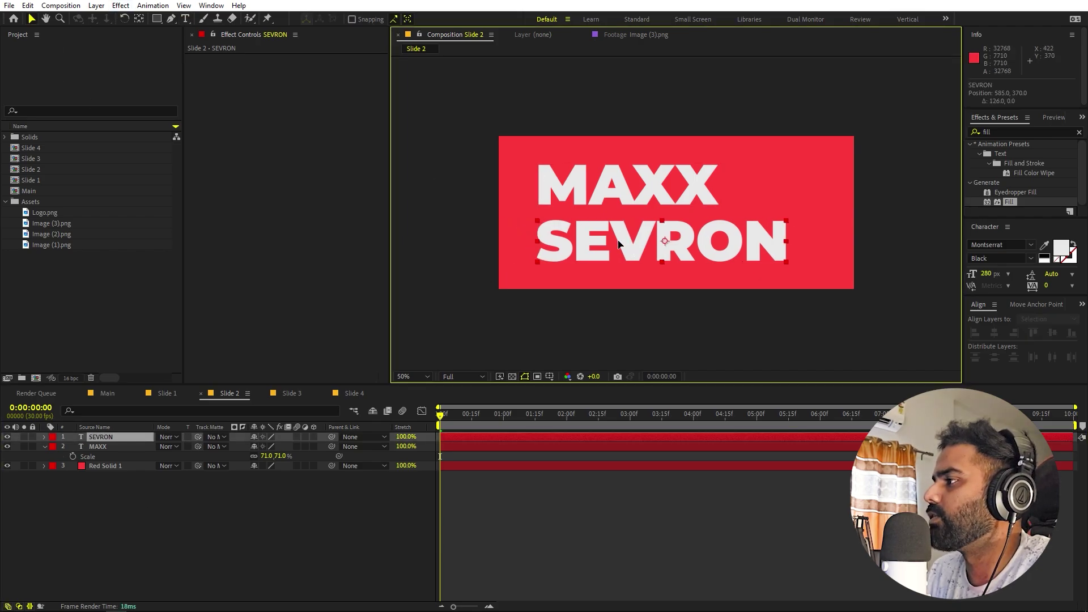
Step: Set the SEVRON text's fill colour to dark grey 191919
double_click(619, 244)
left_click(1061, 248)
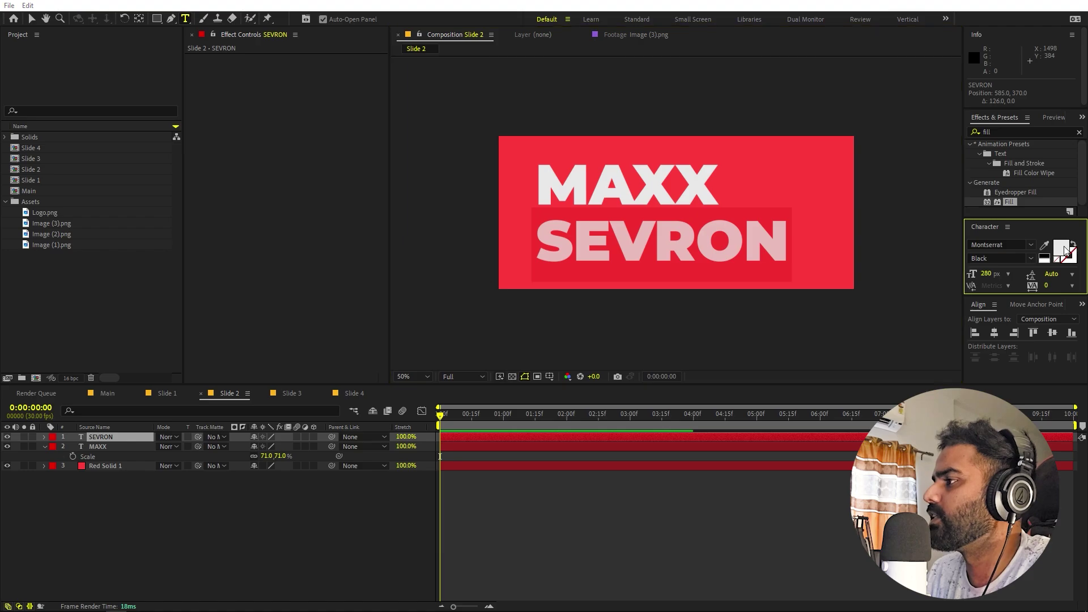
left_click_drag(132, 381, 41, 418)
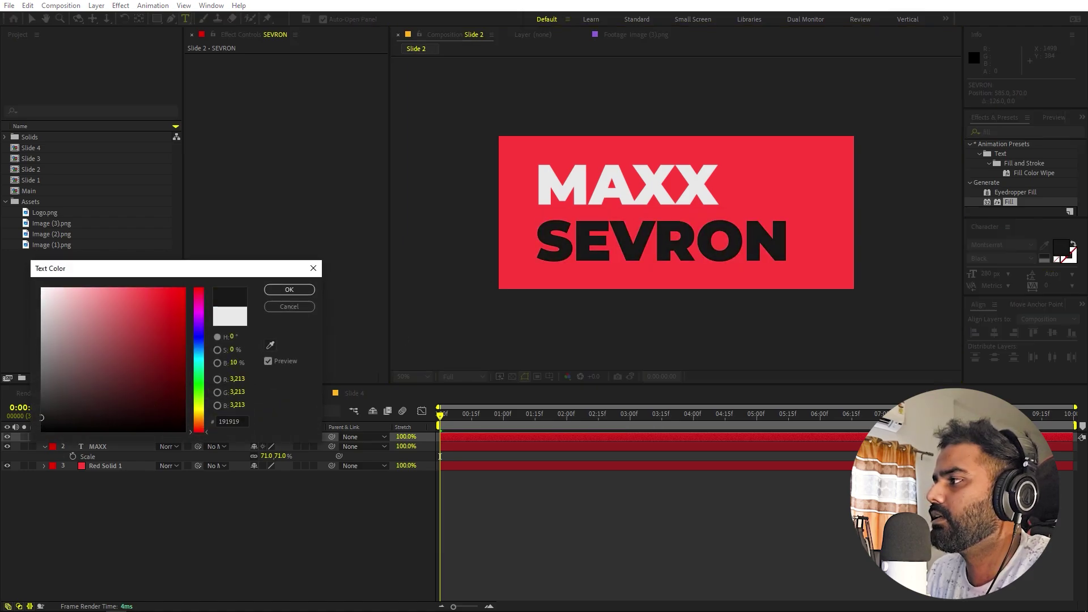
left_click(289, 290)
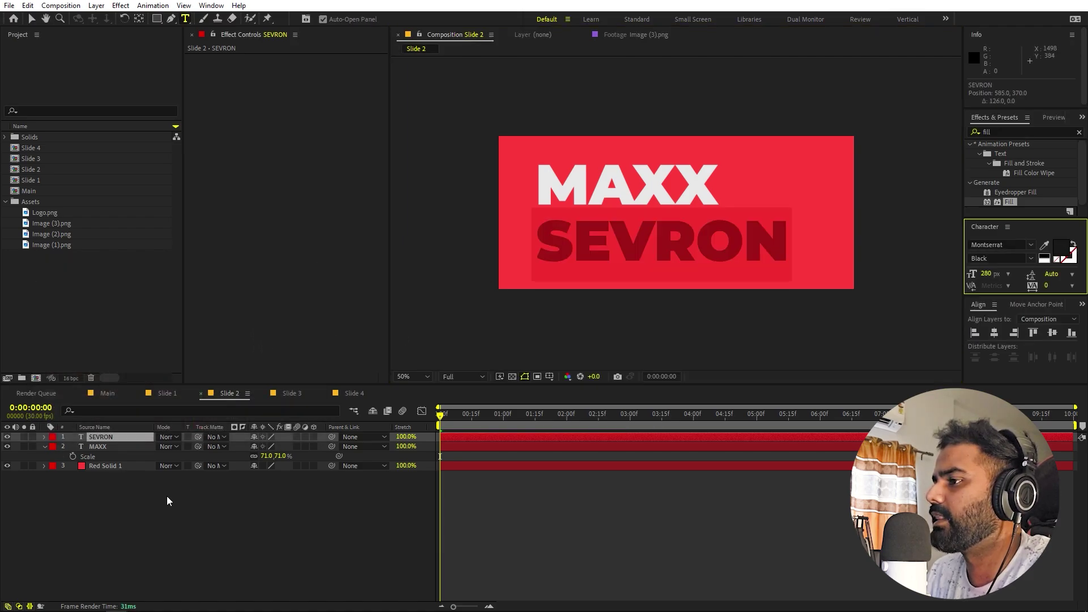
Step: Select both the MAXX and SEVRON layers and nudge them slightly upward together
left_click(97, 447)
left_click(111, 437, "ctrl")
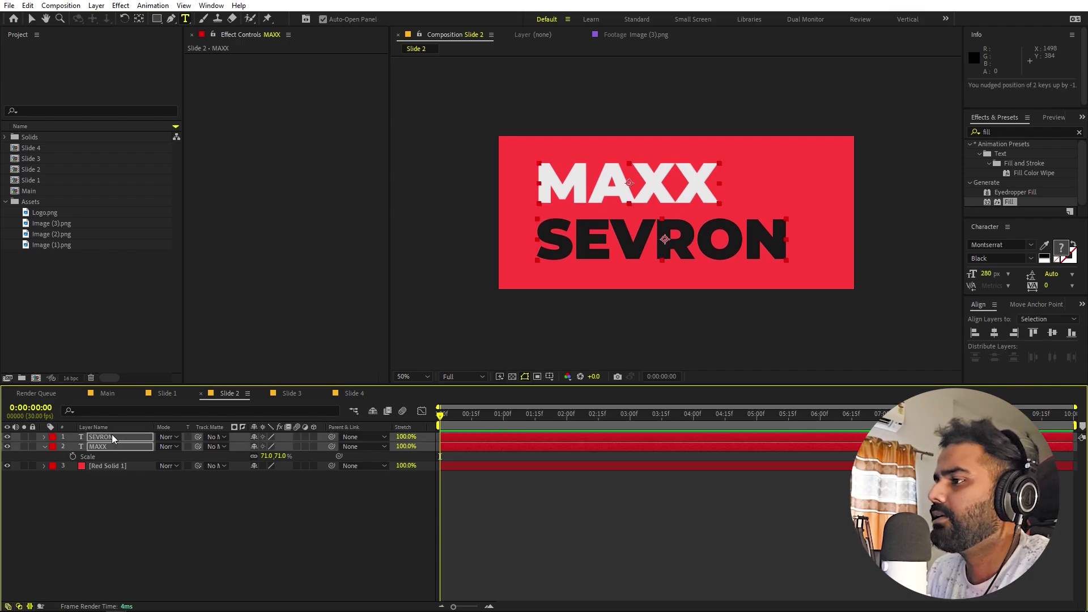
left_click(246, 536)
Step: Open Slide 3 and create a full-size 628 by 540 px solid in off-white EEEEEE as its background
left_click(291, 392)
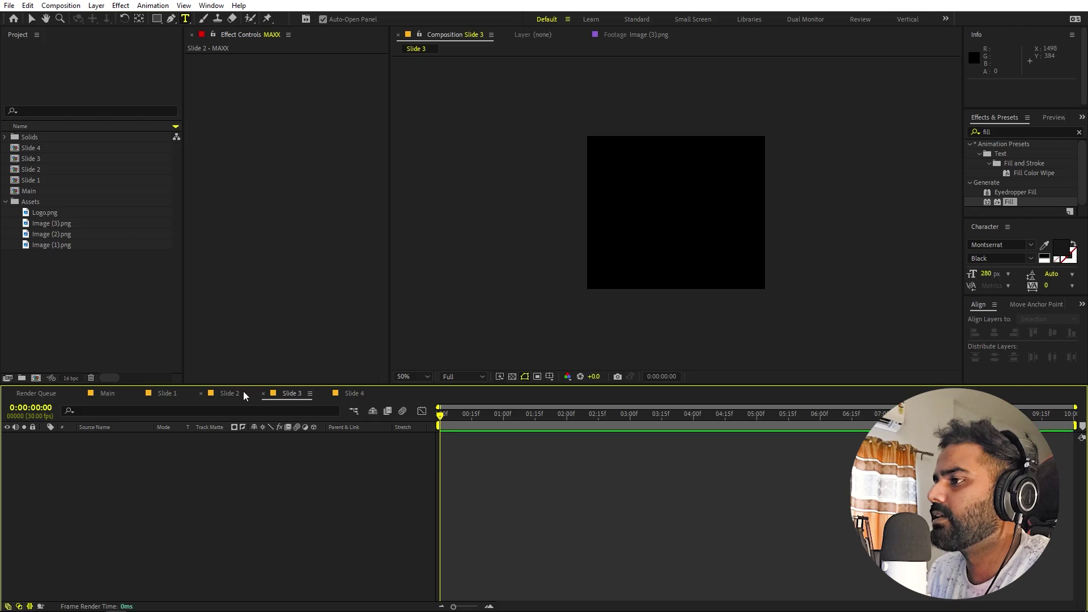
right_click(188, 542)
mouse_move(266, 407)
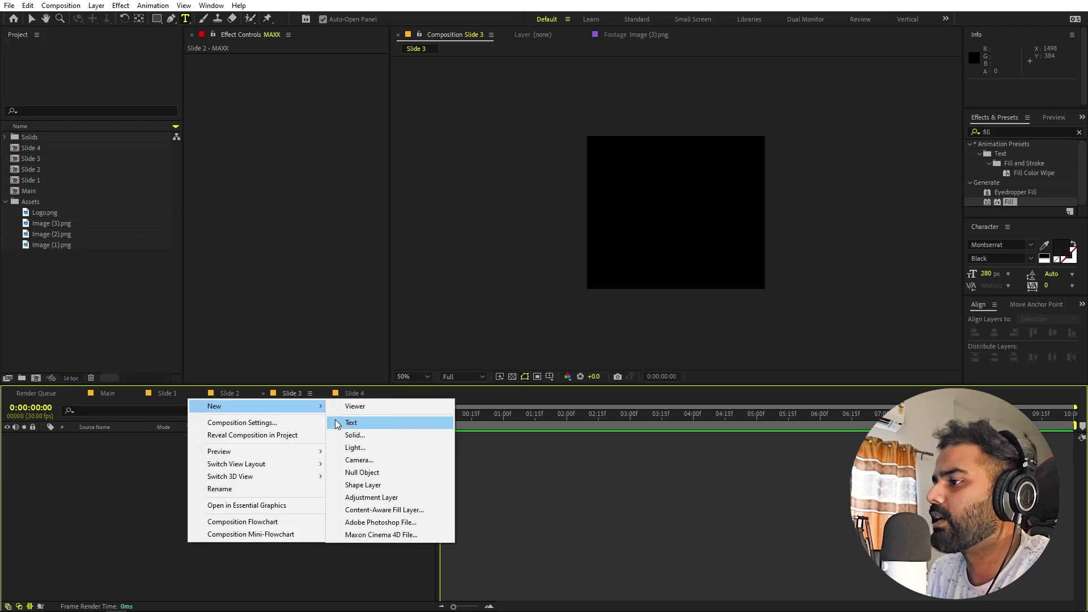
left_click(354, 435)
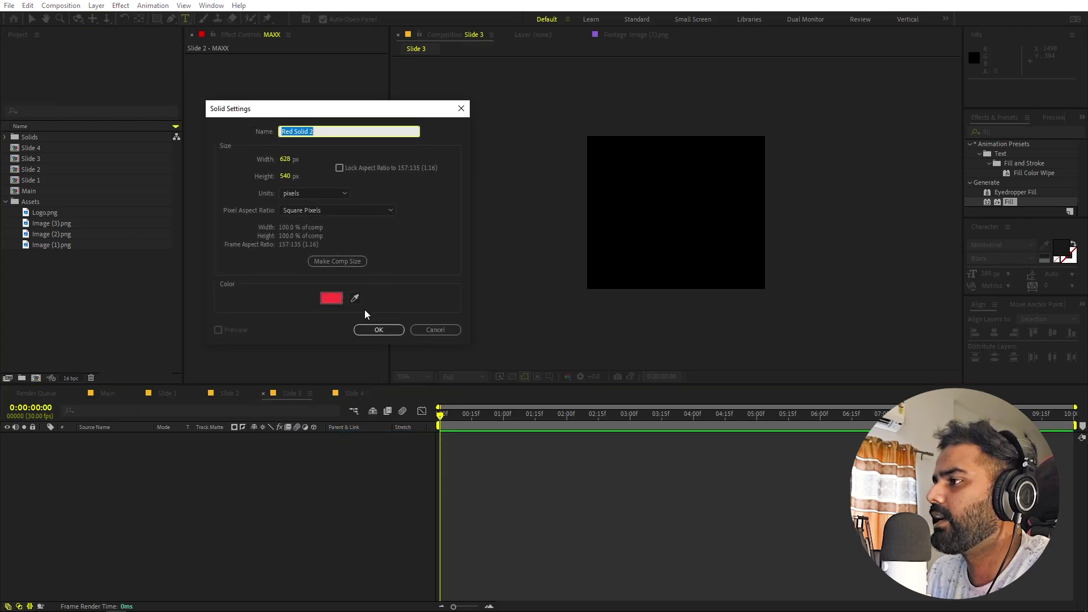
left_click(332, 299)
left_click(84, 318)
left_click_drag(83, 318, 19, 296)
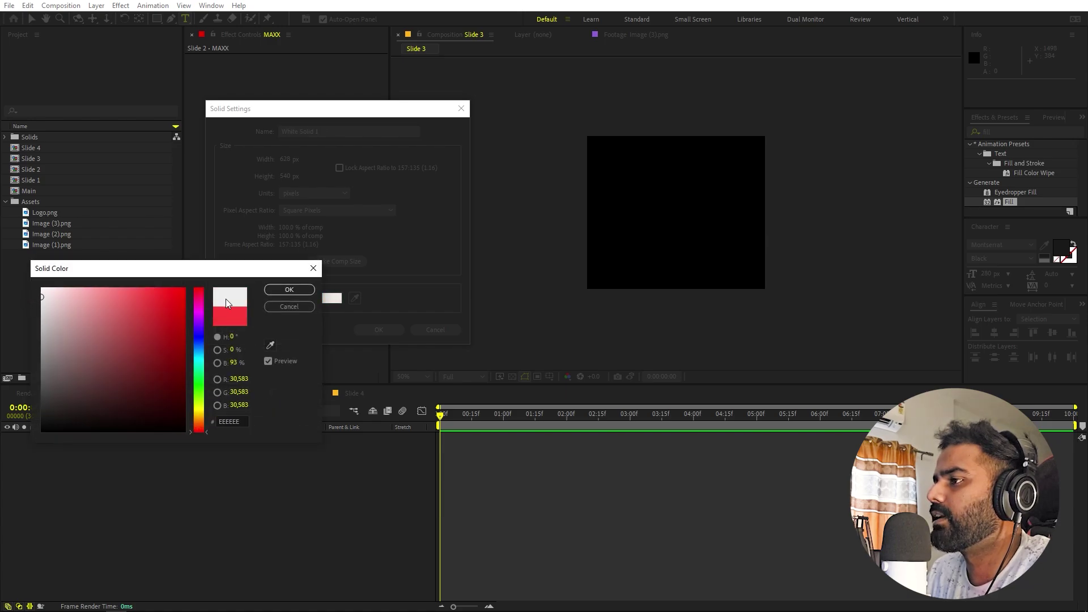
left_click(289, 289)
left_click(374, 330)
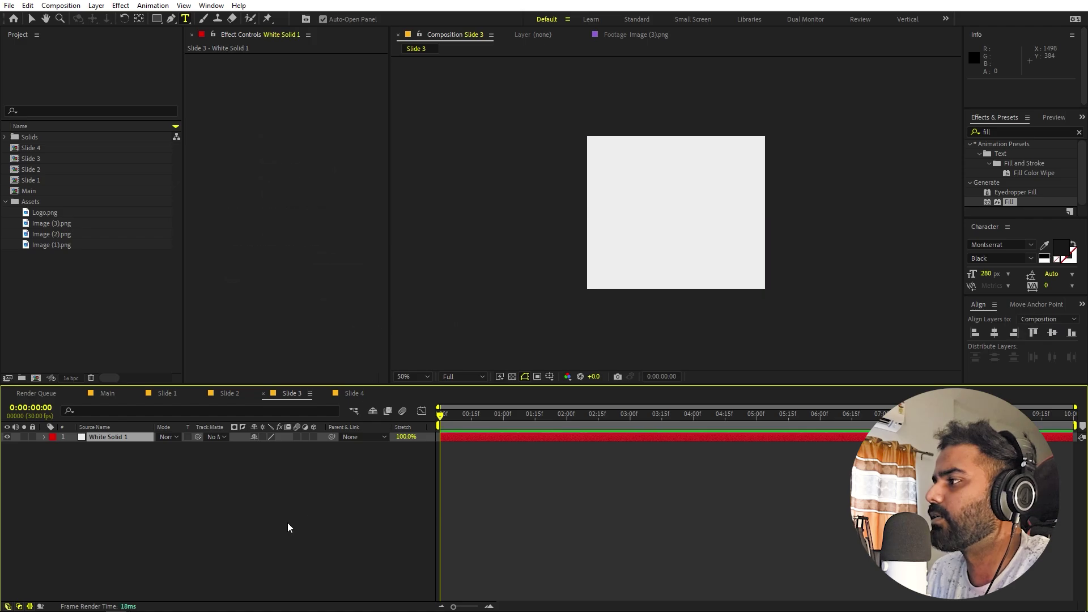
Step: Add centred Montserrat Bold text reading "SEPT 12 23", "LIVE AT 9PM" and "ARENA FX" on three lines, scaled to 27.2%
left_click(134, 320)
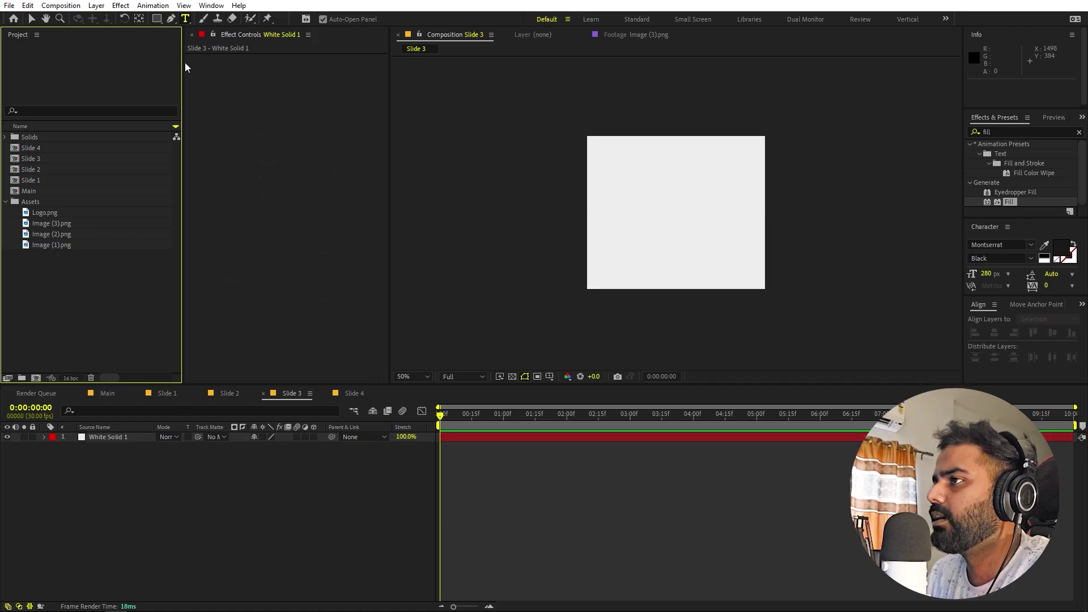
left_click(646, 186)
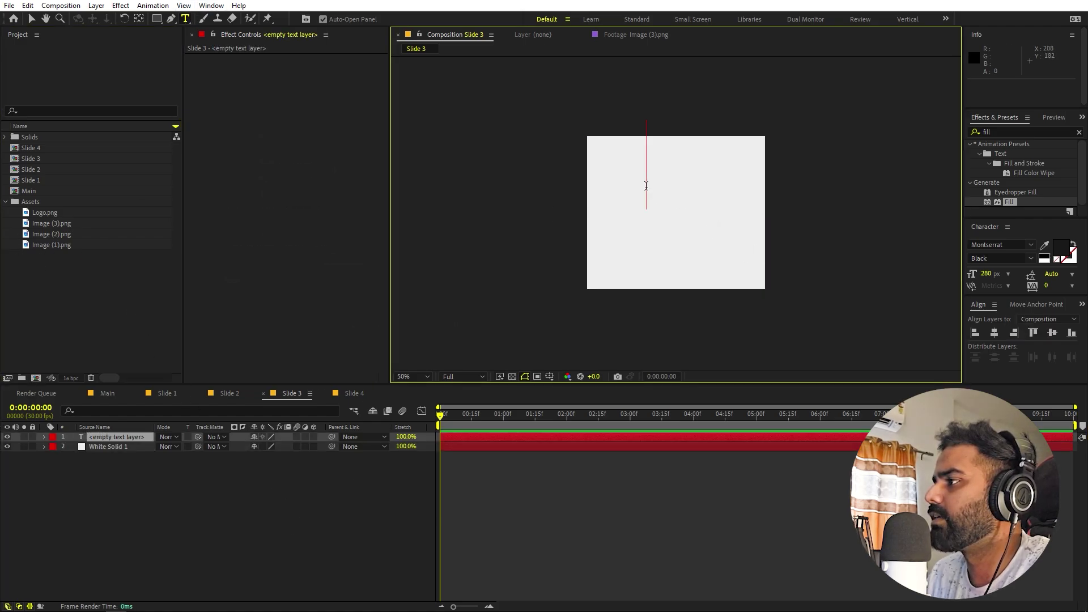
type("SEPT 12 23")
key("Return")
type("LIVE AT 9PM")
key("Return")
type("ARENA FX")
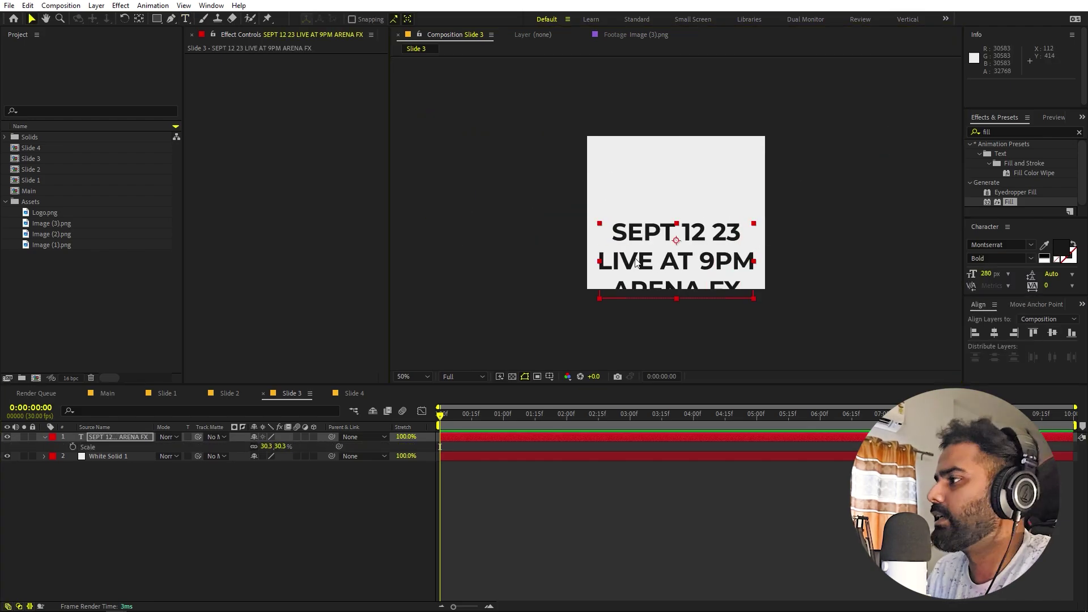
key("Escape")
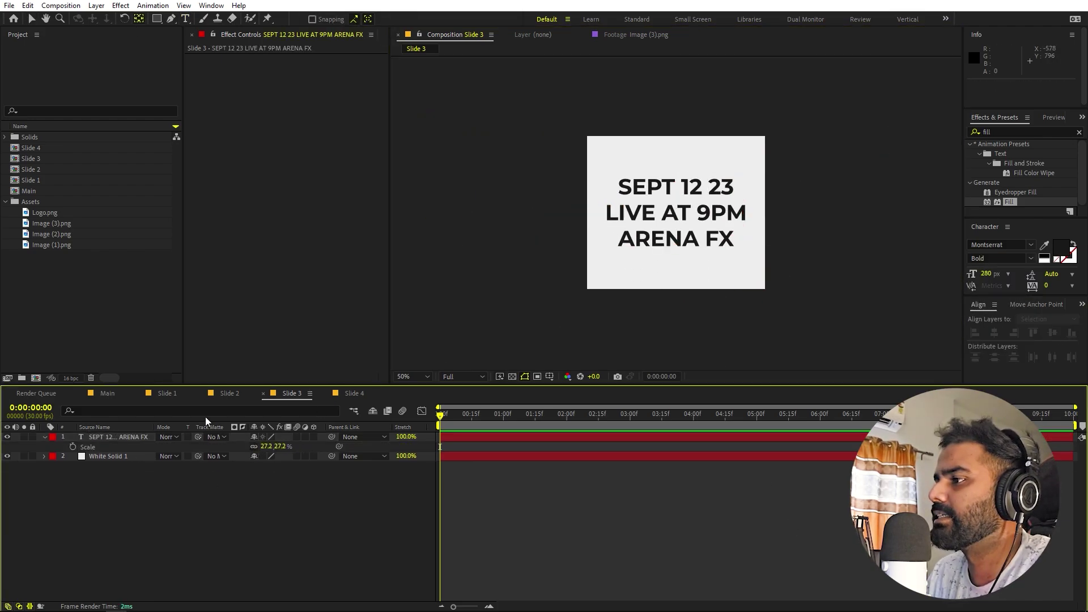
Step: Open Slide 4 and create a full-size 628 by 540 px near-black grey solid as its background
left_click(362, 395)
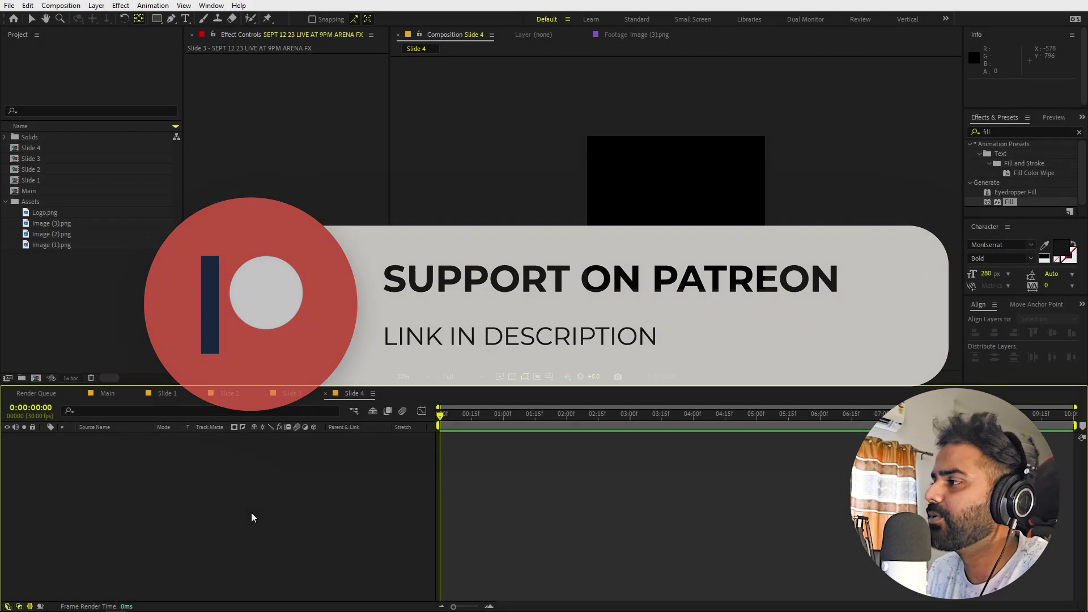
right_click(250, 512)
mouse_move(319, 378)
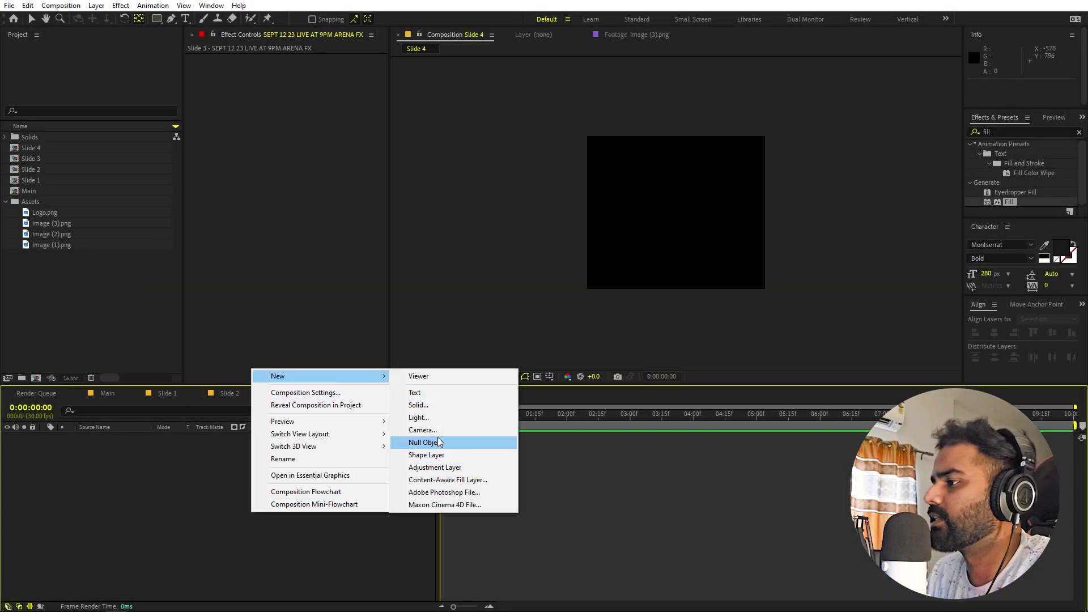
left_click(422, 405)
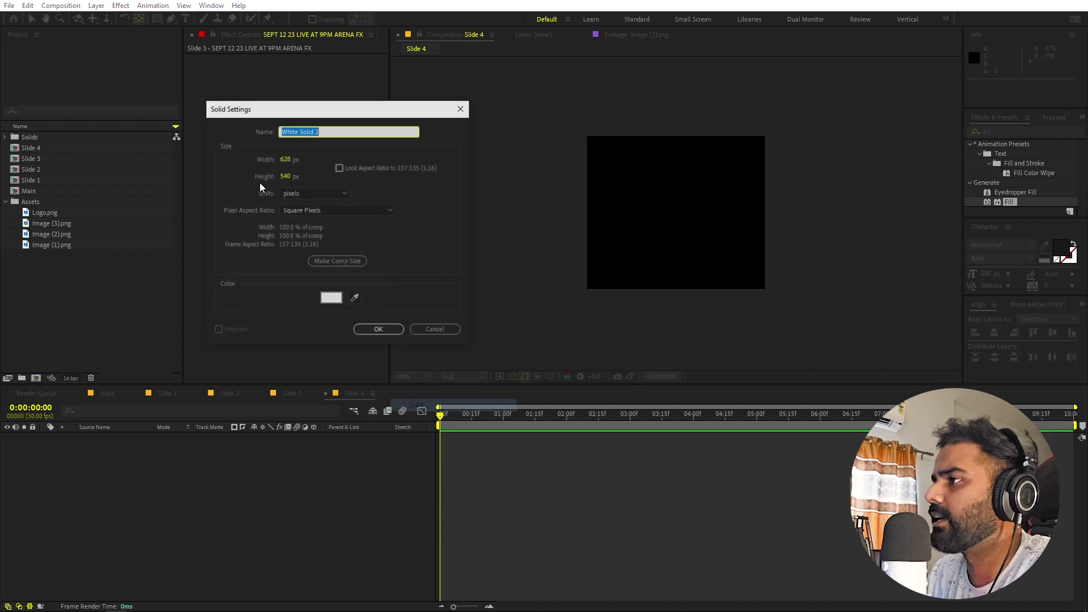
left_click(331, 298)
left_click(42, 419)
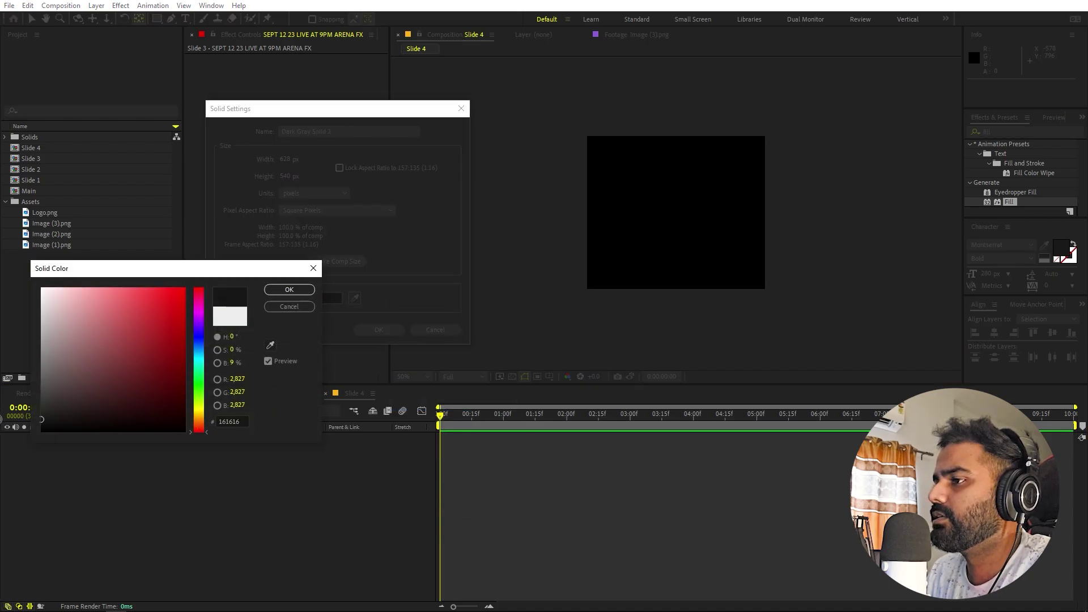
left_click(288, 290)
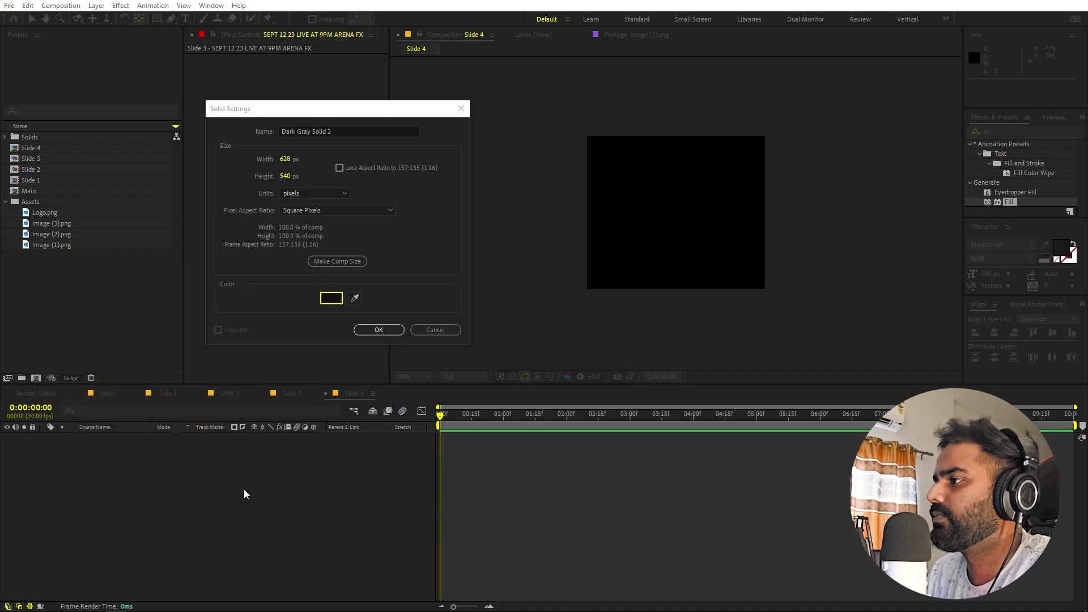
left_click(387, 333)
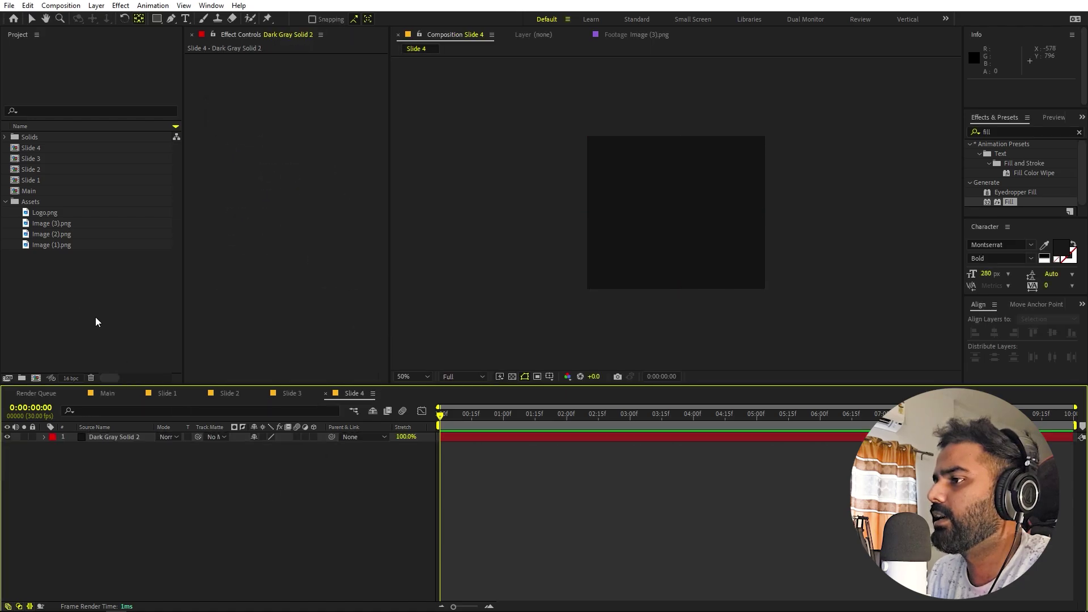
Step: Place Logo.png above the grey solid in Slide 4 and apply a Fill effect coloured white FFFFFF to it
left_click(57, 223)
left_click(64, 245)
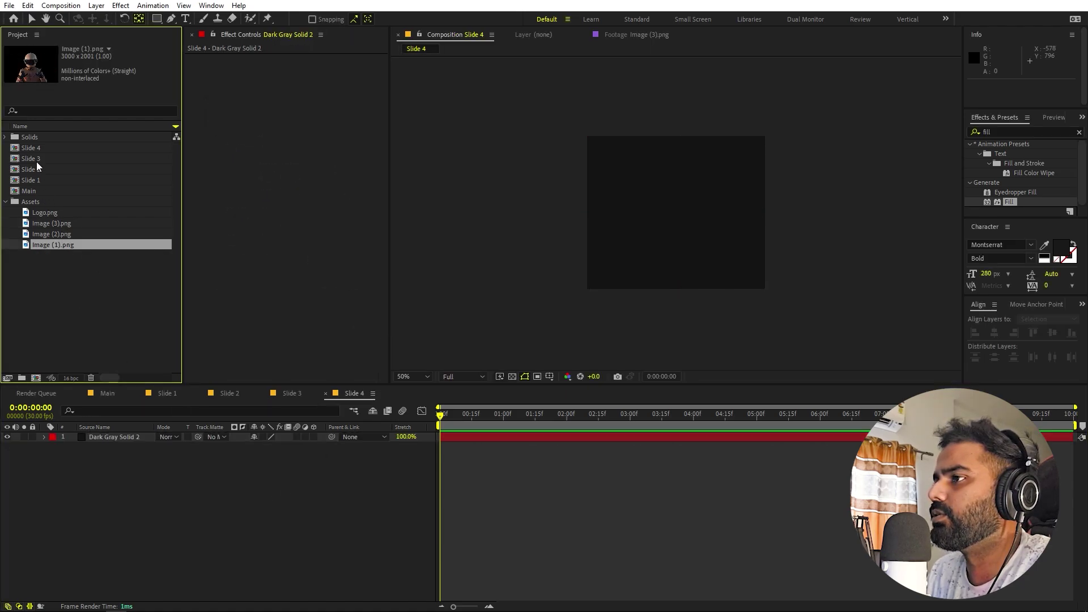
left_click_drag(40, 216, 149, 434)
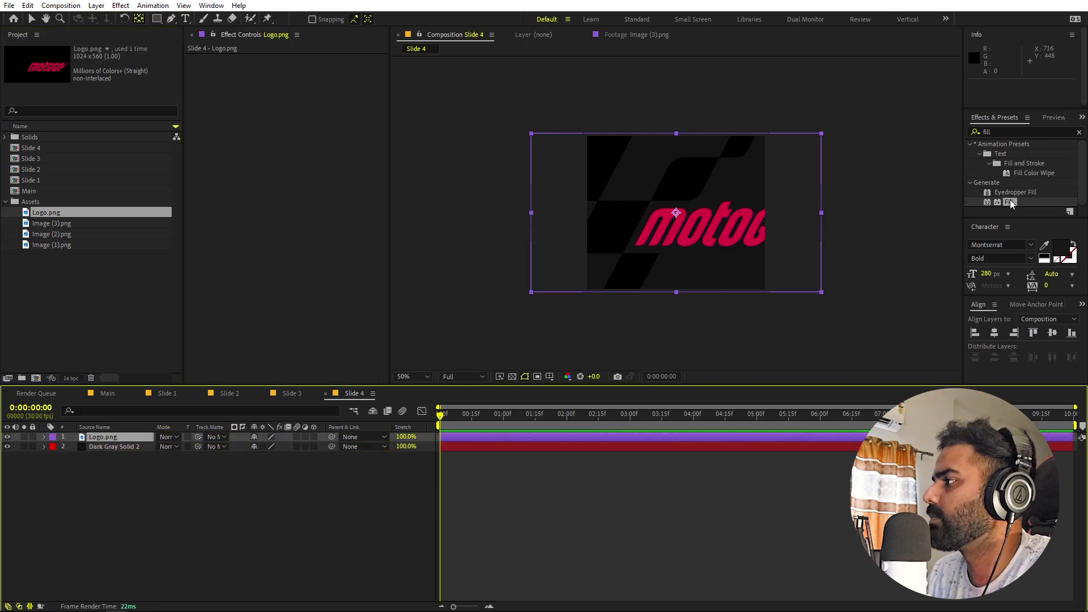
left_click_drag(1012, 204, 130, 434)
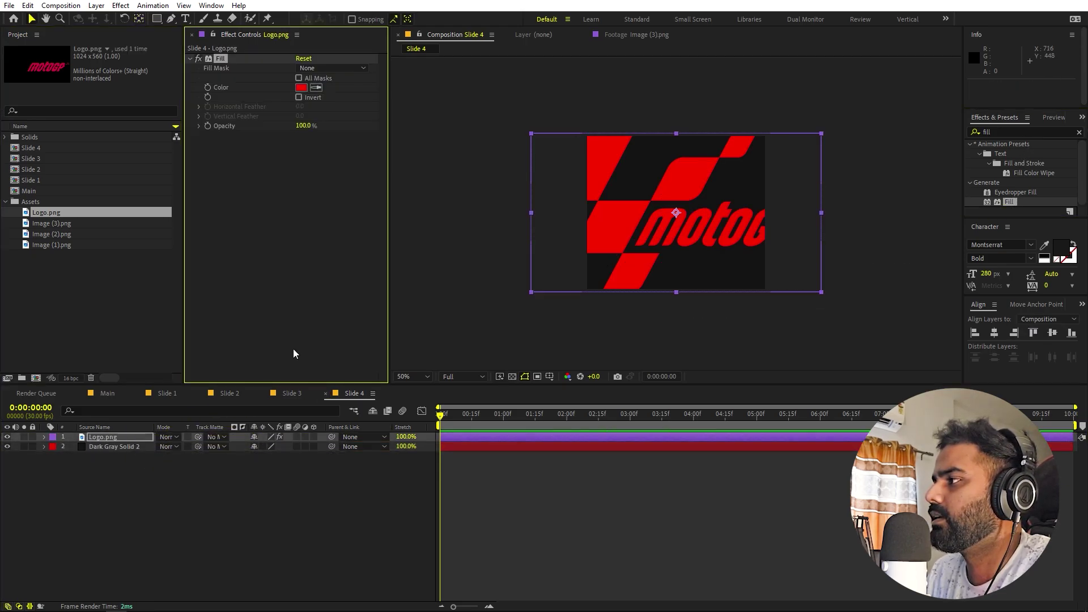
left_click(301, 87)
type("ffffff")
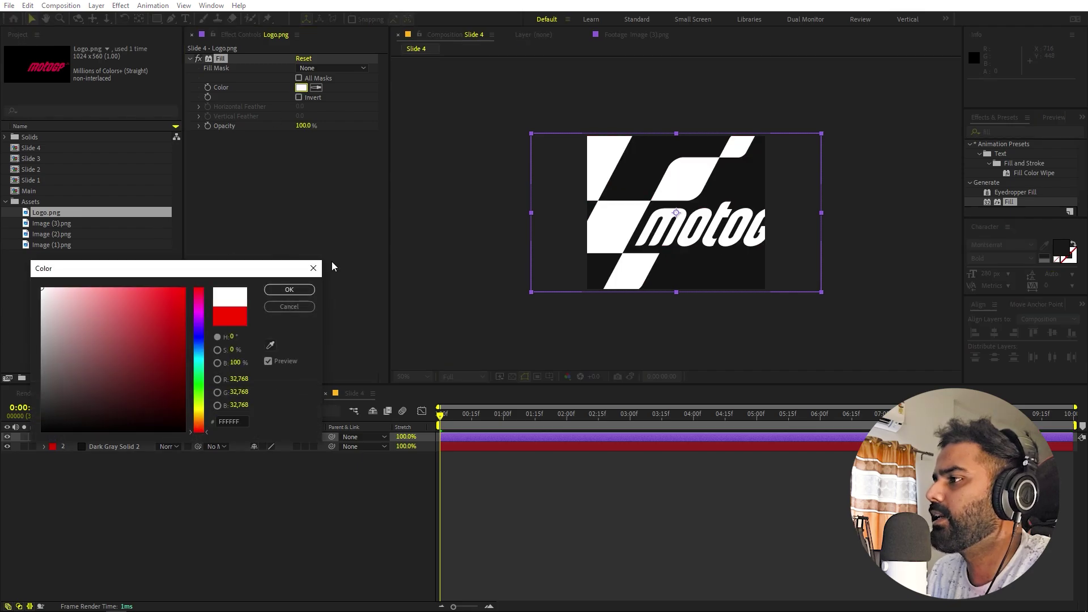
left_click(289, 290)
Step: Scale the white logo down to 27.6% and deselect it
key("s")
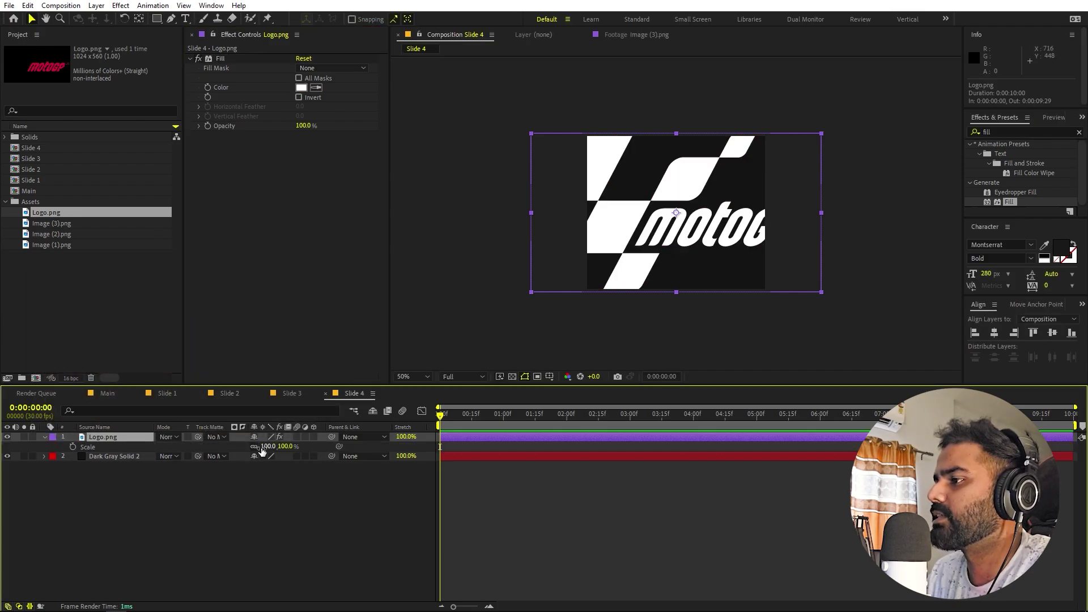
left_click_drag(262, 446, 221, 447)
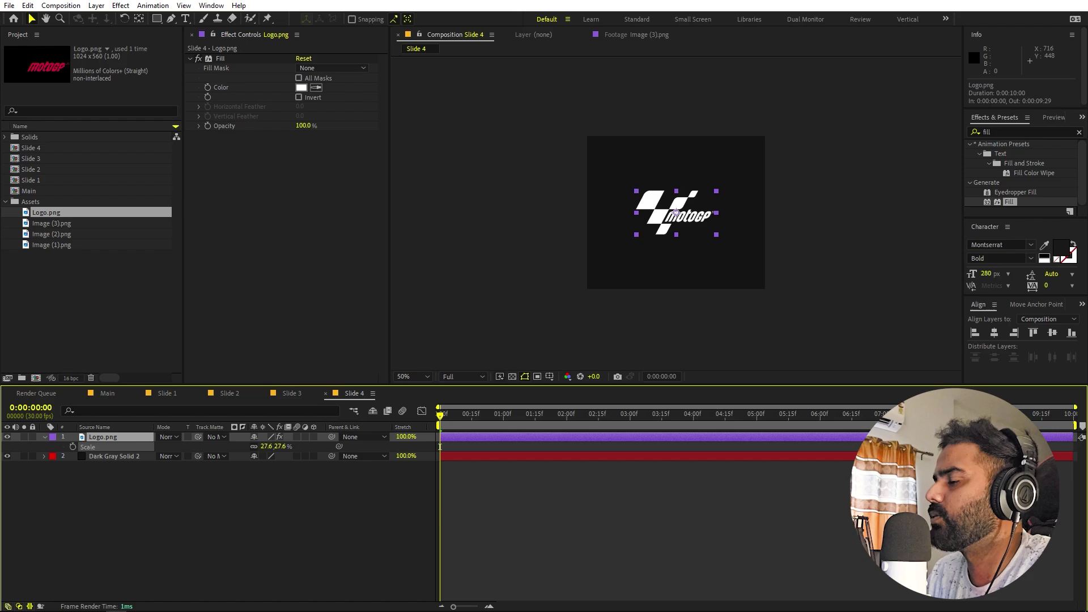
left_click(119, 318)
Step: Draw an unfilled circle with a 5.2 px red stroke, large enough to surround the logo, and centre it in the composition
left_click(156, 19)
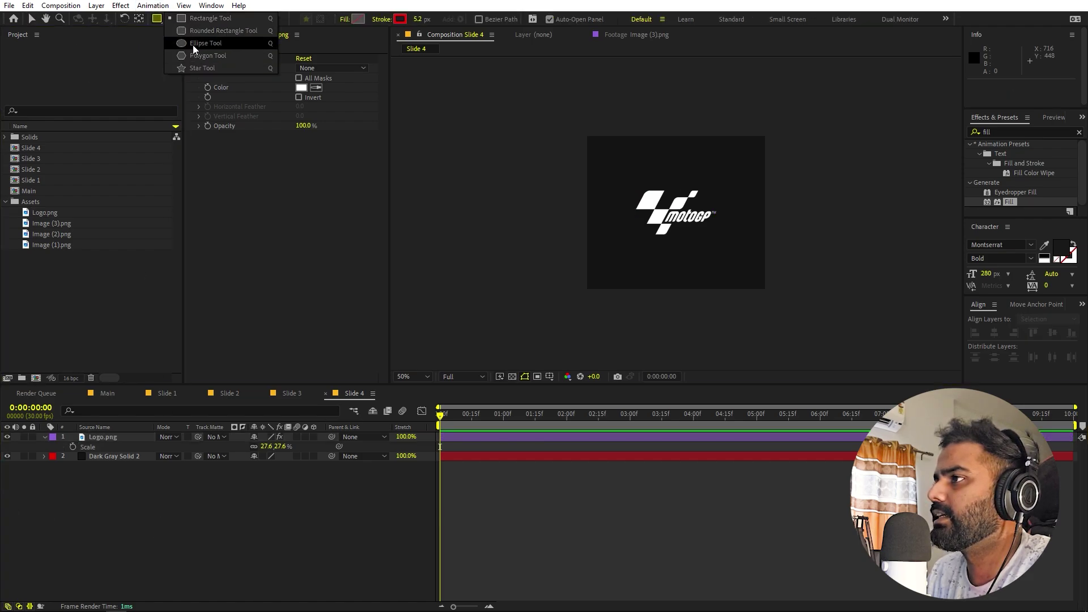
left_click(193, 46)
mouse_move(637, 174)
left_mouse_down()
mouse_move(681, 219)
mouse_move(578, 116)
left_mouse_up()
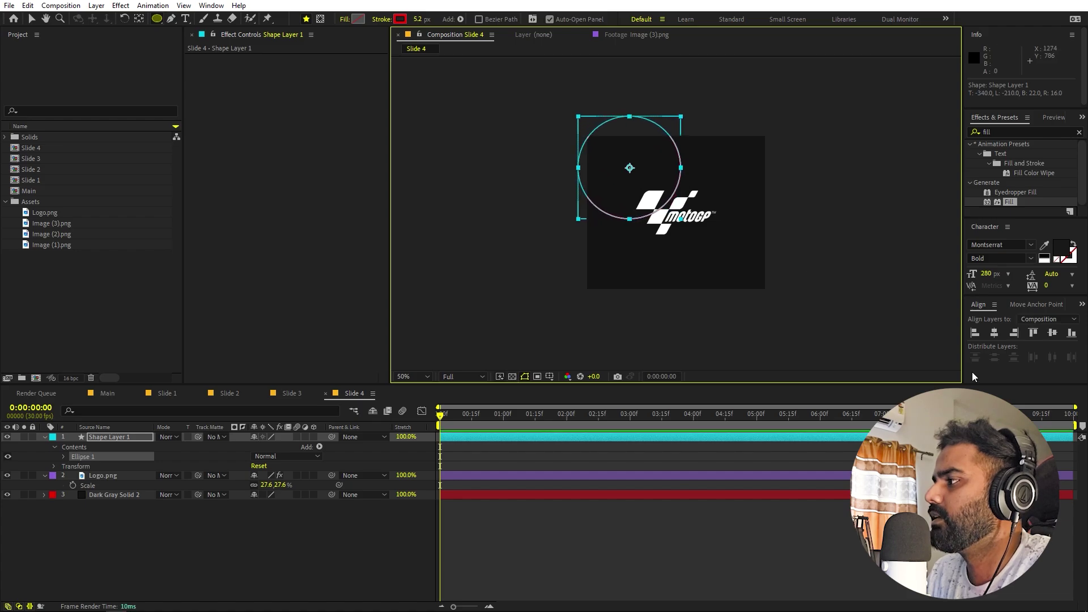
left_click(994, 333)
left_click(1052, 333)
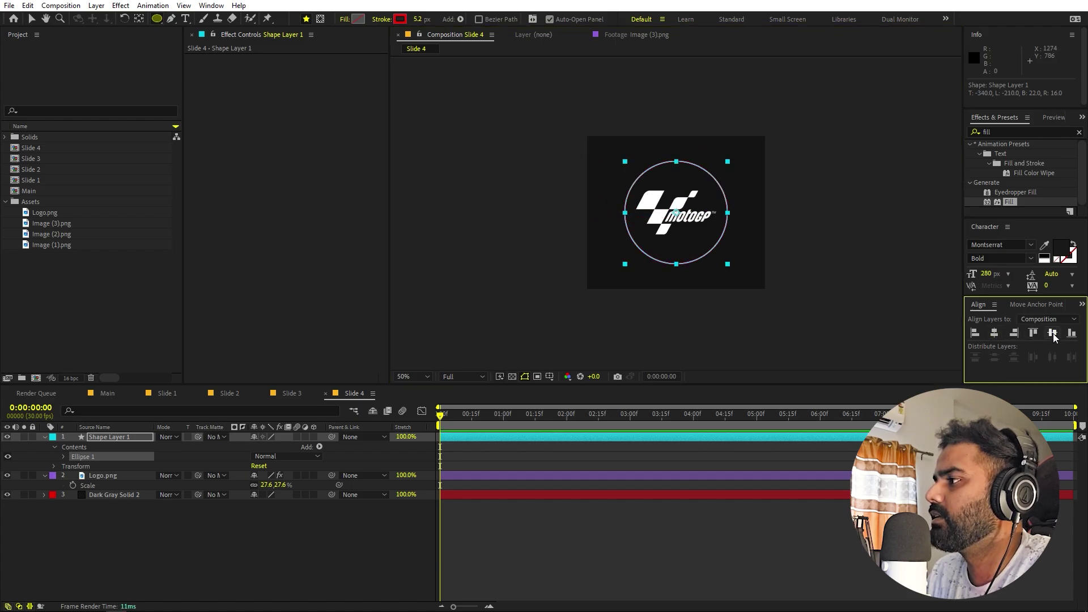
left_click(279, 546)
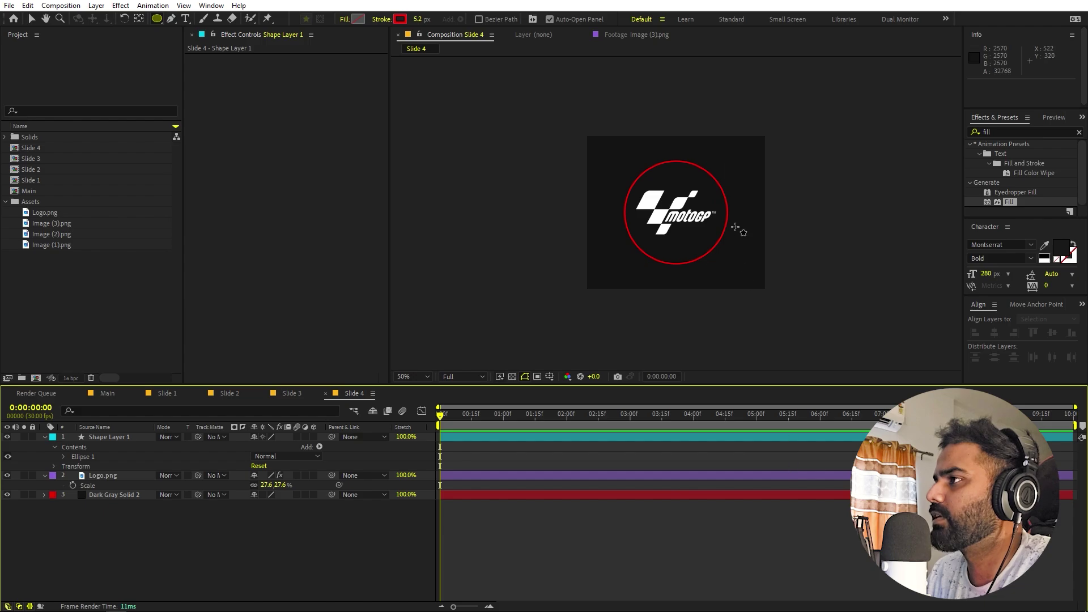
Step: Open the Main composition and delete all four rectangle shape layers
left_click(114, 393)
left_click(107, 338)
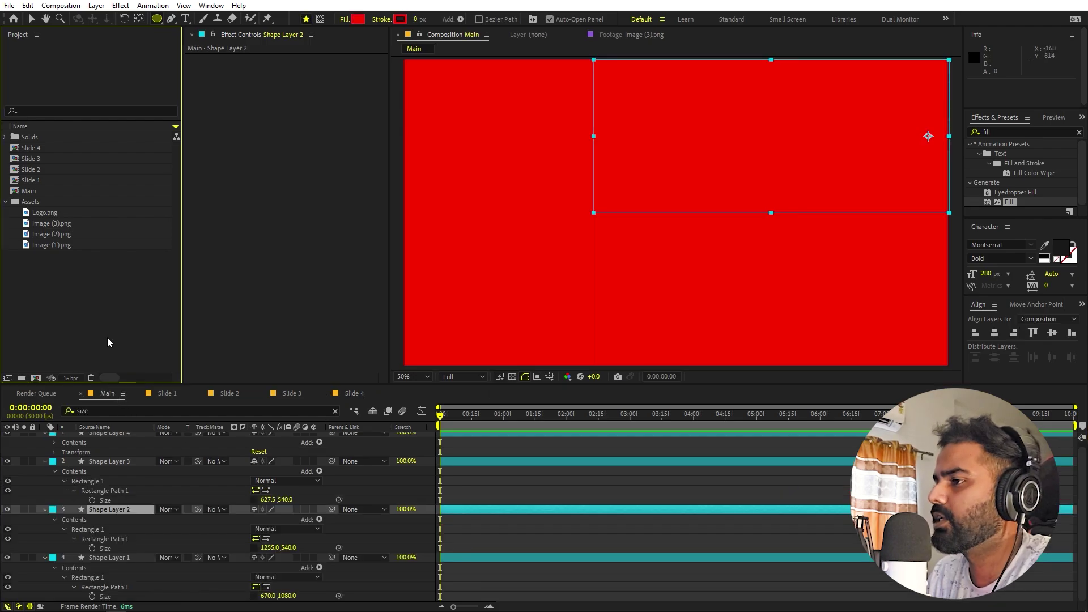
key("v")
left_click(502, 561)
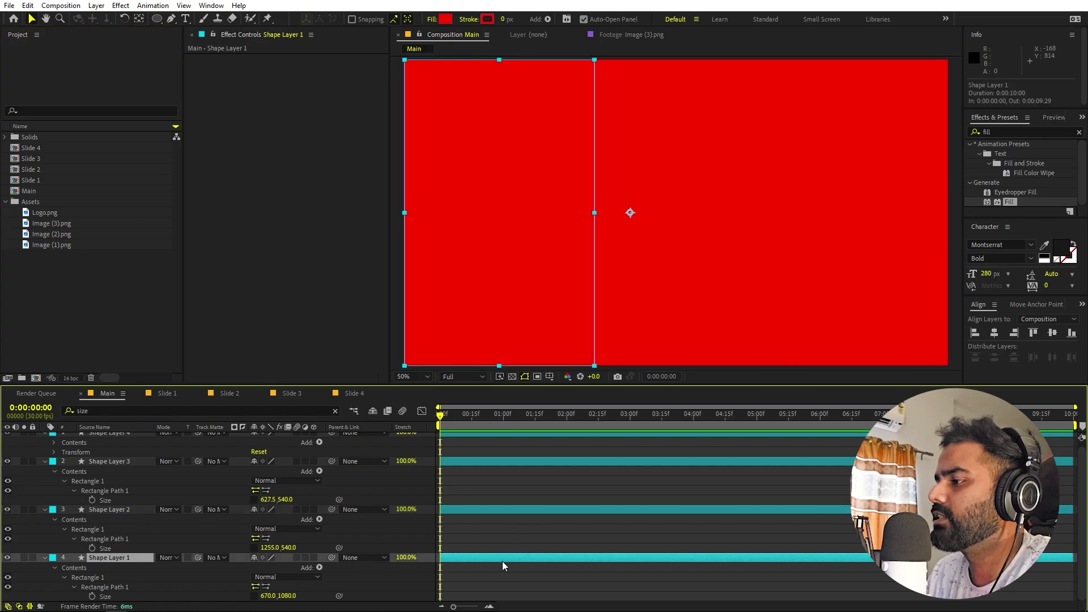
left_click(103, 438)
key("ctrl+a")
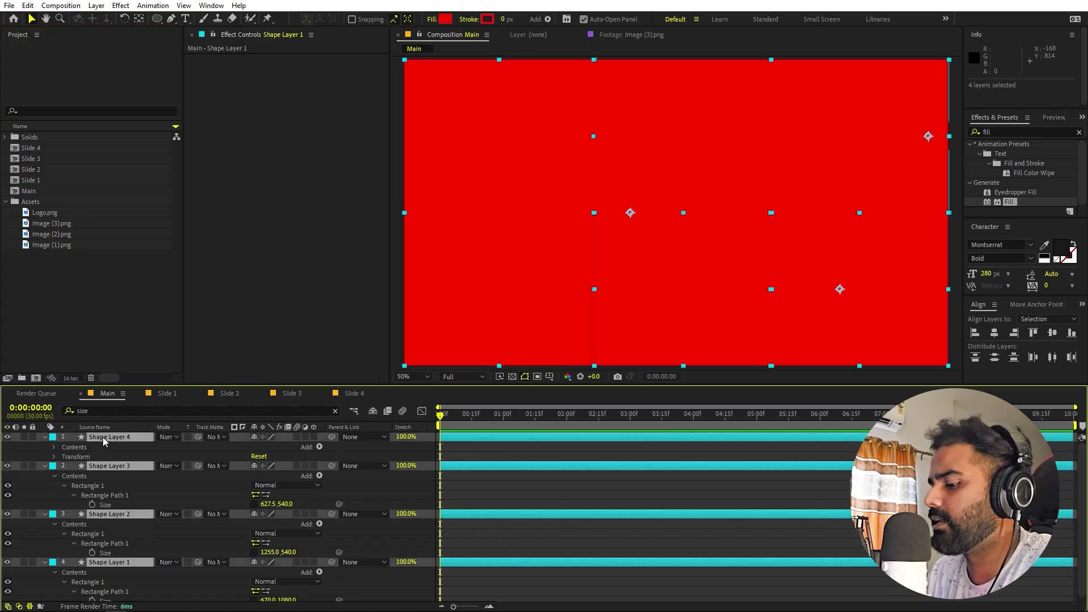
key("Delete")
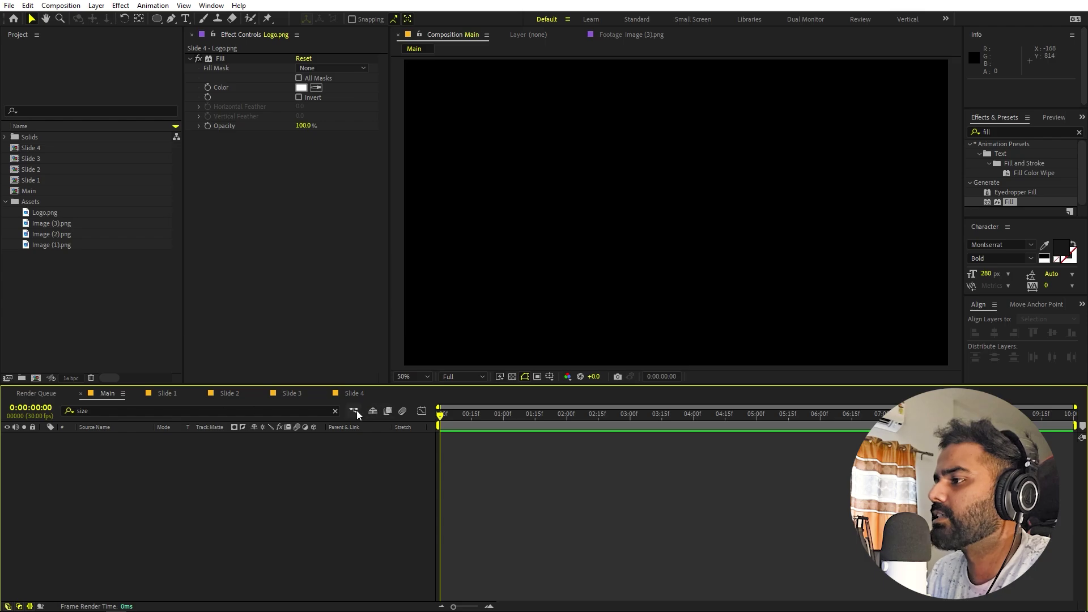
Step: Add the Slide 1, Slide 2, Slide 3 and Slide 4 compositions to Main, stacked in that order from Slide 1 on top
left_click(36, 181)
left_click(35, 148, "shift")
left_click_drag(80, 165, 173, 471)
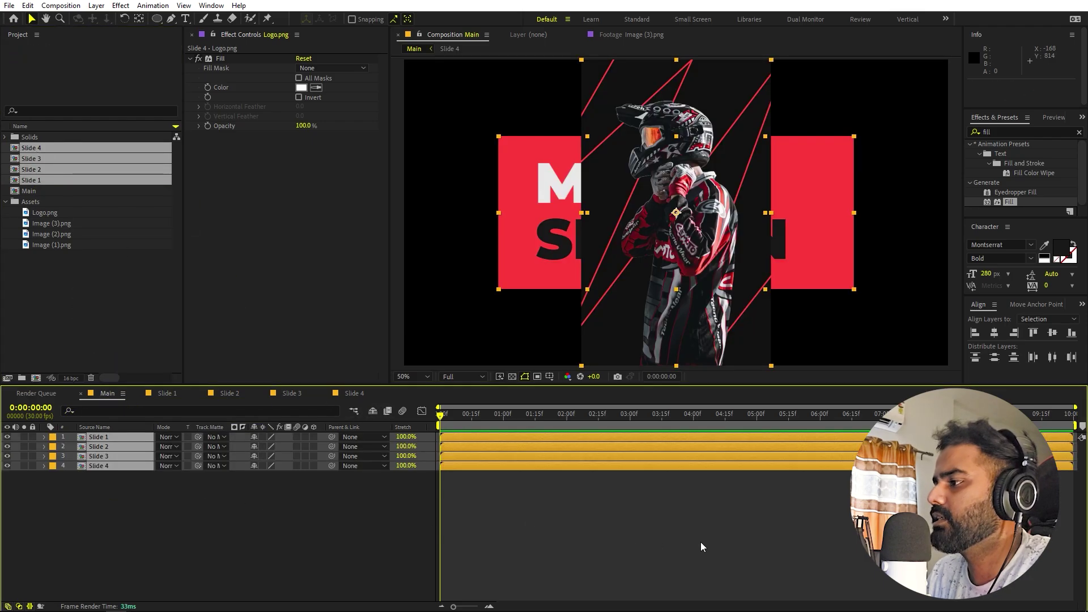
Step: Align Slide 1 to the composition's left edge and Slide 2 to its top-right corner
left_click(120, 437)
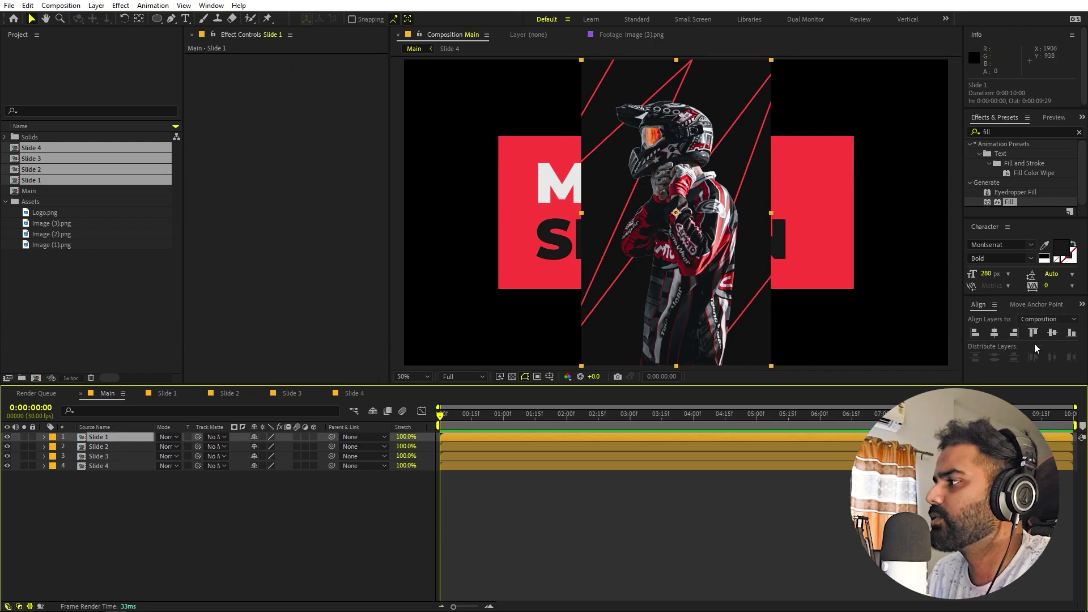
left_click(975, 335)
left_click(136, 447)
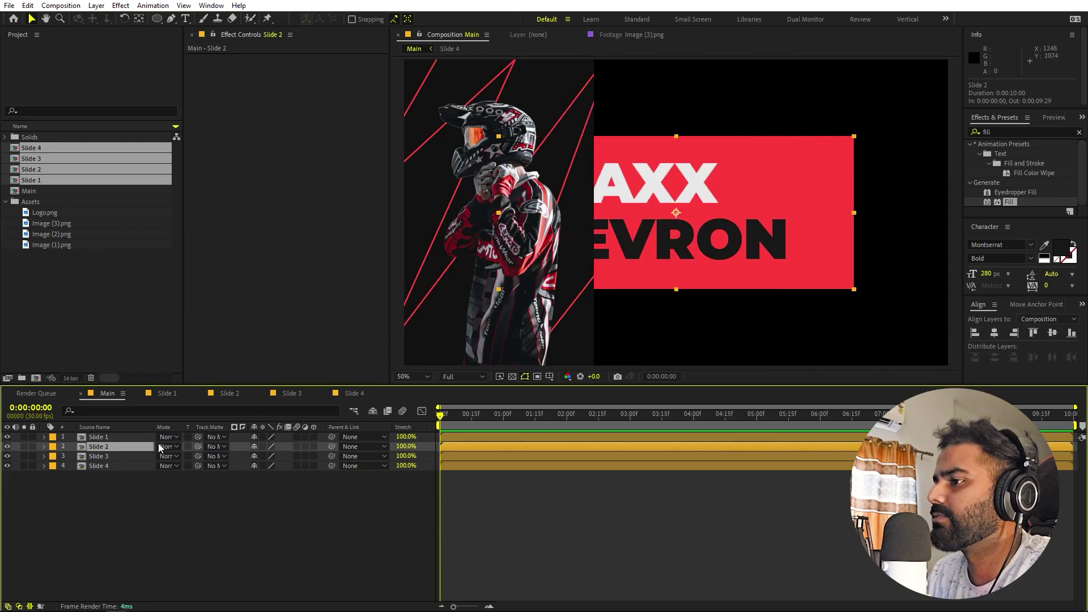
left_click(1033, 333)
left_click(1014, 334)
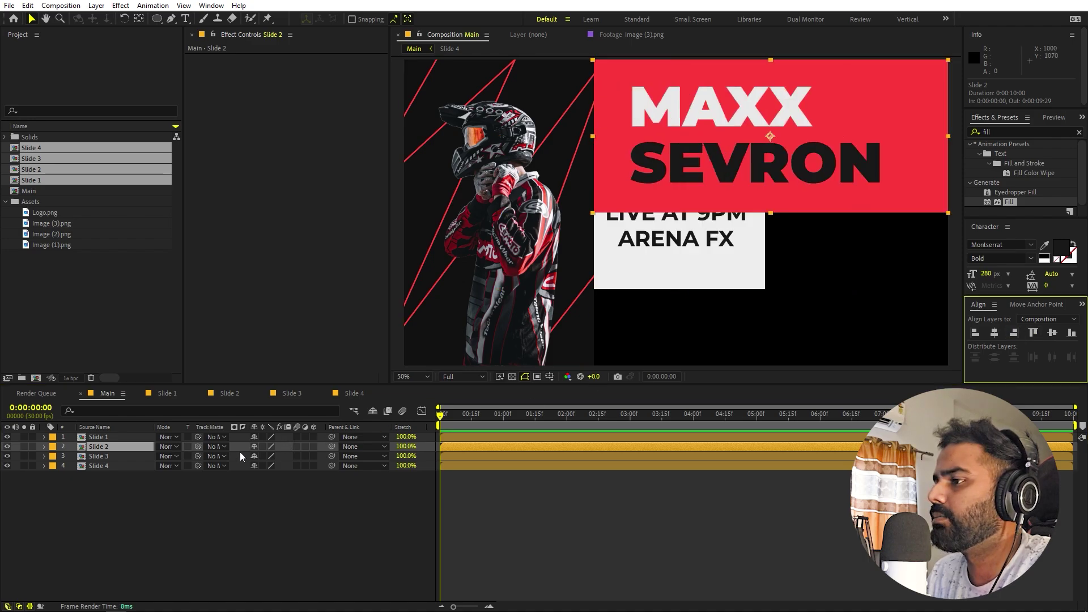
Step: Align Slide 3 to the composition's bottom edge and Slide 4 to its bottom-right corner
left_click(126, 455)
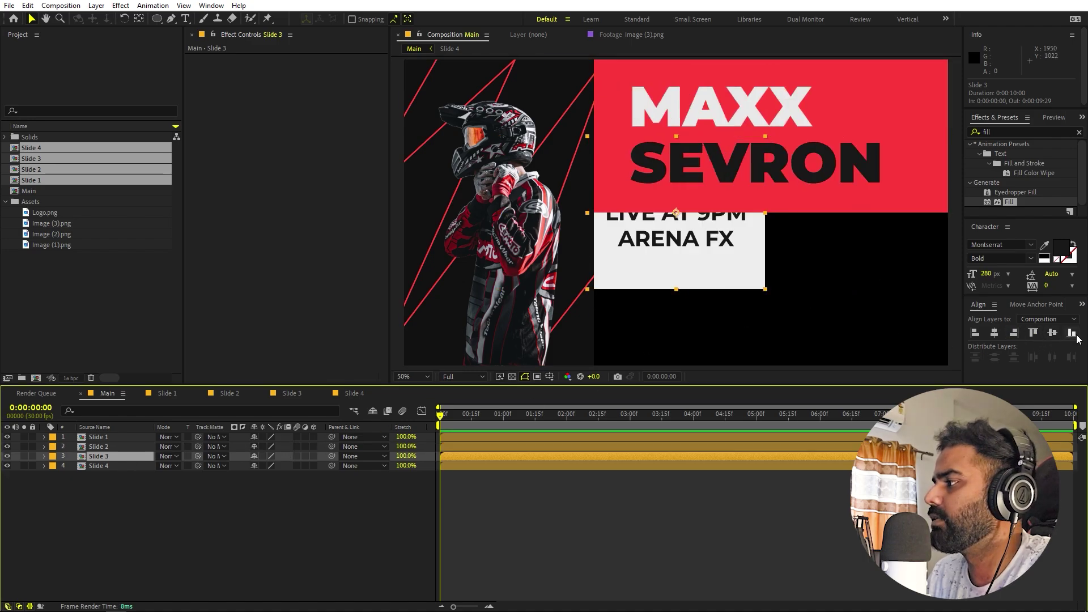
left_click(1072, 334)
left_click(126, 465)
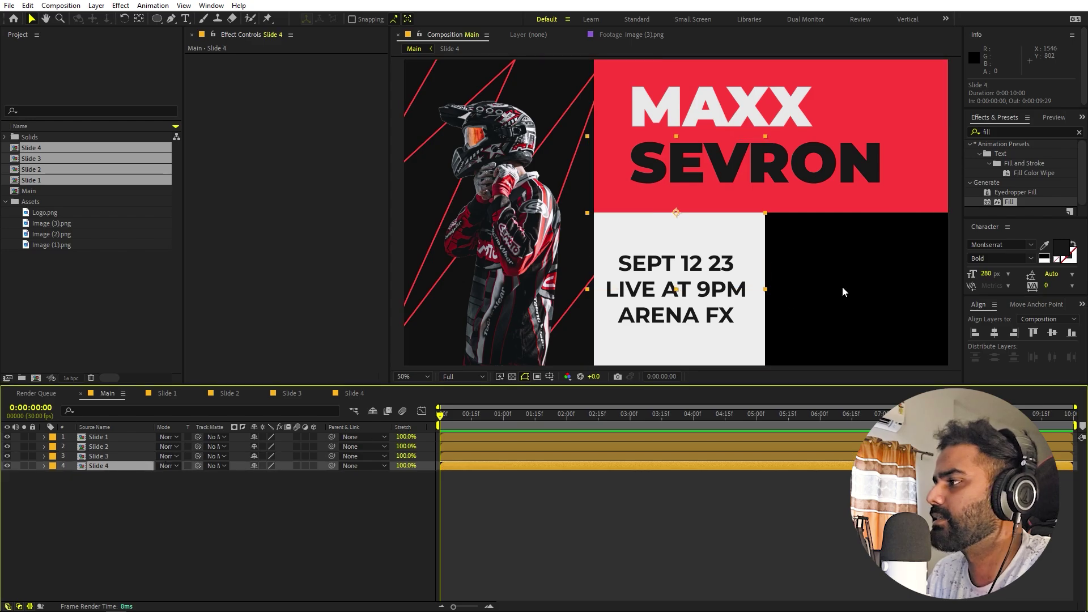
left_click(1014, 334)
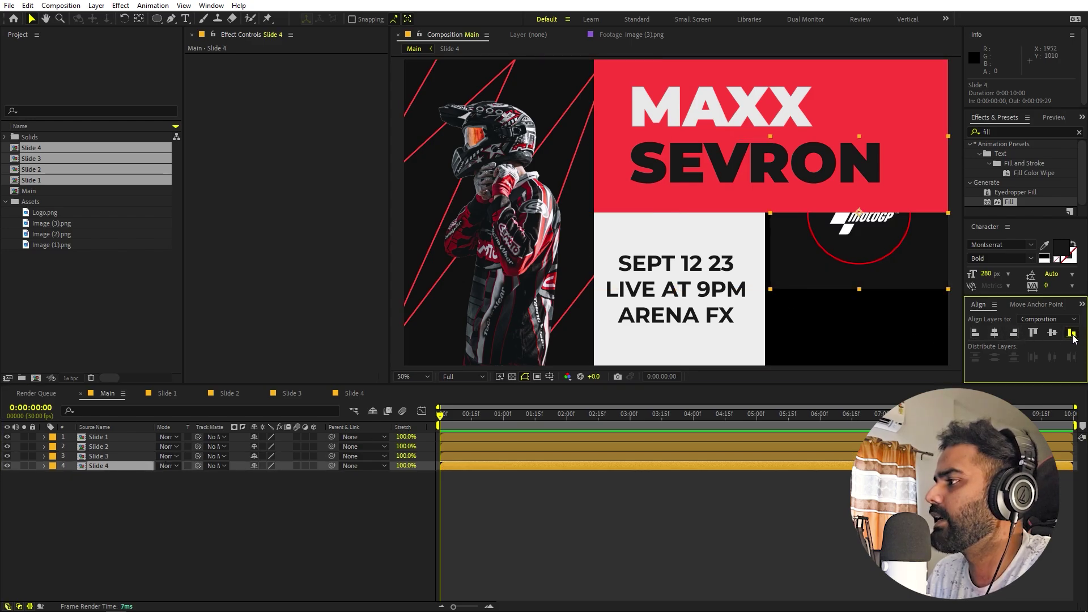
left_click(1071, 334)
Step: Move Slide 3 about 18 px to the right to close the gap beside Slide 4, and check the assembled layout
left_click(731, 319)
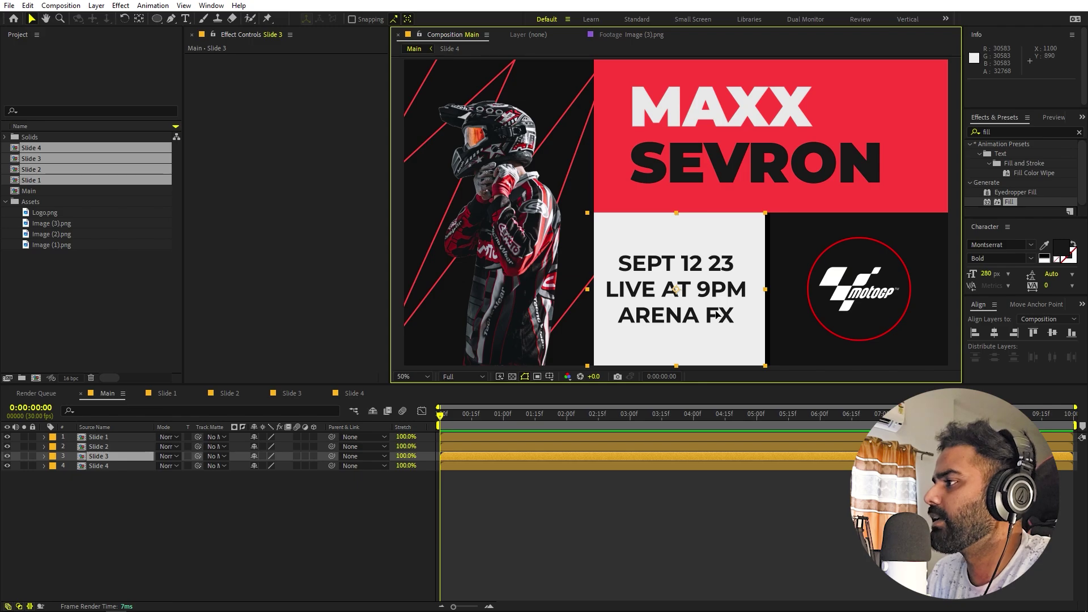
left_click_drag(716, 313, 721, 314)
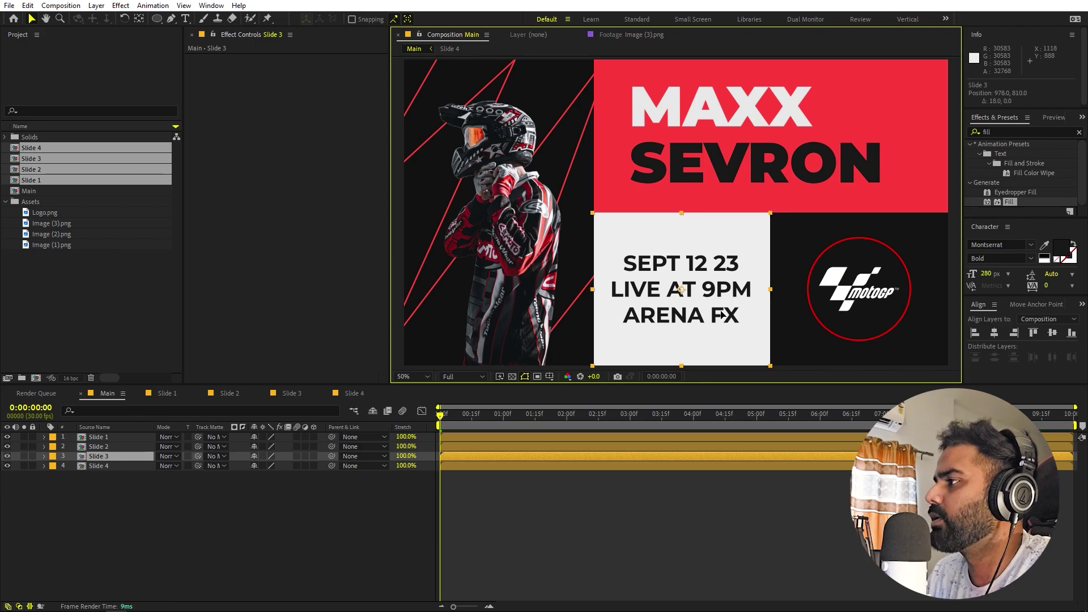
left_click(756, 487)
key("comma")
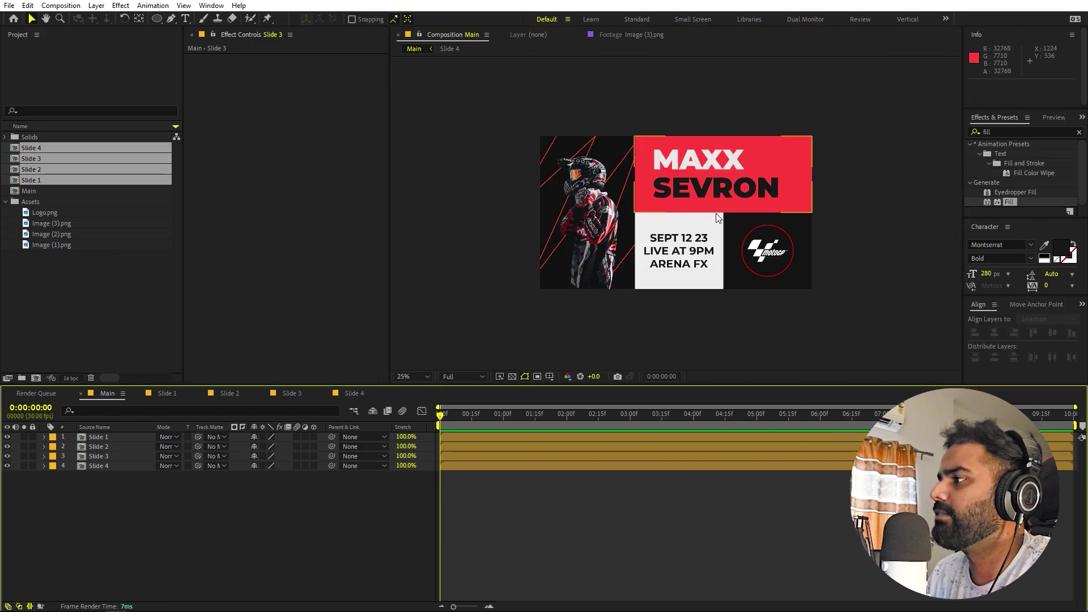
key("period")
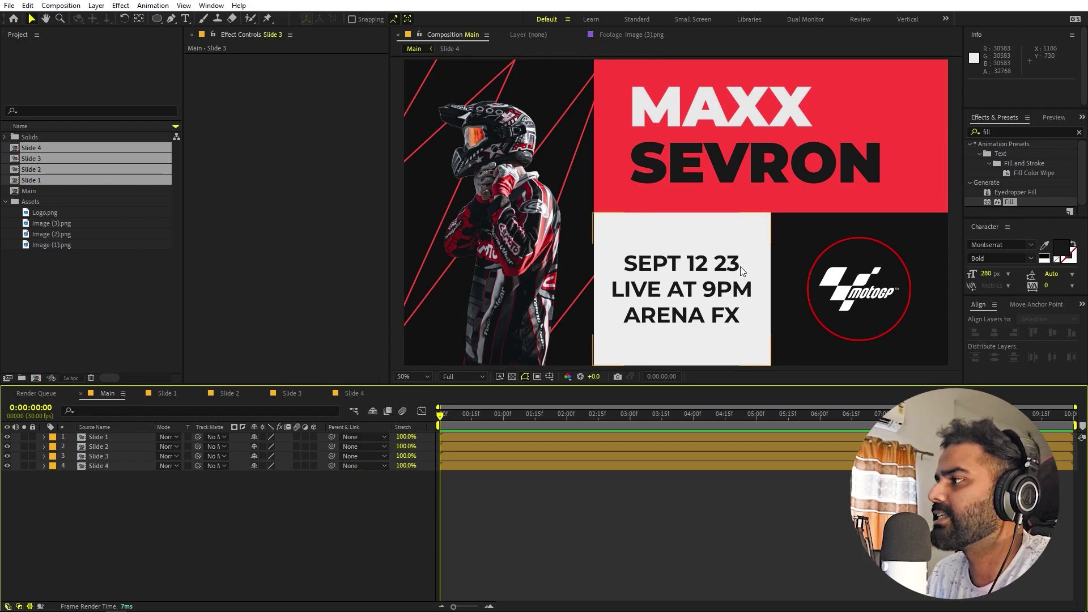
left_click(126, 335)
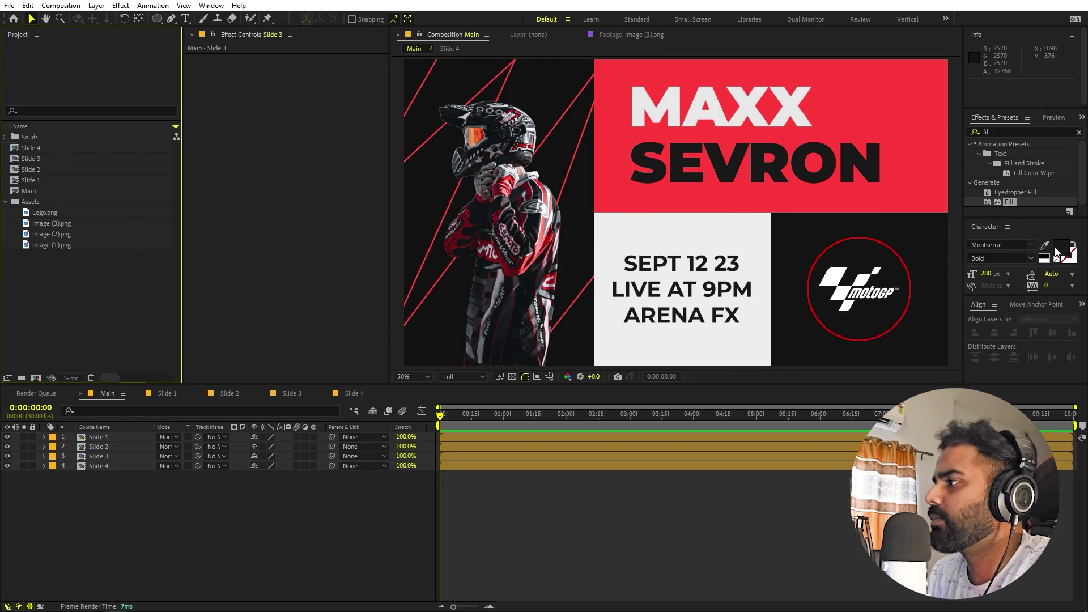
Step: Open Slide 1 and set a Position keyframe for the Image (3).png layer at 0:00:00:00
double_click(107, 439)
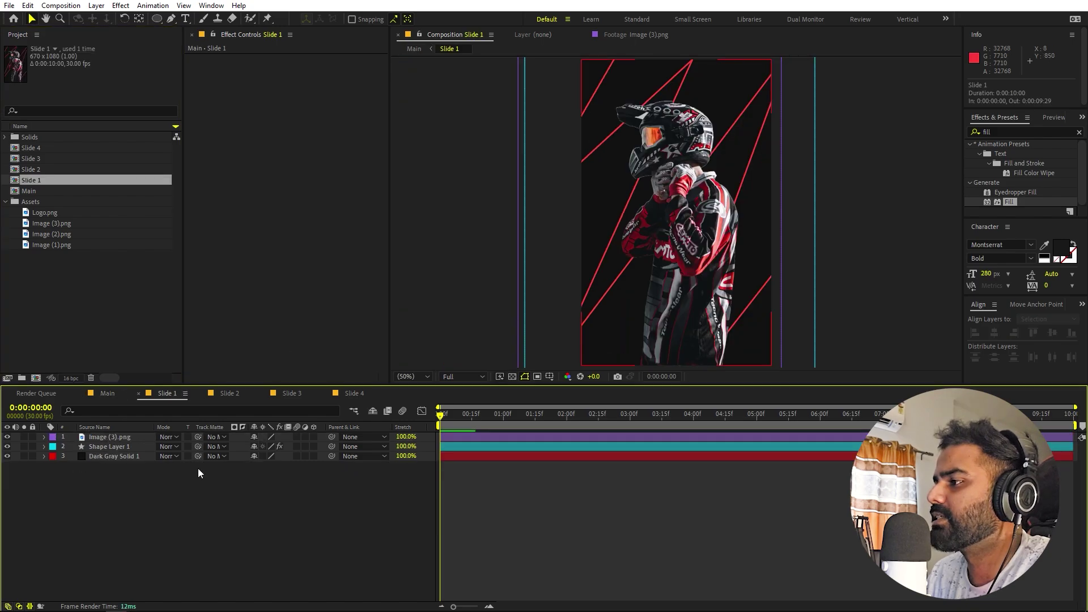
left_click(105, 440)
key("p")
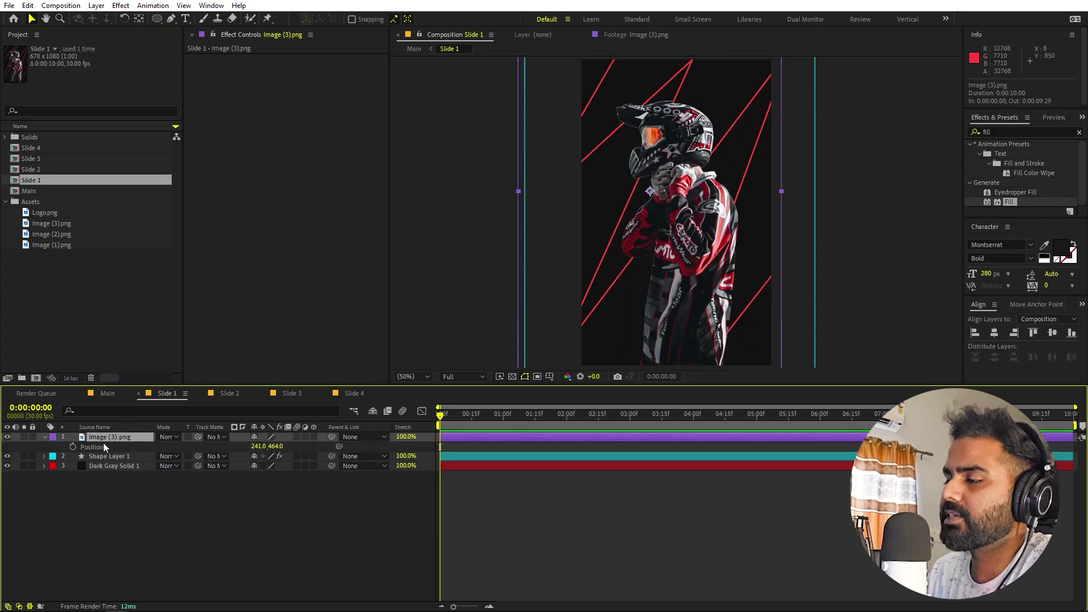
left_click(74, 447)
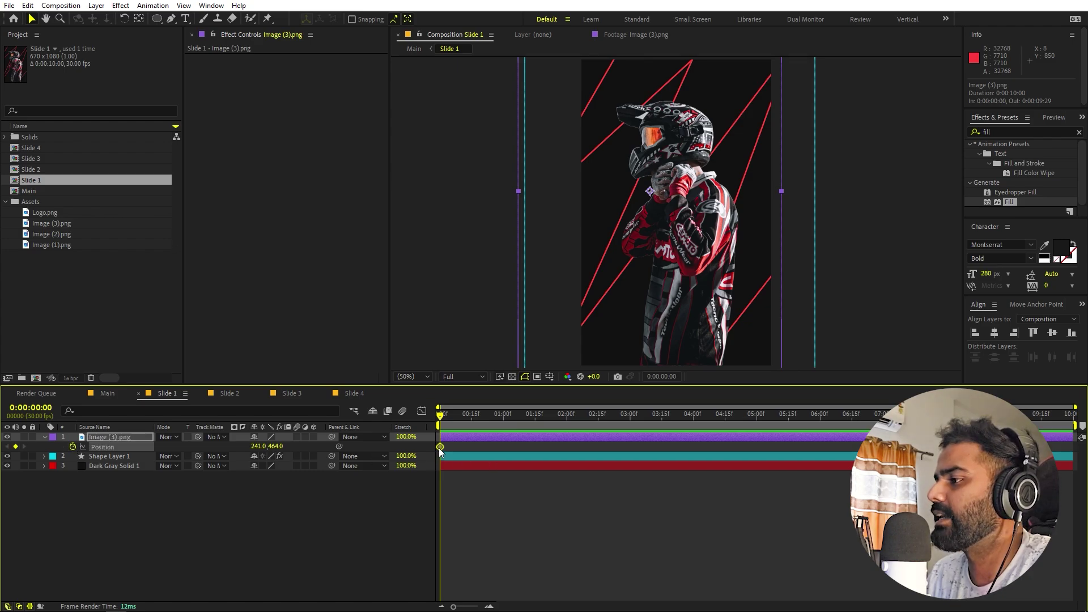
Step: Move the image's Position keyframe to 0:00:01:13 and set its start position to 241, 1448 at 0:00:00:00, below the frame
left_click_drag(441, 448, 530, 447)
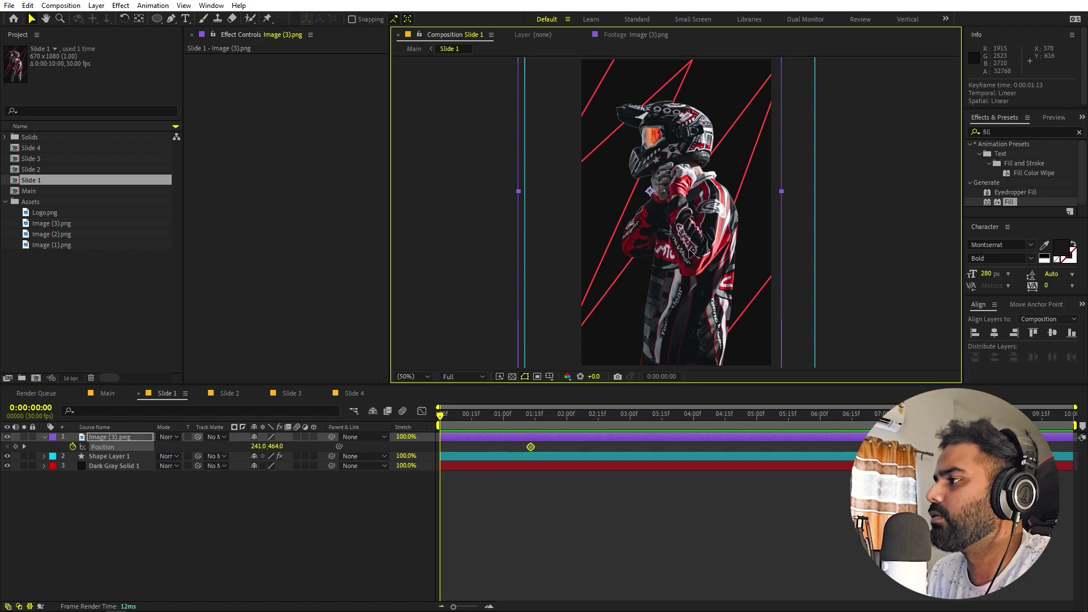
left_click_drag(690, 252, 690, 515)
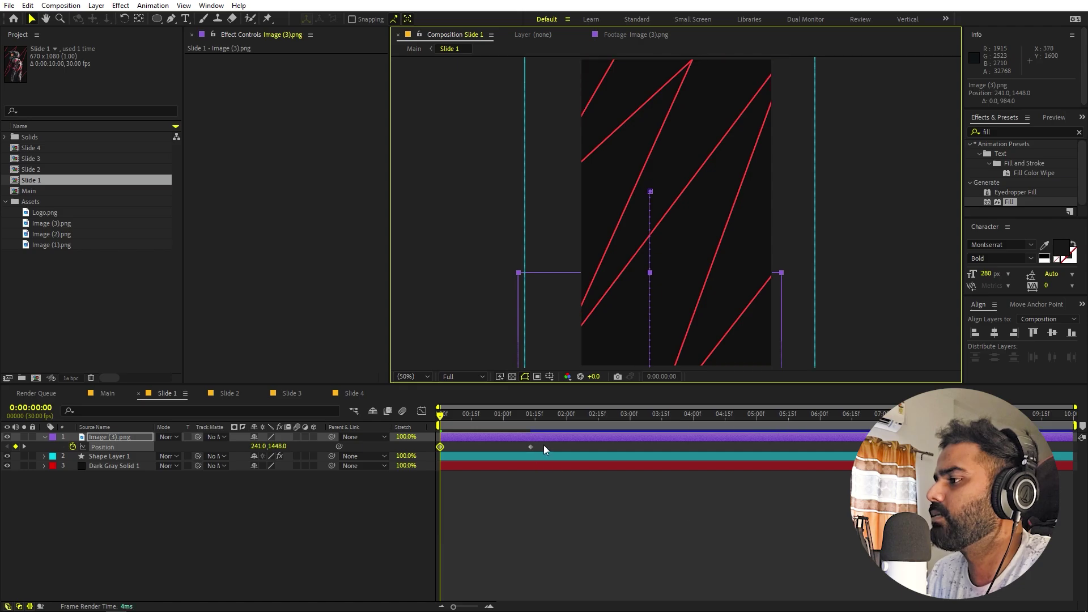
Step: Ease both Position keyframes of Image (3).png and shape the speed graph into a fast start with a gradual slowdown, previewing the motion
left_click_drag(543, 444, 393, 451)
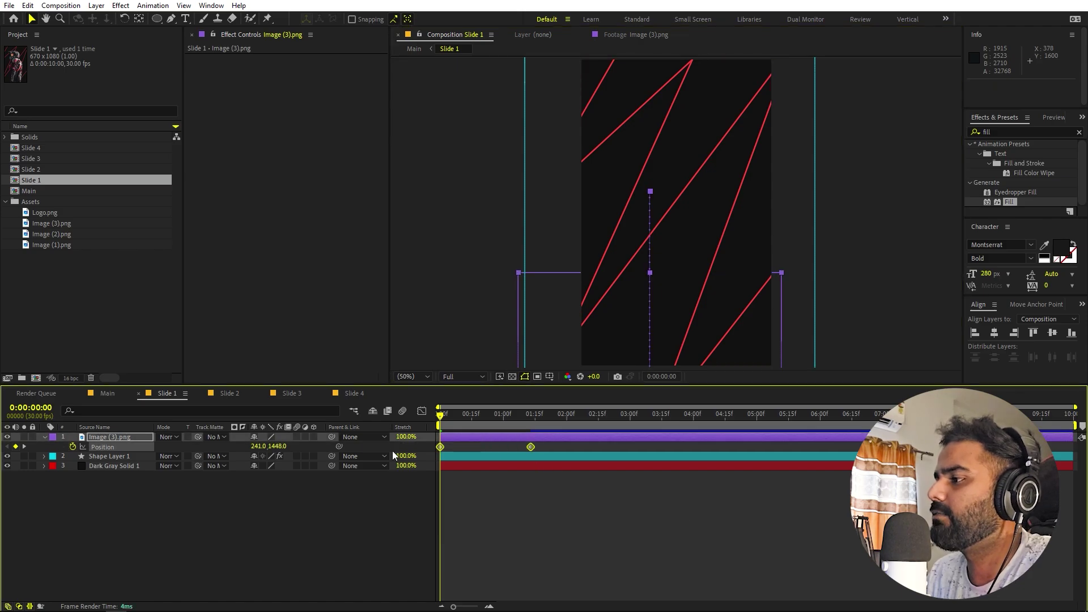
left_click(421, 412)
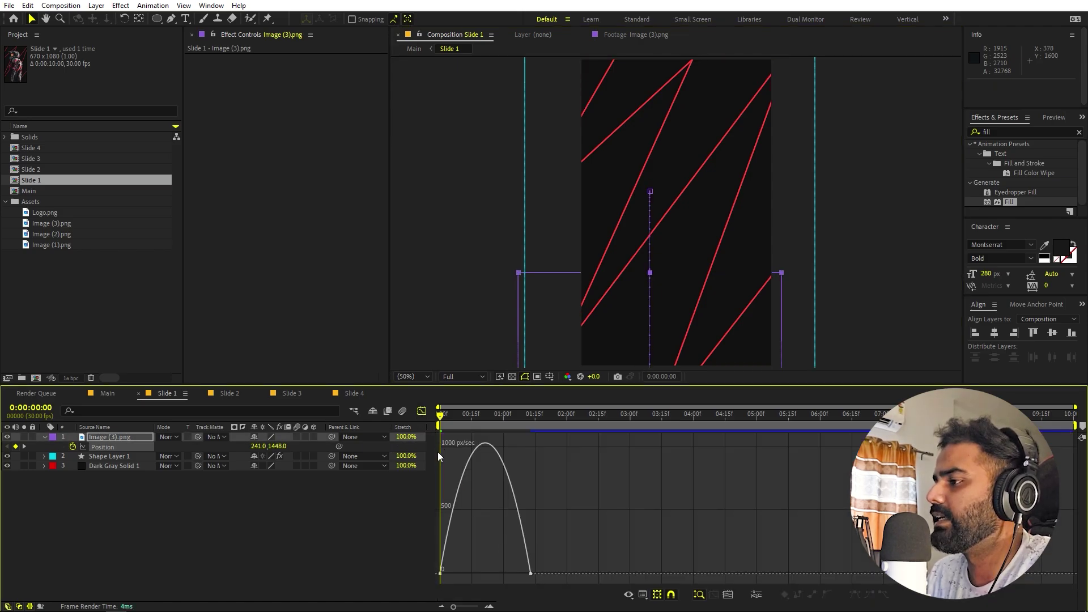
left_click(643, 594)
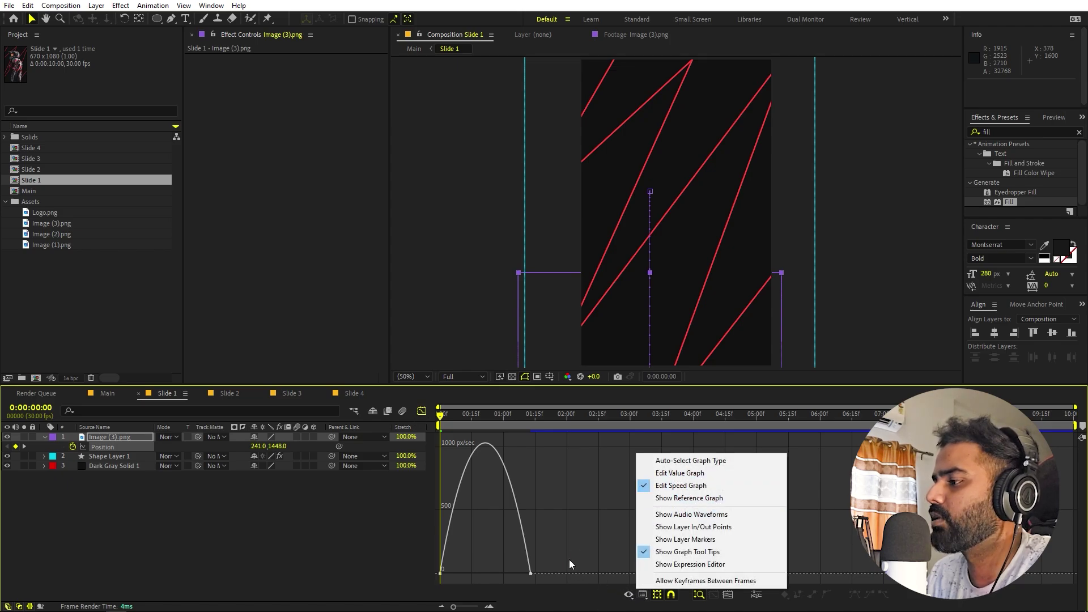
left_click(502, 580)
left_click_drag(581, 533, 452, 576)
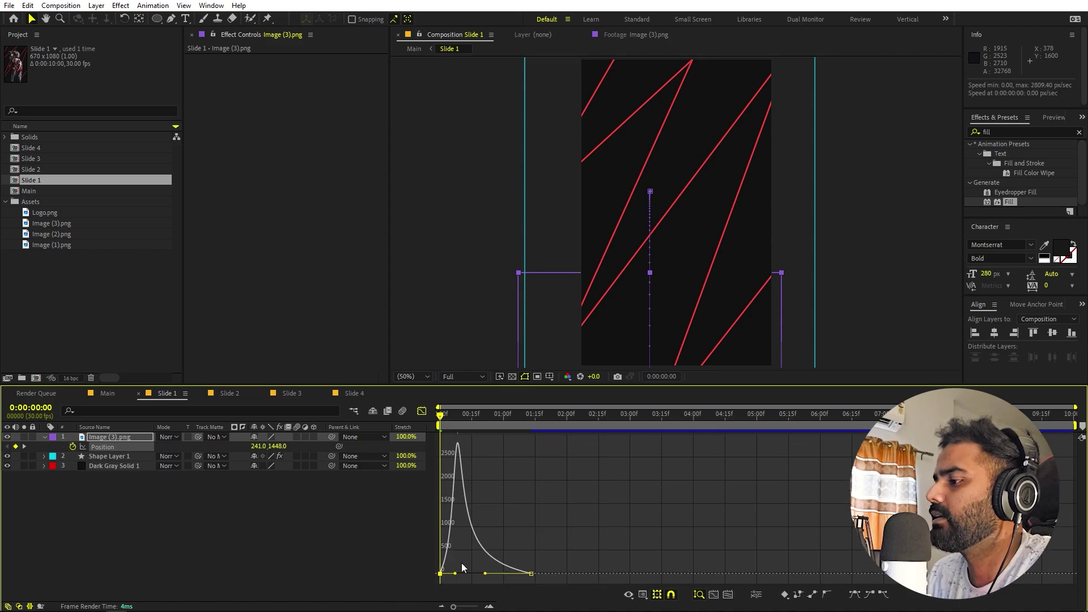
left_click_drag(455, 574, 413, 571)
left_click(568, 517)
key("space")
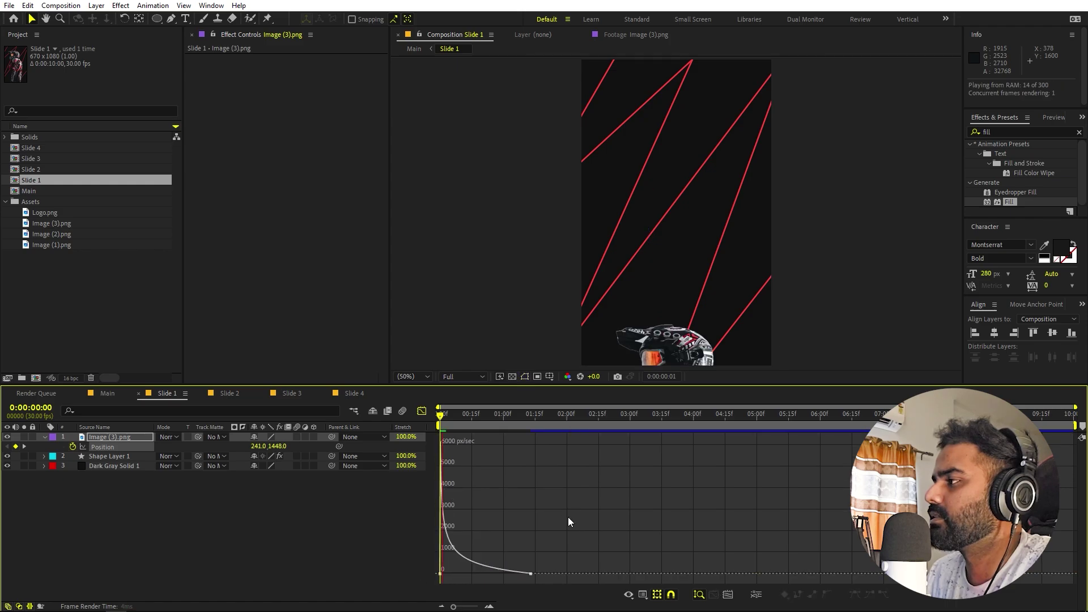
key("space")
key("shift+F3")
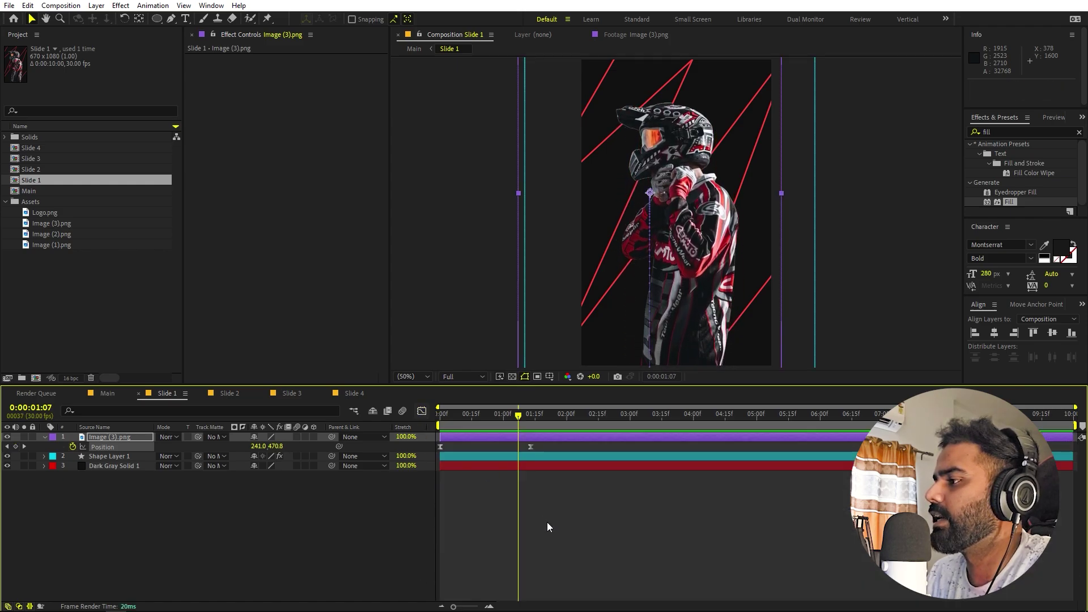
Step: Keyframe Shape Layer 1's Position so it starts lower at 312, 716 and ends at its original position at about 3.5 seconds
key("Home")
left_click(467, 457)
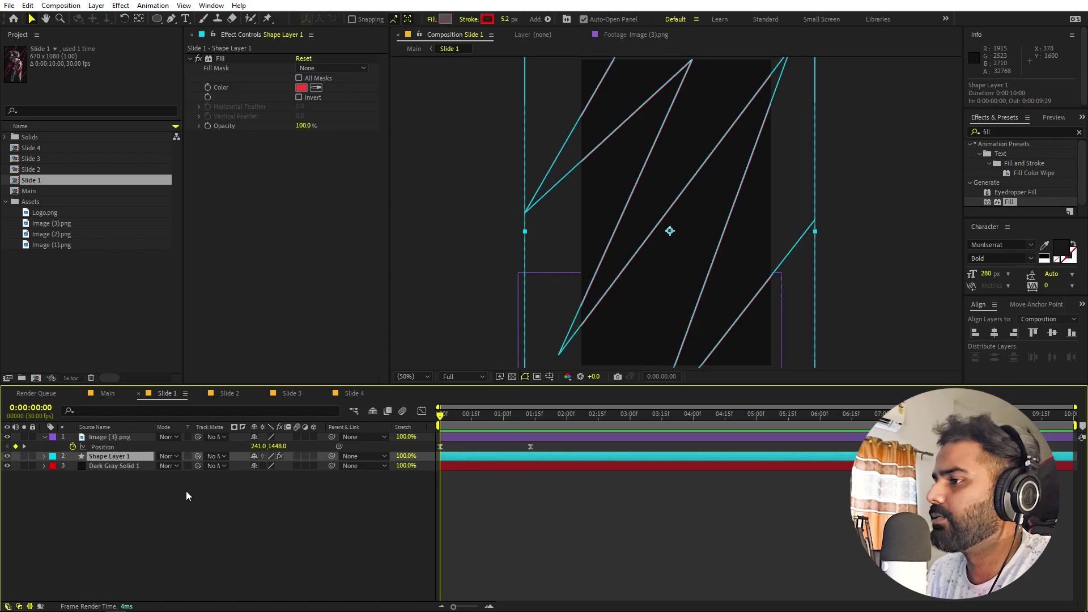
key("p")
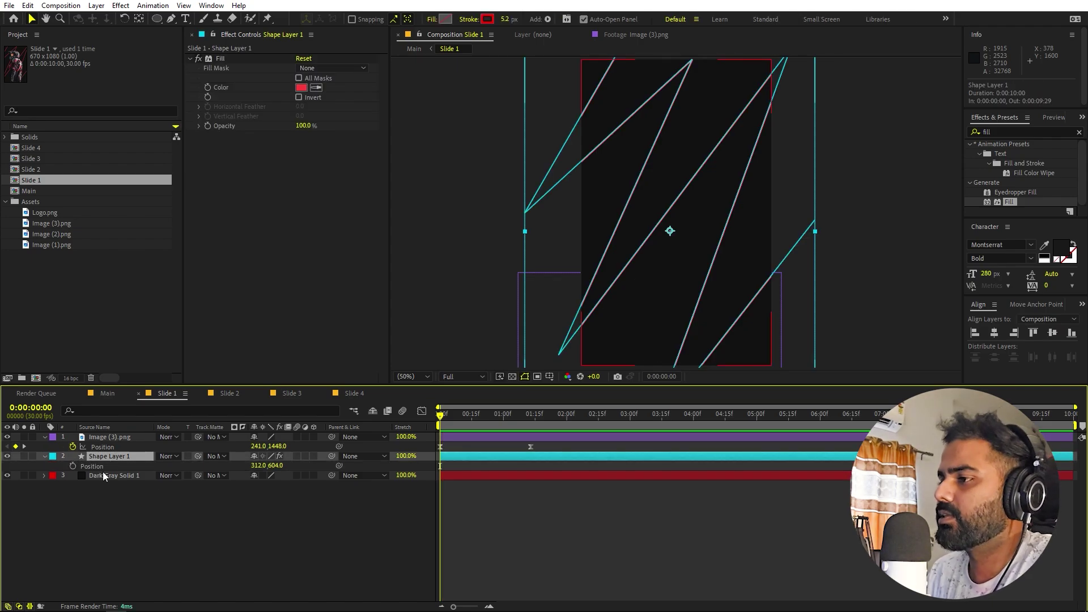
left_click(73, 466)
left_click_drag(441, 466, 658, 466)
left_click_drag(684, 232, 684, 261)
Step: Ease Shape Layer 1's Position keyframes and reshape the speed graph to start fast and slow down gradually, checking the playback
left_click_drag(675, 463, 376, 467)
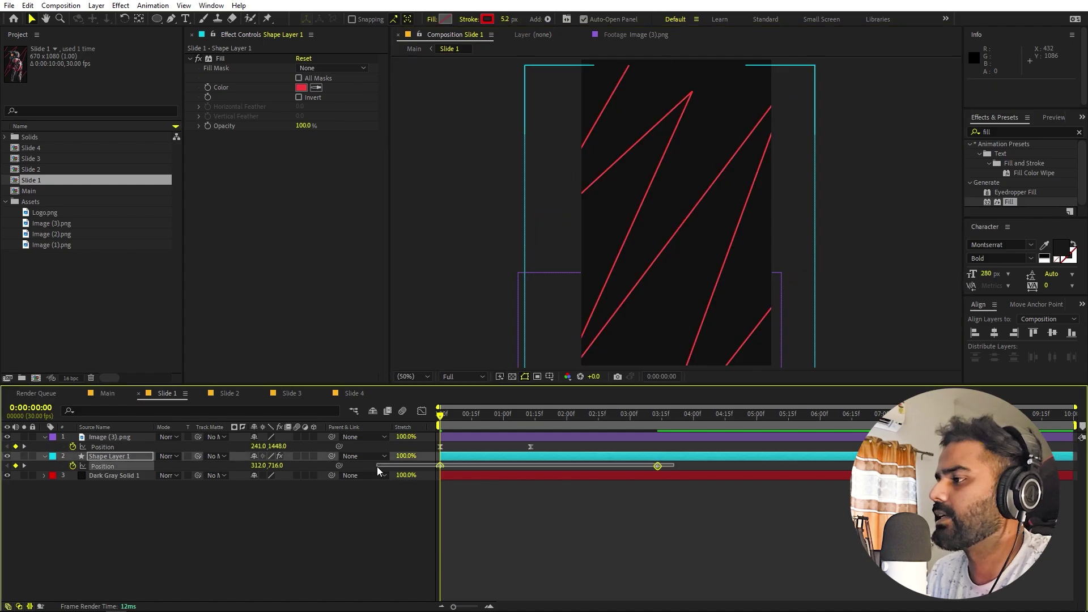
key("F9")
left_click(422, 412)
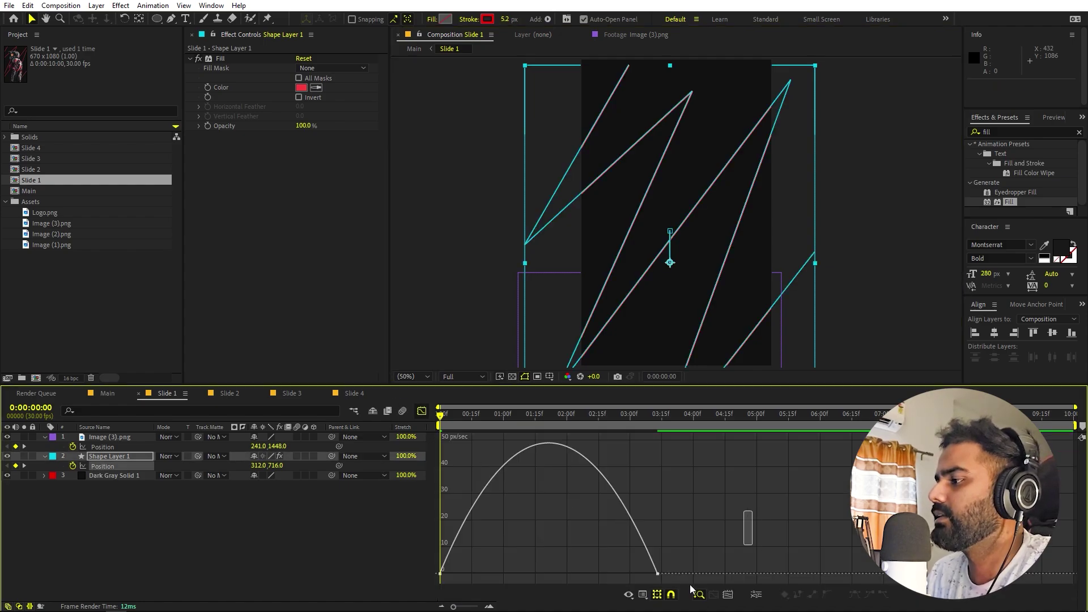
left_click_drag(621, 569, 432, 576)
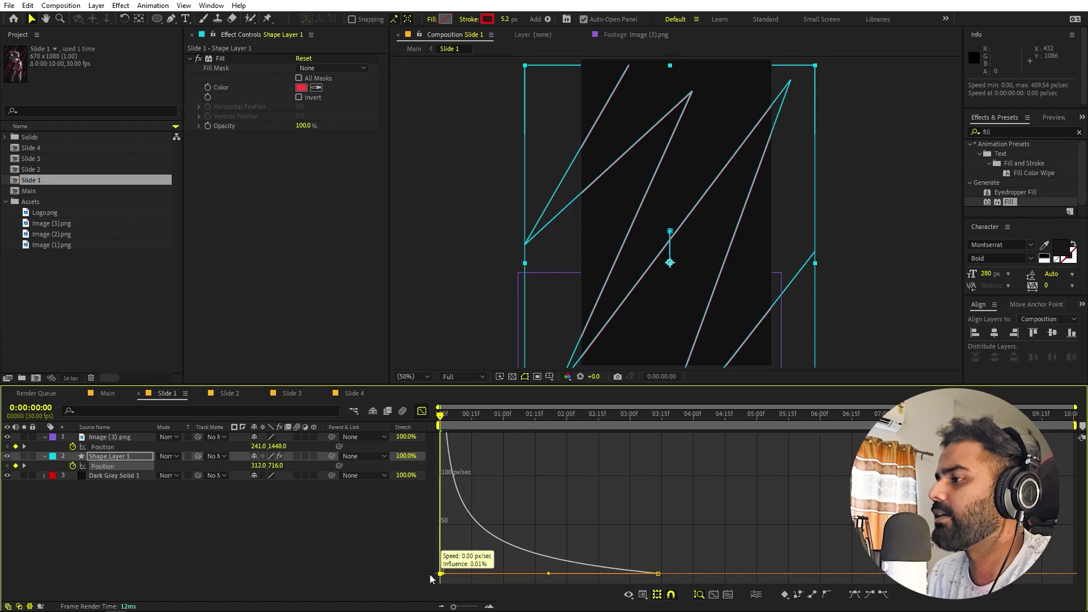
left_click(422, 412)
left_click(627, 519)
key("space")
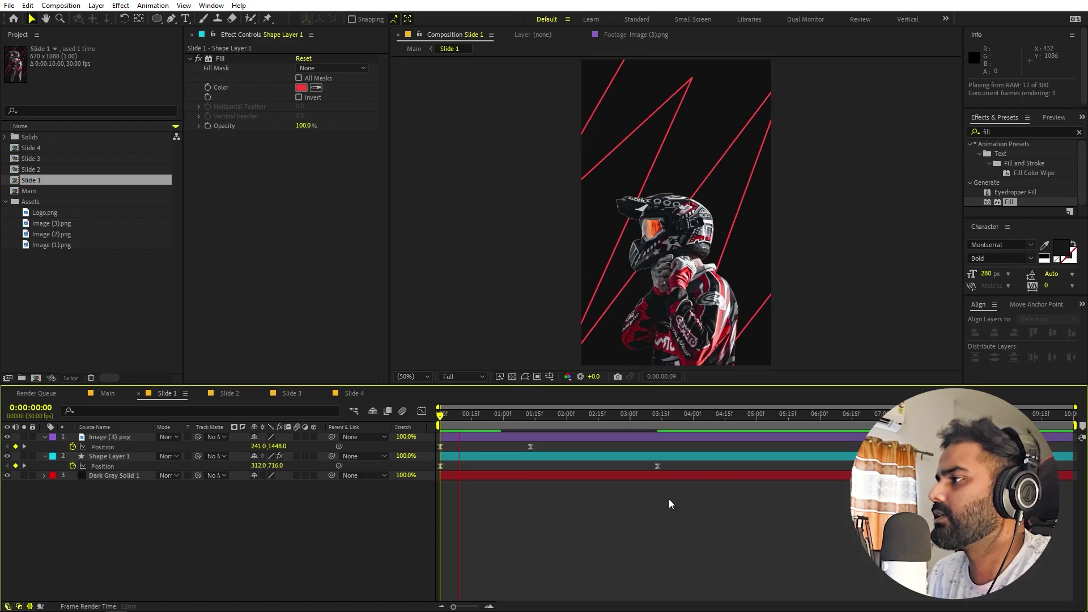
Step: Delay Shape Layer 1's end Position keyframe to 0:00:07:28 and raise its end position to 312, 442
left_click_drag(657, 466, 691, 466)
key("space")
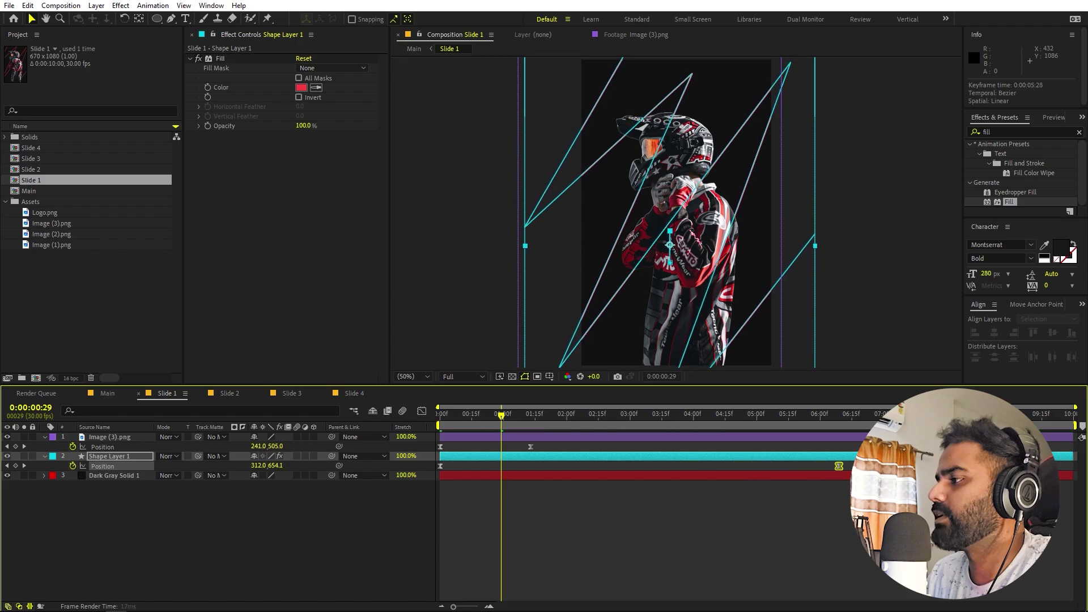
left_click_drag(715, 283, 715, 221)
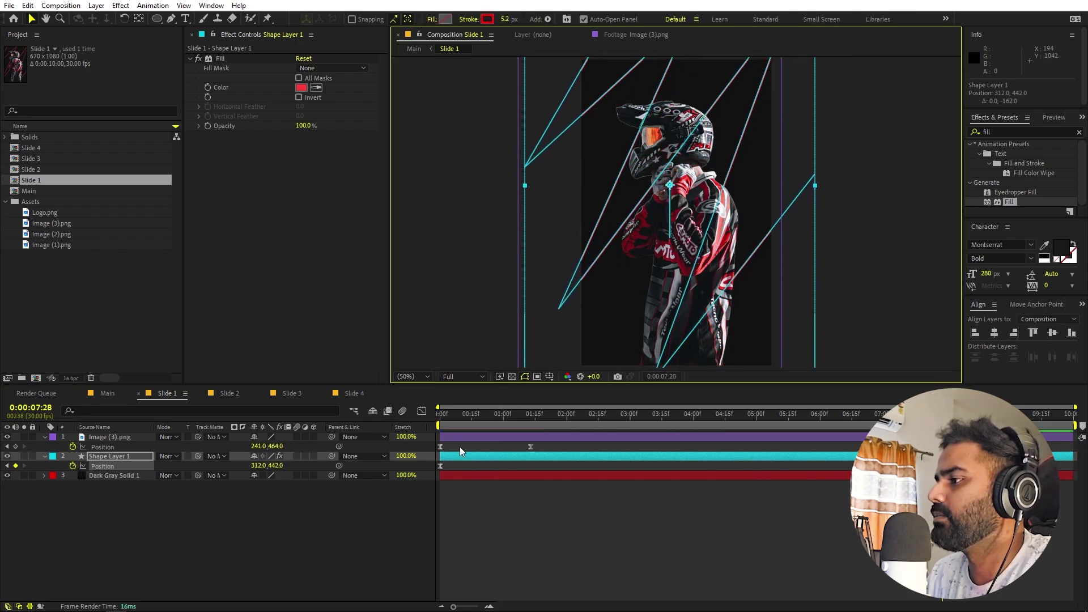
Step: Set Shape Layer 1's start position at 0:00:00:00 to 312, 664 and preview the slower drift of the lines
key("Home")
left_click_drag(741, 263, 741, 248)
key("space")
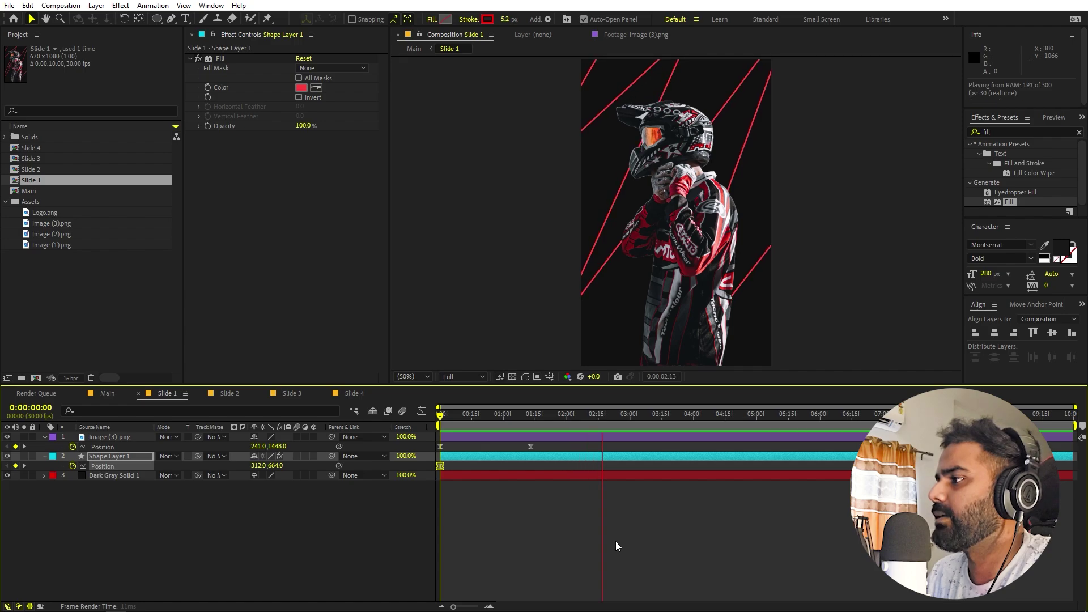
key("space")
left_click(98, 534)
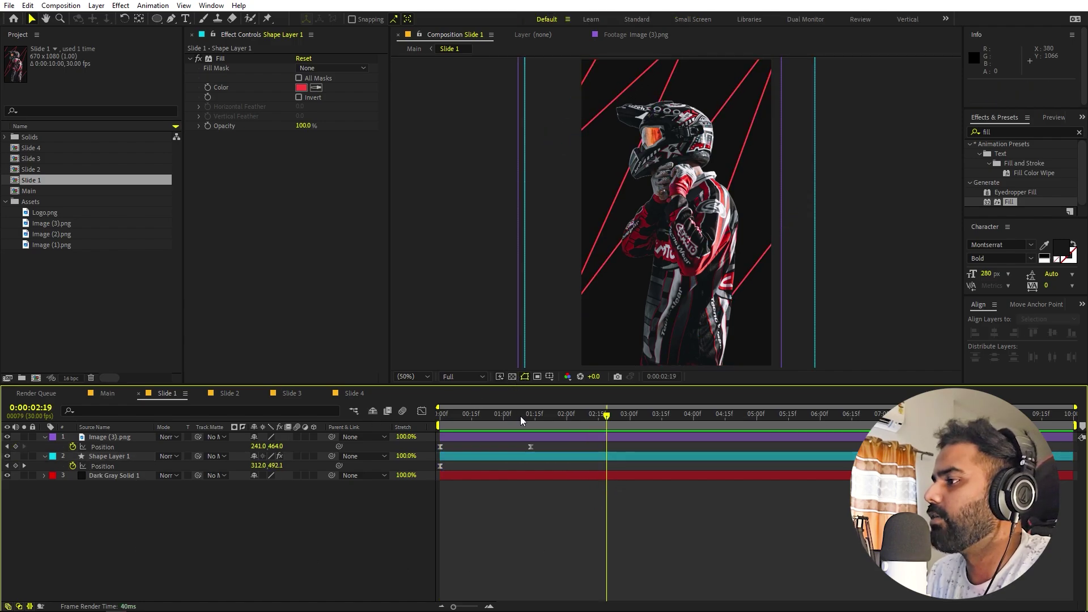
Step: Add a 100% Scale keyframe to Dark Gray Solid 1 at about 0:00:01:00 and return to the start of the composition
key("Home")
left_click(99, 475)
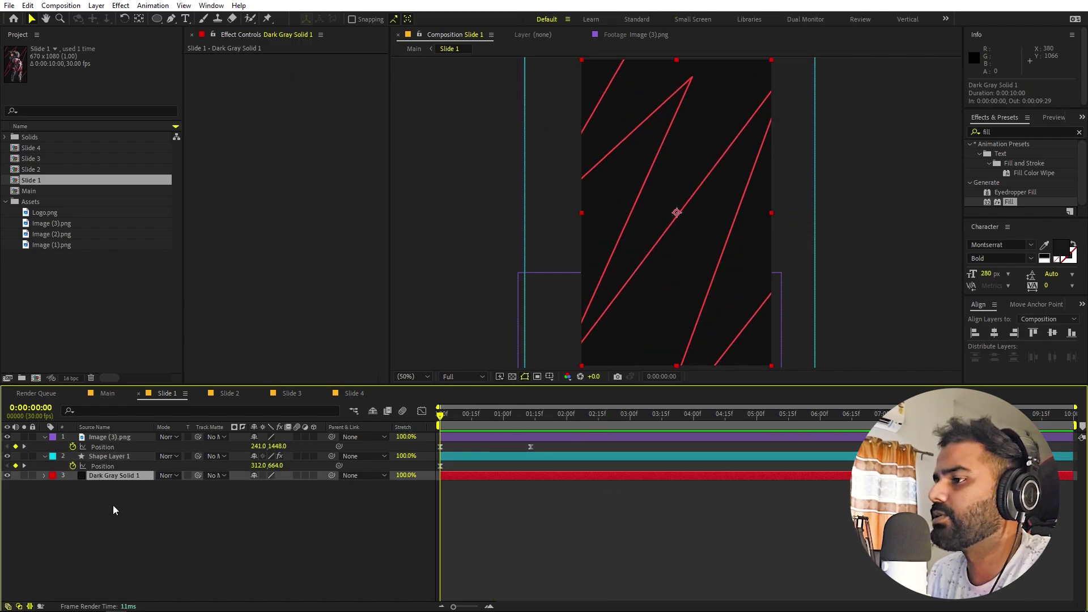
key("s")
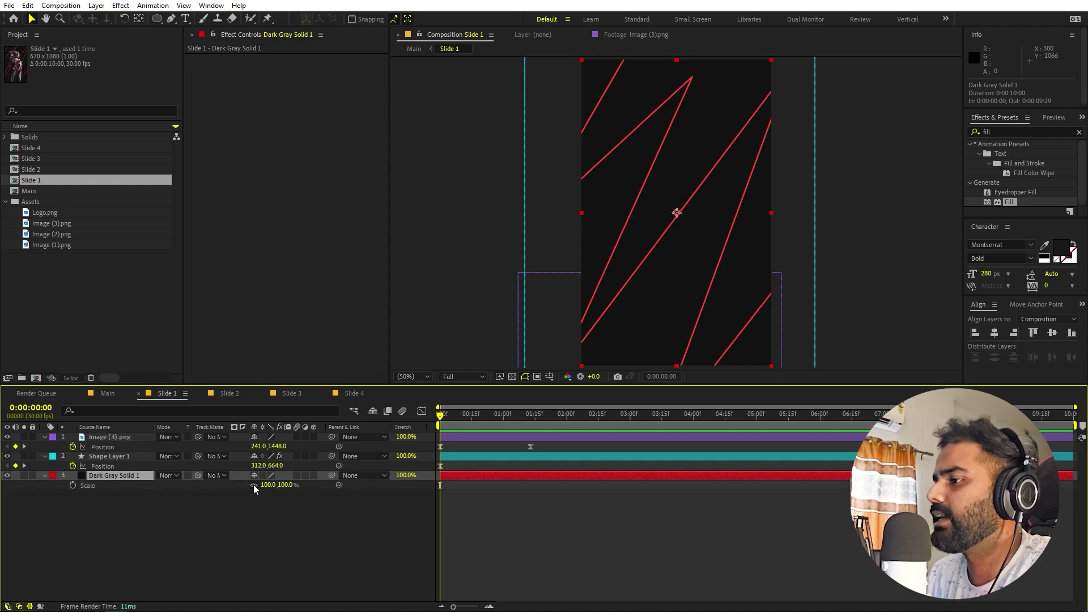
left_click_drag(472, 420, 502, 423)
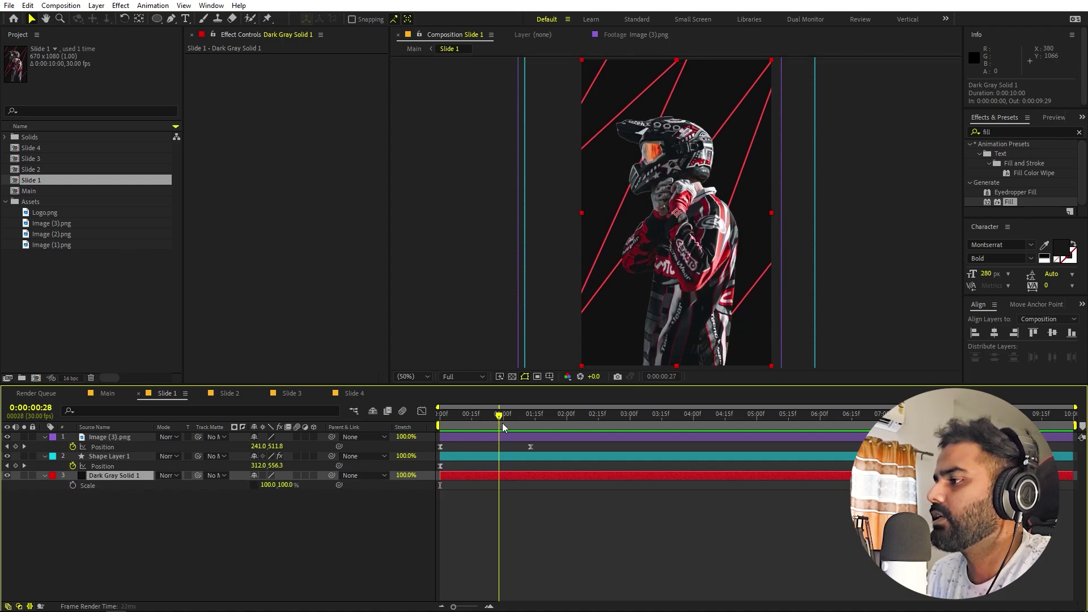
left_click(72, 485)
left_click(238, 498)
key("Home")
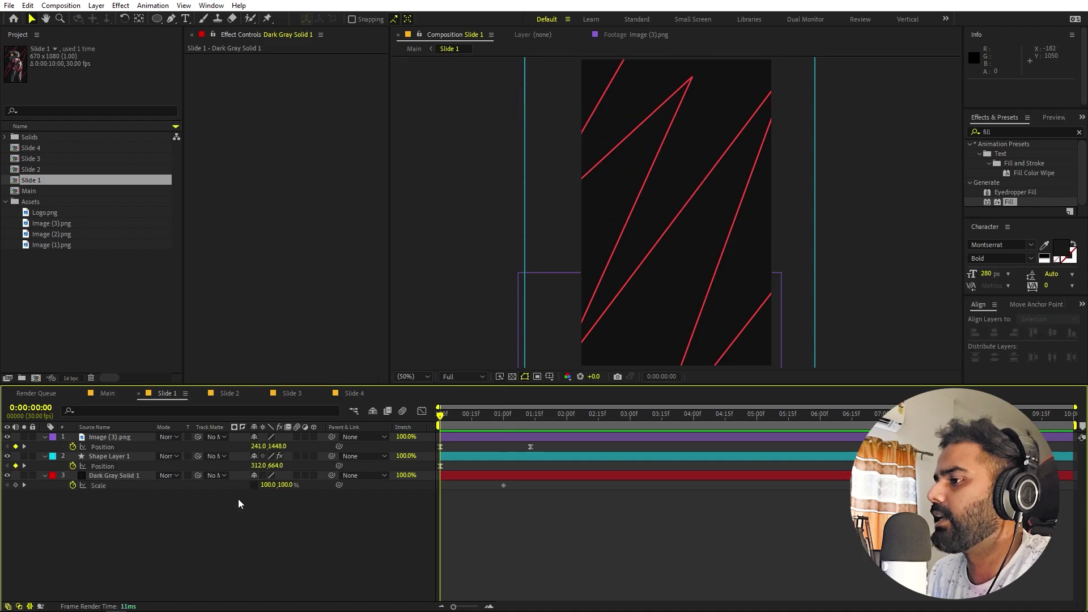
left_click_drag(286, 485, 283, 505)
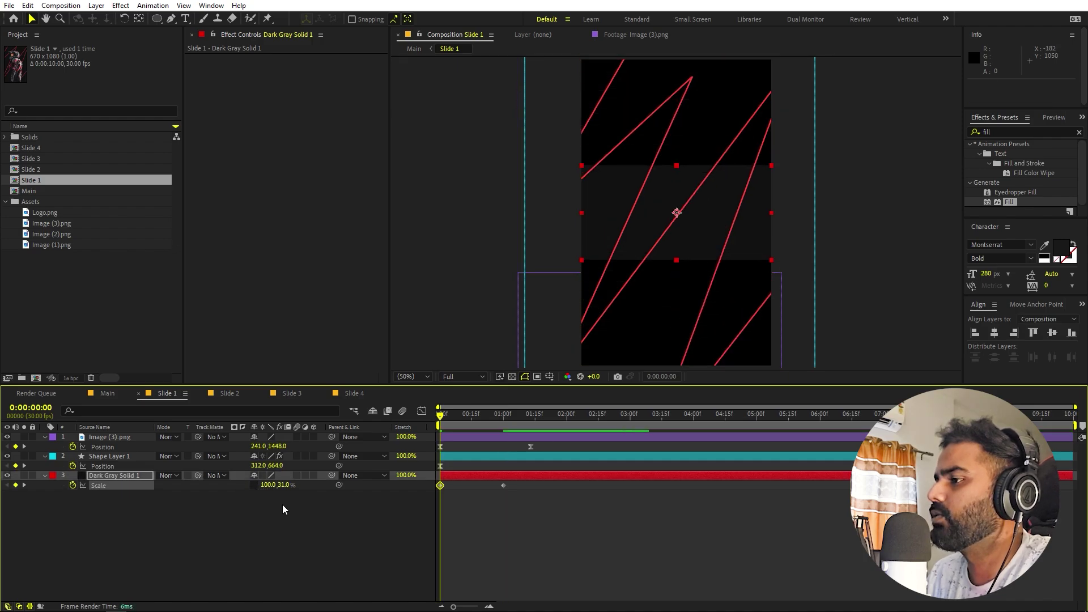
key("ctrl+z")
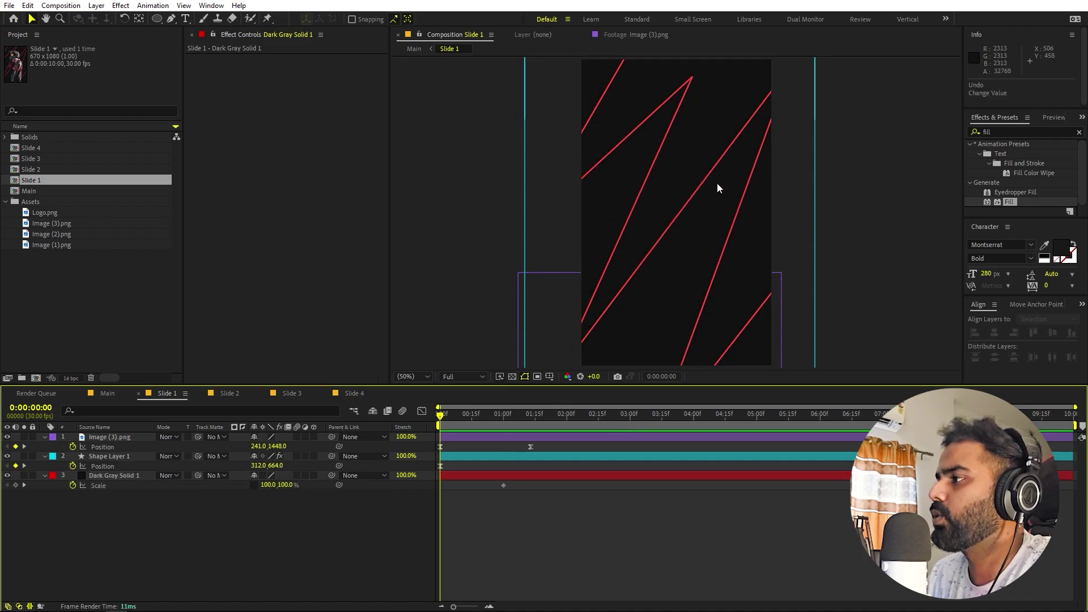
left_click(675, 207)
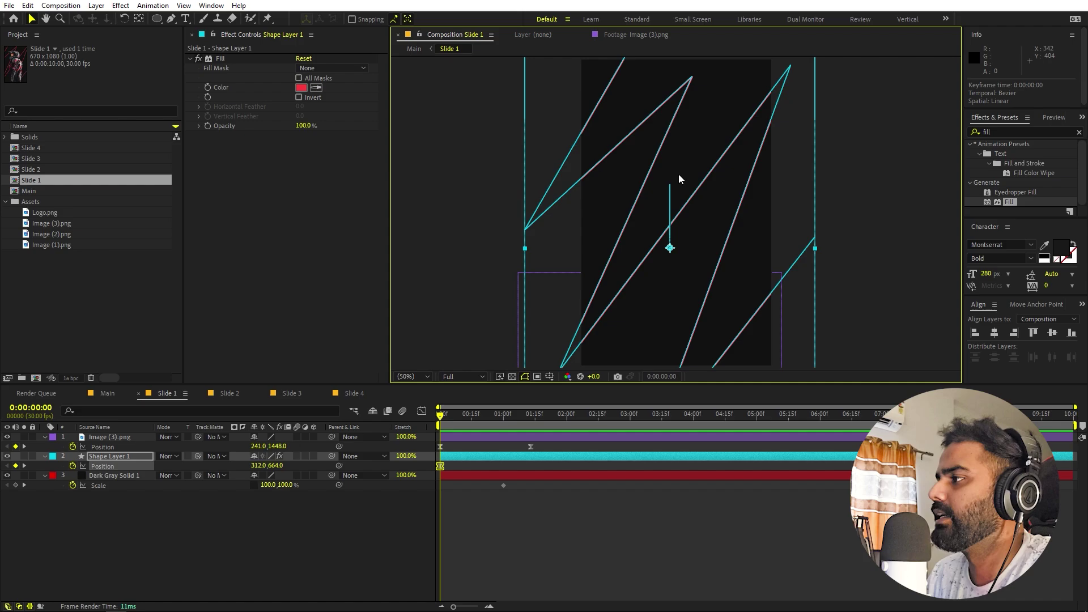
Step: Move Dark Gray Solid 1's anchor point to the middle of its bottom edge with the Pan Behind tool
left_click(468, 473)
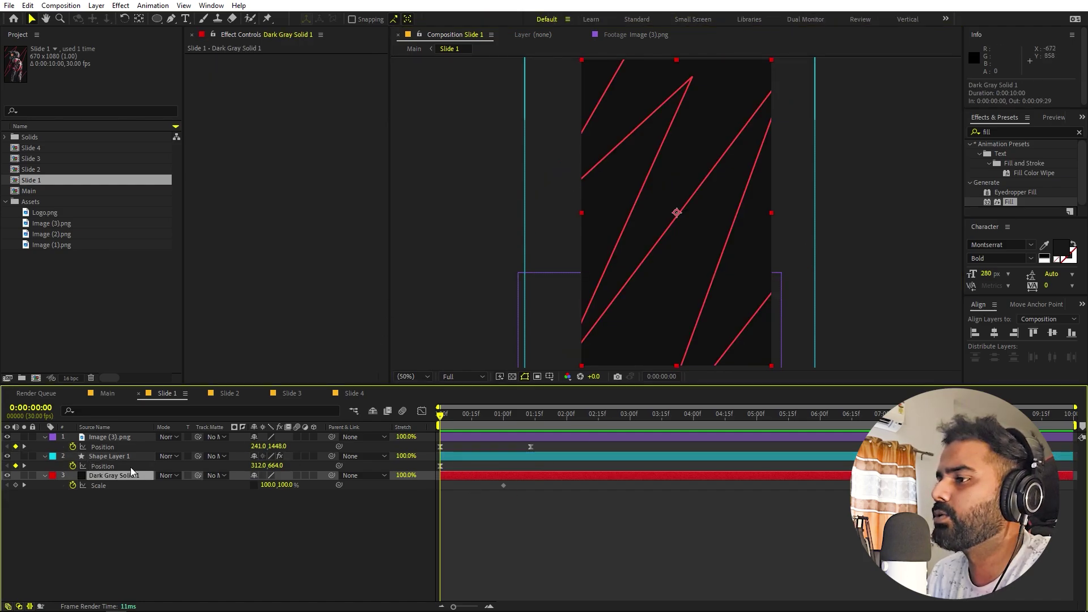
left_click(140, 18)
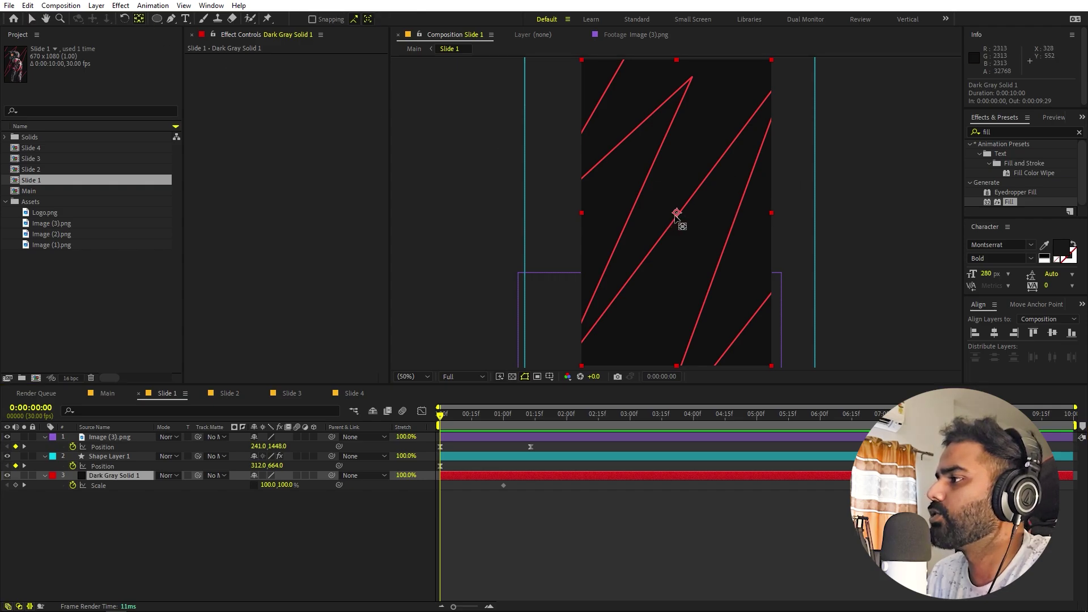
left_click_drag(676, 216, 676, 364)
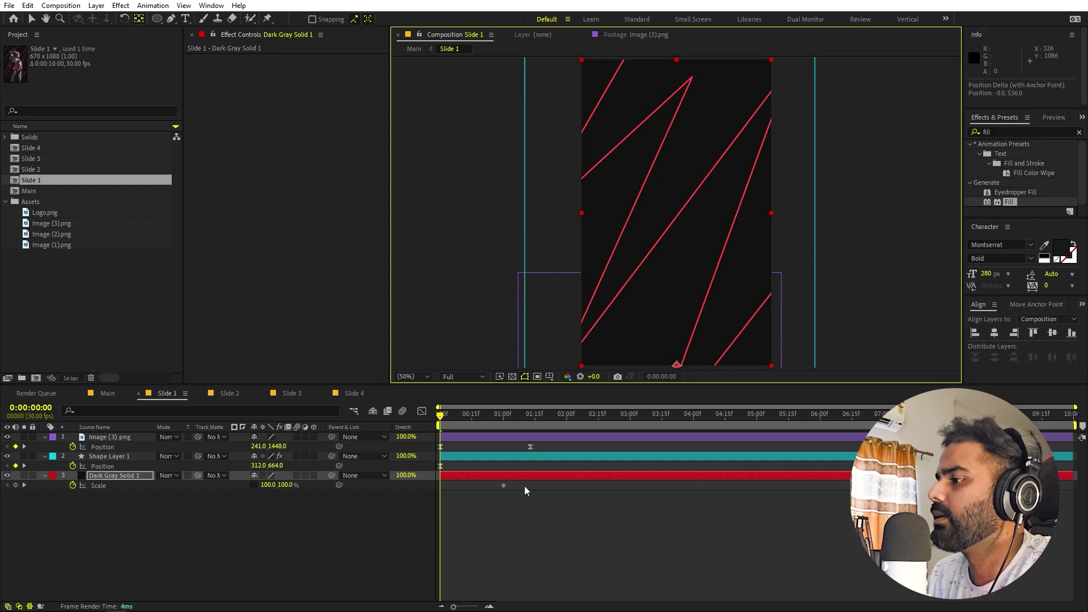
Step: Set Dark Gray Solid 1's vertical scale to 0% at 0:00:00:00, keeping the horizontal scale at 100%
left_click_drag(285, 485, 269, 497)
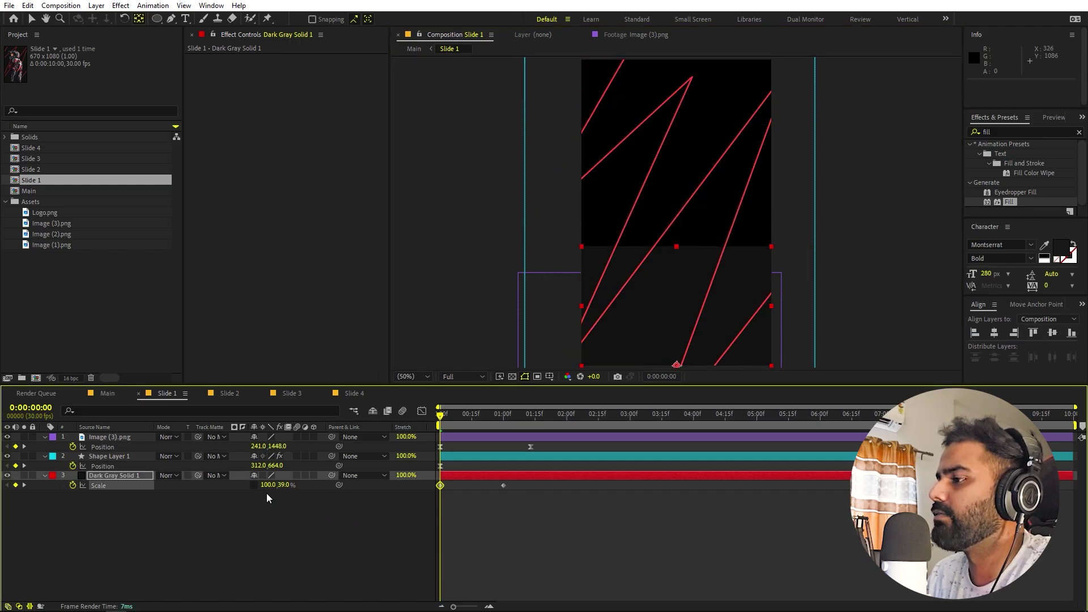
left_click(283, 486)
type("0")
key("Return")
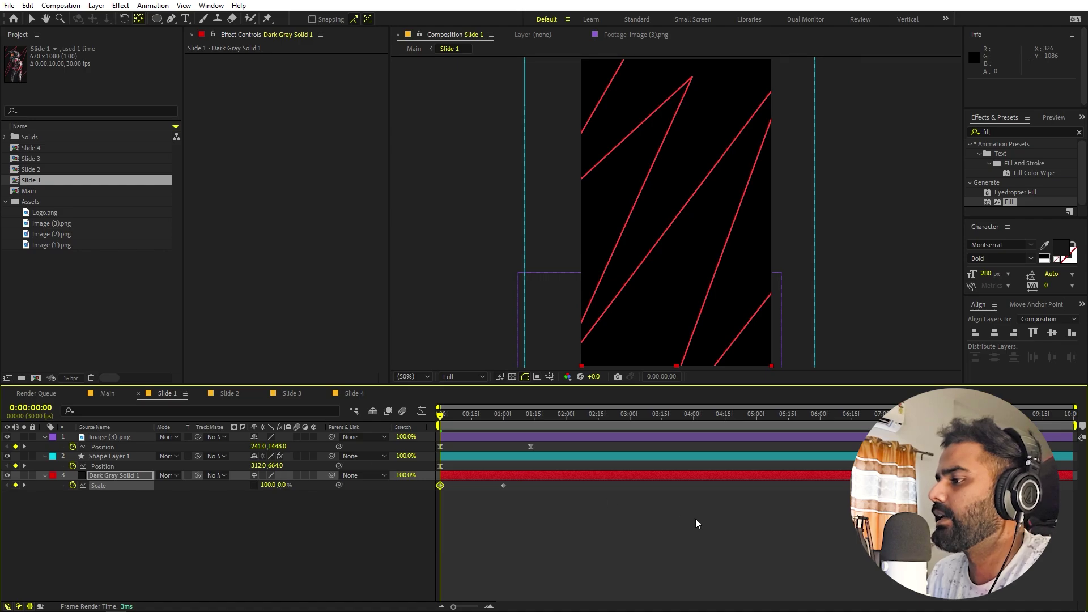
Step: Ease both Scale keyframes of Dark Gray Solid 1, shift the speed peak toward the start, and preview the background growing in
left_click_drag(521, 553, 410, 471)
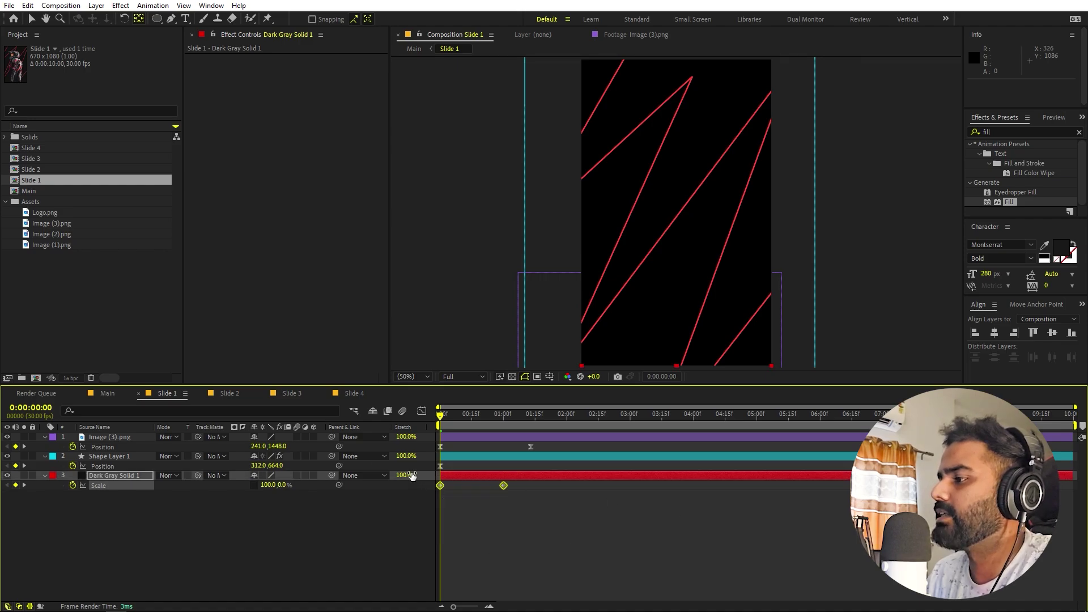
left_click(421, 409)
left_click_drag(498, 576, 462, 575)
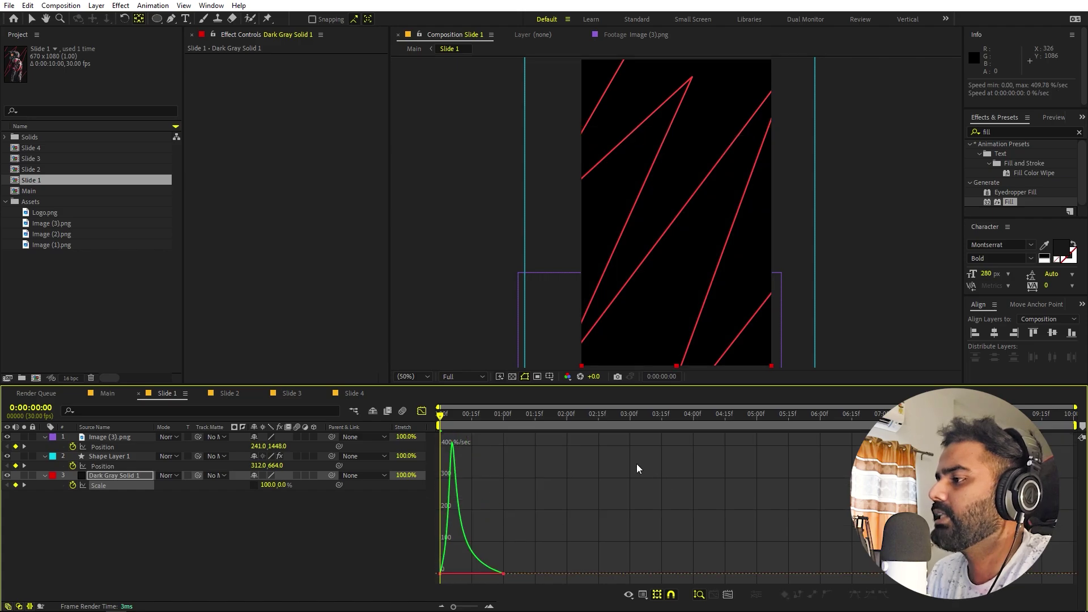
key("space")
left_click(422, 409)
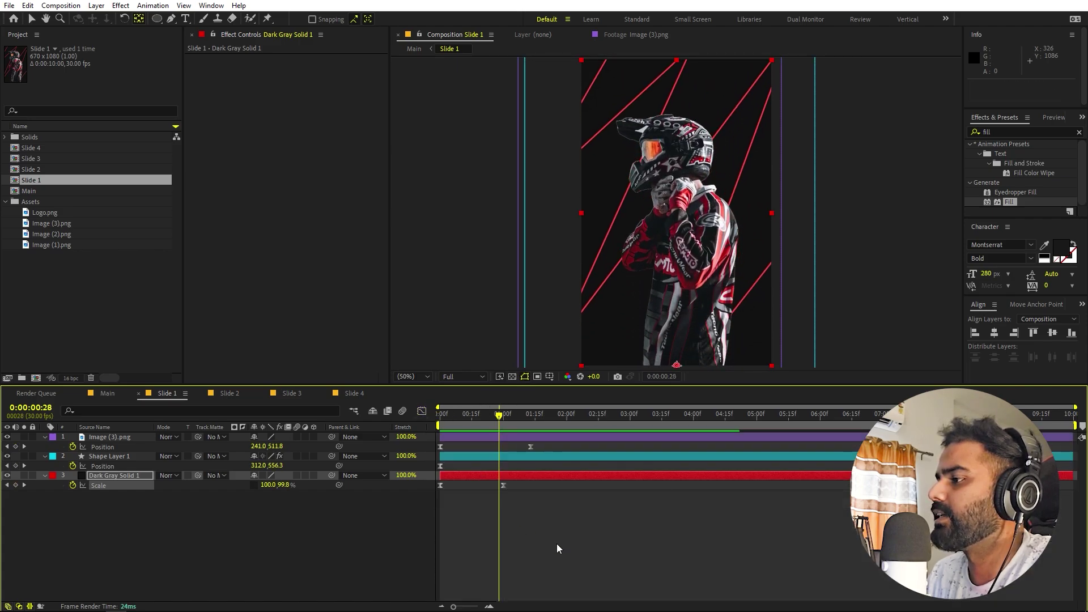
left_click(557, 543)
key("space")
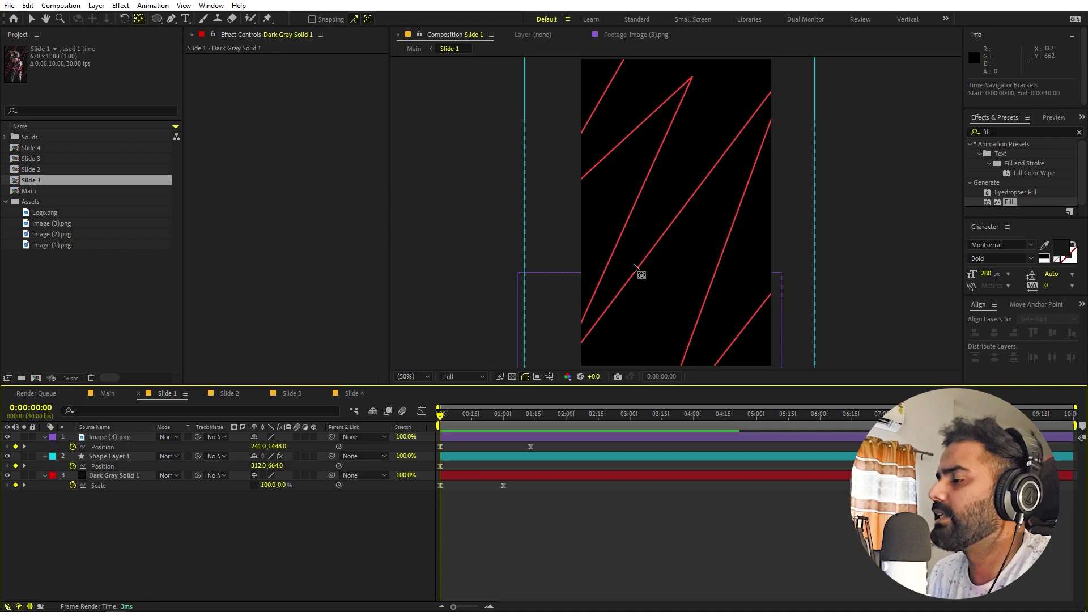
Step: Use Dark Gray Solid 1 as the track matte for Image (3).png and Shape Layer 1, then make the solid visible again
left_click(116, 454)
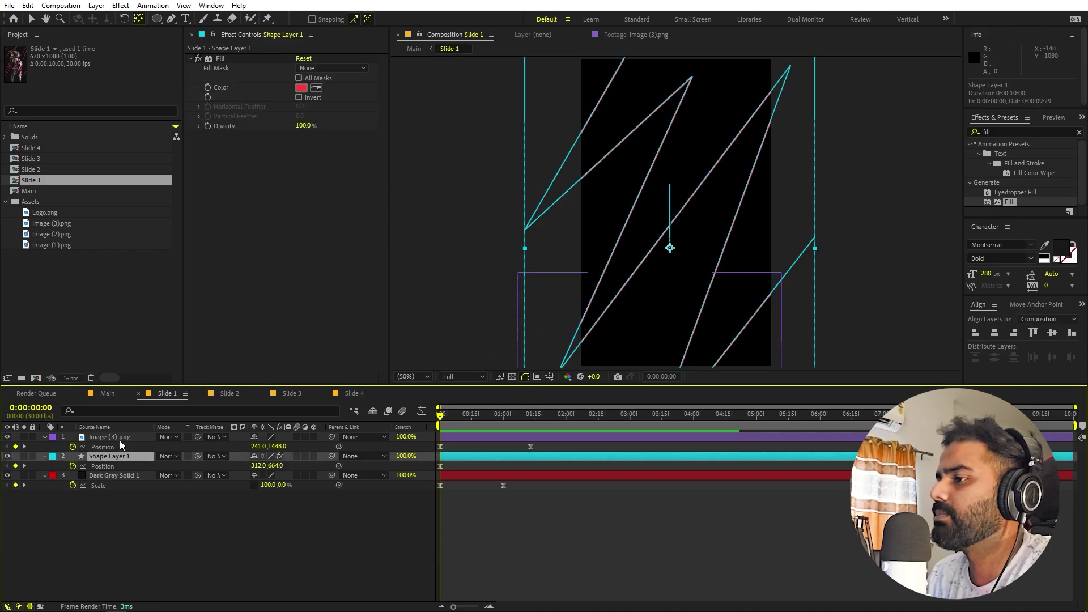
left_click(119, 439, "ctrl")
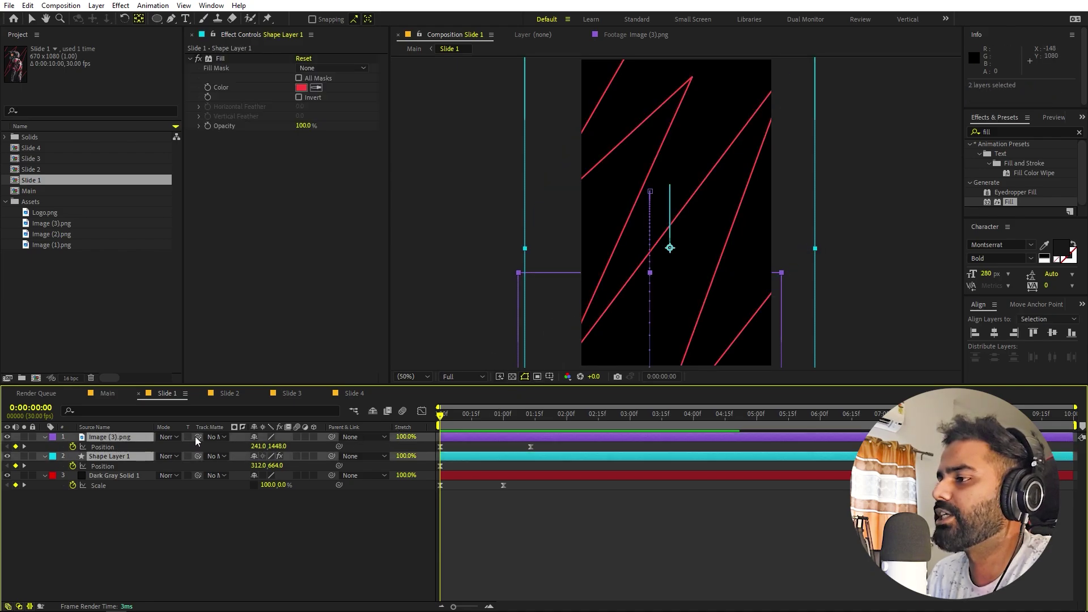
left_click_drag(197, 437, 91, 477)
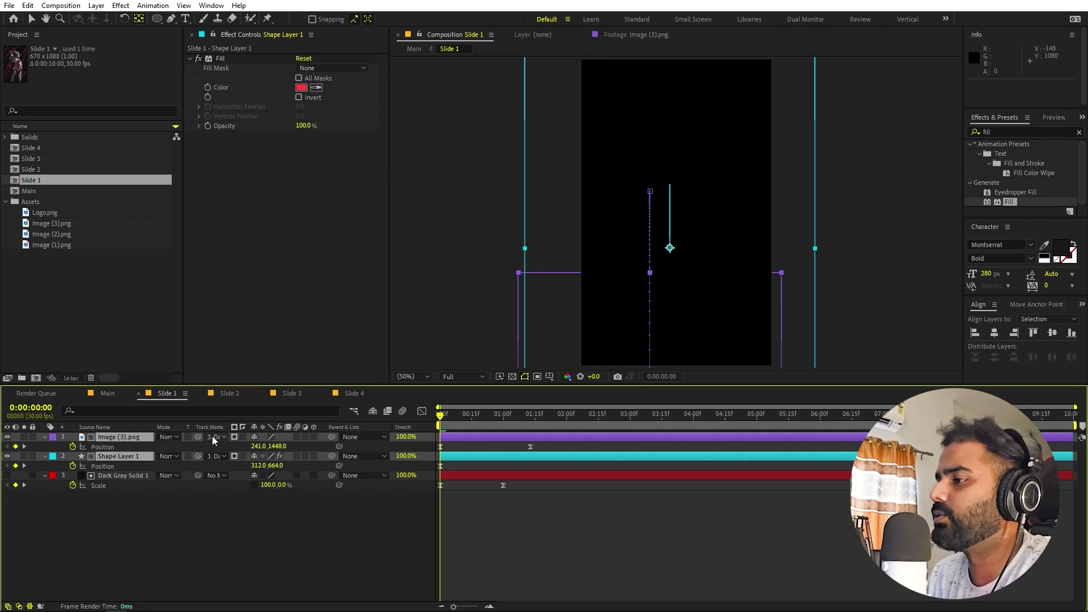
left_click_drag(478, 430, 527, 427)
left_click(7, 475)
left_click(85, 502)
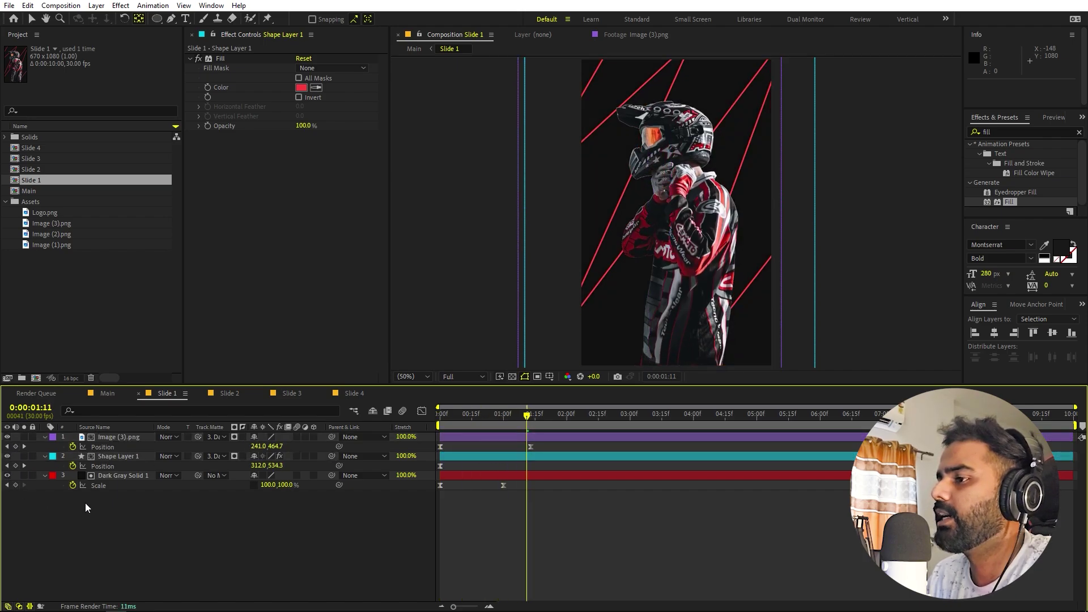
left_click(101, 475)
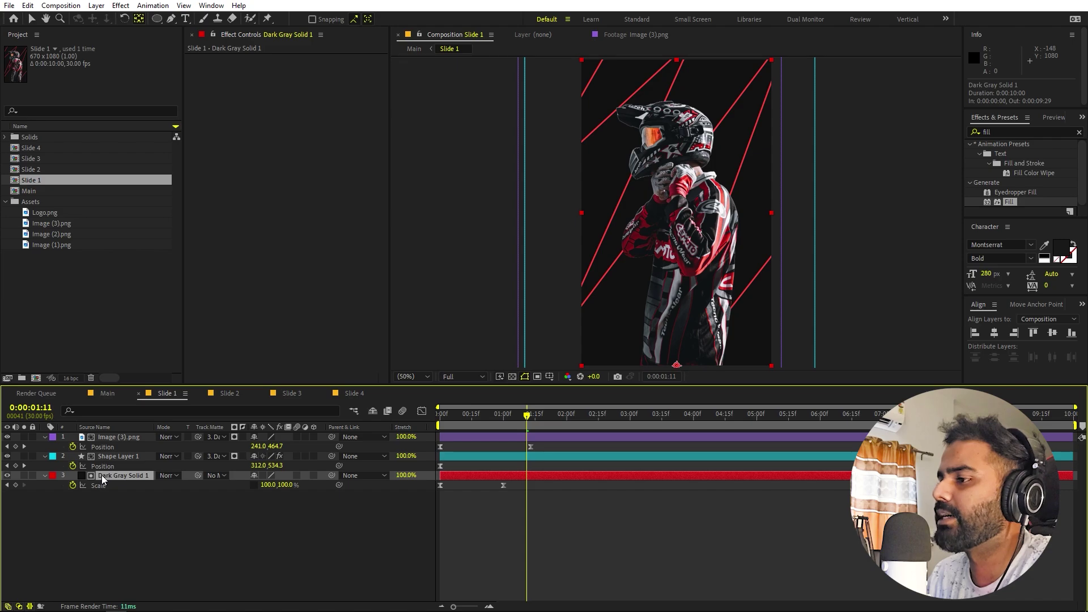
key("ctrl+d")
left_click_drag(101, 475, 103, 464)
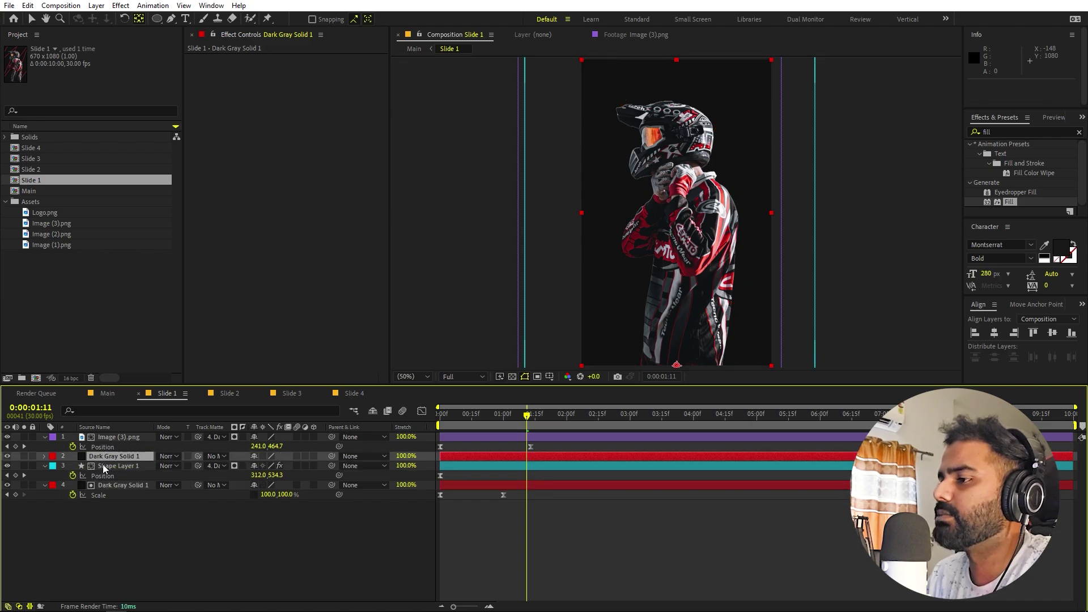
left_click(104, 467)
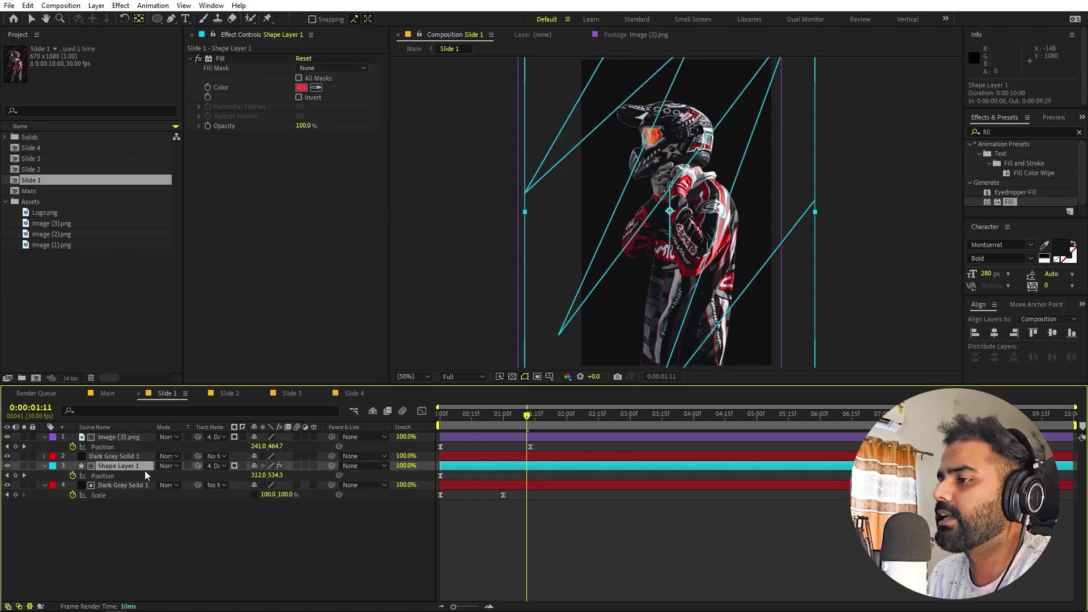
left_click(219, 466)
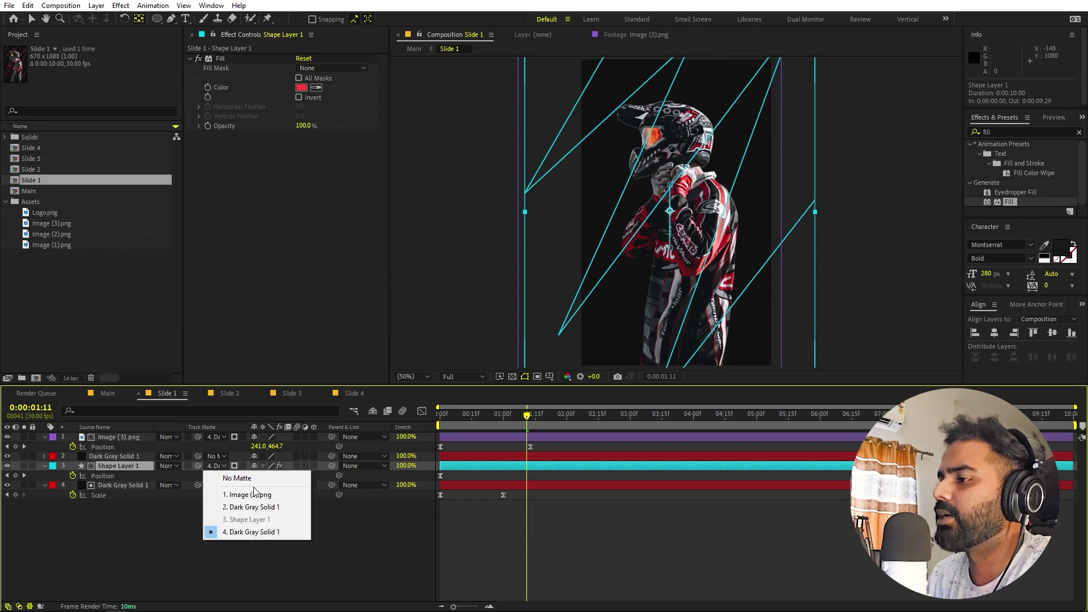
left_click(147, 512)
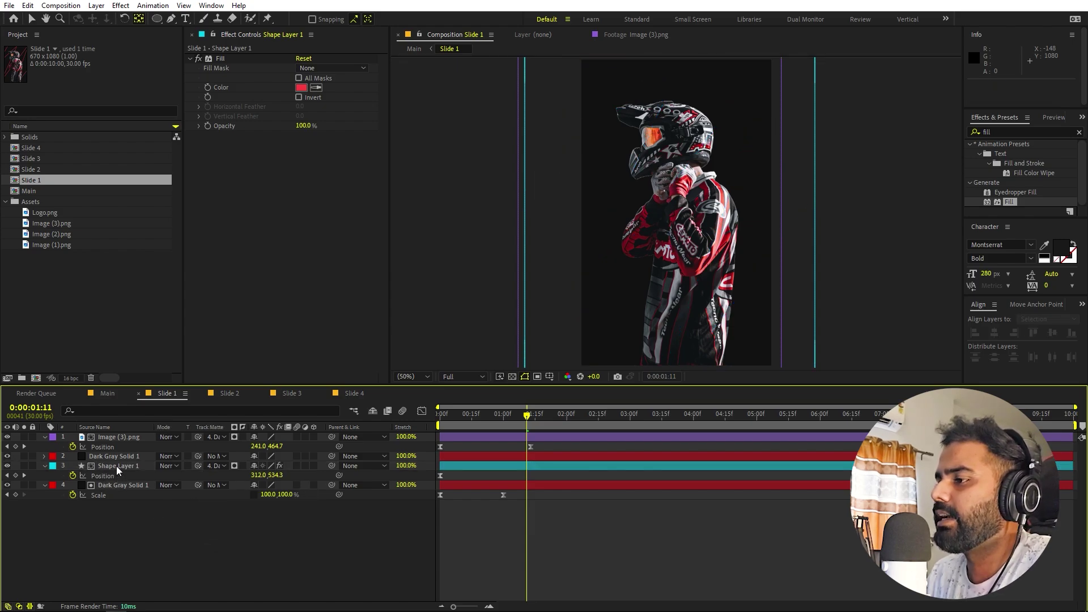
left_click(115, 459)
key("Delete")
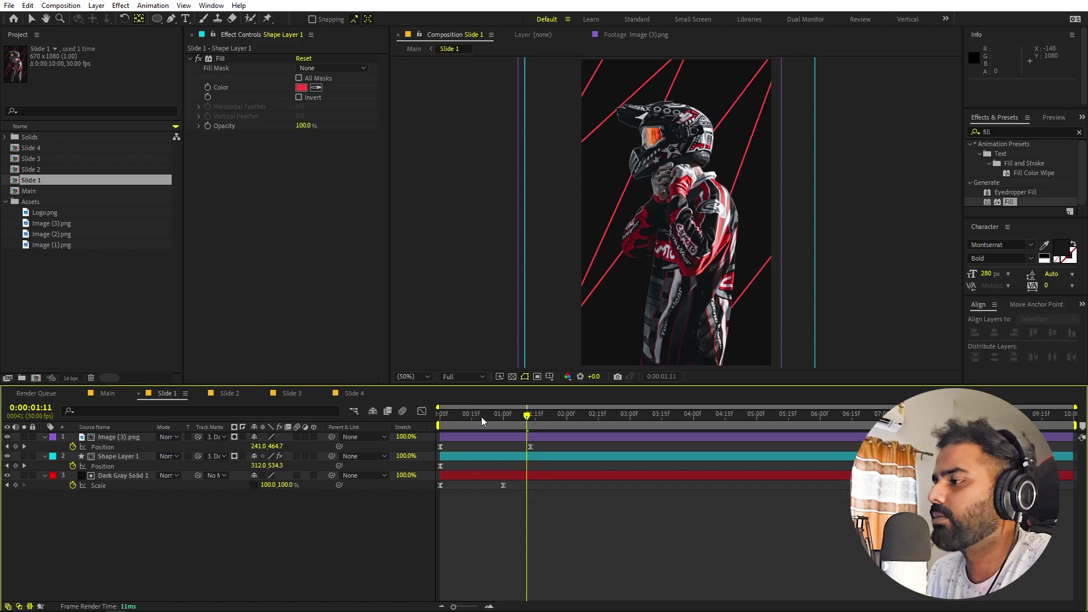
Step: Preview the matted Slide 1 animation from the start of the composition
key("Home")
key("space")
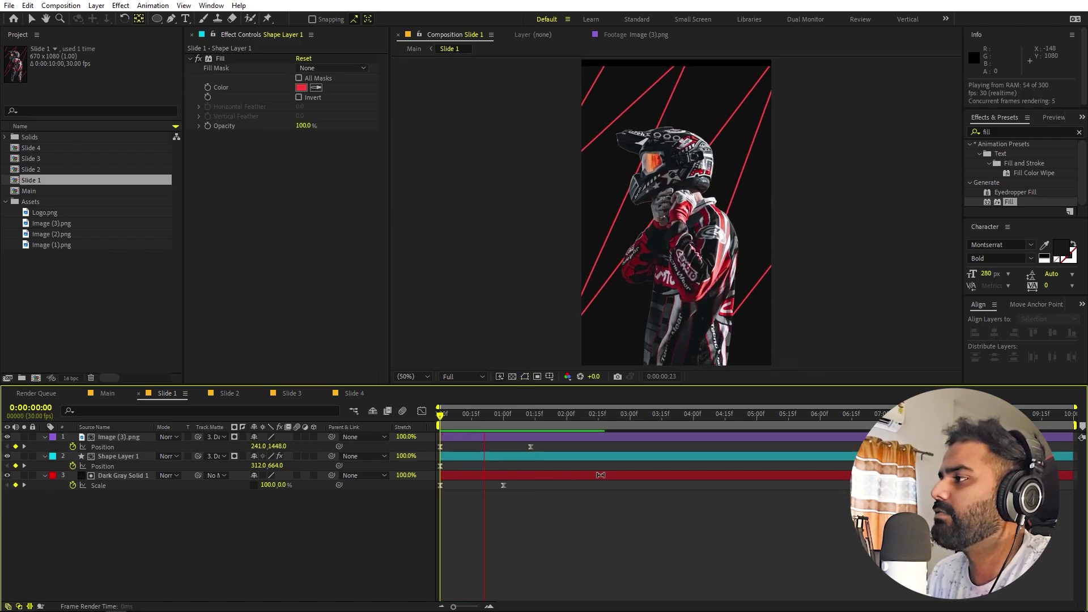
key("space")
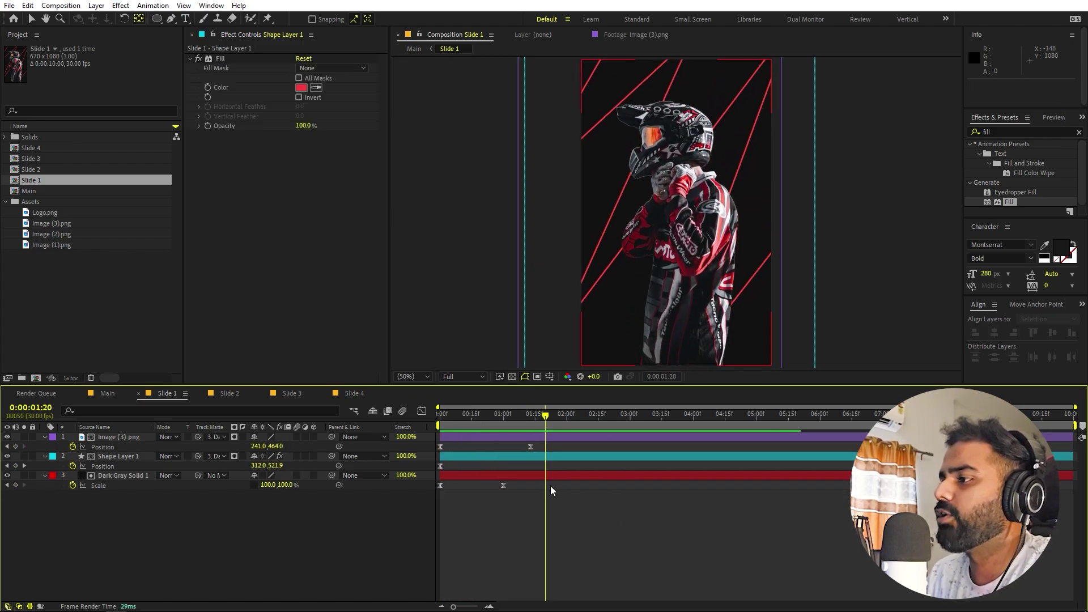
Step: Open the Slide 2 composition and move Red Solid 1's anchor point to the middle of its left edge
left_click(225, 388)
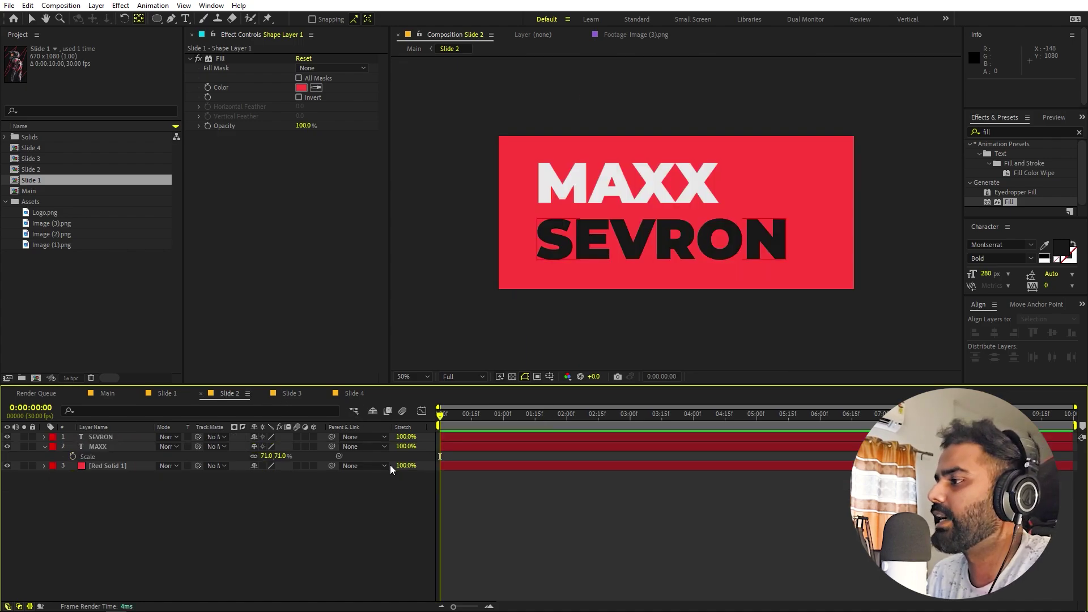
left_click(103, 465)
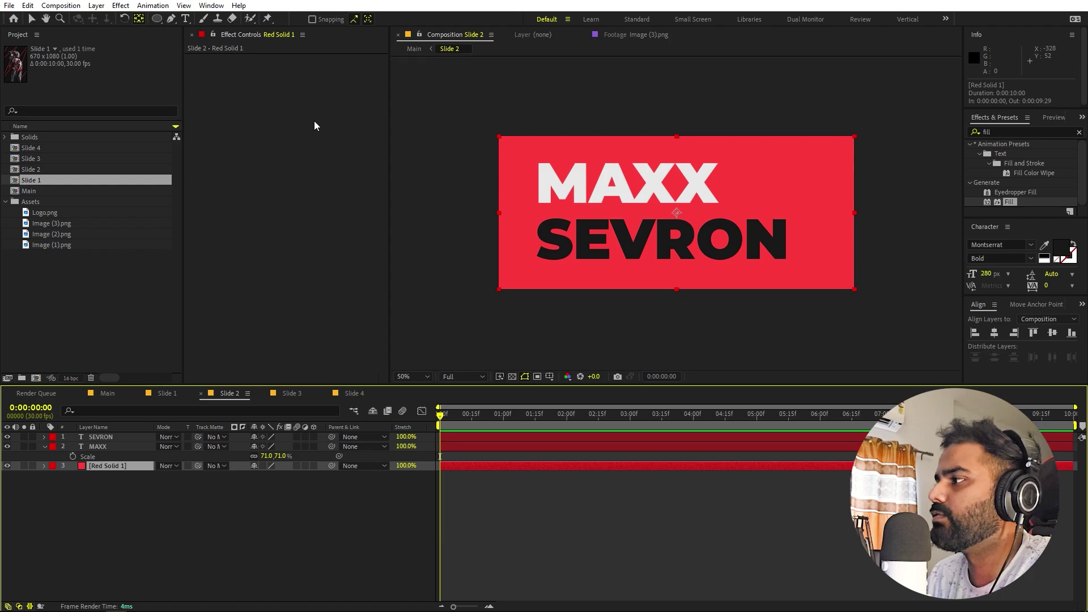
left_click_drag(678, 216, 499, 213)
Step: Add a 100% Scale keyframe to Red Solid 1 at about 0:00:01:02
left_click(107, 467)
key("s")
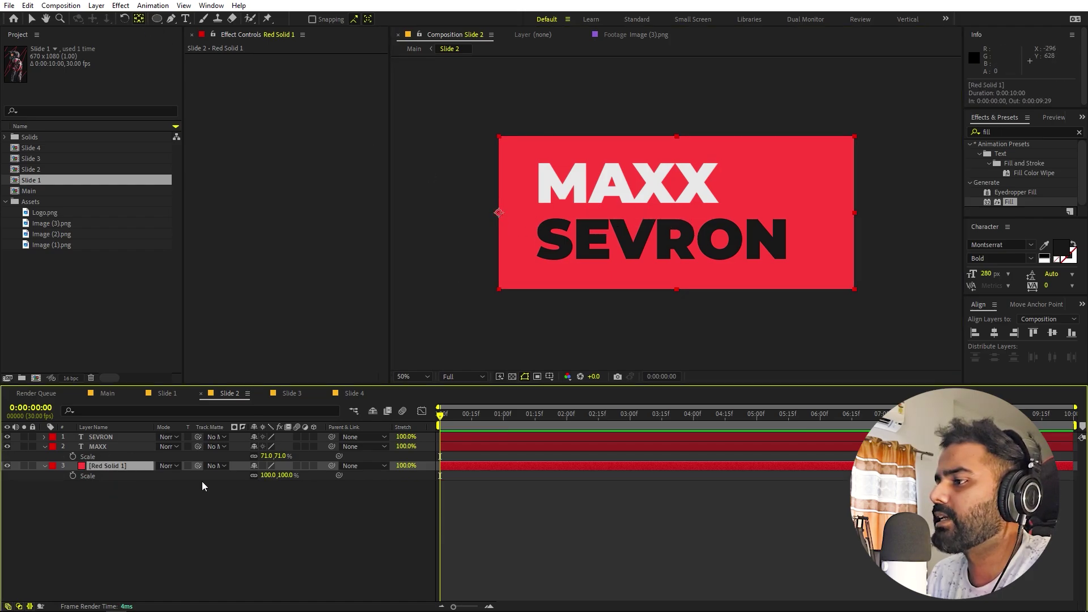
left_click(73, 476)
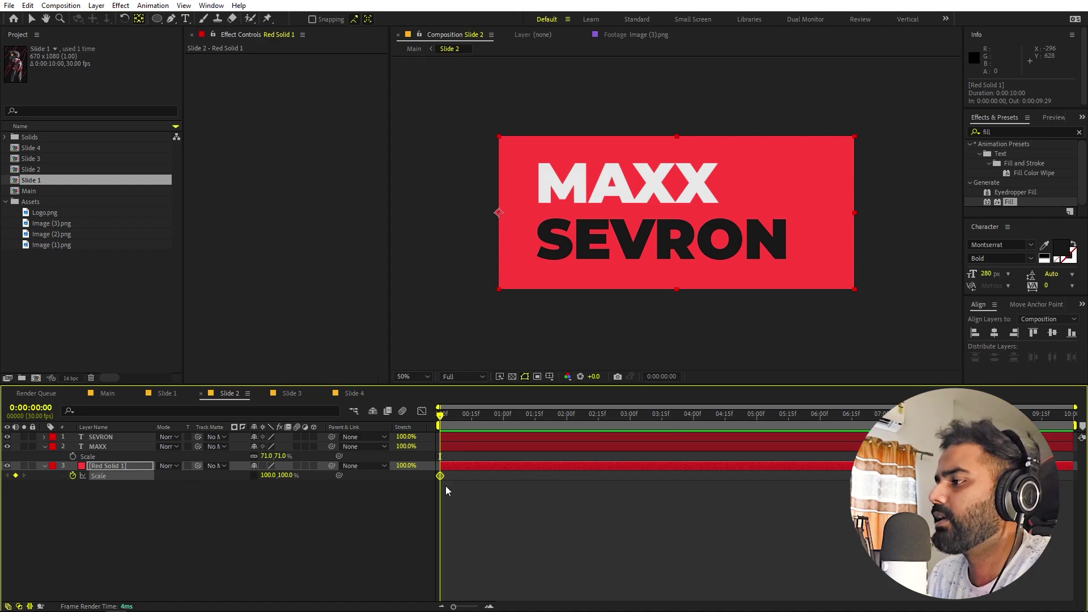
left_click_drag(441, 476, 508, 475)
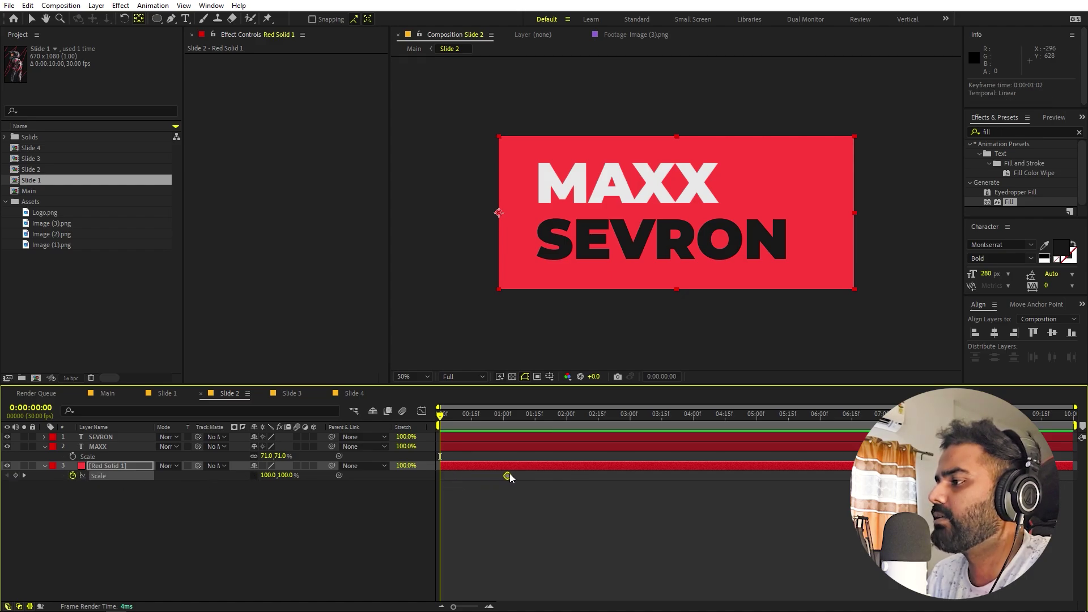
Step: Set Red Solid 1's horizontal scale to 0% at 0:00:00:00, keeping the vertical scale at 100%
left_click(507, 418)
key("Home")
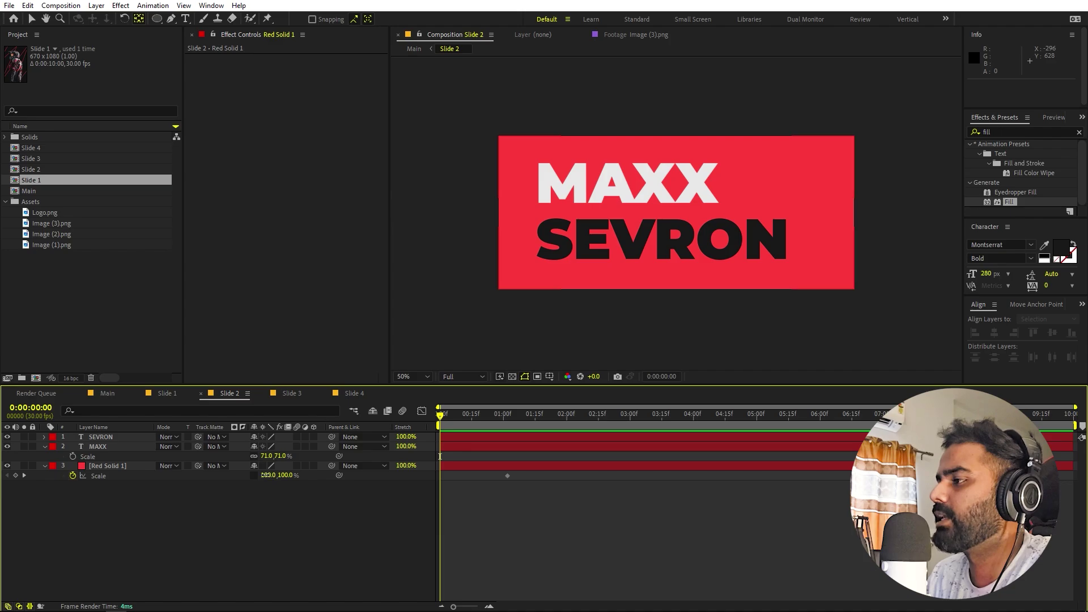
left_click_drag(266, 476, 226, 481)
left_click(266, 475)
type("0")
key("Return")
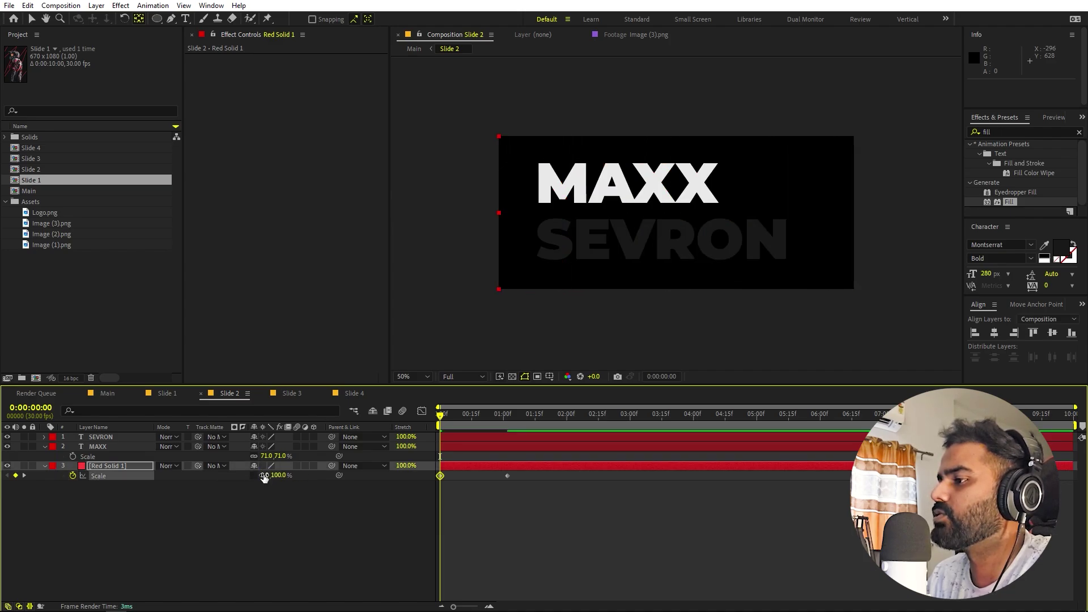
Step: Keyframe the Position of MAXX and SEVRON at 0:00:01:02 and move both texts horizontally past the slide's left edge at 0:00:00:00
left_click(125, 448)
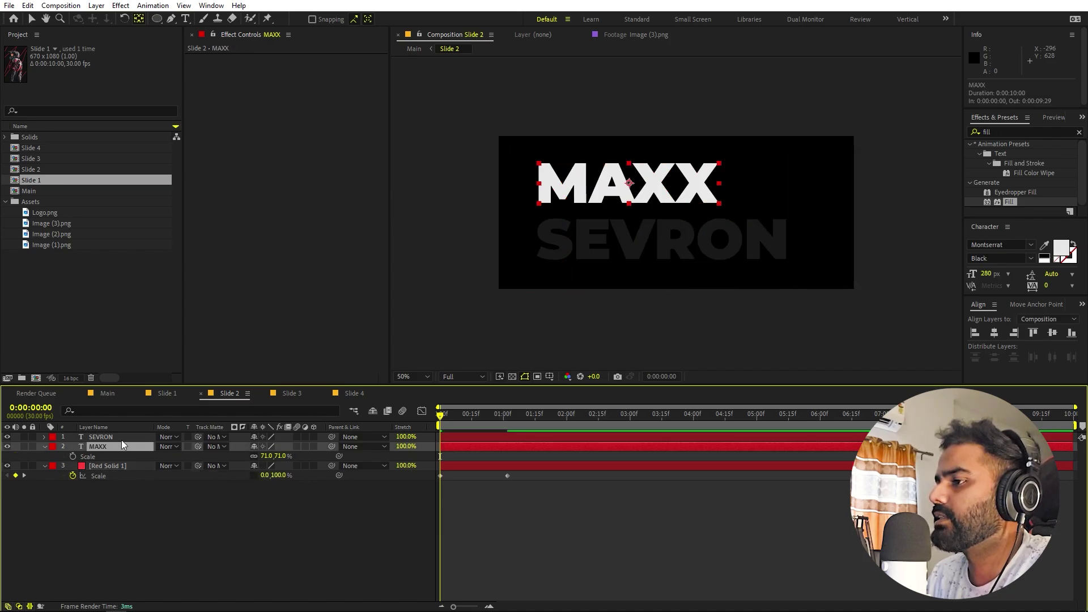
left_click(122, 438, "ctrl")
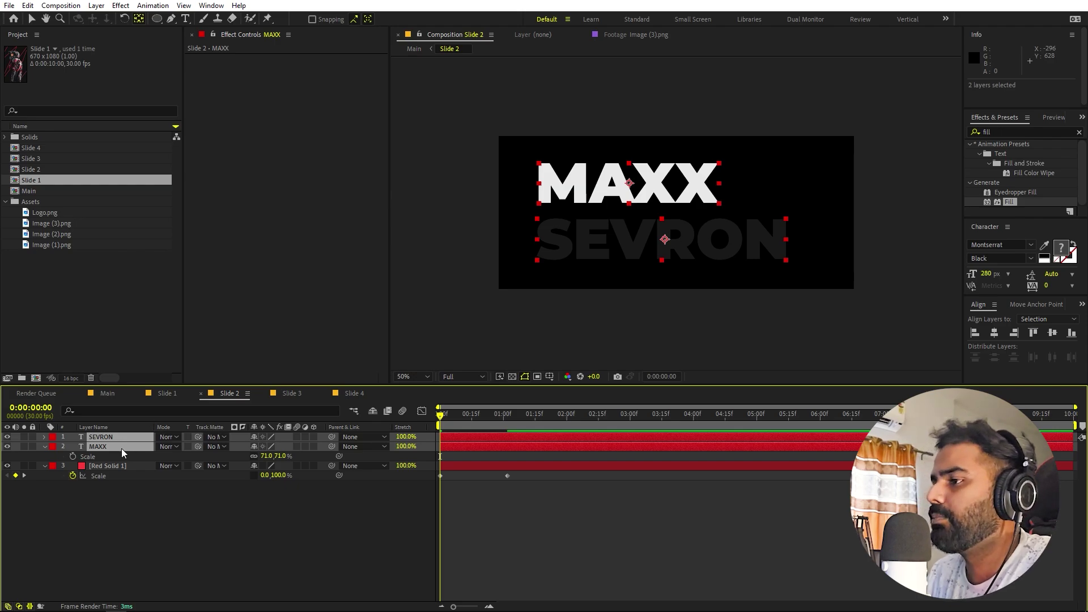
key("alt+shift+p")
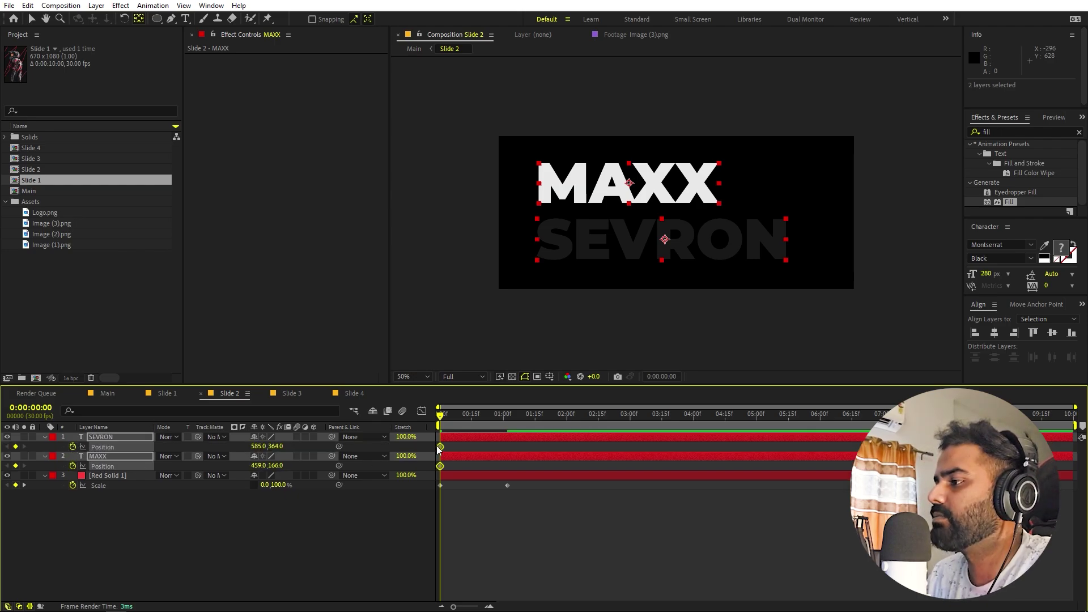
left_click_drag(439, 446, 507, 466)
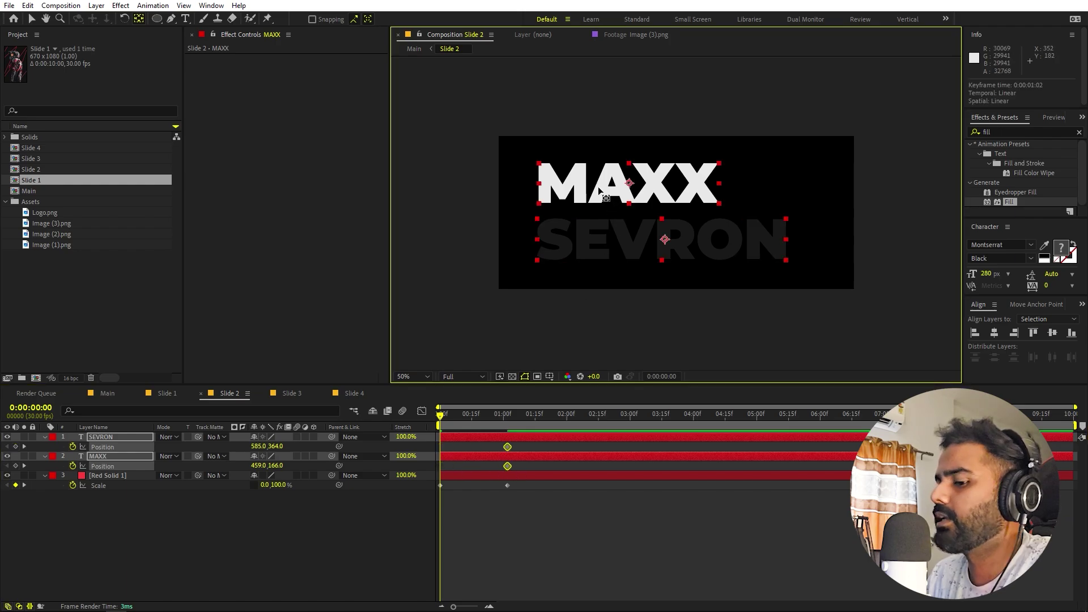
key("v")
left_click_drag(600, 190, 338, 221)
Step: Ease the Position keyframes of MAXX and SEVRON and shift their speed peak to the very start
left_click_drag(531, 445, 385, 475)
key("F9")
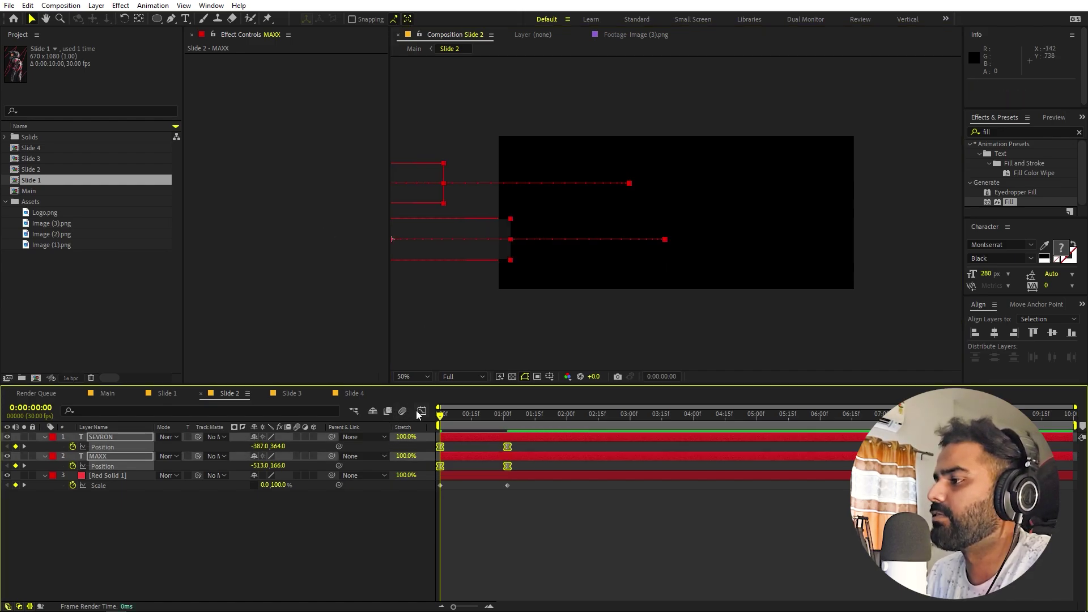
left_click(421, 411)
left_click_drag(499, 569, 416, 573)
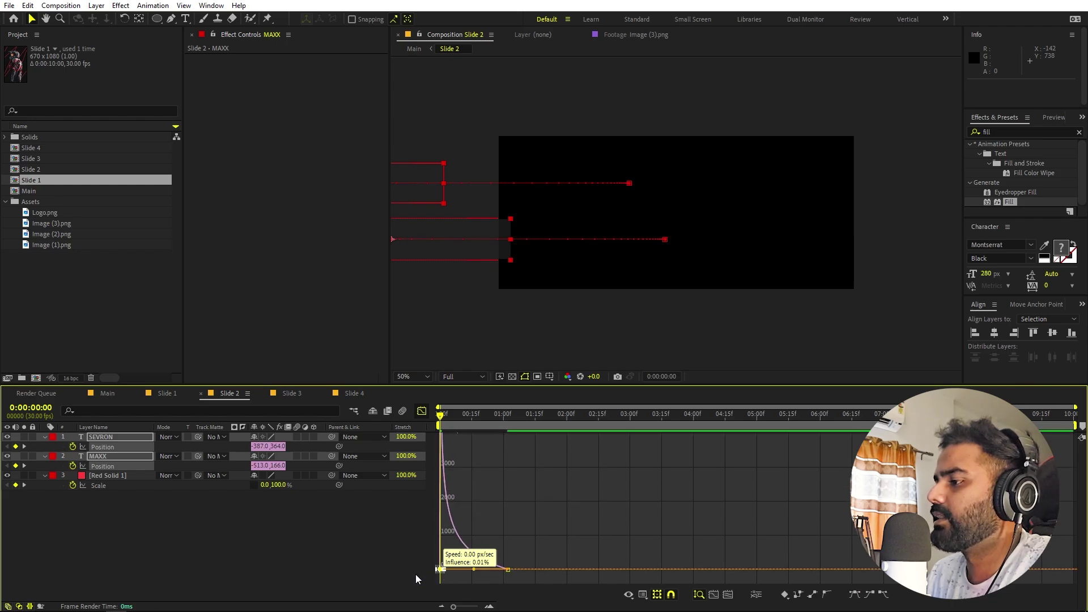
left_click(421, 412)
Step: Ease Red Solid 1's Scale keyframes, shift the speed peak toward the start, and preview Slide 2
left_click(439, 481)
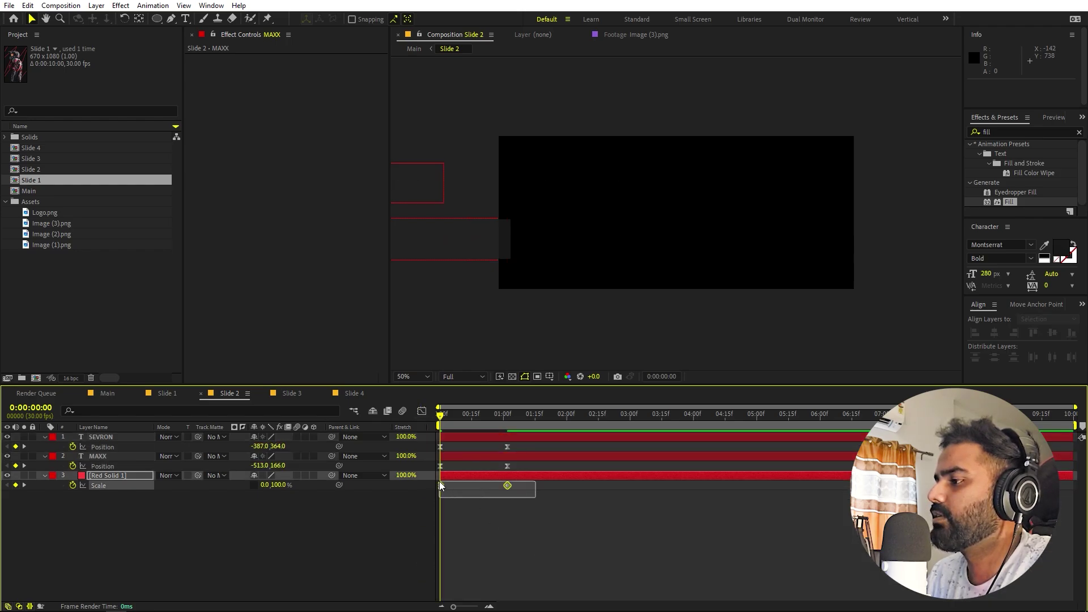
left_click(421, 411)
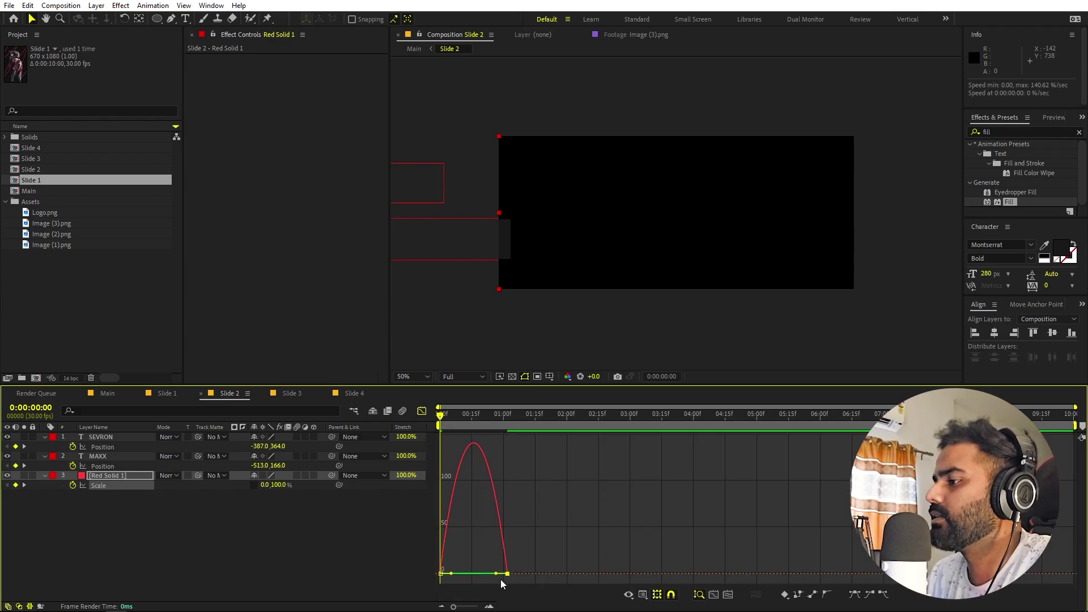
left_click_drag(499, 574, 460, 572)
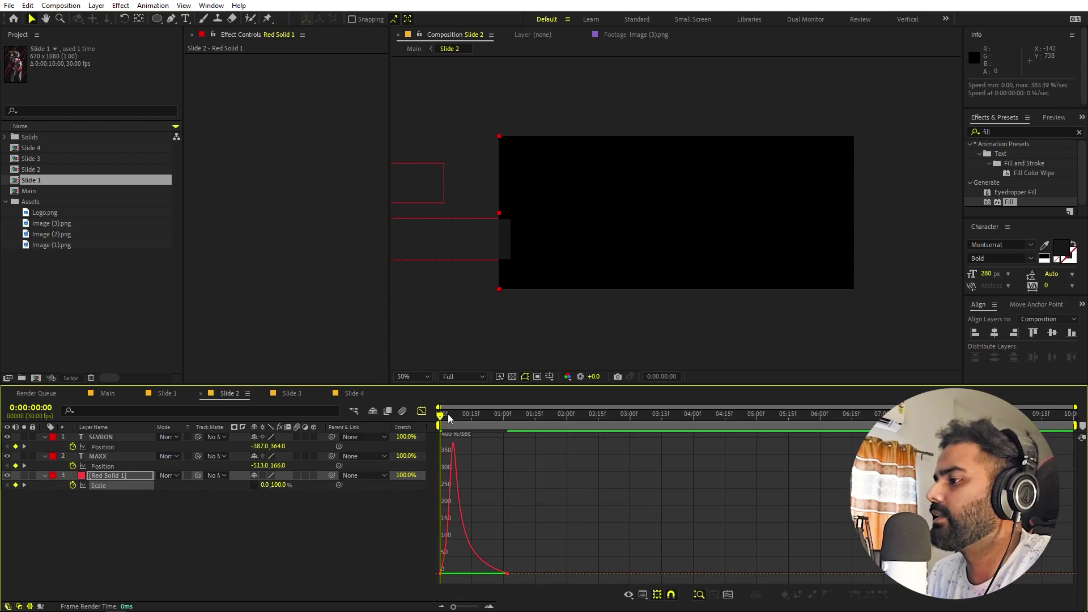
left_click(422, 411)
key("space")
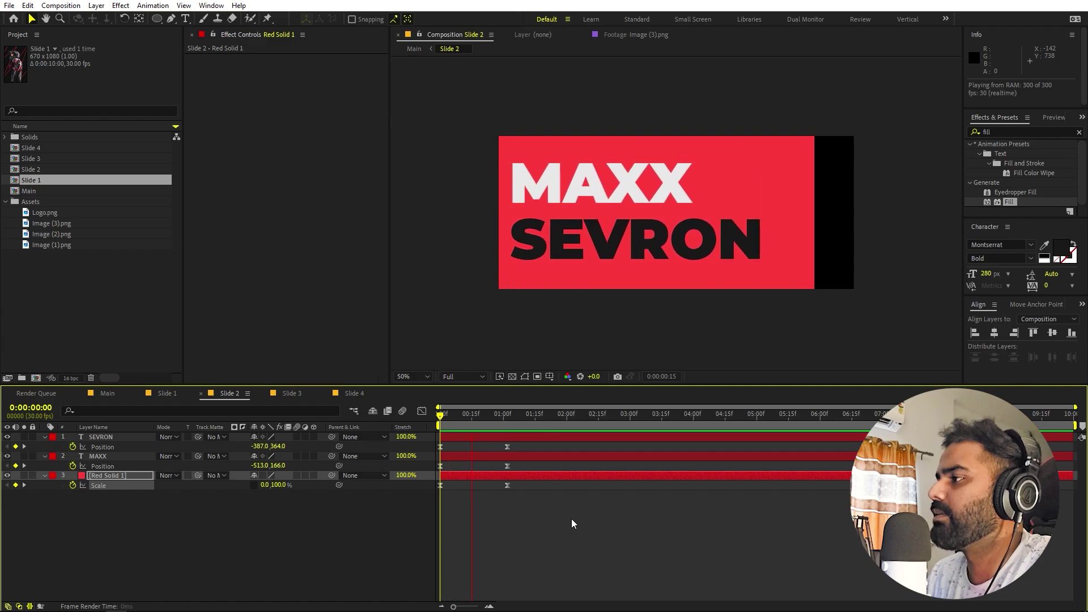
left_click(570, 542)
Step: Stagger the text layers by starting MAXX about 4 frames and SEVRON about 8 frames after Red Solid 1, and preview the timing
left_click(467, 436)
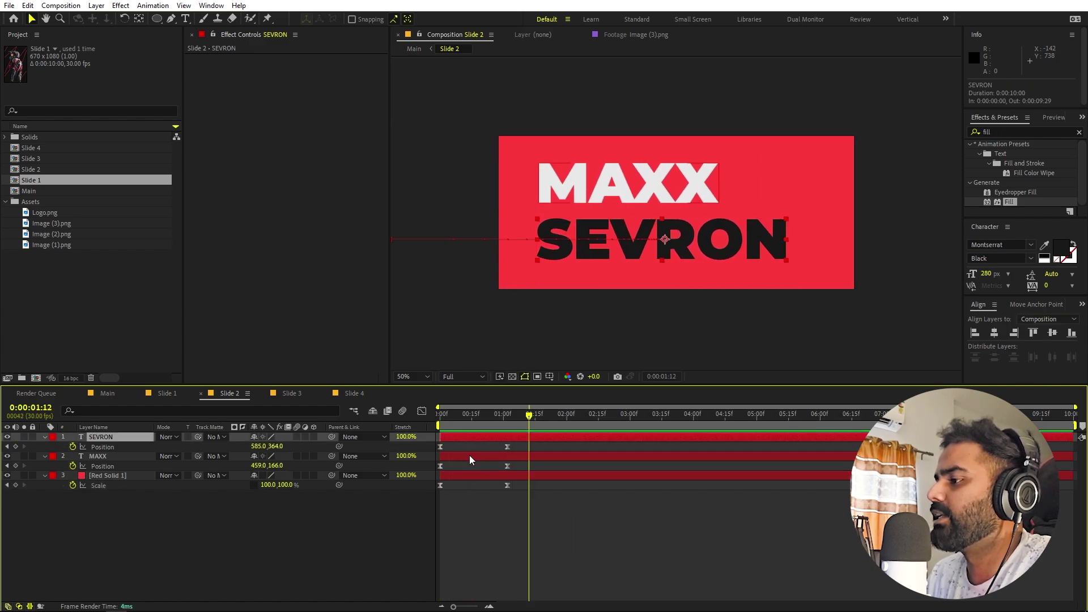
left_click(469, 454, "shift")
left_click_drag(465, 438, 540, 424)
left_click(468, 456)
key("space")
Step: Use Red Solid 1 as the track matte for SEVRON and MAXX, make the solid visible again, and preview the slide
left_click(104, 457, "shift")
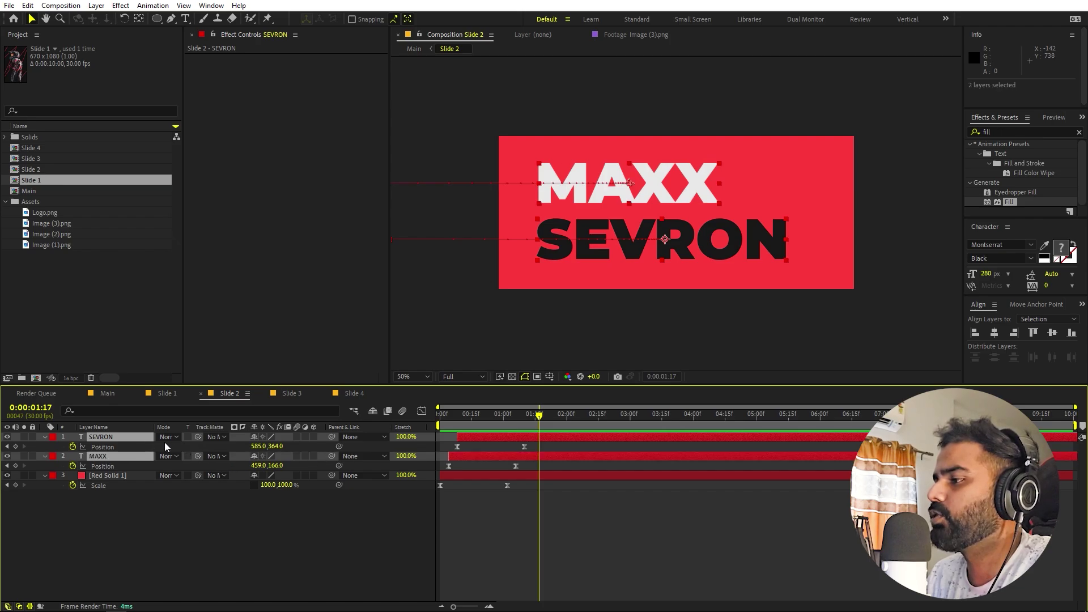
left_click_drag(197, 456, 110, 479)
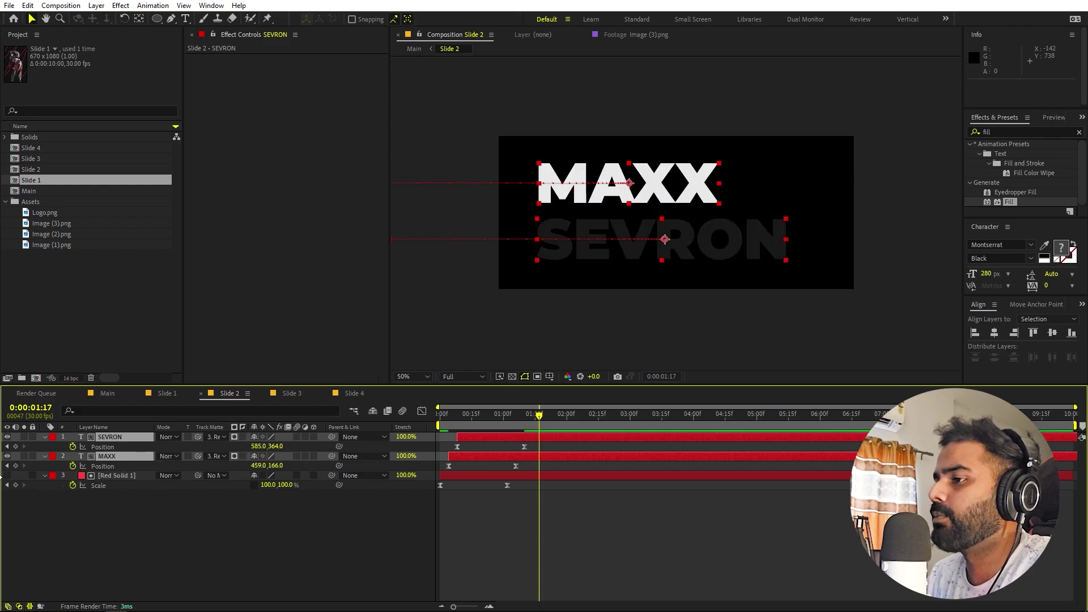
left_click(8, 476)
key("space")
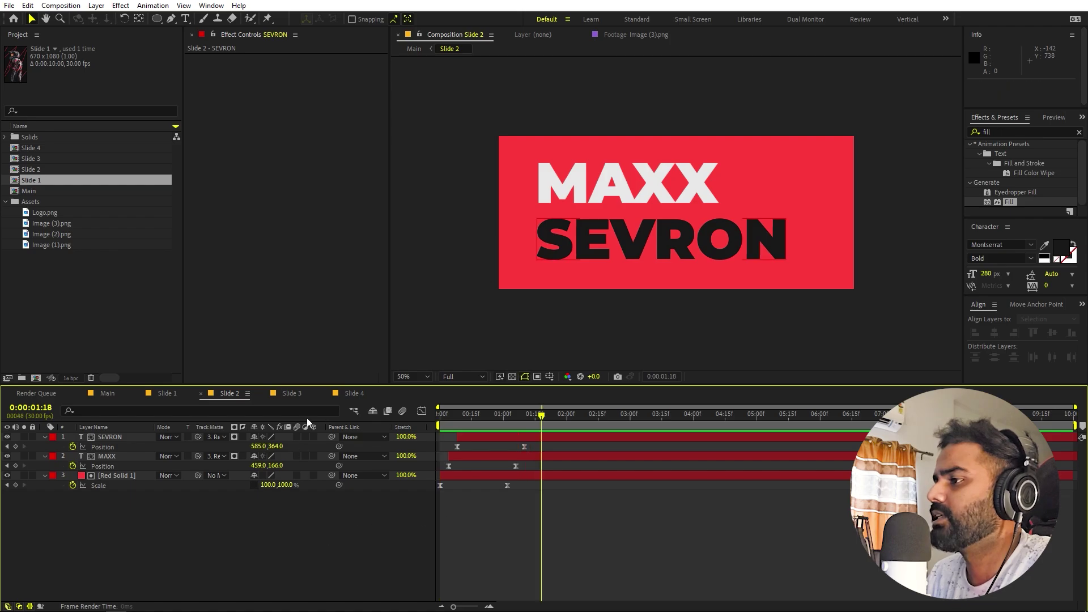
Step: In Slide 3, move White Solid 1's anchor point to the middle of its upper edge
left_click(292, 393)
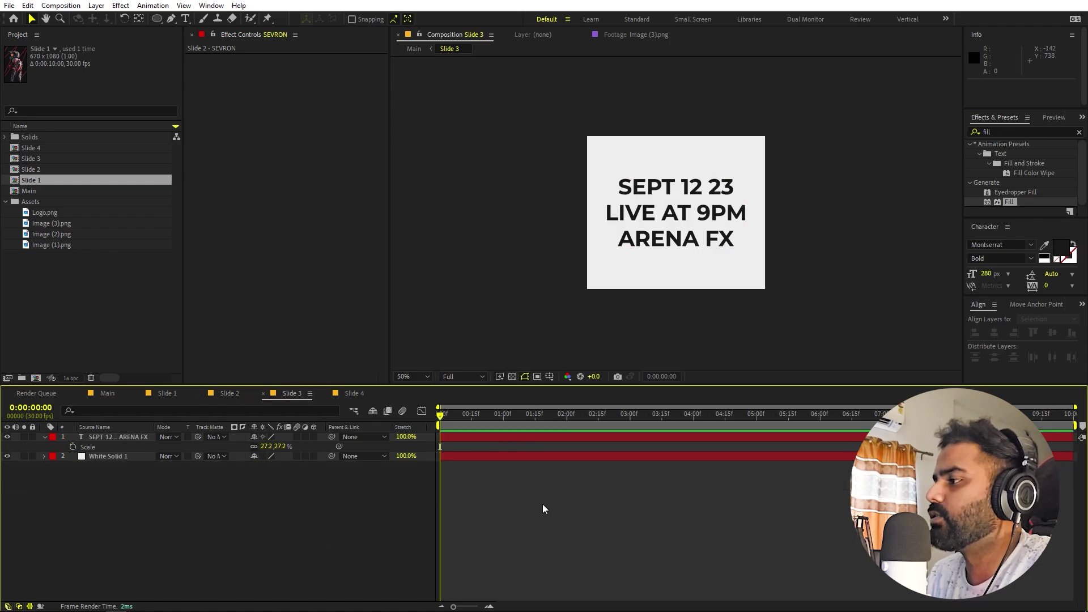
left_click(108, 455)
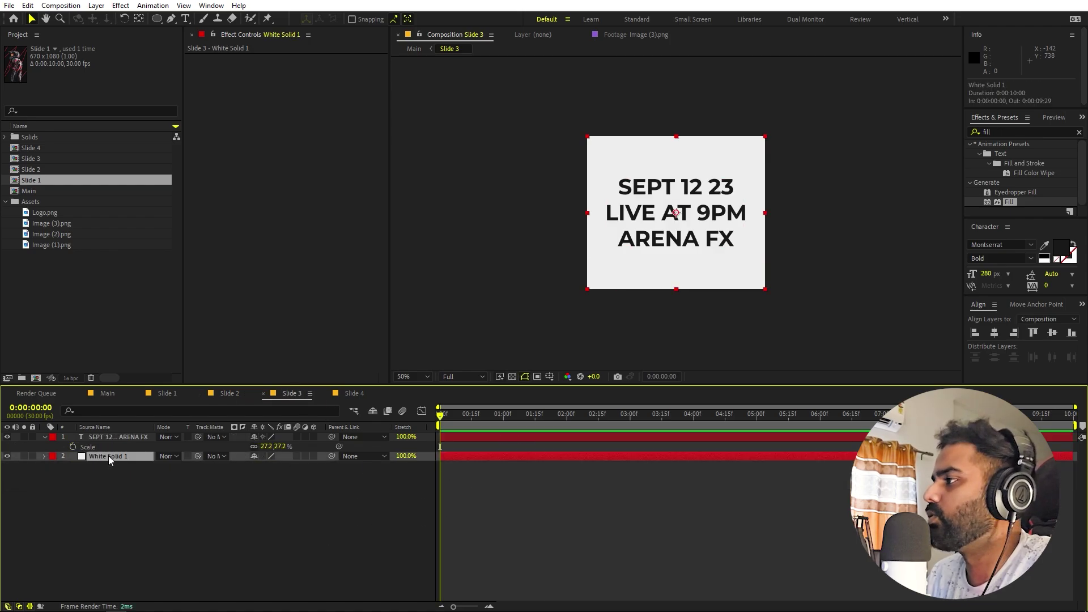
left_click(139, 18)
left_click_drag(677, 213, 677, 139)
Step: Keyframe White Solid 1's Scale from 100, 0% at the start to 100, 100% at about 0:00:01:01
key("s")
left_click(73, 466)
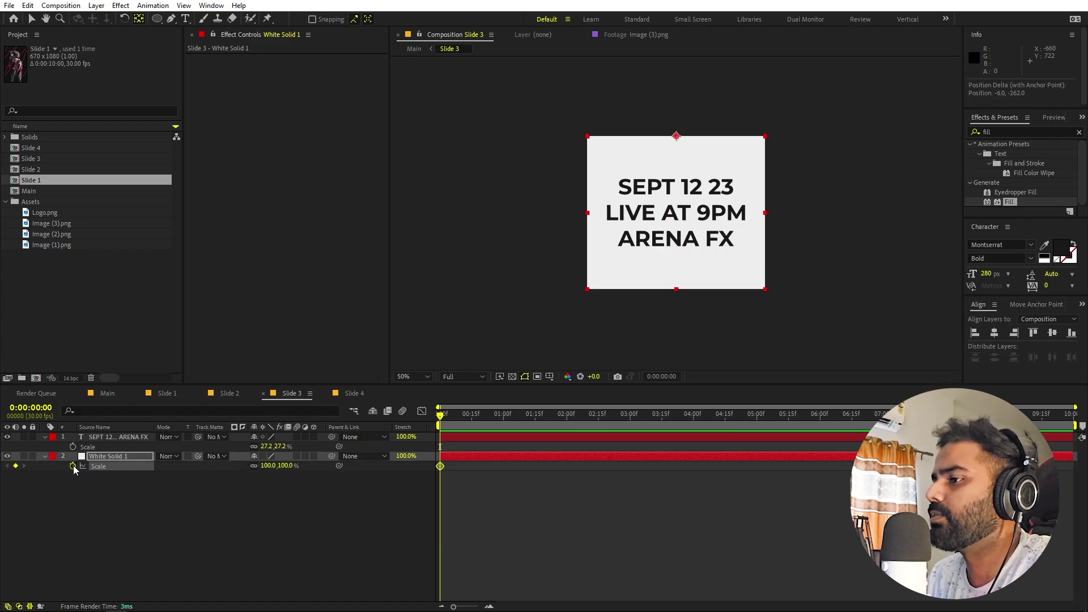
left_click_drag(441, 469, 507, 468)
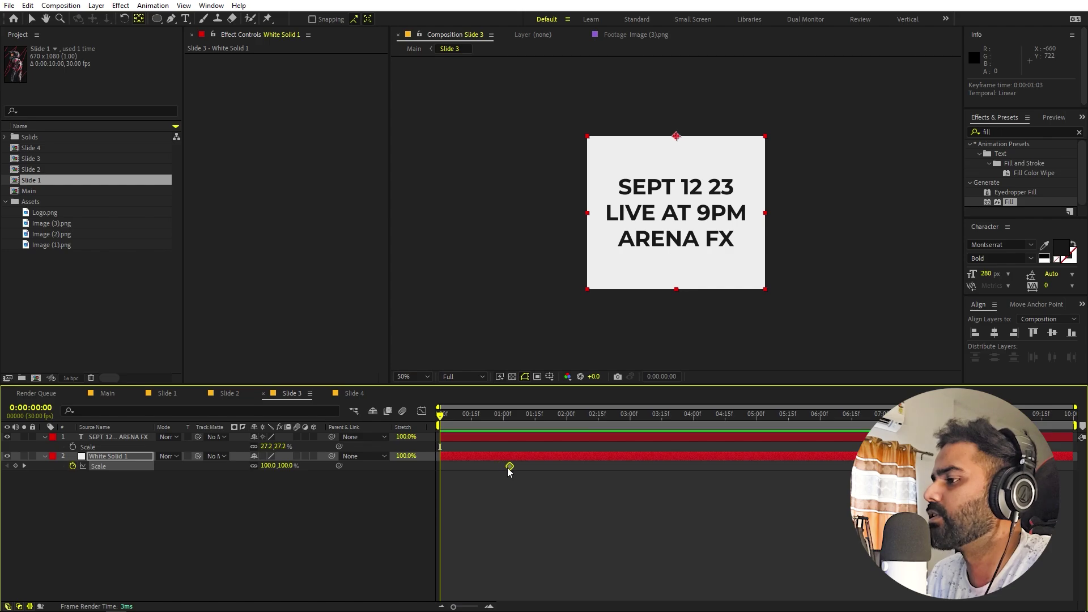
left_click(286, 466)
type("0")
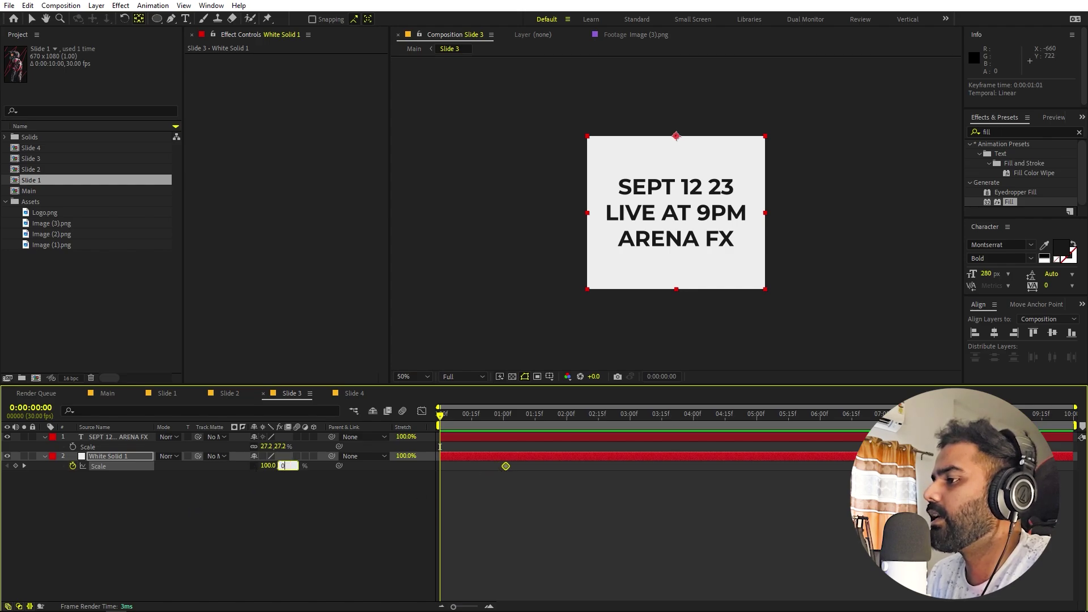
key("Return")
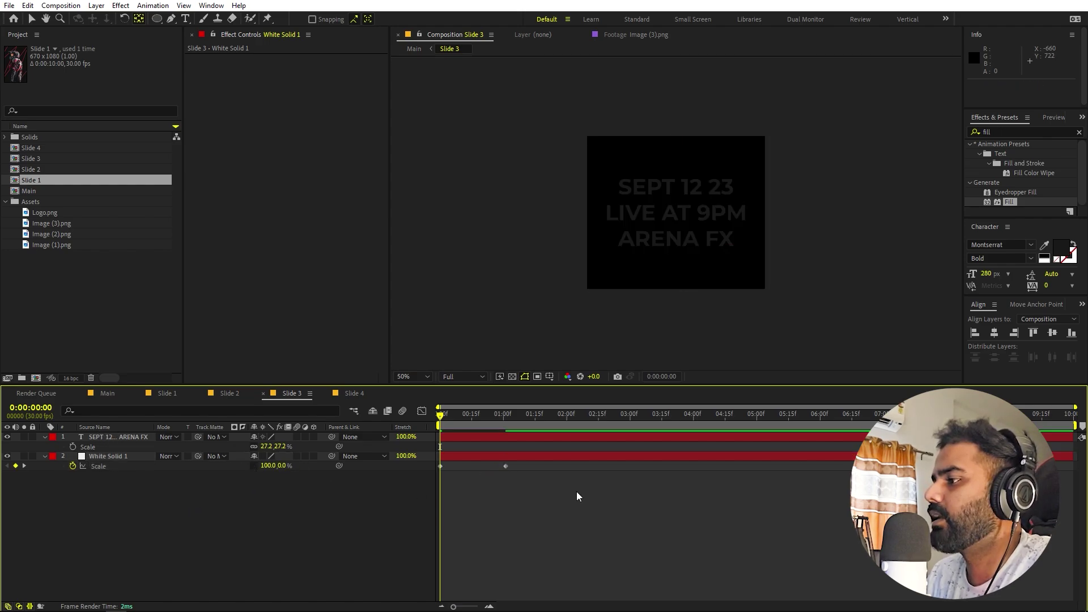
Step: Ease White Solid 1's Scale keyframes, shift the speed peak toward the start, and check the motion
left_click_drag(576, 491, 342, 461)
key("F9")
left_click(421, 410)
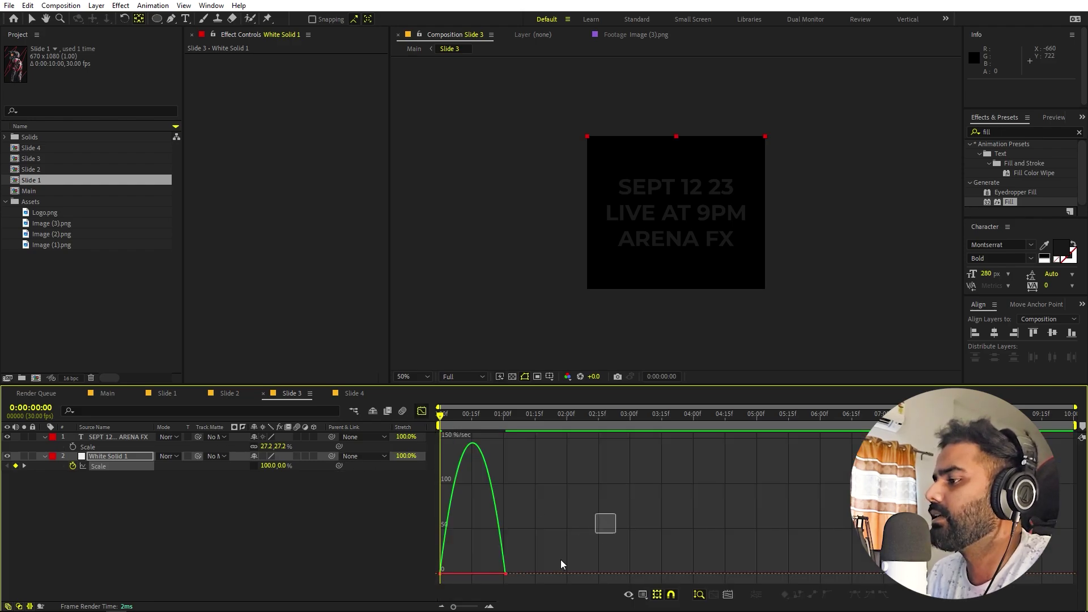
left_click(496, 569)
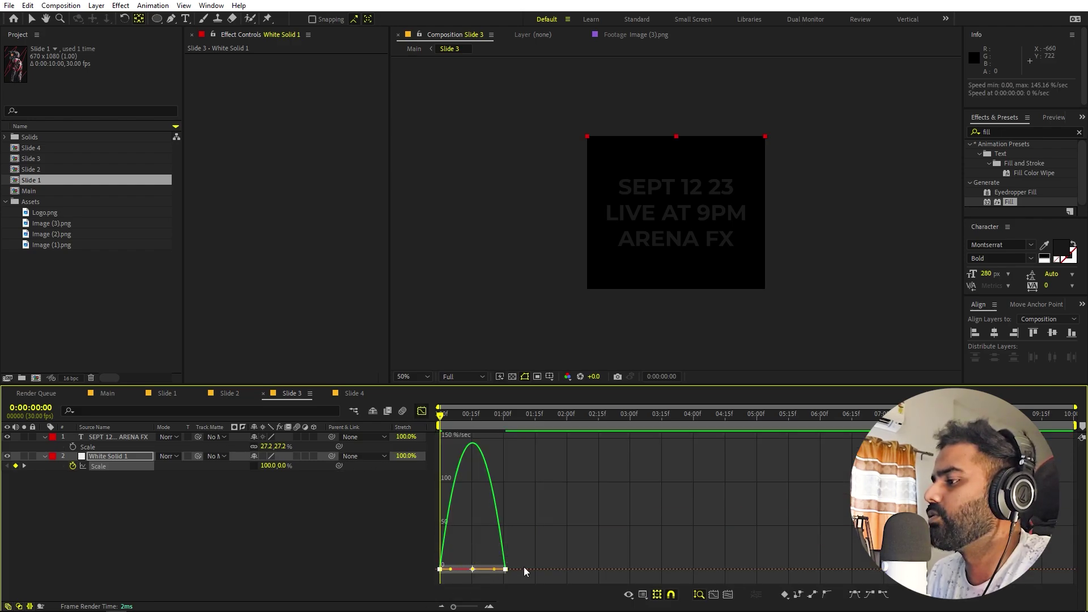
left_click_drag(494, 577, 449, 569)
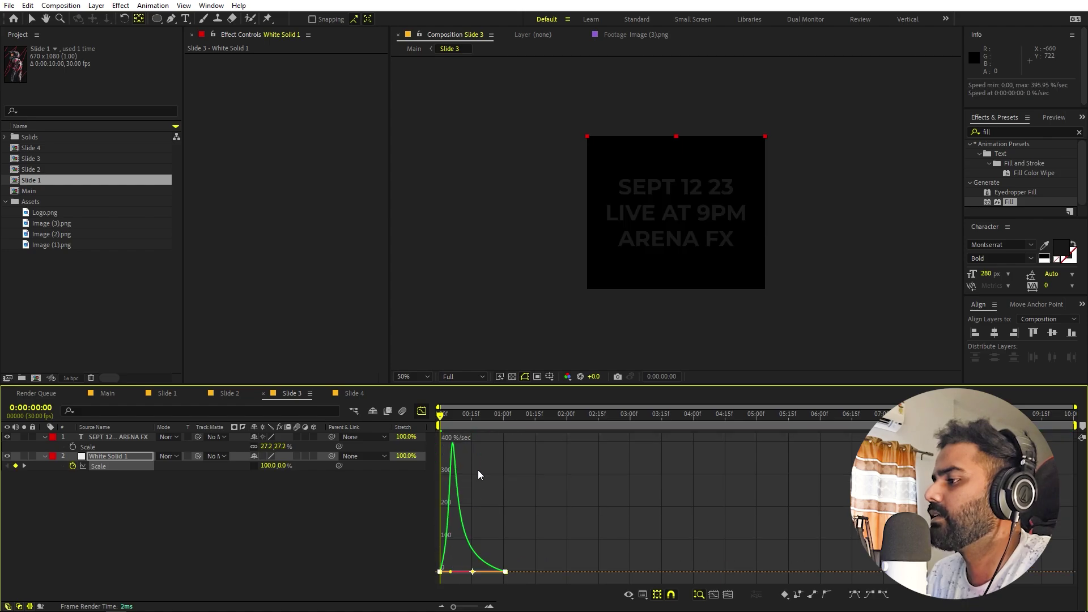
left_click(457, 426)
left_click_drag(463, 424, 390, 430)
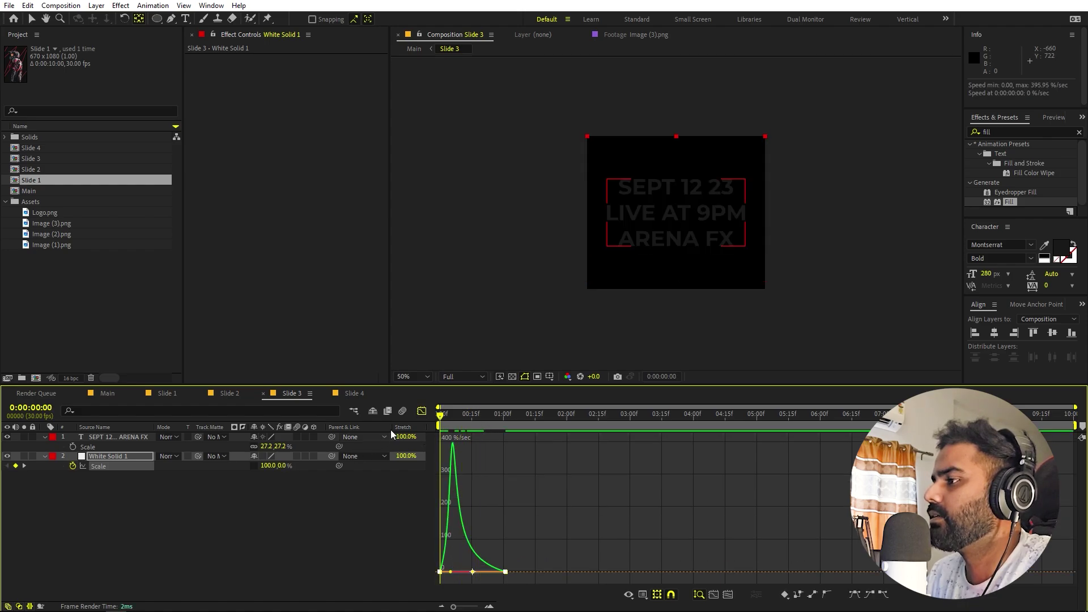
left_click(421, 411)
left_click(361, 485)
Step: Keyframe the event text's Position from 314, -34 at the start to 314, 270 at about 0:00:01:01
left_click(115, 440)
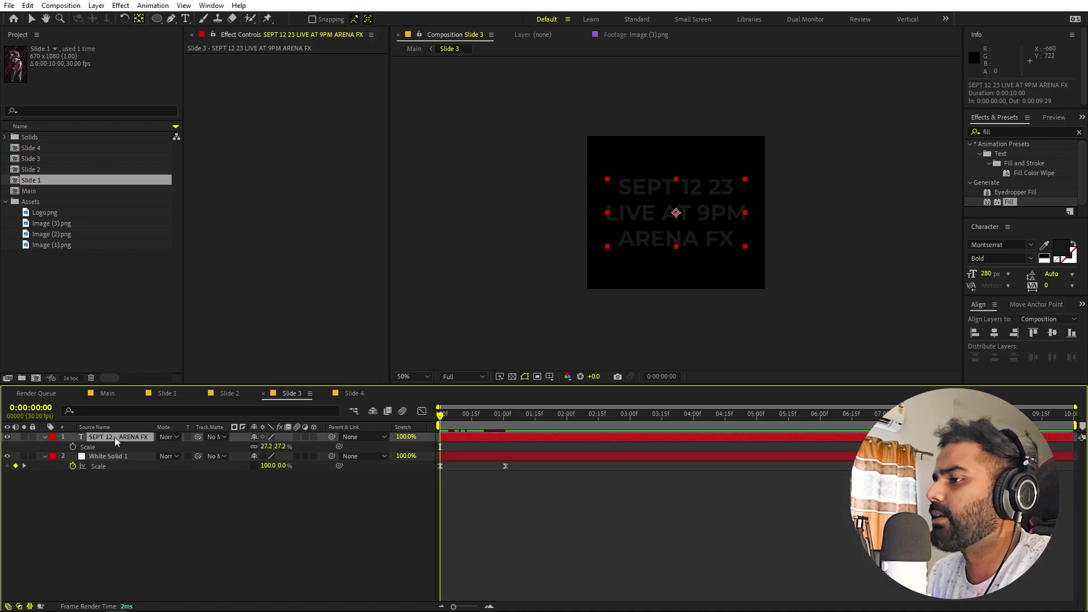
key("p")
left_click(72, 446)
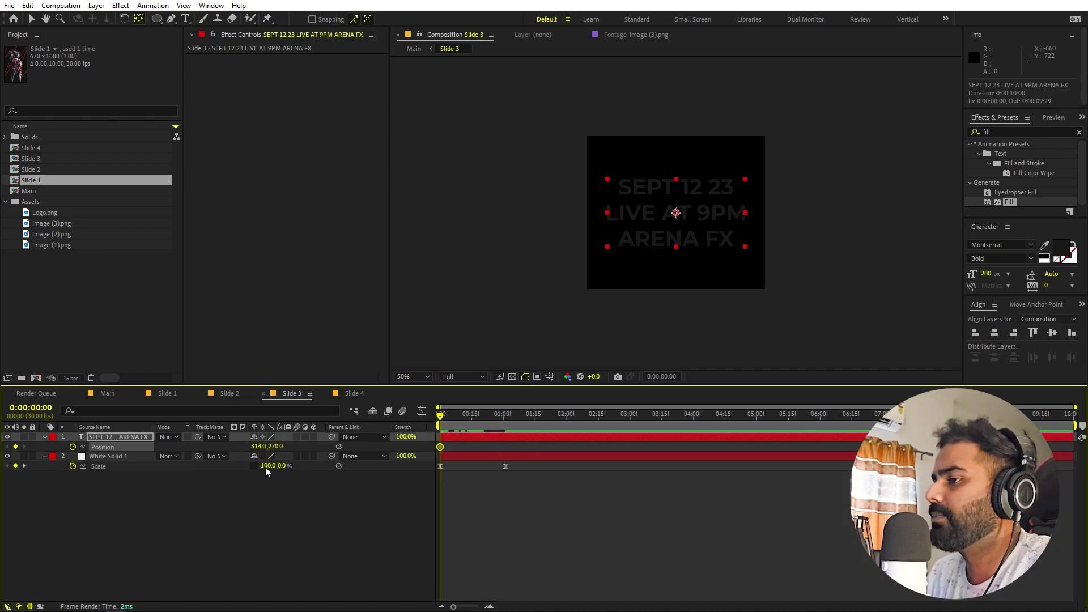
left_click_drag(440, 447, 505, 447)
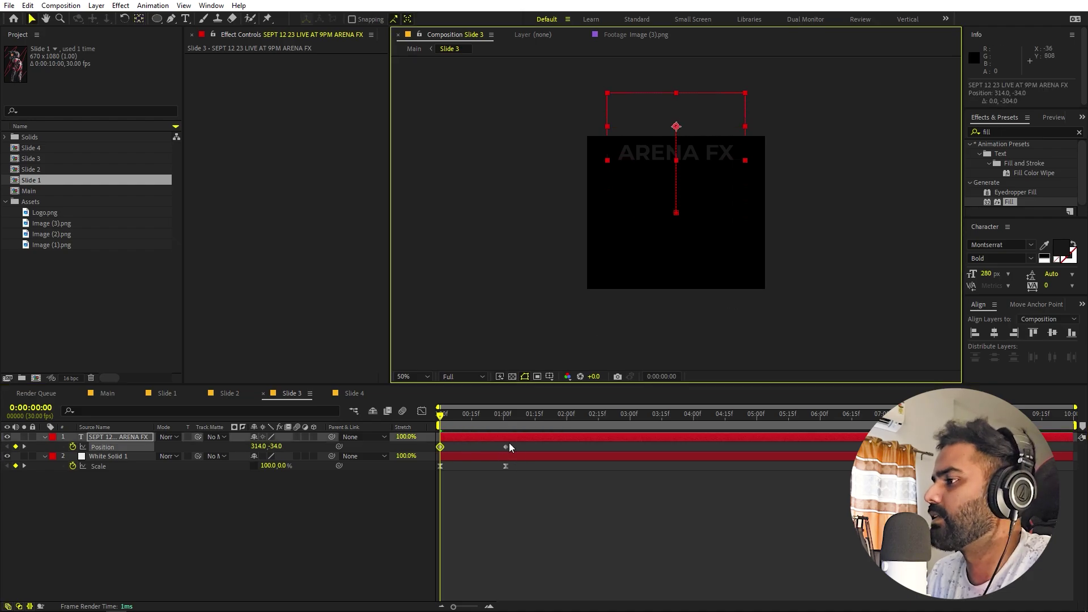
Step: Ease the event text's Position keyframes with the speed peak shifted toward the start, and preview Slide 3
key("shift+F3")
key("shift+F3")
key("space")
key("space")
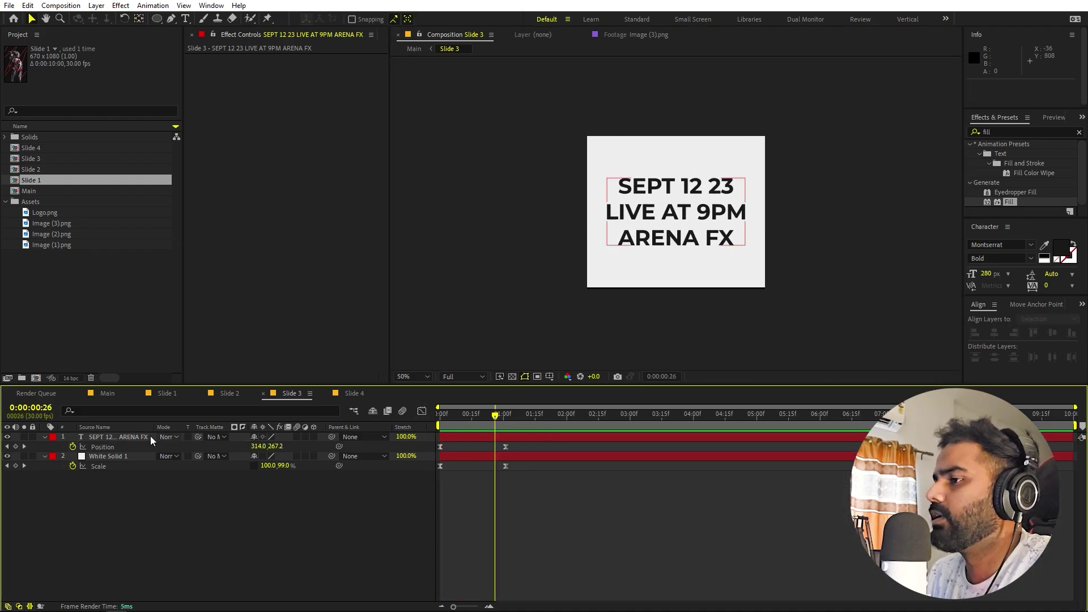
Step: Use White Solid 1 as the event text's track matte, make the solid visible again, and preview Slide 3
left_click(141, 437)
left_click_drag(198, 436, 131, 456)
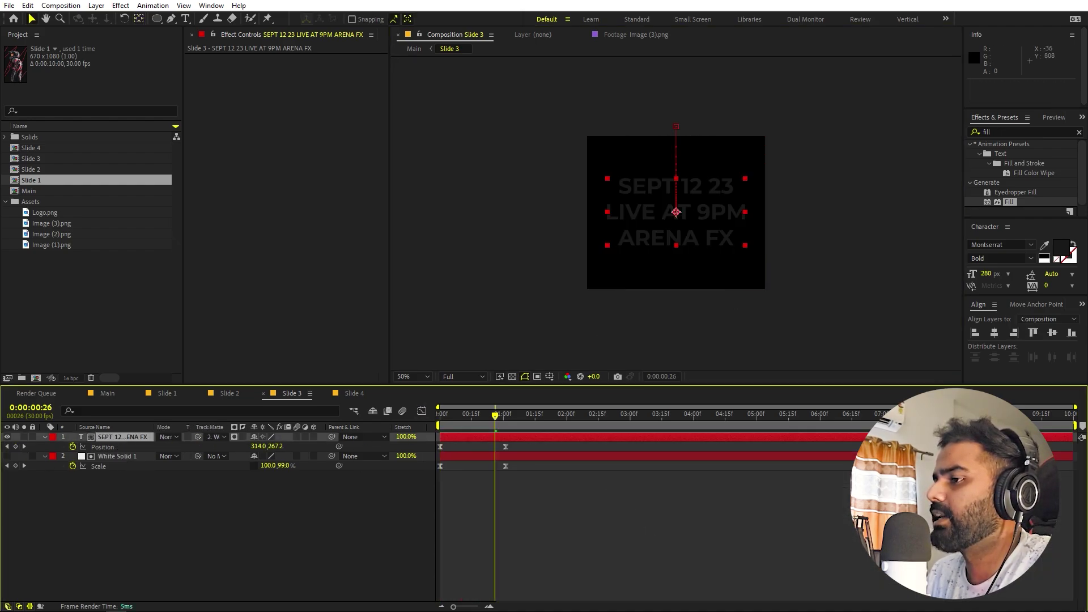
left_click(9, 455)
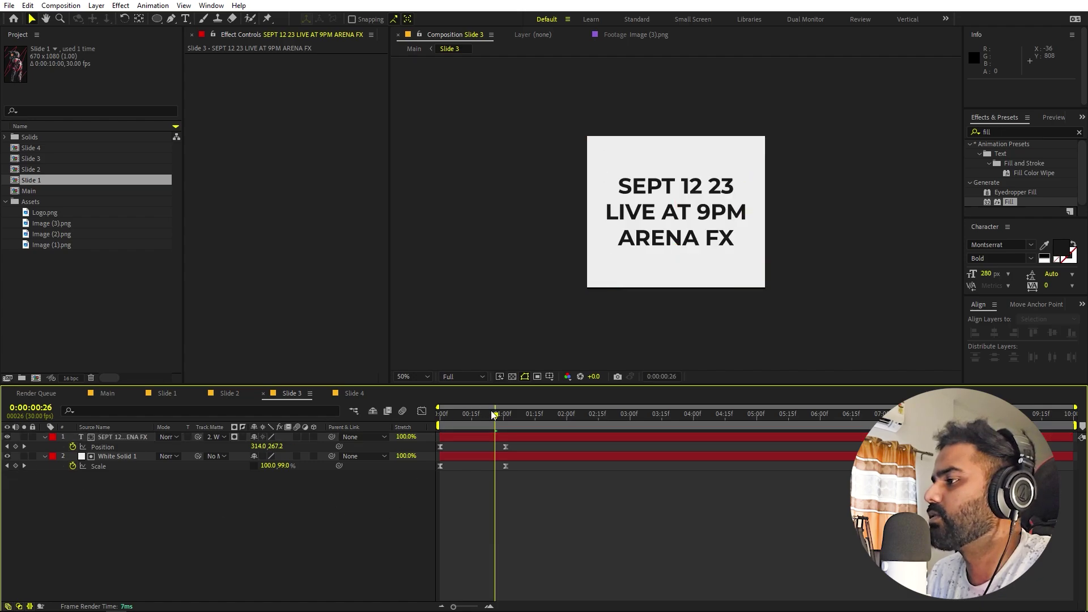
key("space")
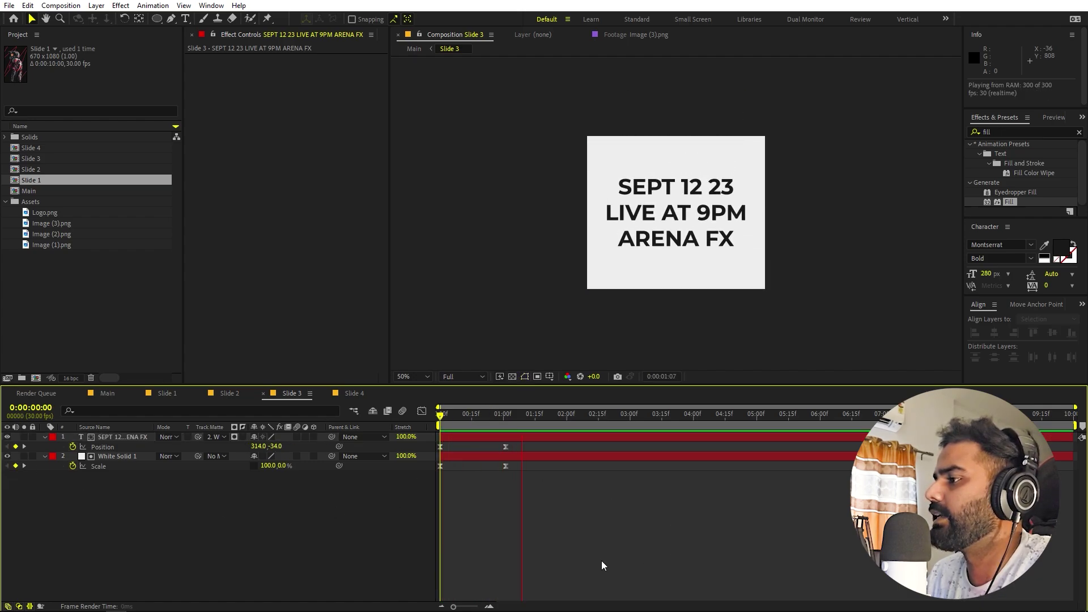
Step: In Slide 4, move Dark Gray Solid 2's anchor point to its right edge and keyframe its Scale from 0, 100%
left_click(354, 393)
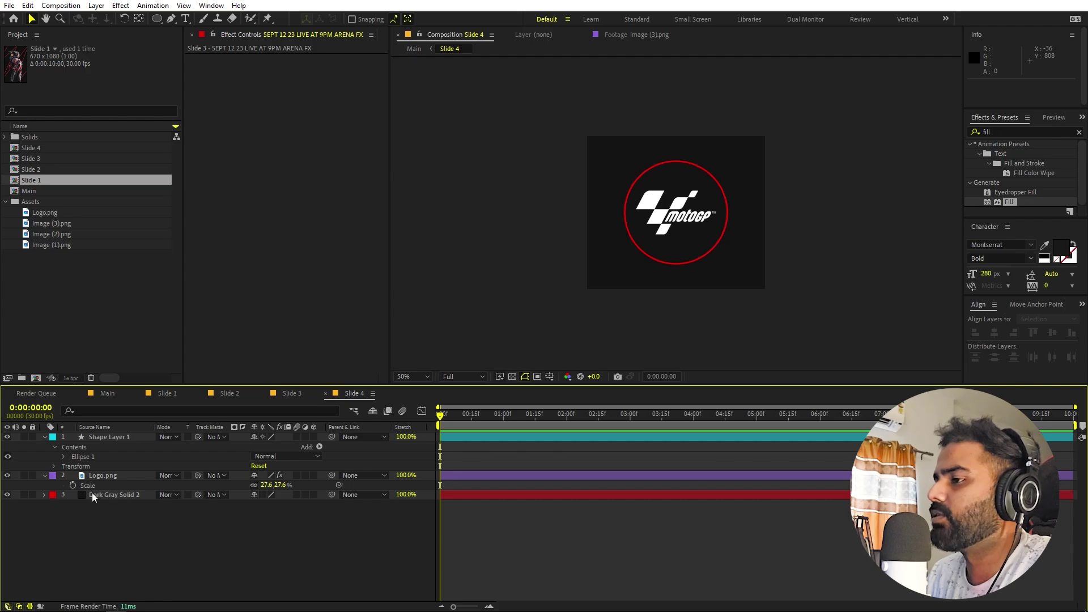
left_click(114, 495)
left_click(139, 19)
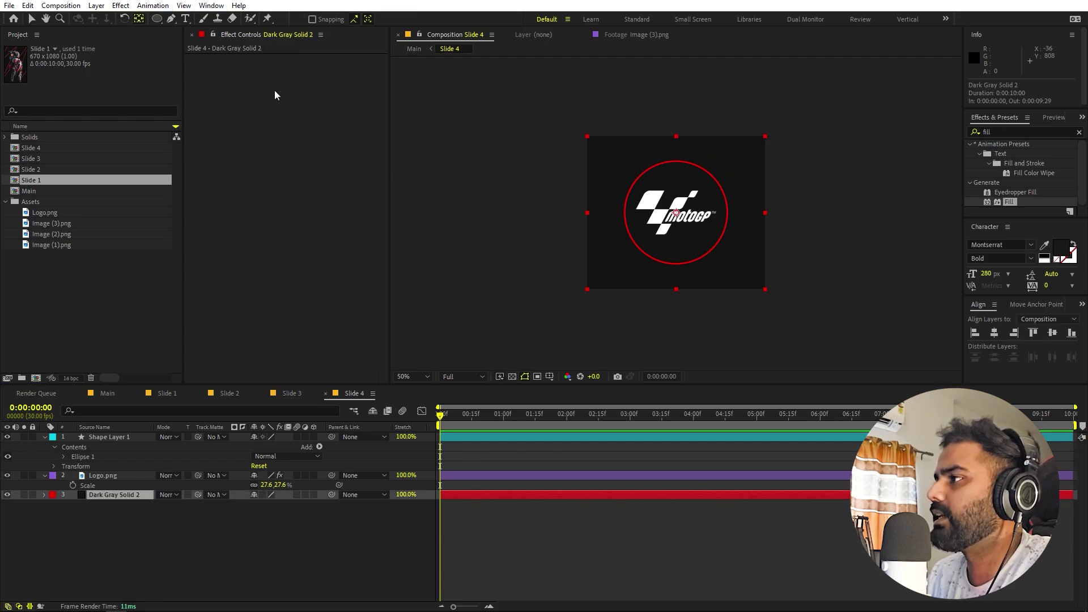
left_click_drag(676, 214, 765, 212)
left_click(72, 504)
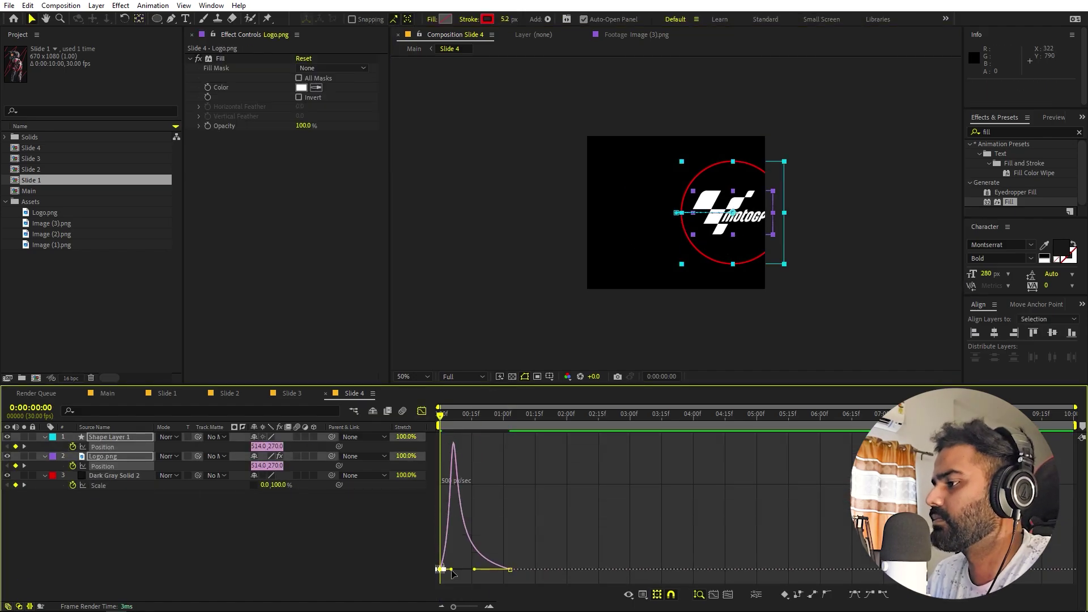
Step: Finish the eased Position curves of Shape Layer 1 and Logo.png, starting at 514, 270, and check Slide 4's motion
key("shift+F3")
left_click_drag(441, 413, 376, 427)
Step: In Main, start Slide 2 about 5 frames, Slide 3 about 13 frames and Slide 4 about 10 frames in, and preview
left_click(100, 394)
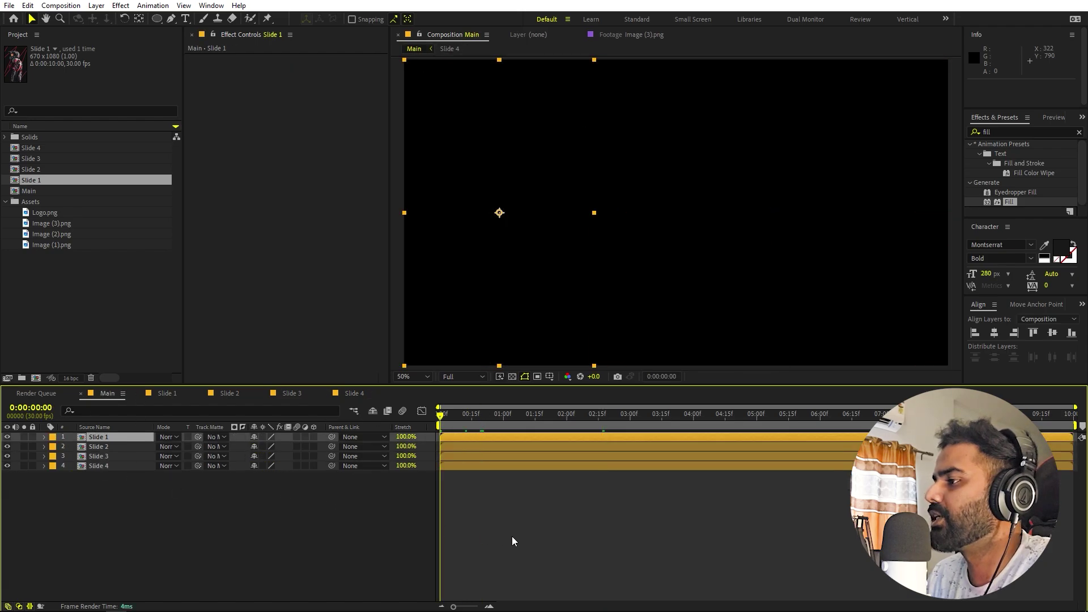
left_click(512, 536)
key("space")
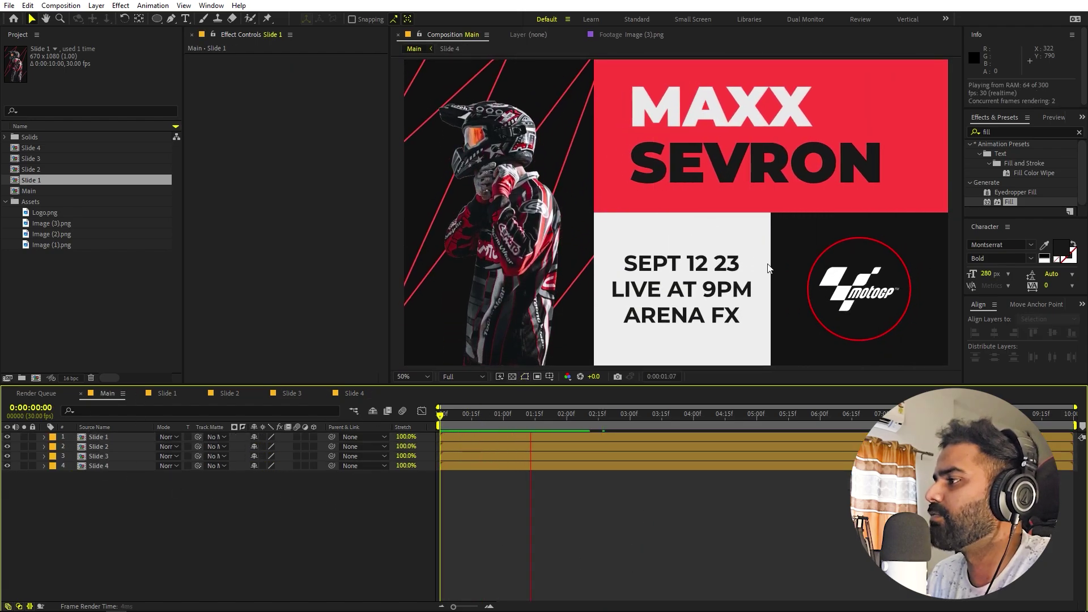
left_click_drag(552, 424, 501, 465)
key("space")
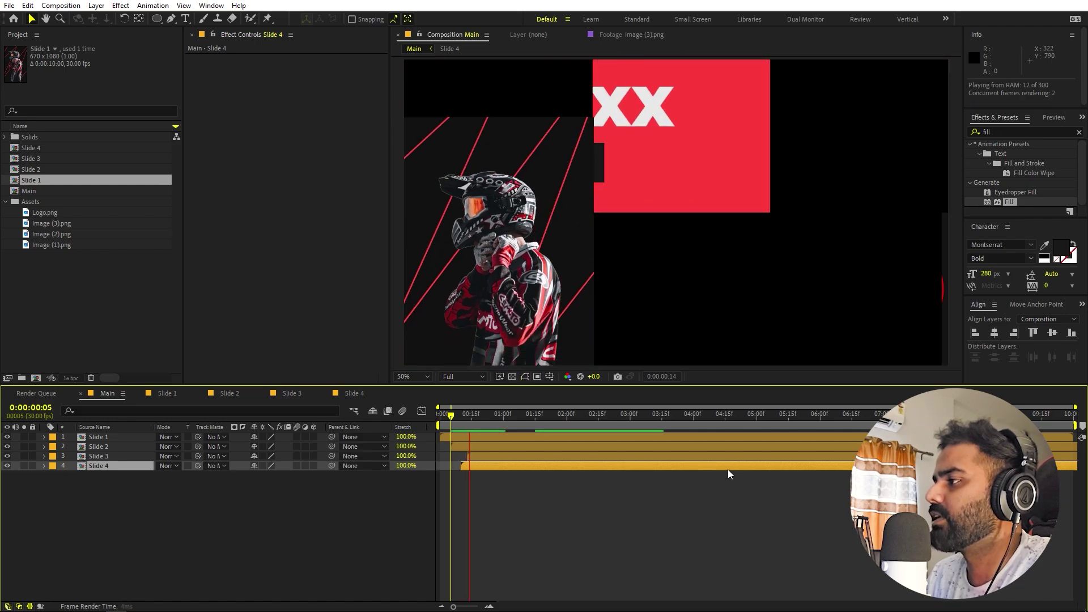
key("space")
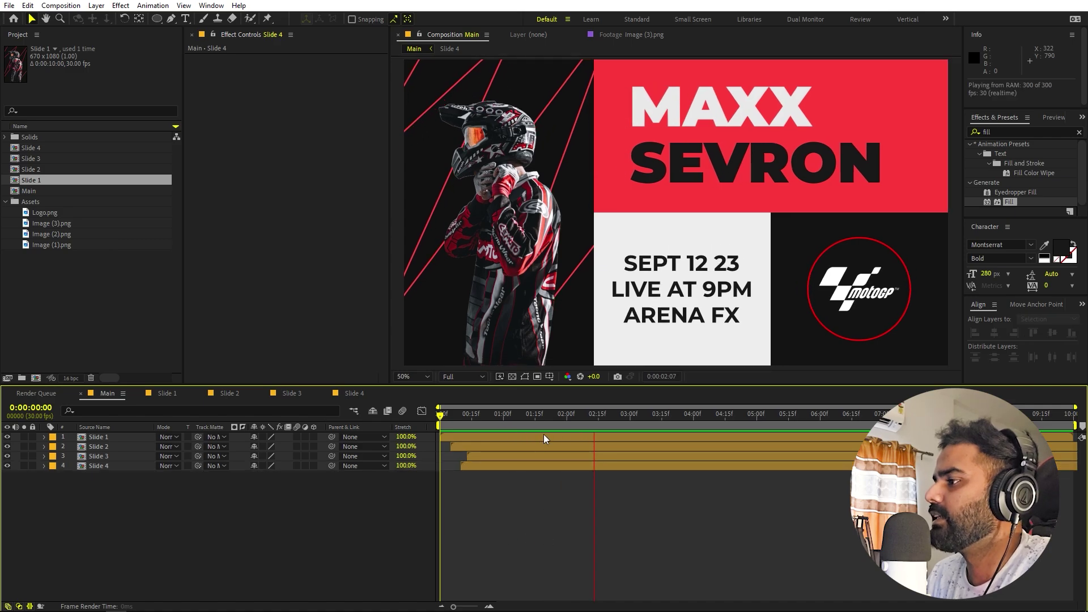
left_click_drag(448, 414, 557, 427)
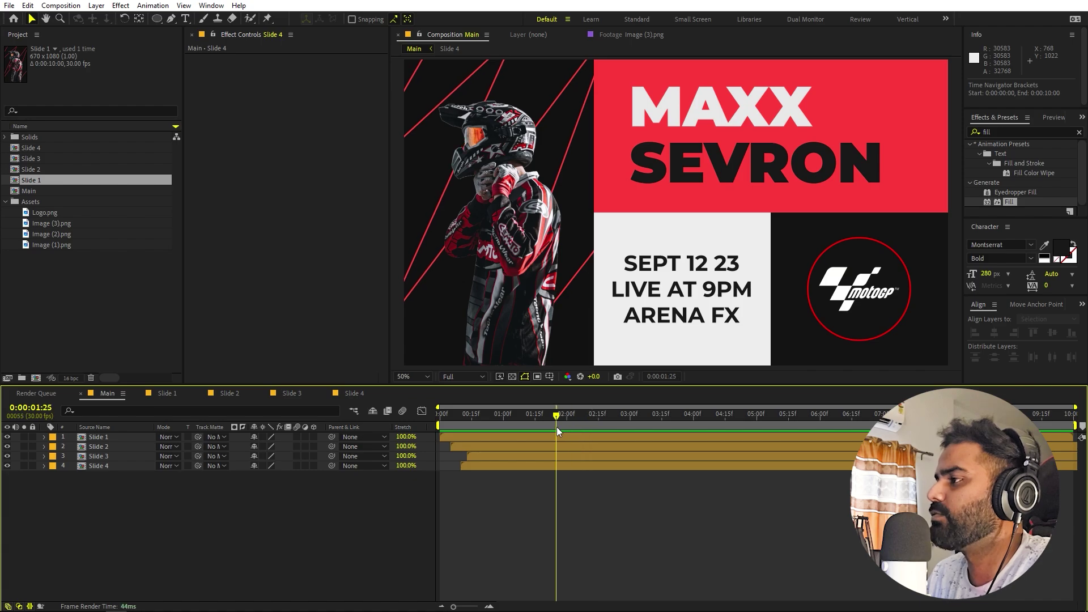
Step: Open Slide 2 and collapse the keyframed properties of all its layers
double_click(102, 449)
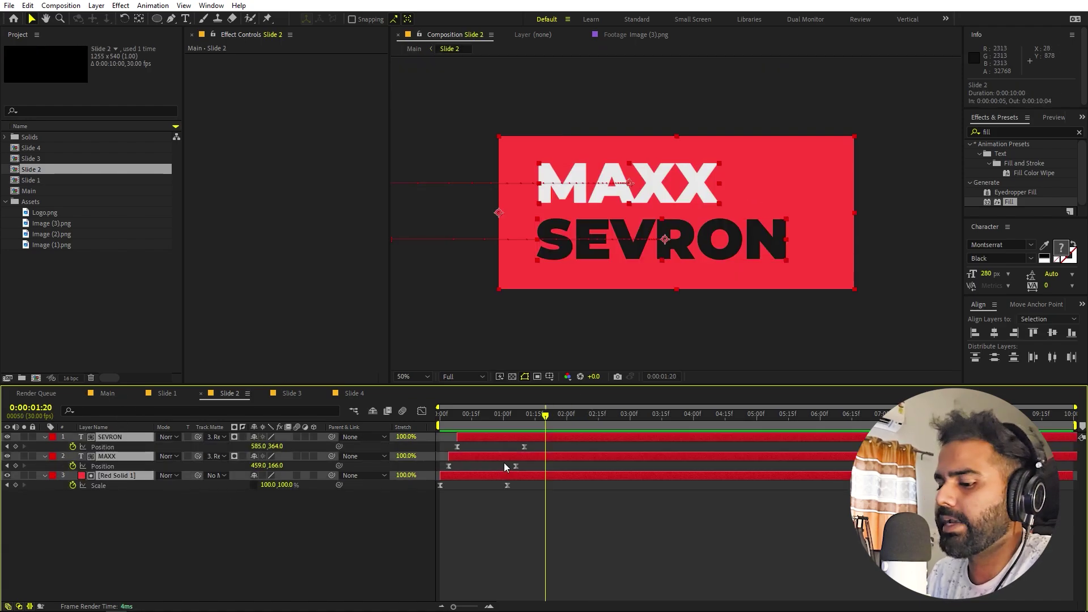
key("u")
left_click(662, 478)
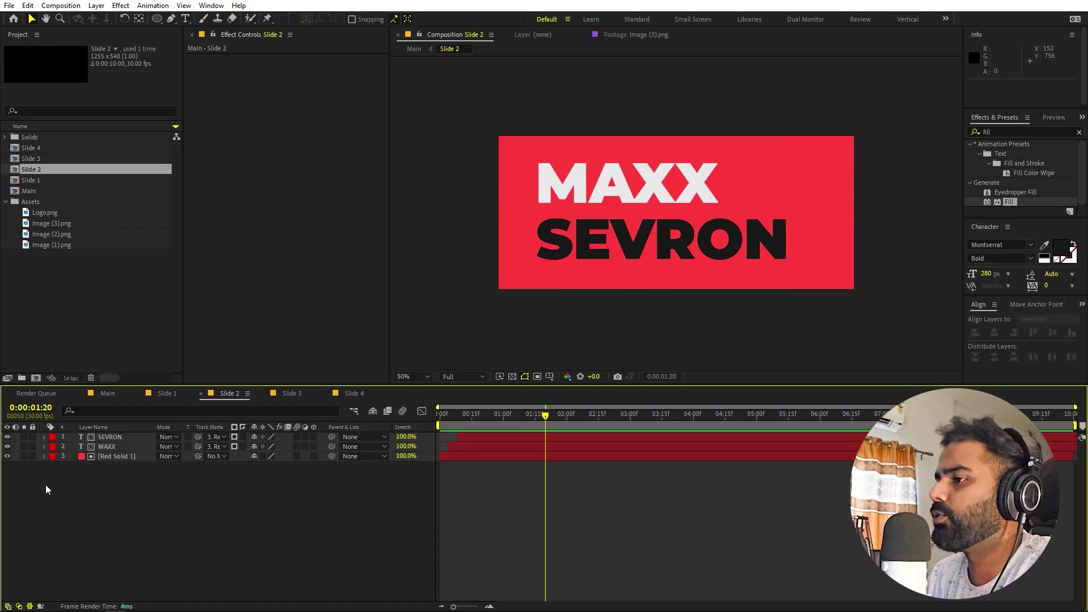
left_click(109, 457)
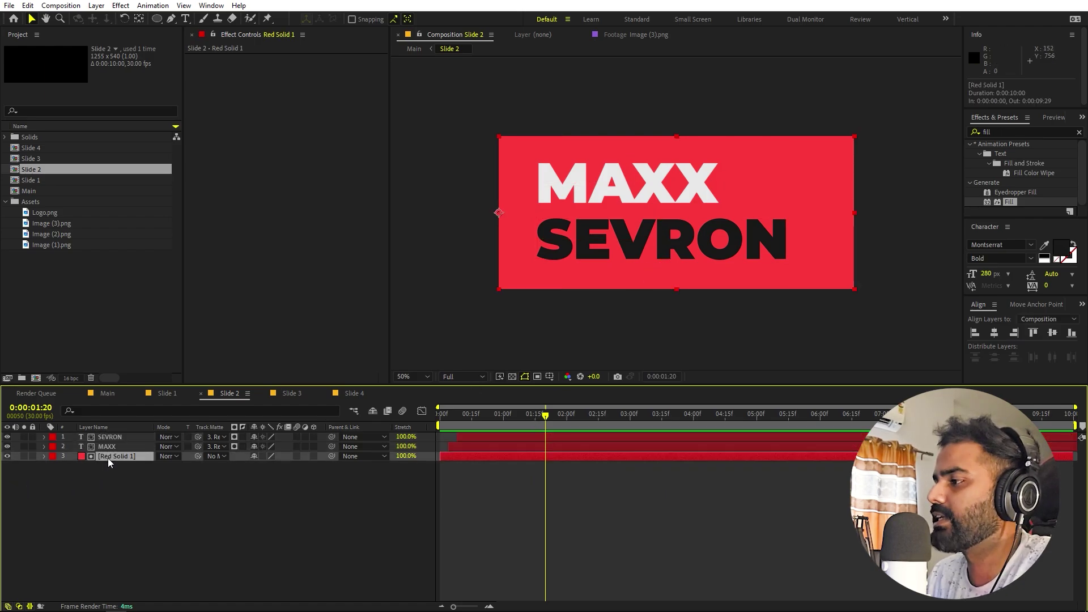
key("ctrl+d")
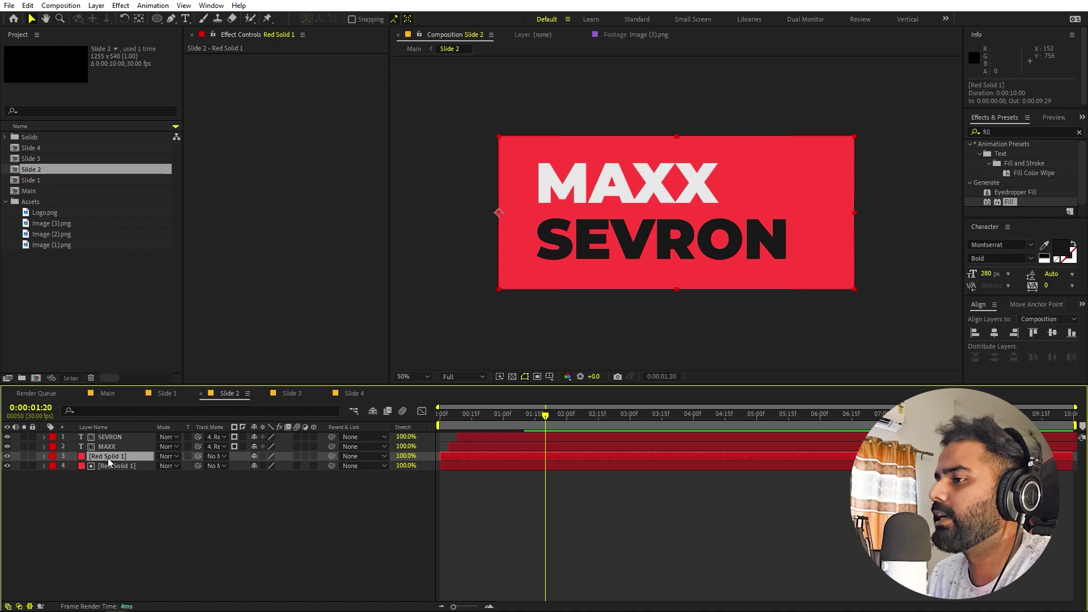
key("ctrl+z")
Step: Duplicate all three Slide 2 layers, bring the copies to the front, and offset them to start from 0:00:01:20
key("ctrl+a")
key("ctrl+d")
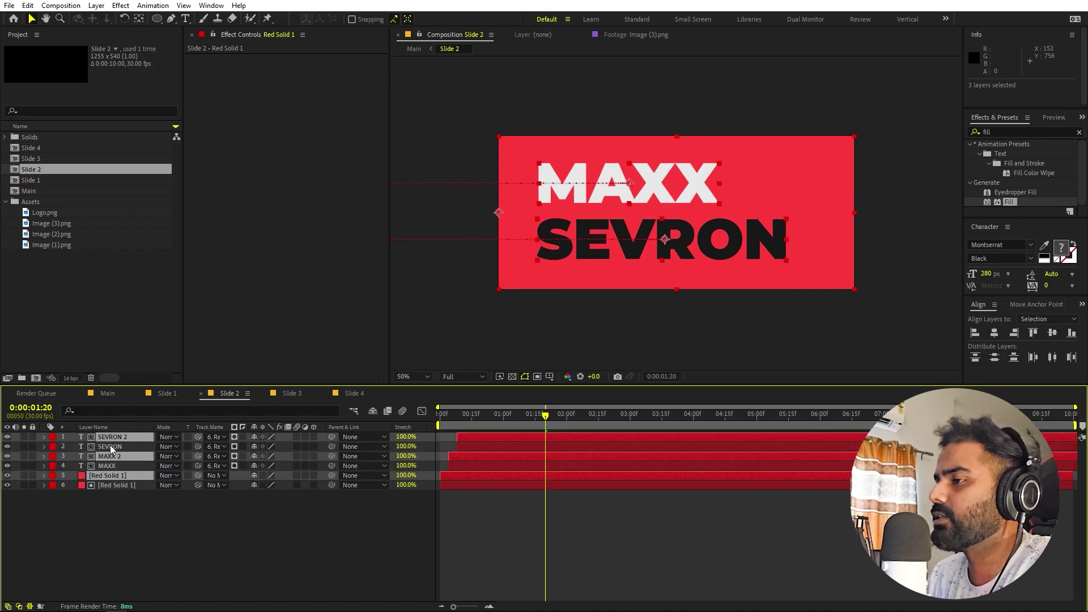
key("ctrl+shift+]")
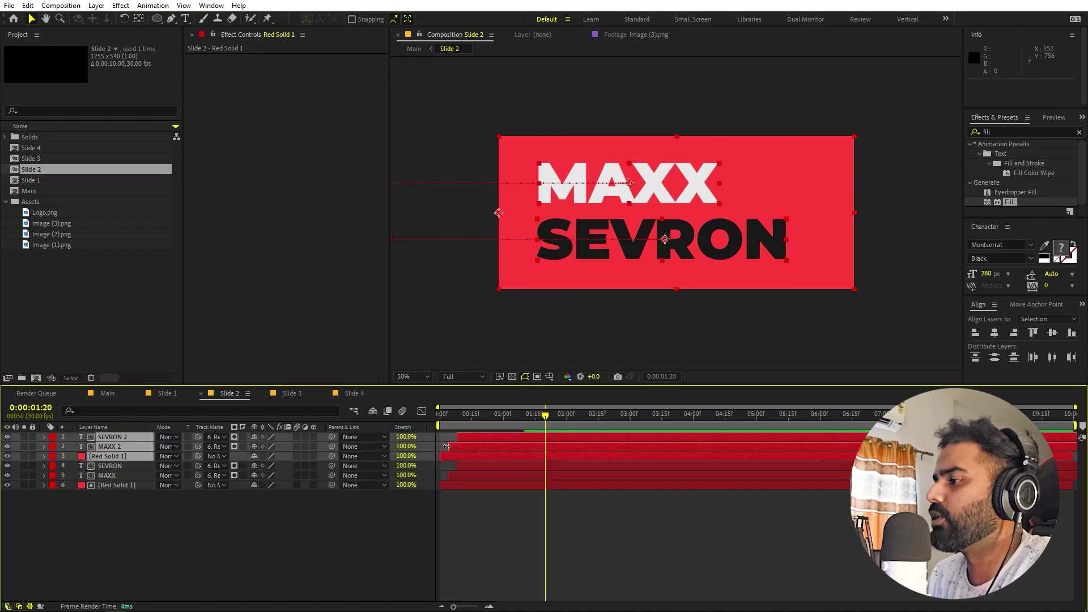
left_click_drag(447, 447, 692, 419)
key("F2")
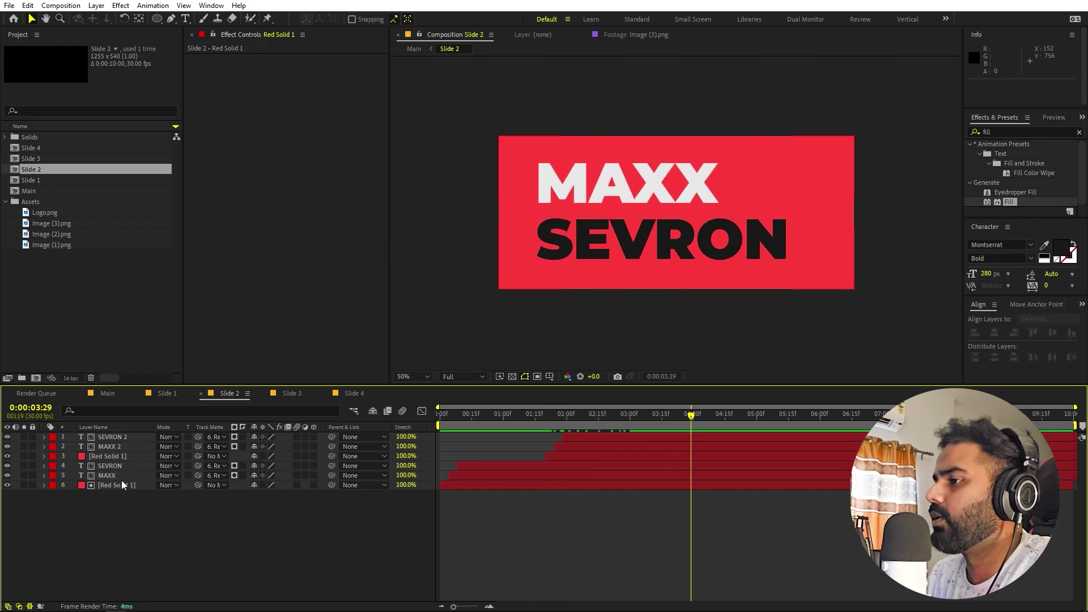
Step: Remove the Position keyframes from SEVRON 2 and MAXX 2, with the playhead at 0:00:03:29
left_click(109, 446)
left_click(110, 437, "ctrl")
key("p")
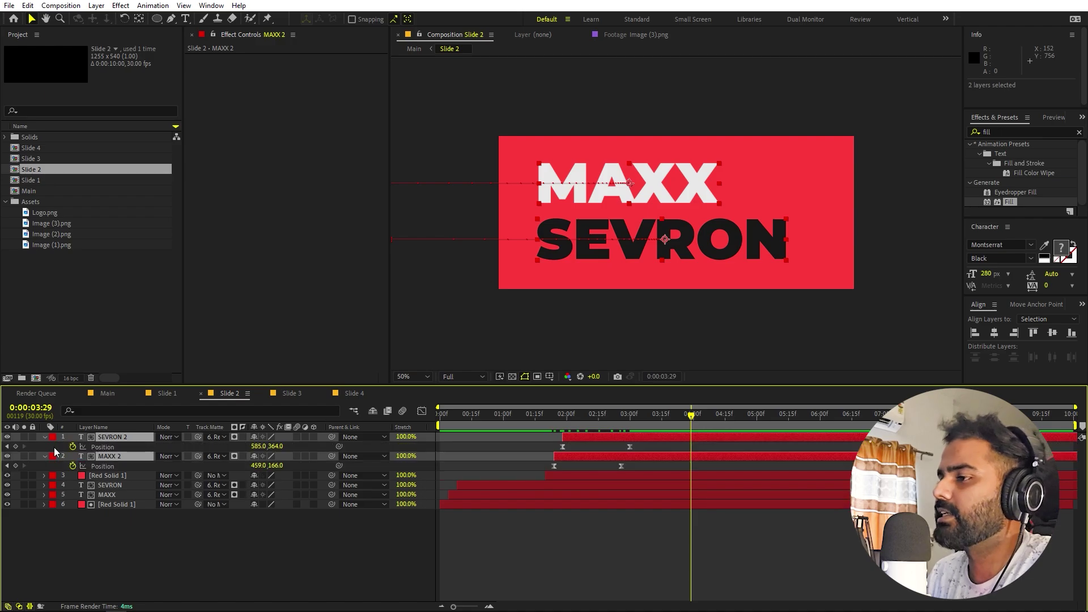
left_click(73, 447)
left_click(73, 466)
Step: Remove the Scale keyframes from the front Red Solid 1 at 0:00:02:22 and move its anchor point to the centre of its top edge
left_click(116, 476)
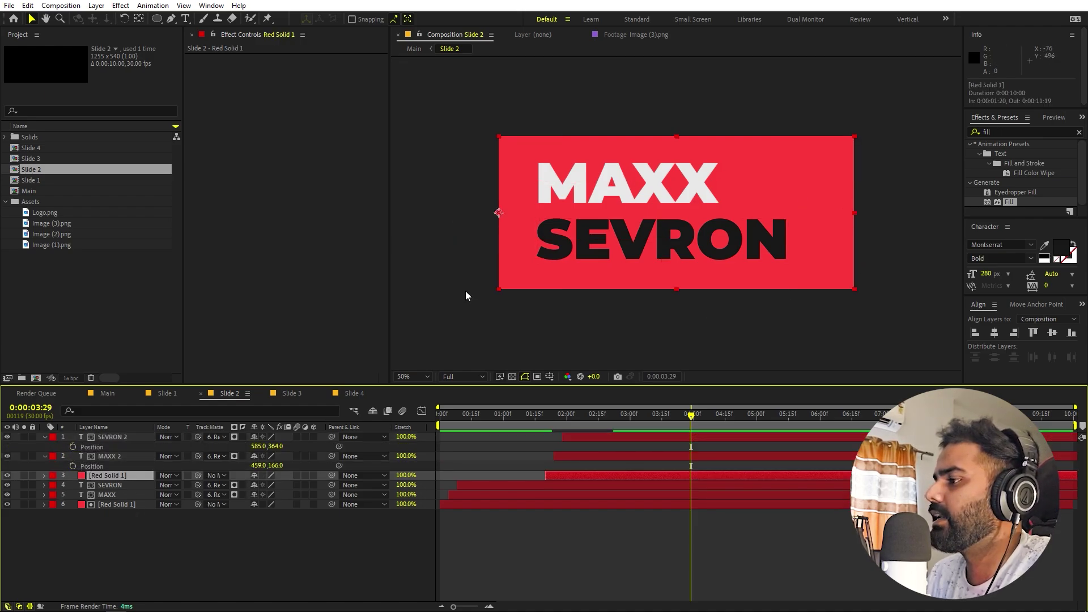
key("s")
left_click(615, 419)
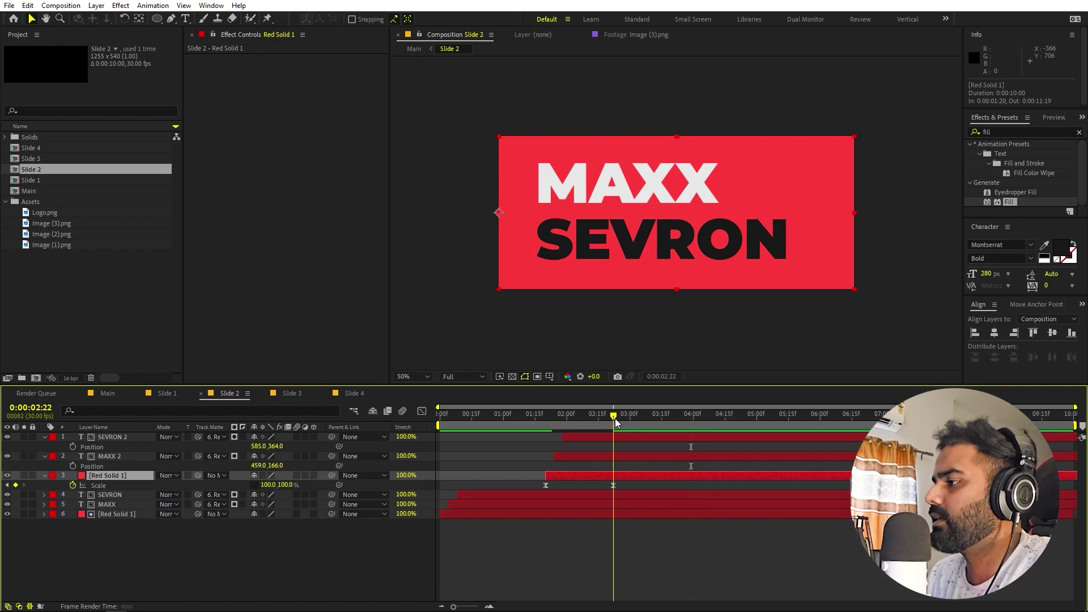
left_click(72, 485)
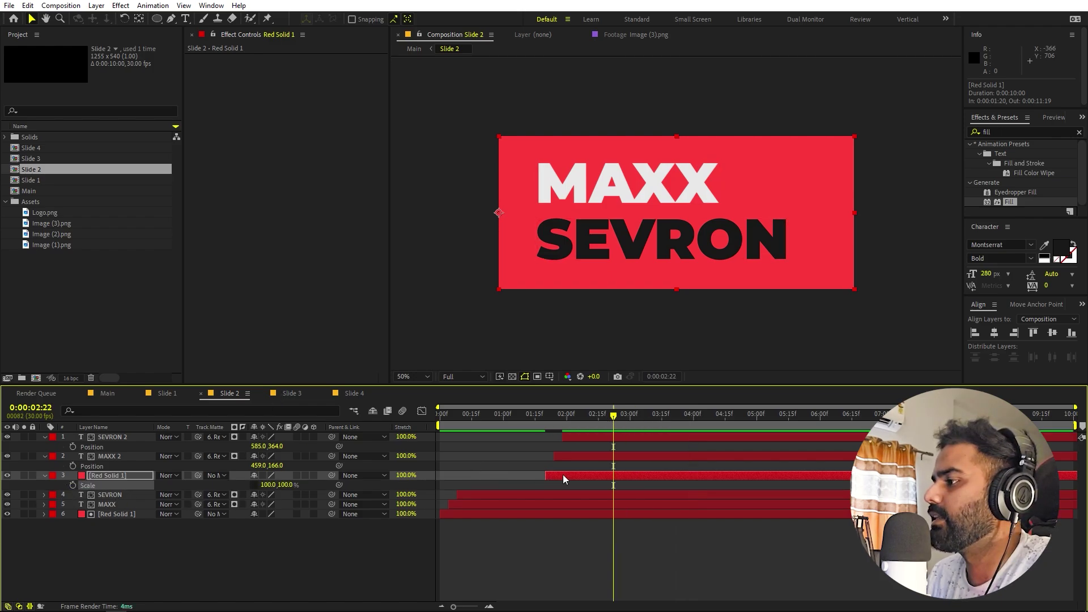
left_click(139, 19)
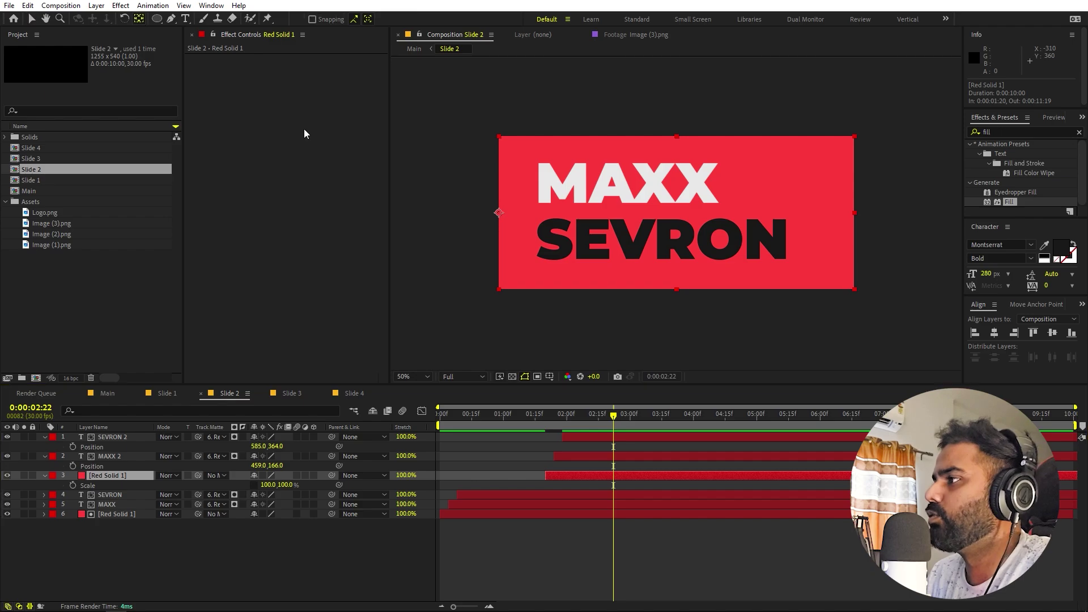
left_click_drag(499, 213, 677, 136)
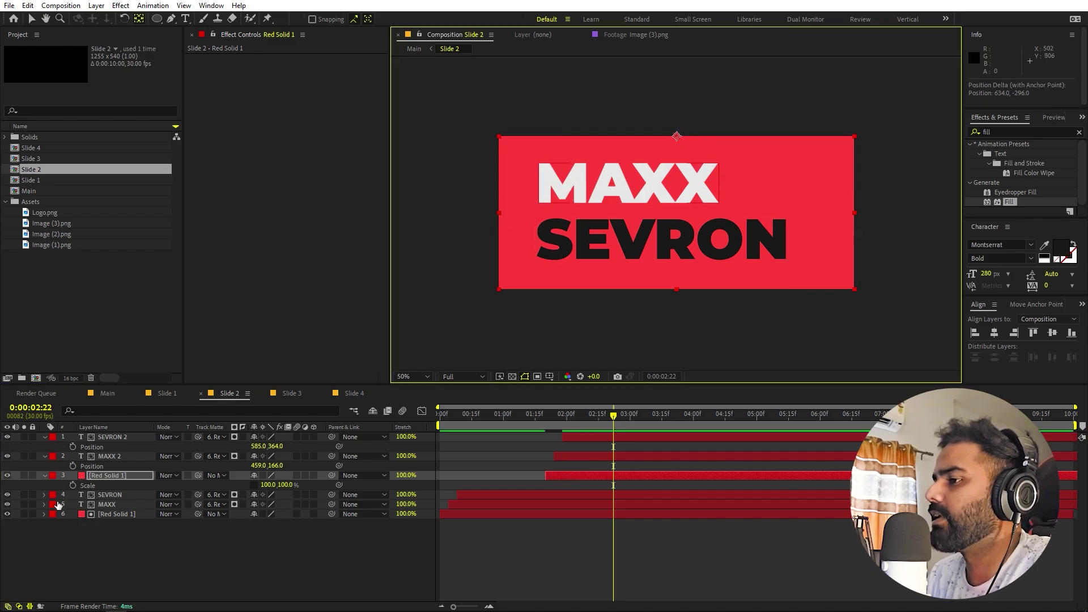
Step: Keyframe the front Red Solid 1's vertical scale from 0% at 0:00:01:20 to 100% at 0:00:02:22
left_click(72, 485)
left_click_drag(613, 416, 545, 422)
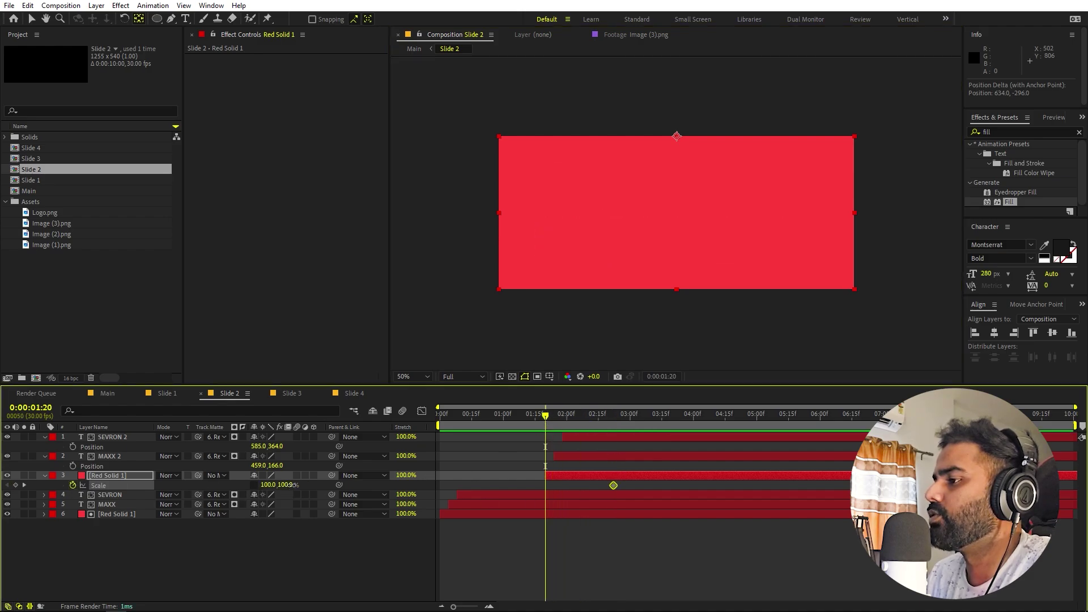
left_click_drag(289, 485, 280, 485)
left_click(284, 485)
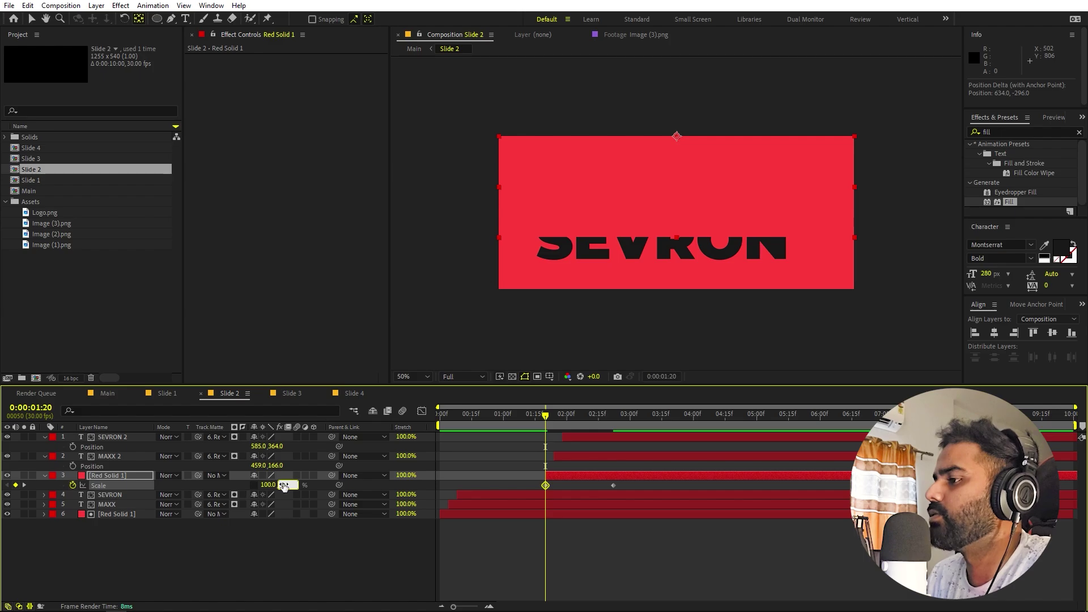
type("0")
key("Return")
Step: Easy-ease both Scale keyframes of the front Red Solid 1 and reshape the speed curve for a fast start and slow finish
left_click_drag(612, 489, 539, 497)
key("F9")
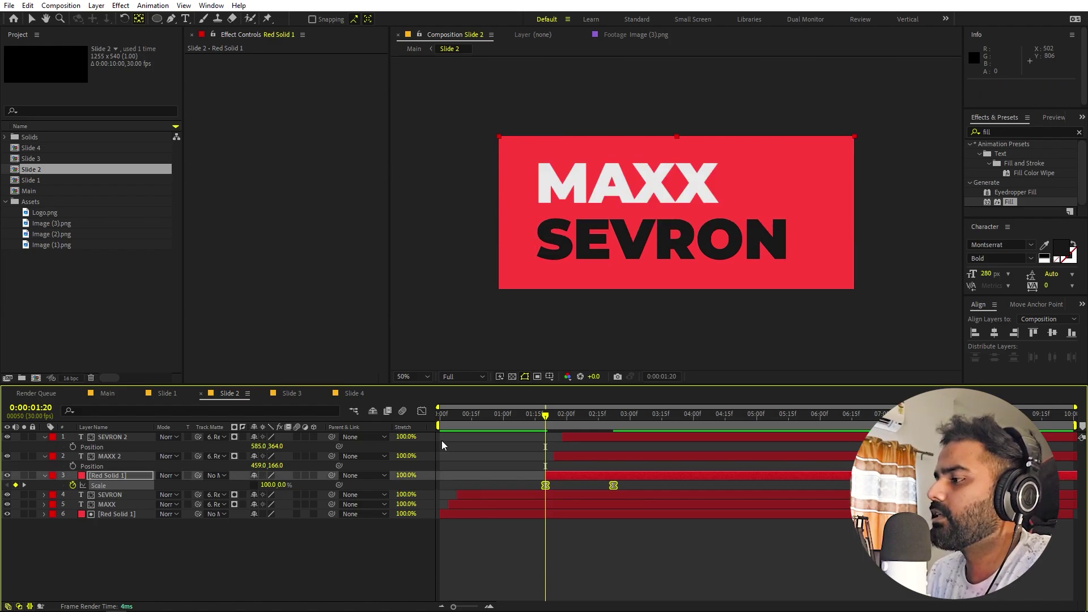
left_click(421, 411)
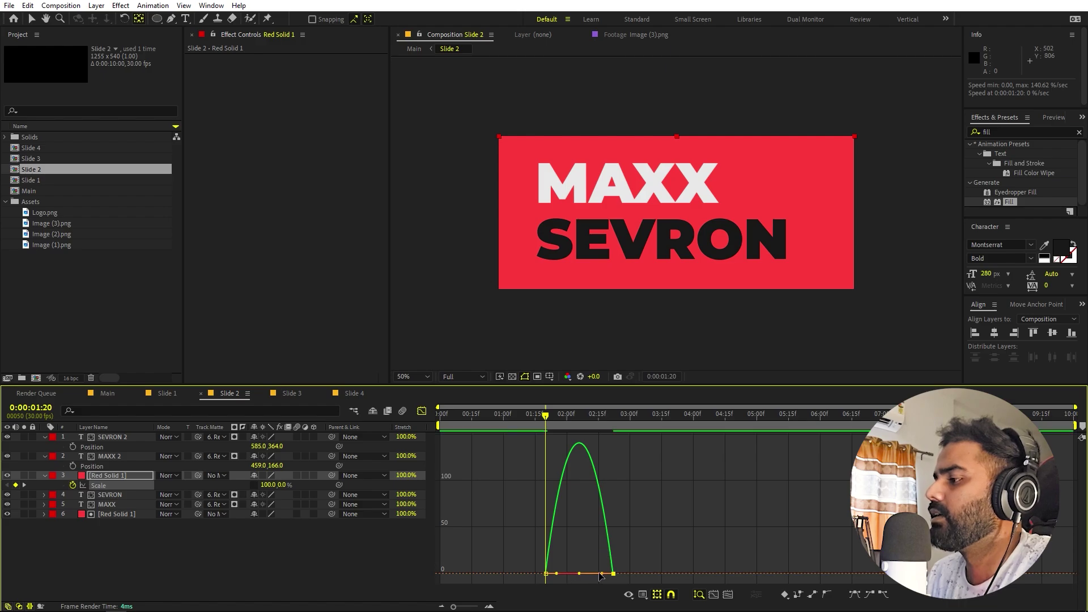
left_click_drag(601, 575, 567, 574)
left_click(422, 411)
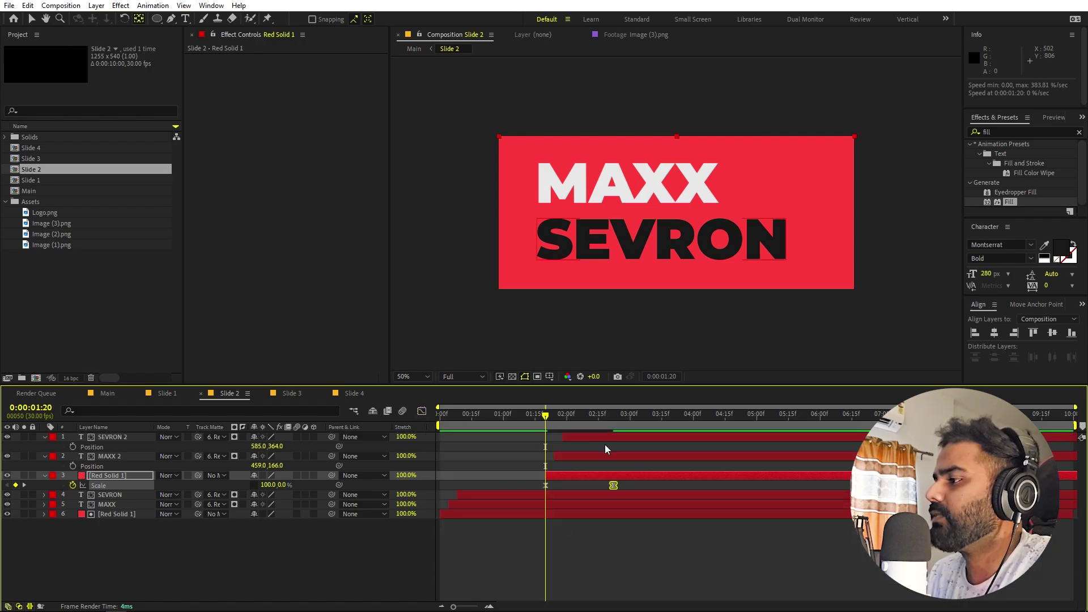
Step: Apply a Fill effect to the front Red Solid 1 and sample its colour from the off-white MAXX lettering
left_click_drag(545, 416, 659, 415)
left_click(650, 474)
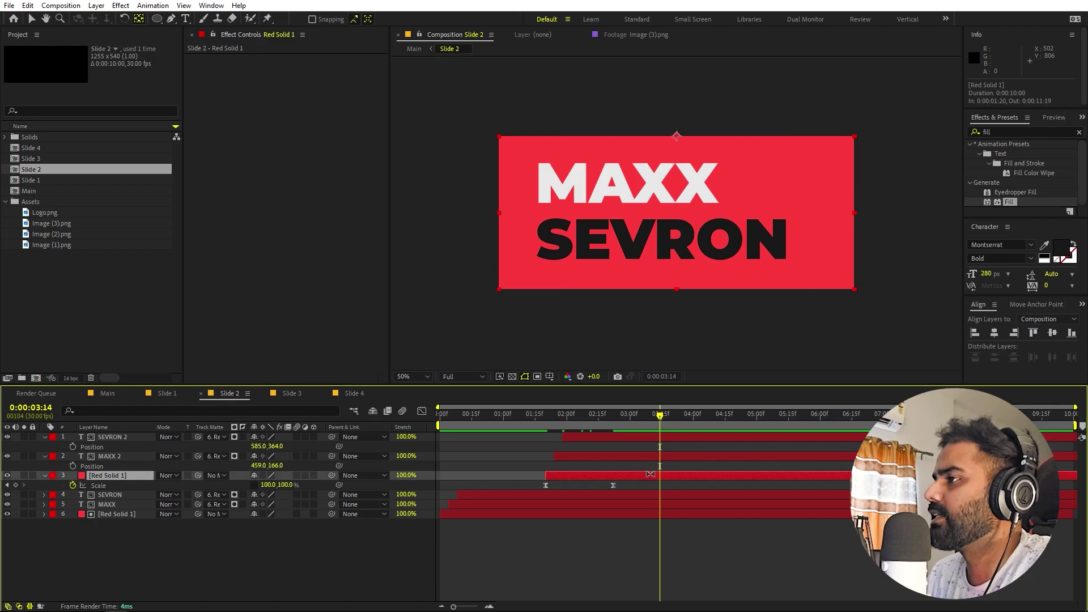
left_click_drag(1005, 205, 660, 474)
left_click(317, 88)
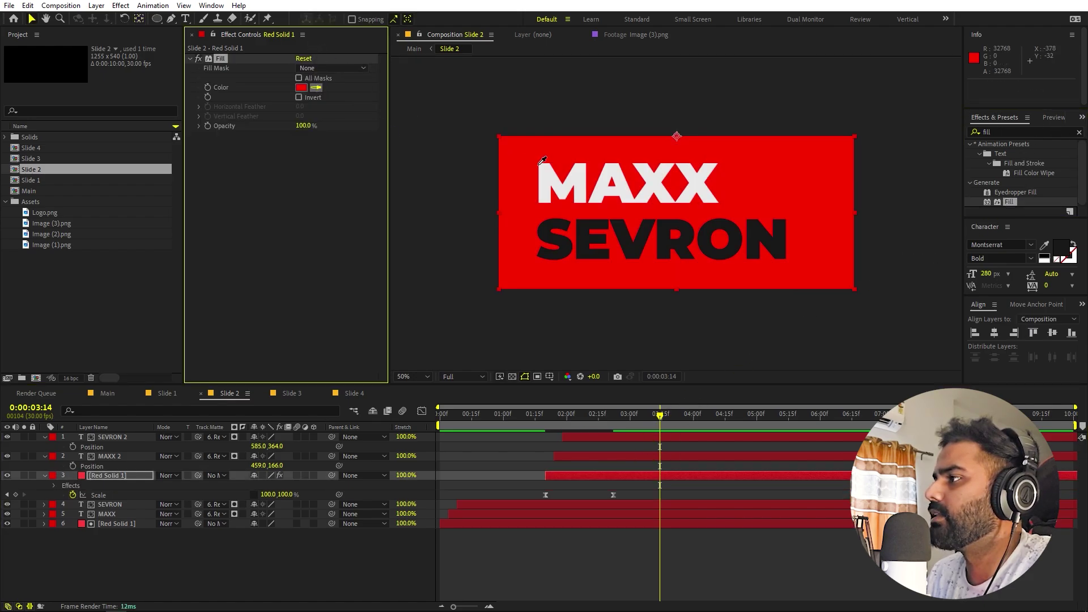
left_click(549, 176)
Step: Recolour the MAXX 2 text with the red sampled from the slide background and scrub through the transition
left_click(591, 438)
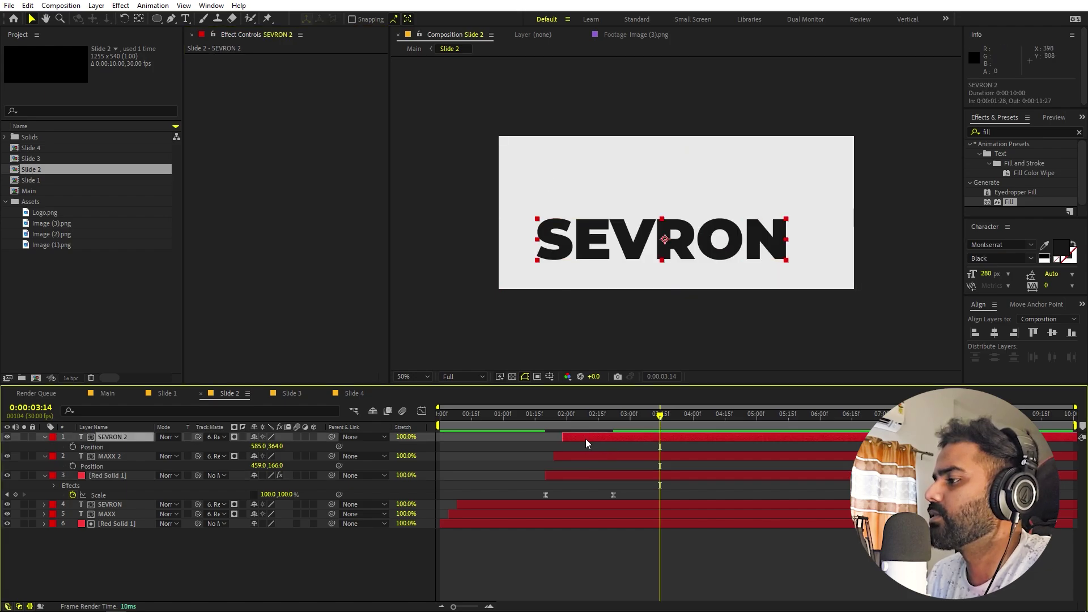
double_click(586, 437)
double_click(614, 454)
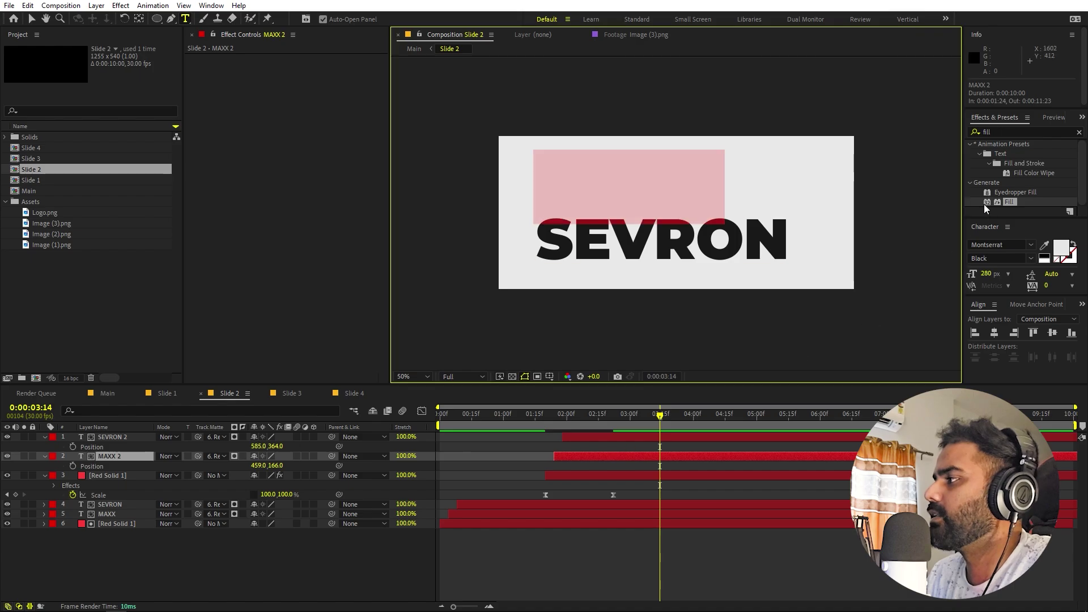
left_click(511, 417)
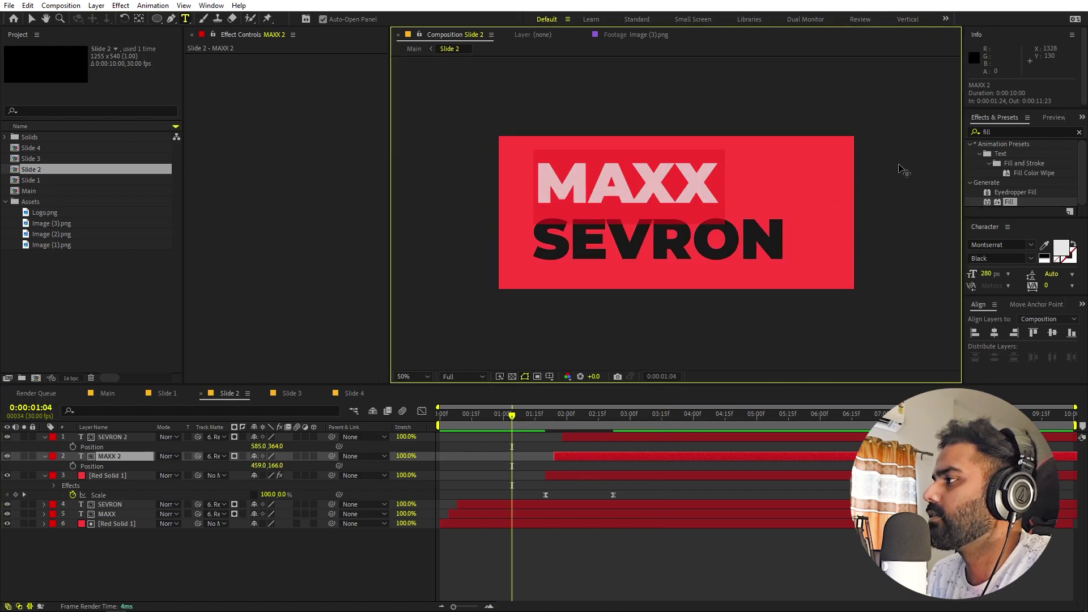
left_click(1044, 245)
left_click(852, 192)
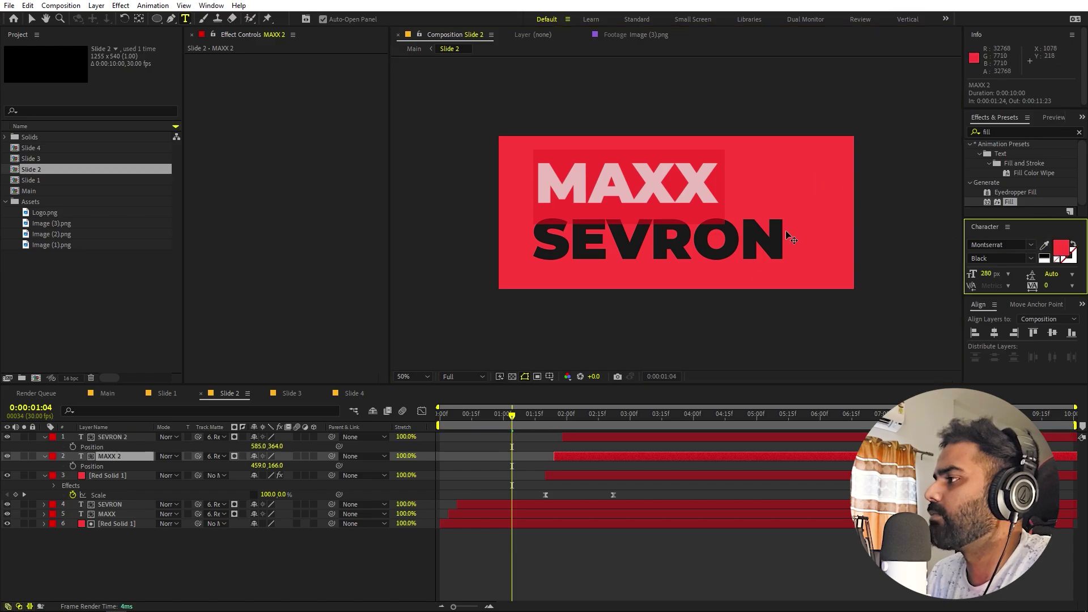
left_click_drag(546, 413, 511, 424)
Step: Set the front Red Solid 1 as the track matte for both SEVRON 2 and MAXX 2, keeping the solid visible
left_click(575, 438)
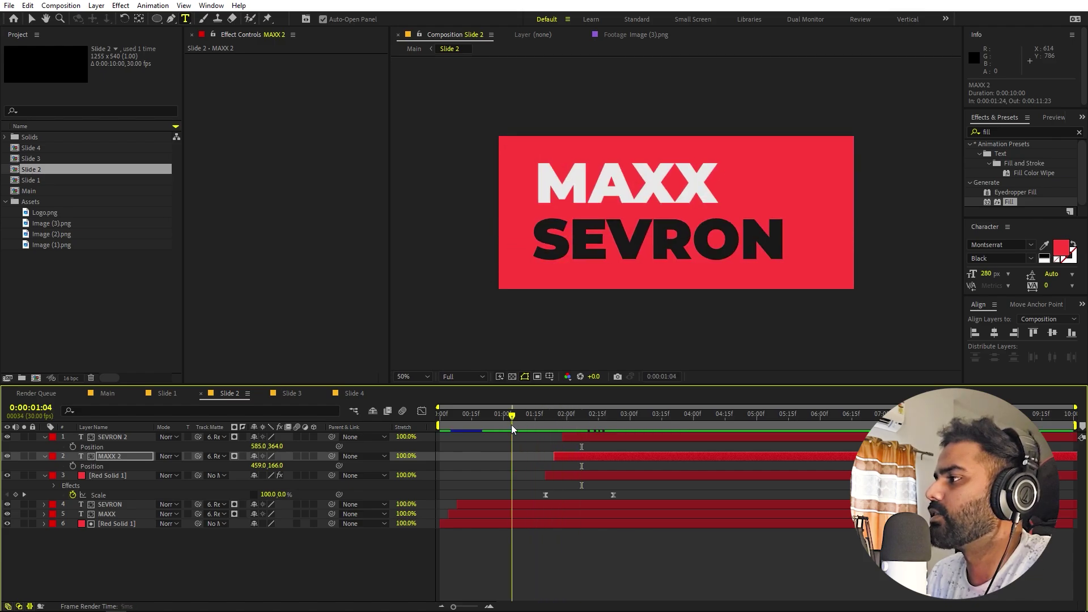
left_click(568, 455, "shift")
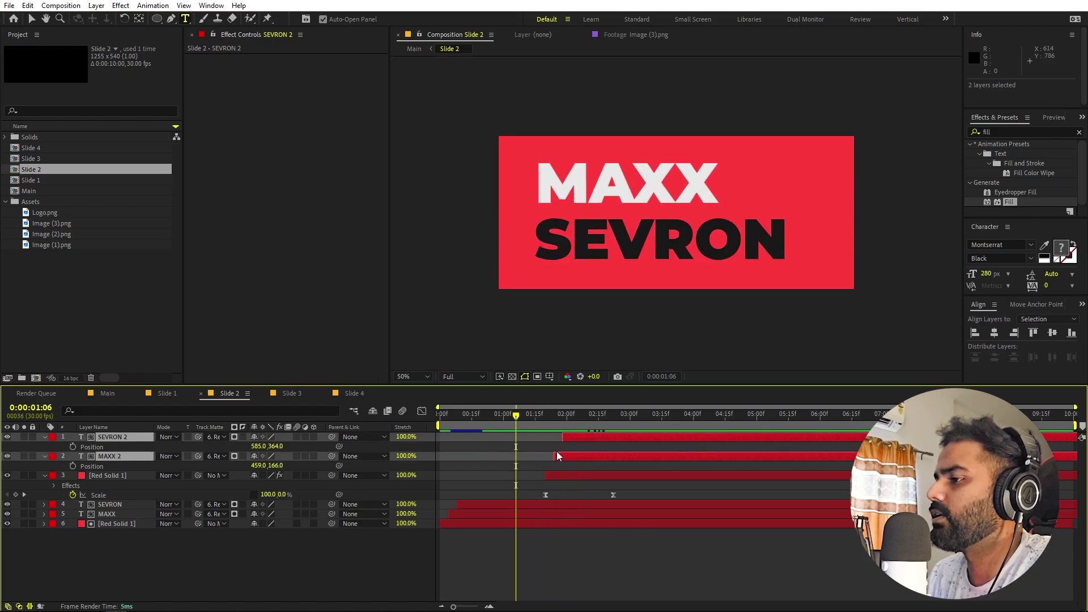
left_click_drag(198, 456, 105, 477)
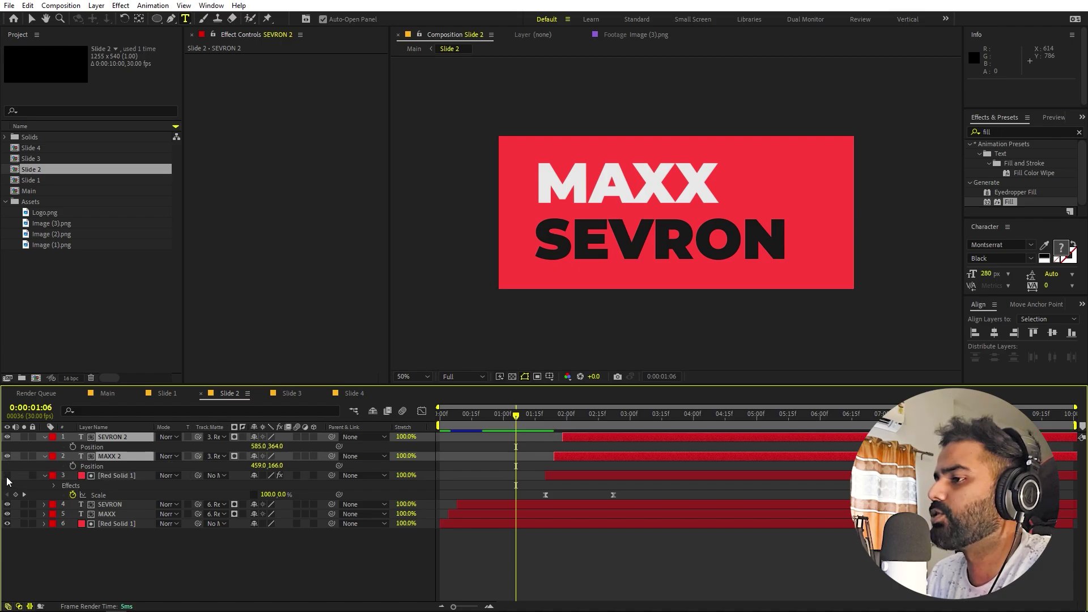
Step: Extend the starts of SEVRON 2 and MAXX 2 earlier by 8 frames, with SEVRON 2 beginning at 0:00:01:20, and preview Slide 2
left_click(535, 419)
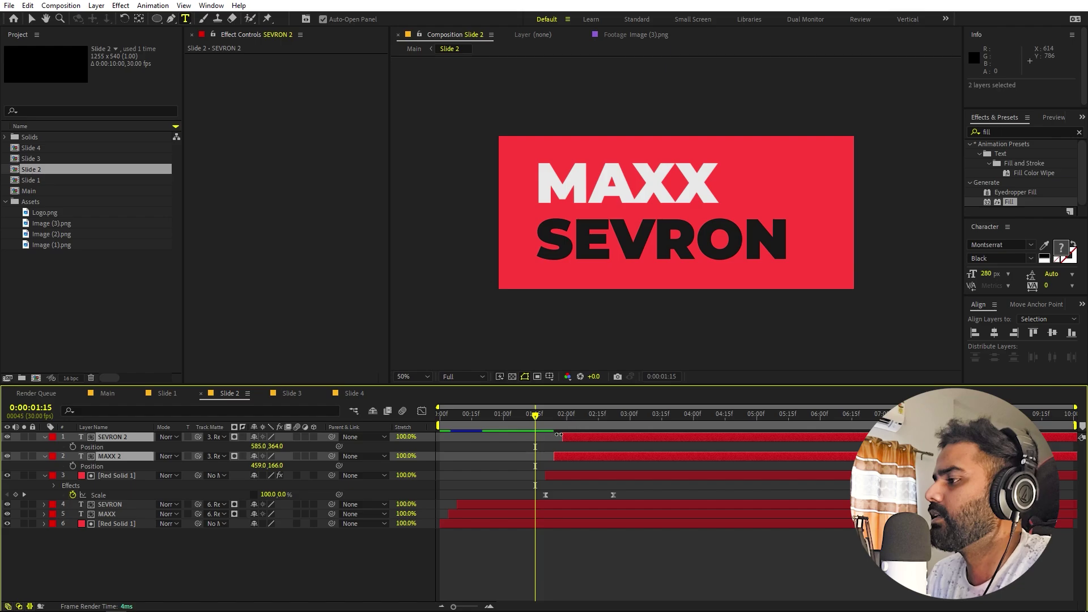
left_click_drag(559, 435, 547, 435)
key("space")
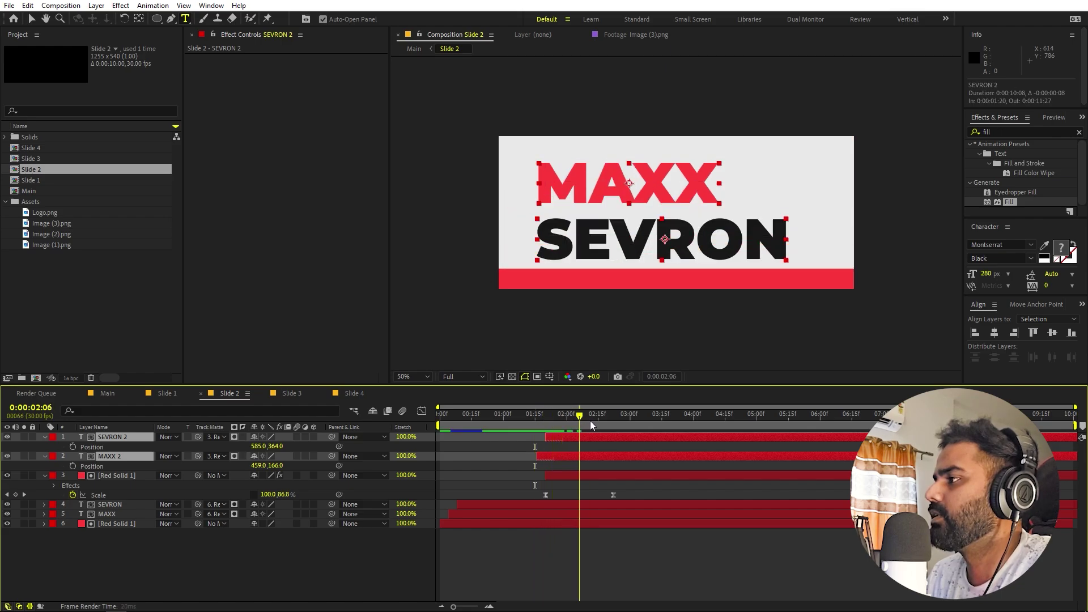
key("Home")
key("space")
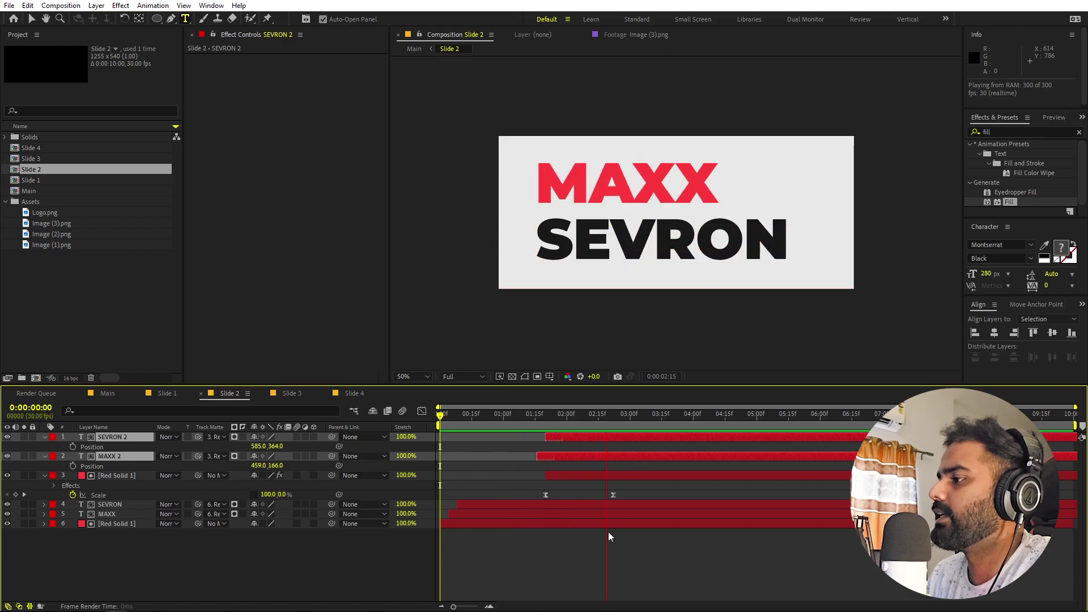
key("space")
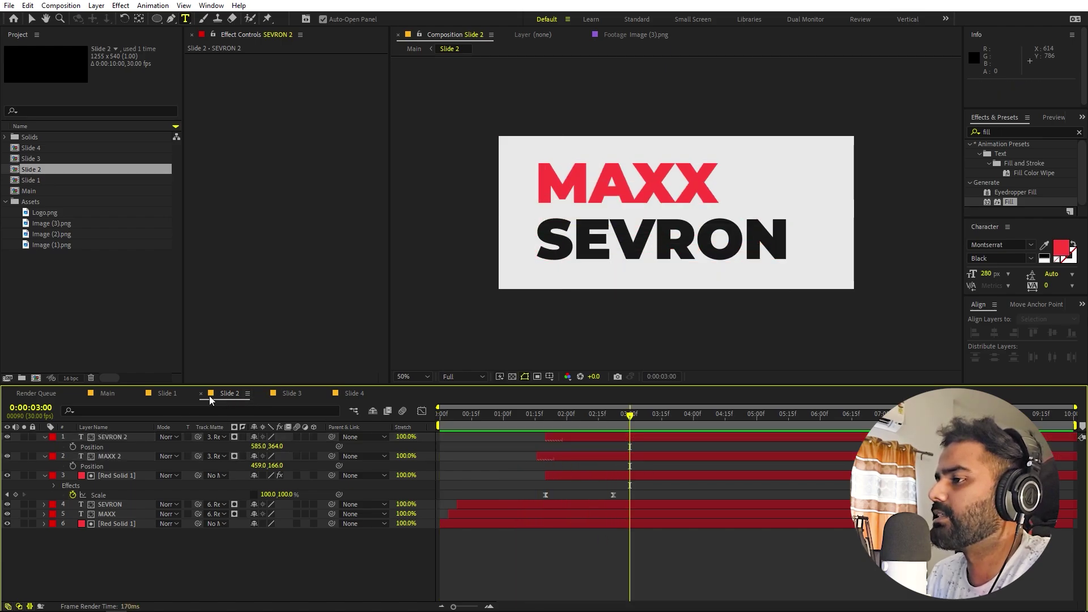
Step: Open Slide 3, duplicate its text and White Solid 1 layers, and stack both copies above the originals
left_click(285, 393)
left_click_drag(529, 419, 570, 433)
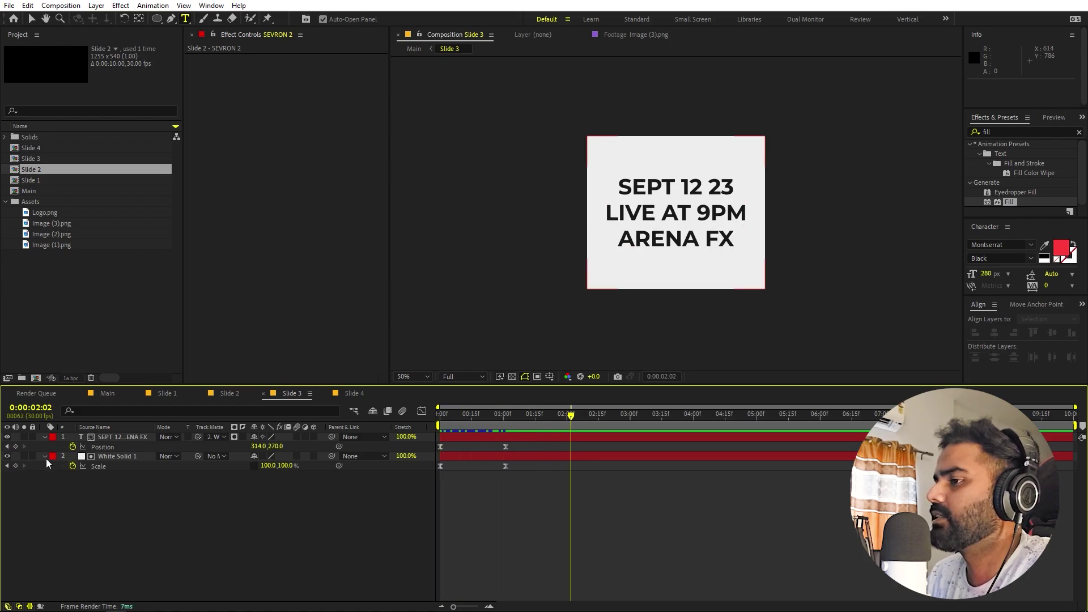
left_click(116, 455)
left_click(122, 440, "ctrl")
key("ctrl+d")
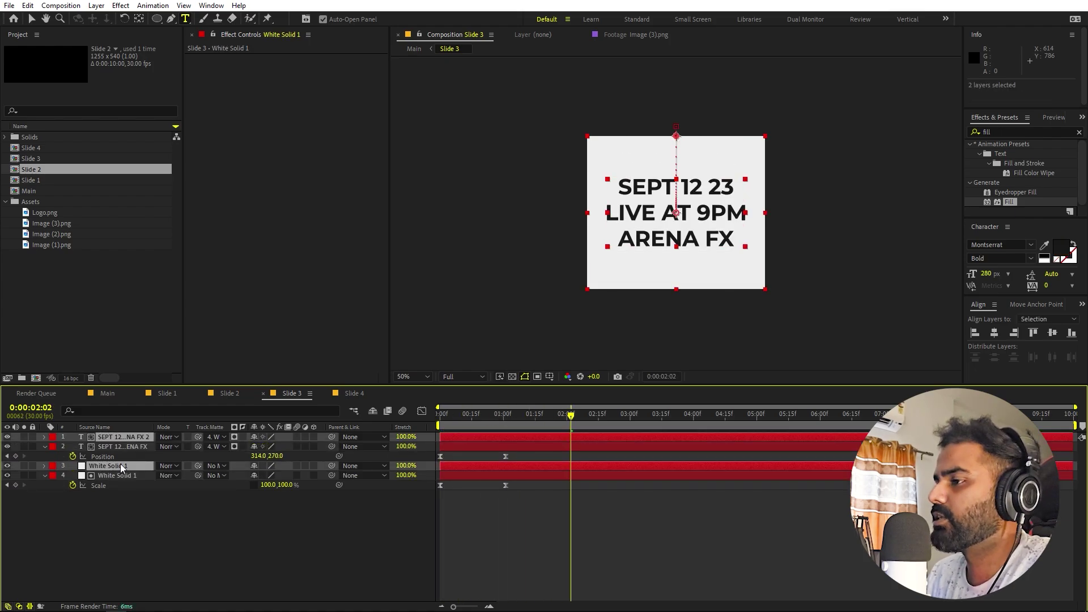
left_click(545, 448)
key("ctrl+[")
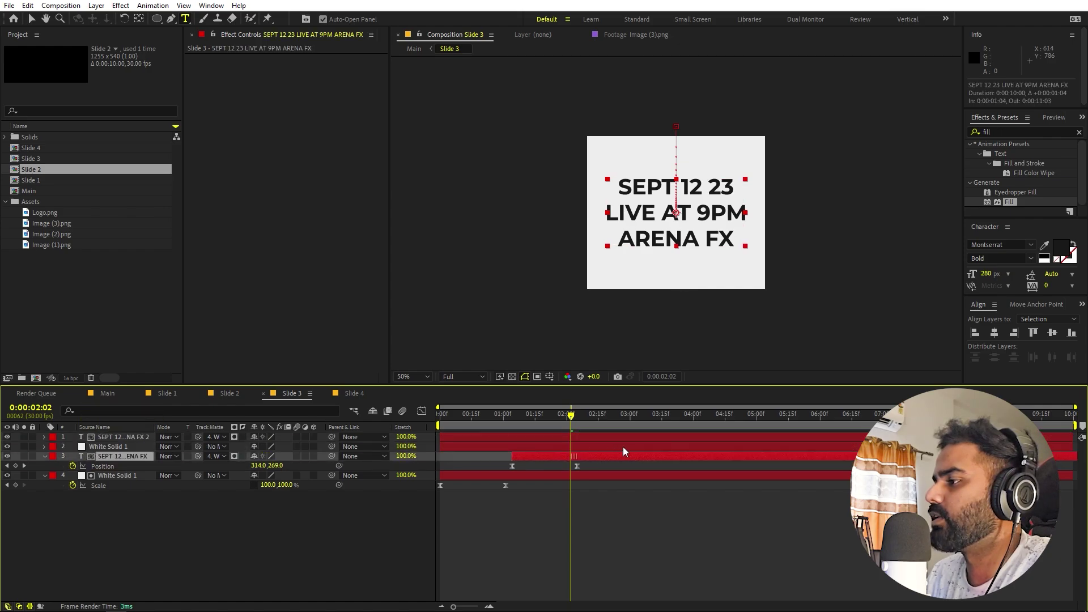
Step: Offset the copied text and White Solid 1 layers to start at 0:00:02:01, leaving the original text layer's timing as it was
key("bracketleft")
key("ctrl+z")
left_click(461, 448)
left_click(487, 437, "ctrl")
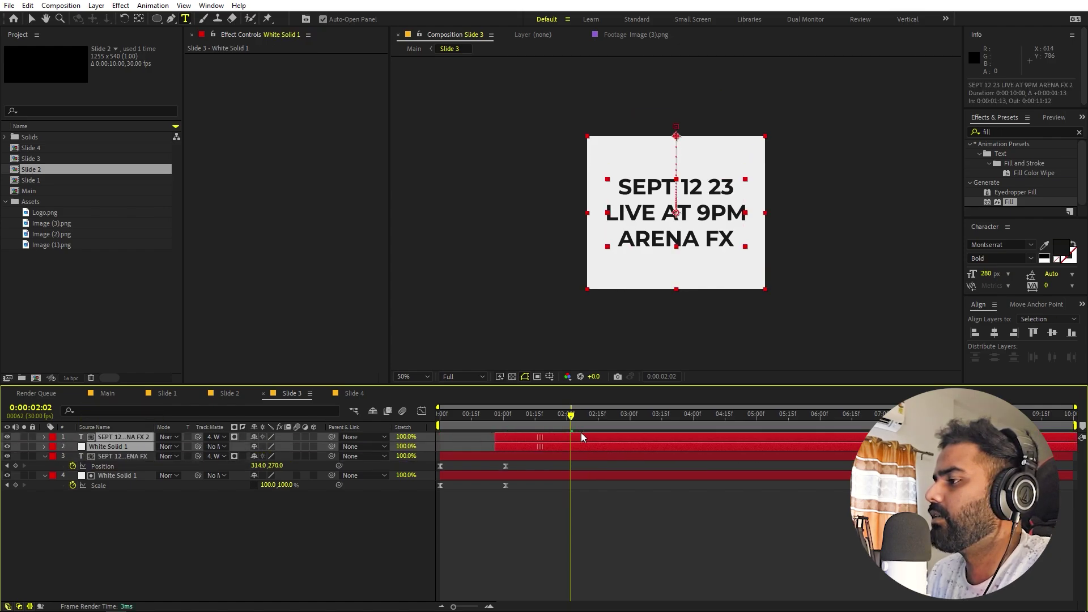
key("bracketleft")
Step: Remove the Position keyframes from the copied text layer with the playhead at 0:00:03:02
key("p")
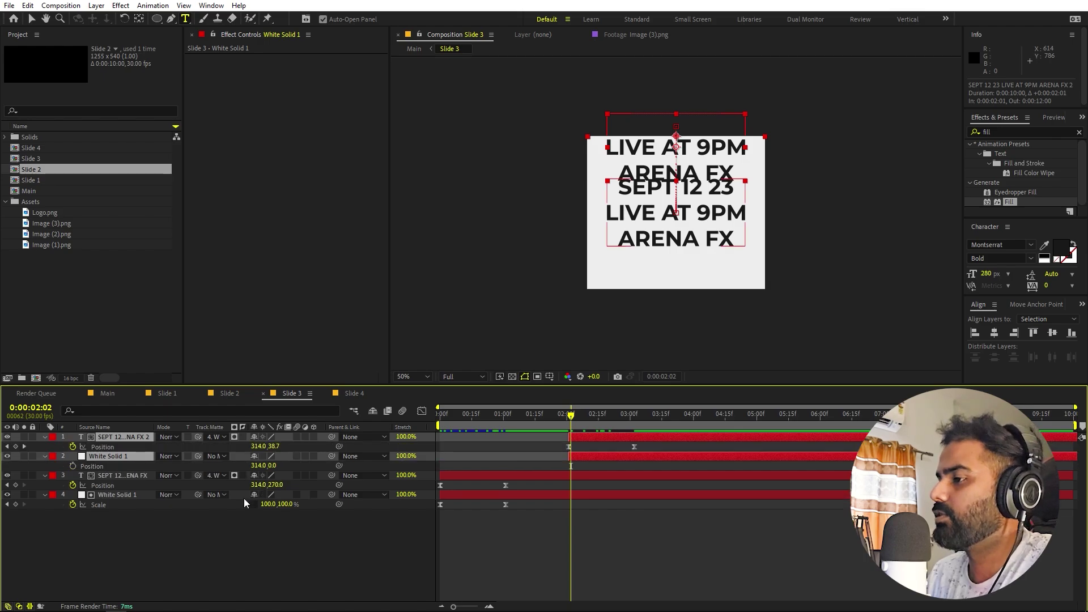
left_click(244, 515)
left_click(611, 416)
key("k")
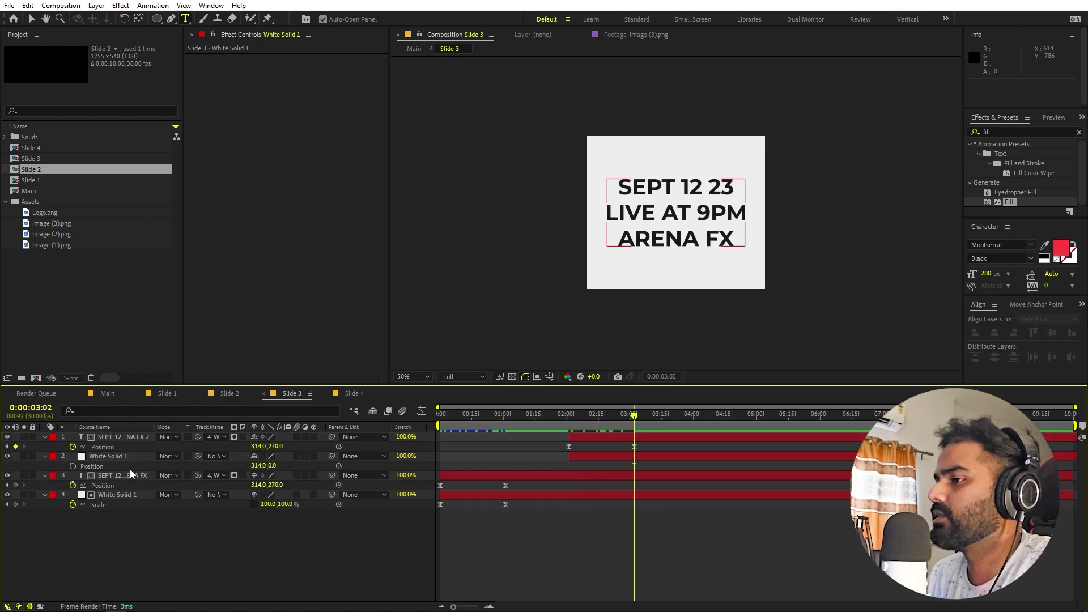
left_click(73, 447)
Step: Move the anchor point of the copied White Solid 1 to the centre of its right edge
left_click(103, 456)
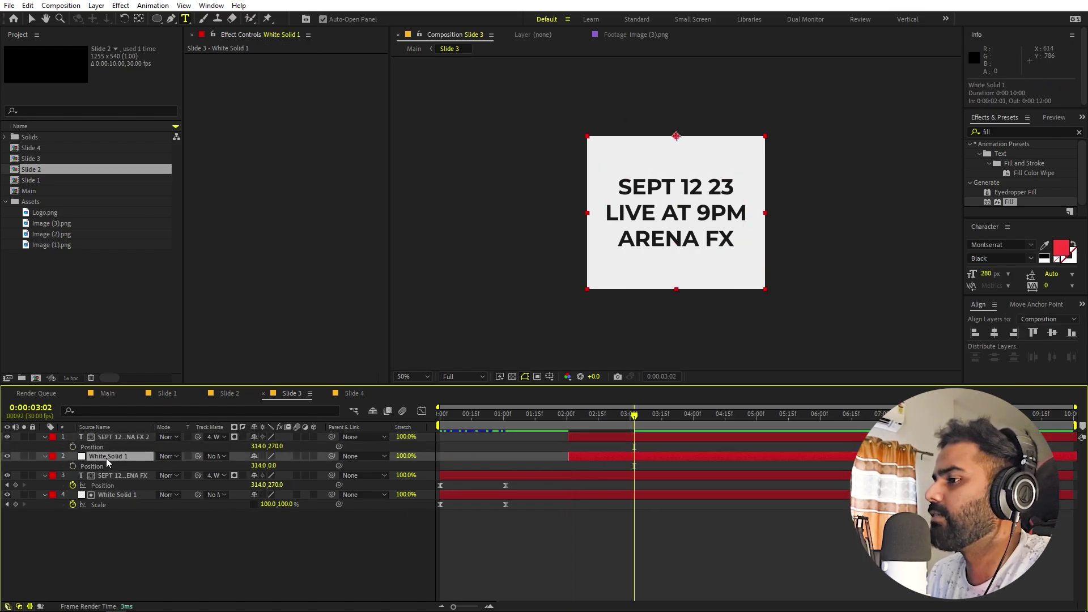
left_click(140, 18)
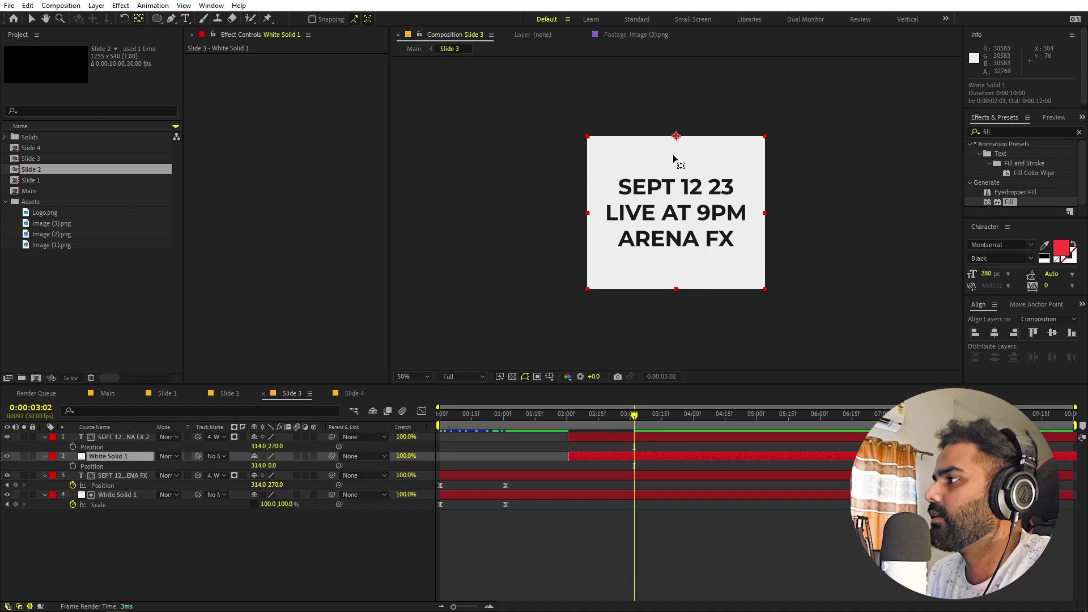
left_click_drag(676, 136, 765, 213)
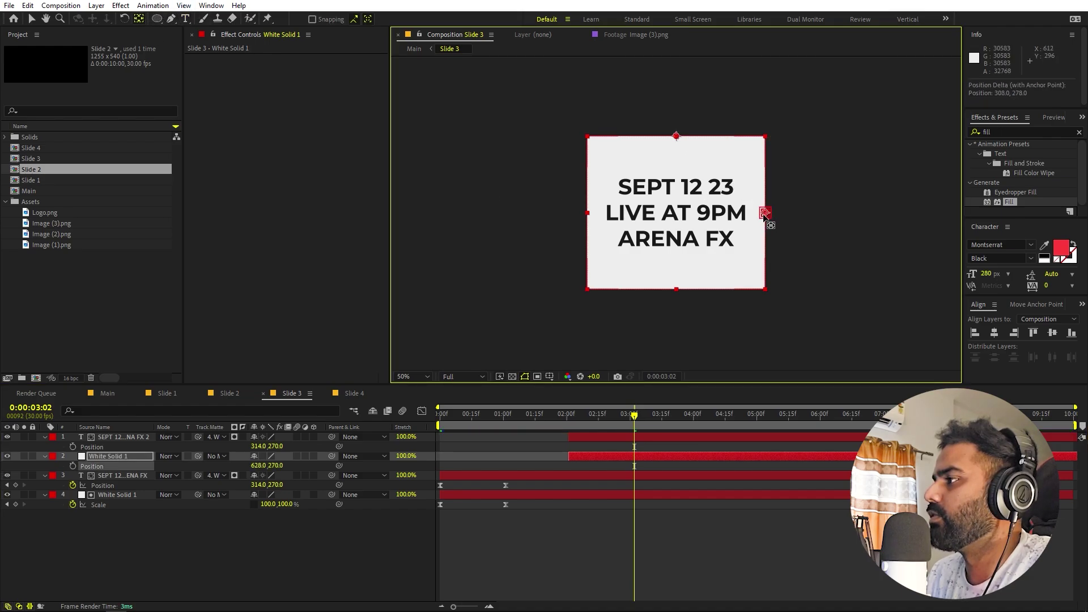
Step: Replace the copied White Solid 1's Scale keyframes with a single 100% keyframe at 0:00:03:02
key("alt+shift+s")
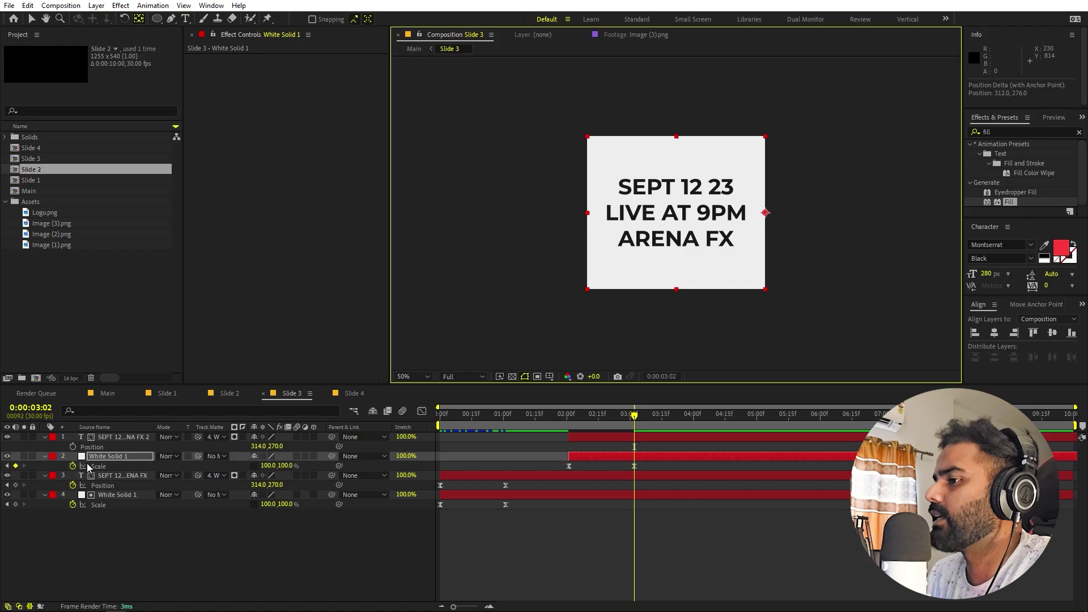
left_click_drag(615, 413, 638, 427)
key("F2")
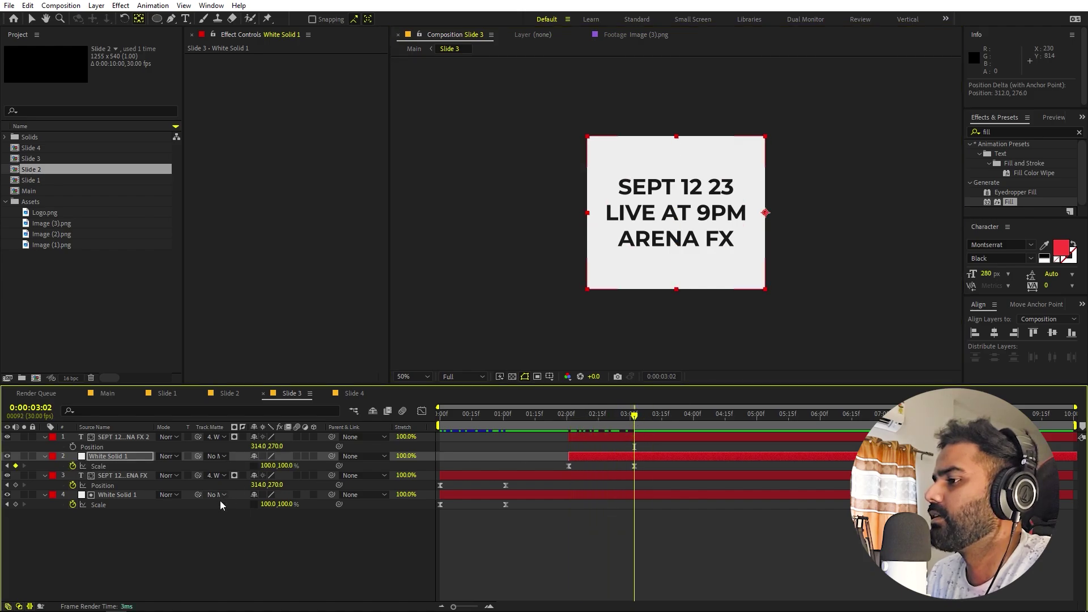
left_click(103, 465)
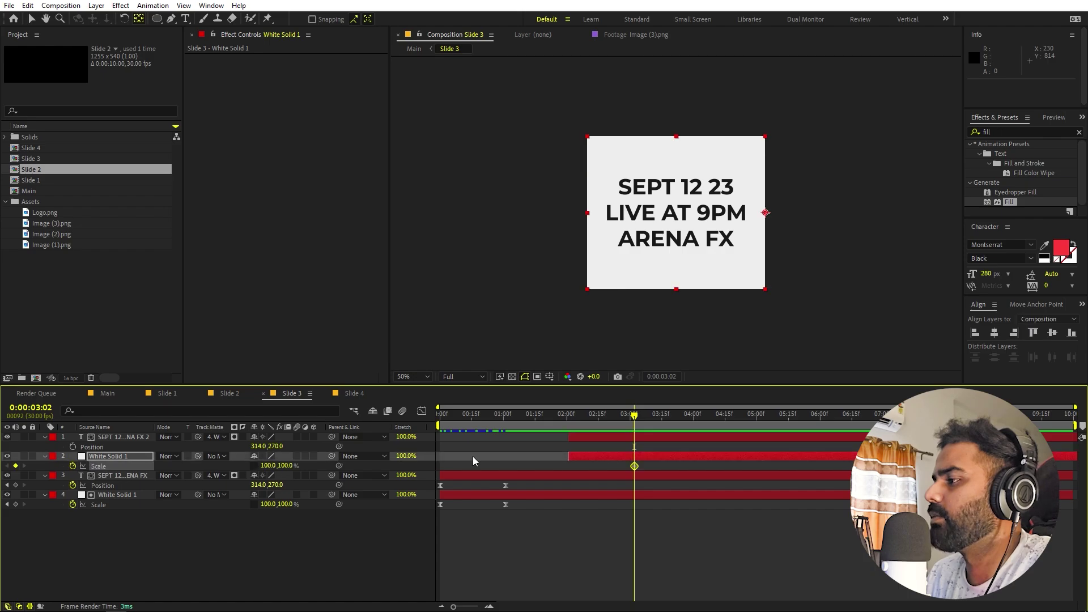
Step: Set the copied White Solid 1's horizontal Scale to 0% at 0:00:02:01, keeping the vertical scale at 100%
left_click(570, 416)
left_click_drag(570, 416, 568, 415)
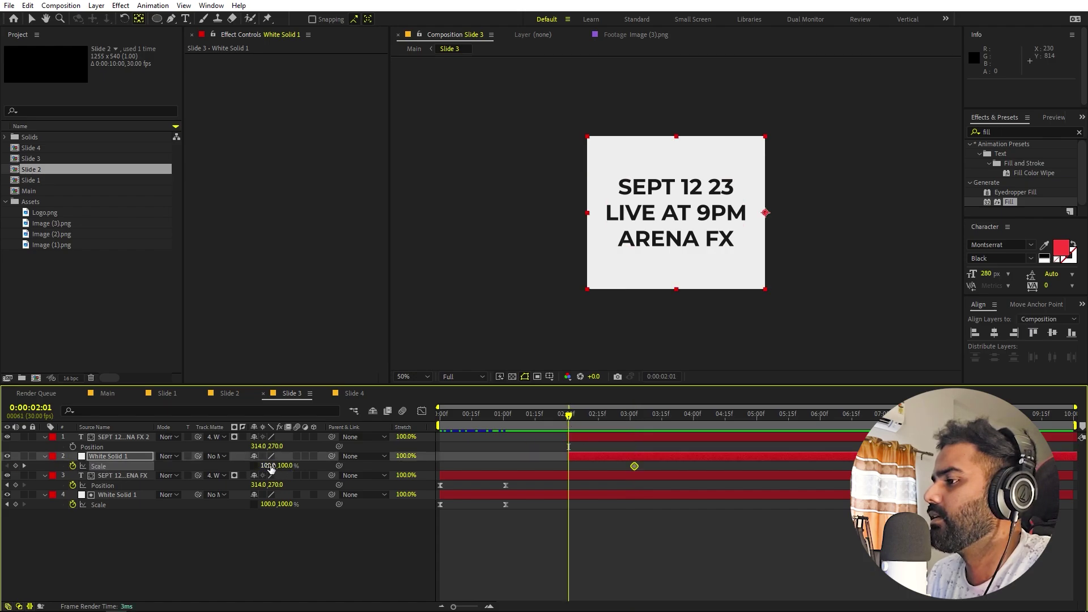
left_click_drag(270, 466, 362, 465)
left_click_drag(227, 484, 236, 484)
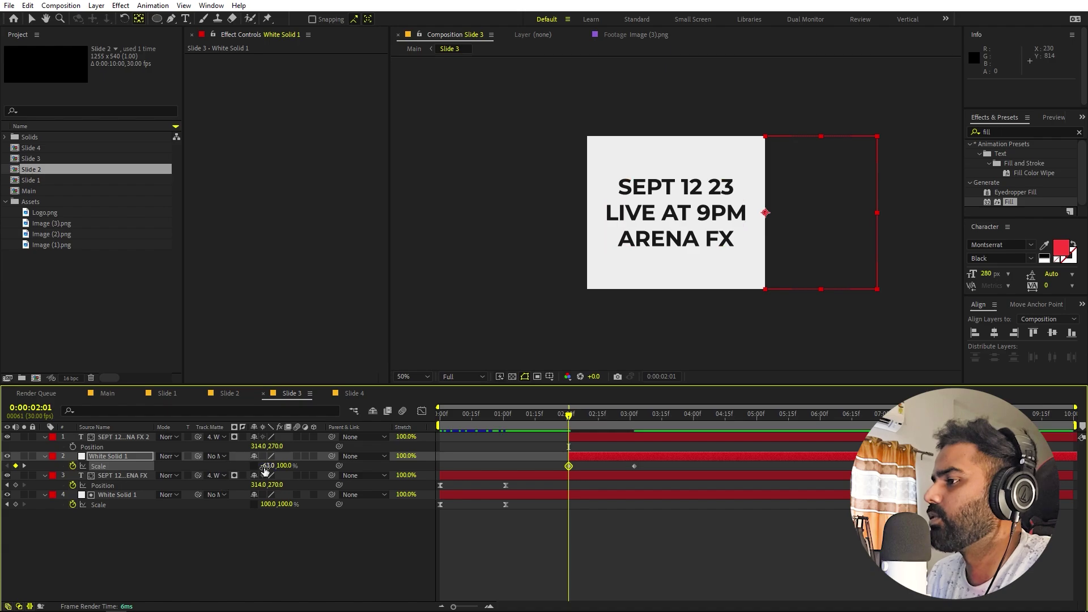
key("Return")
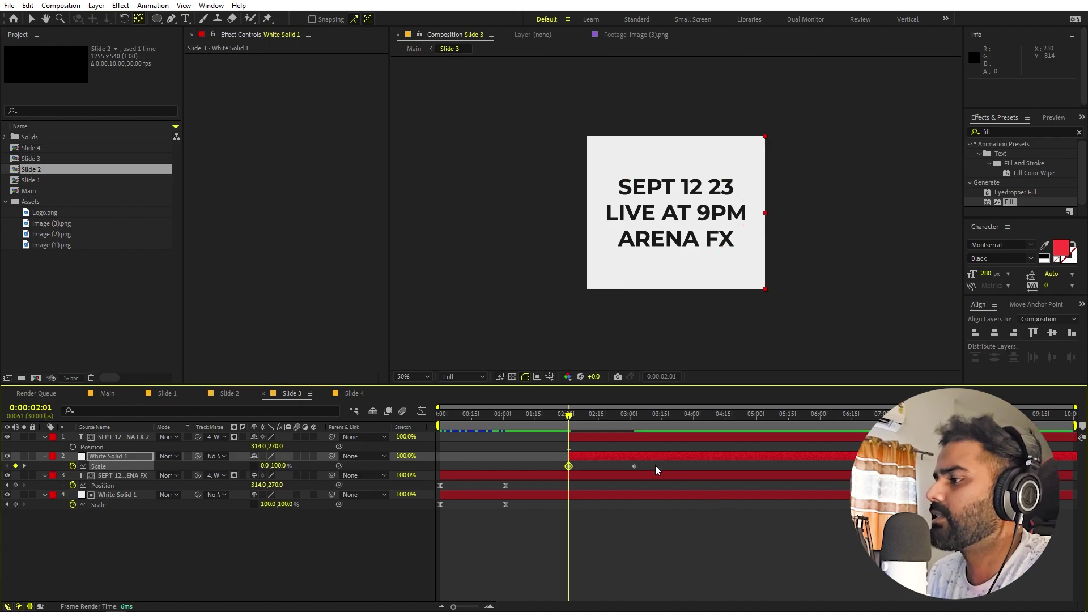
Step: Apply Easy Ease to the copied White Solid 1's Scale keyframes and shape the speed graph to peak early with a long ease-out
left_click_drag(655, 465, 478, 478)
key("F9")
left_click(421, 411)
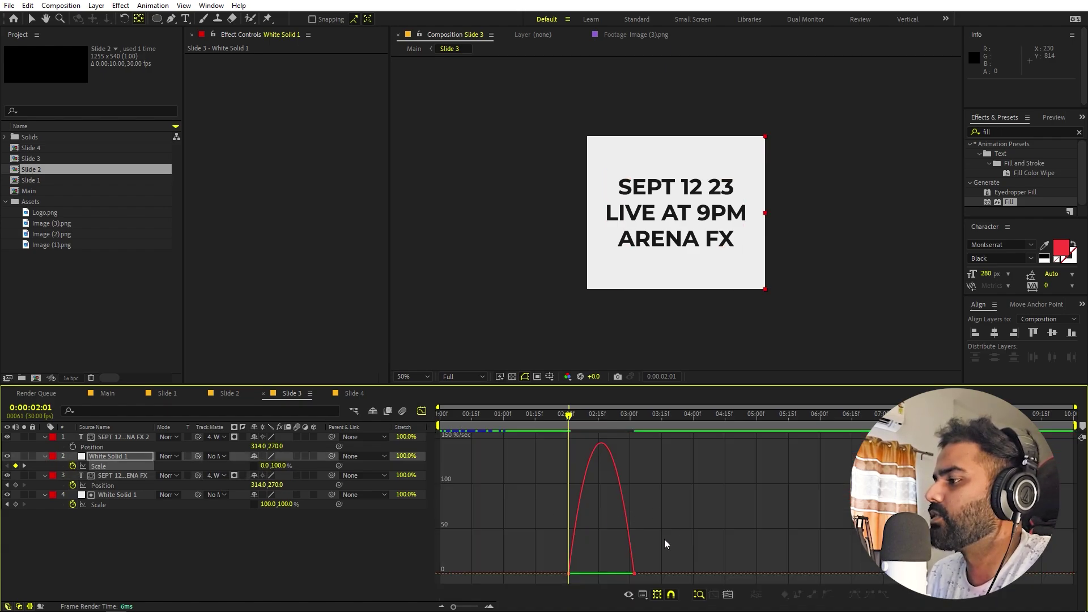
left_click_drag(630, 578, 572, 577)
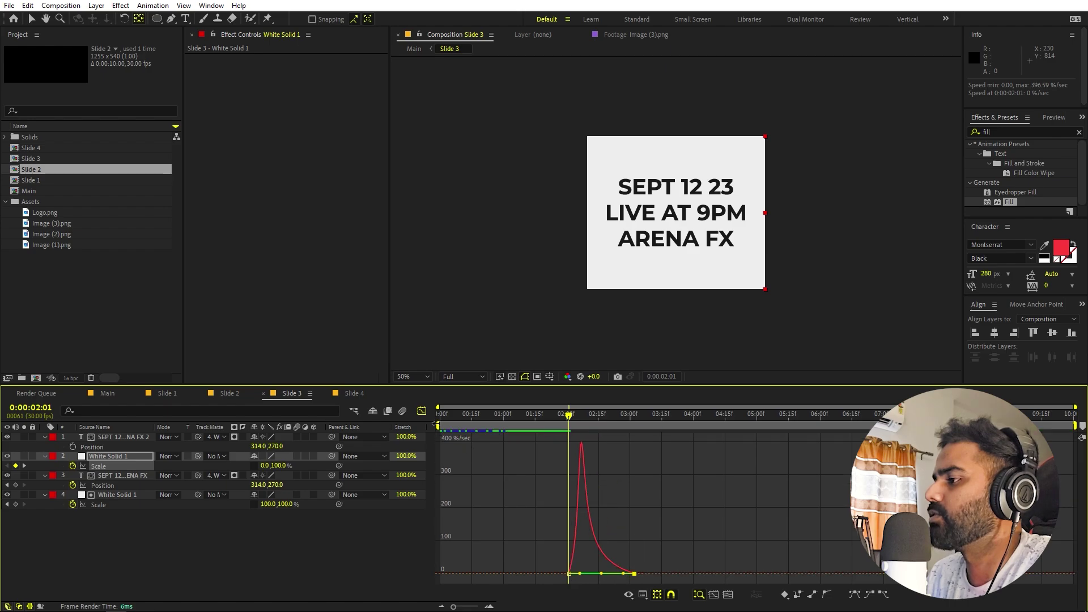
left_click(421, 411)
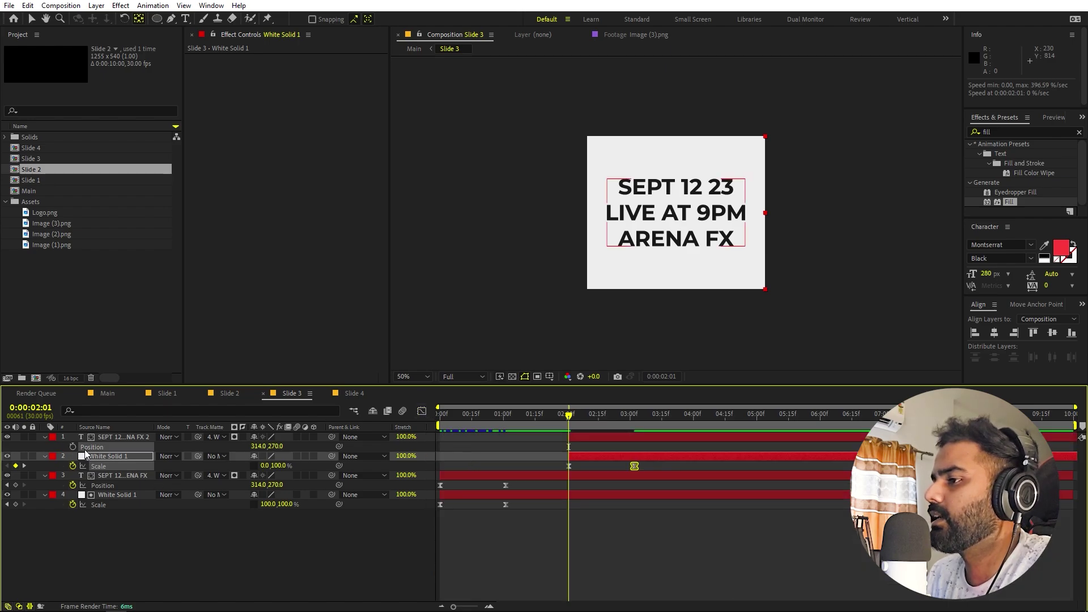
Step: Apply a Fill effect to the copied White Solid 1, sample the character fill's red for it, and check the frame at 0:00:03:20
left_click(104, 457)
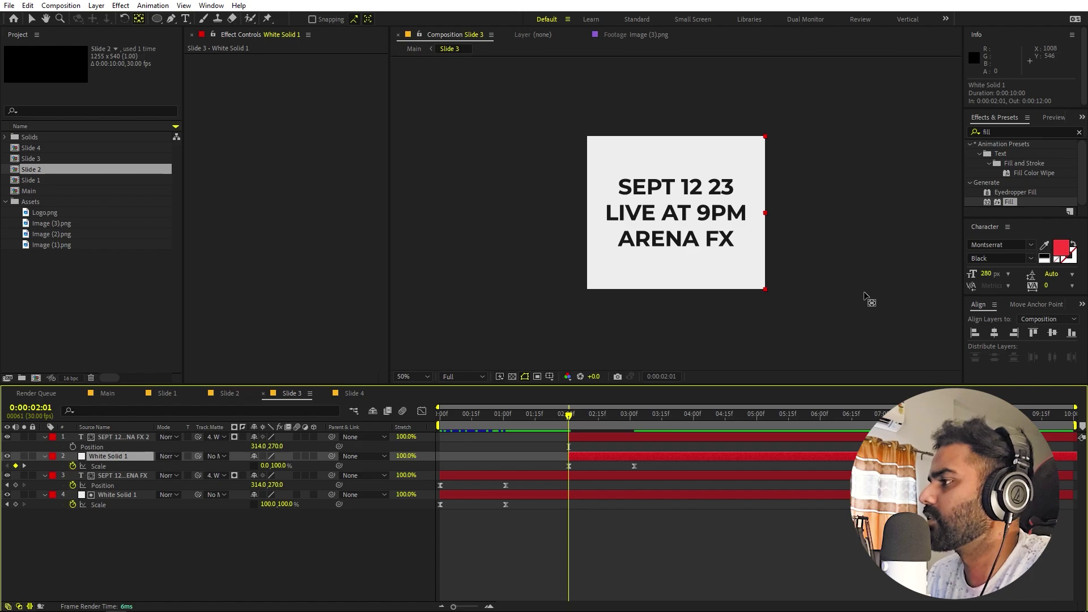
left_click_drag(1012, 204, 622, 454)
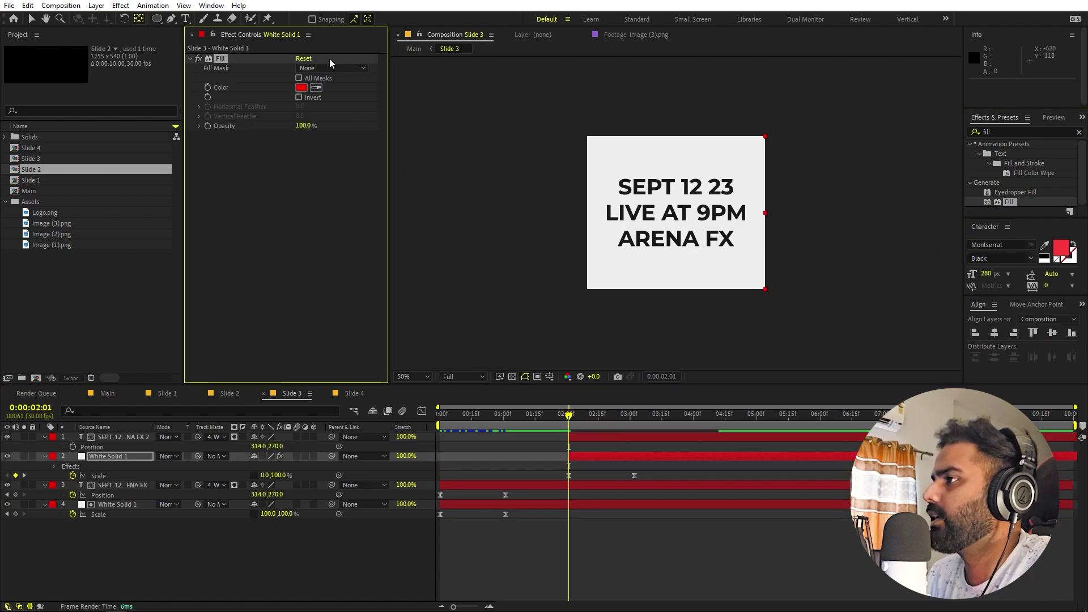
left_click(316, 87)
left_click(1061, 248)
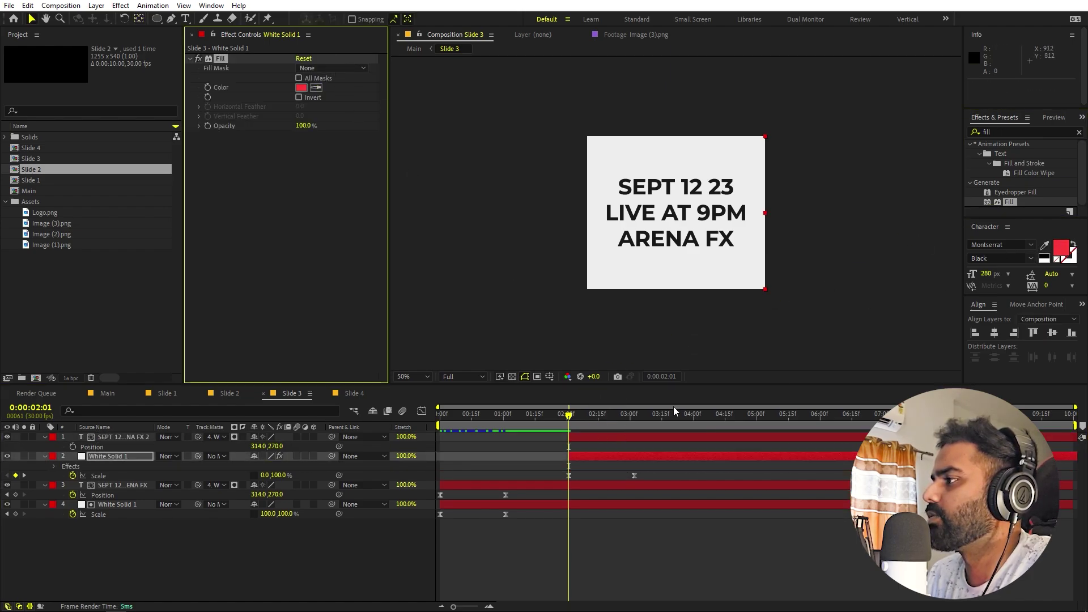
left_click(619, 437)
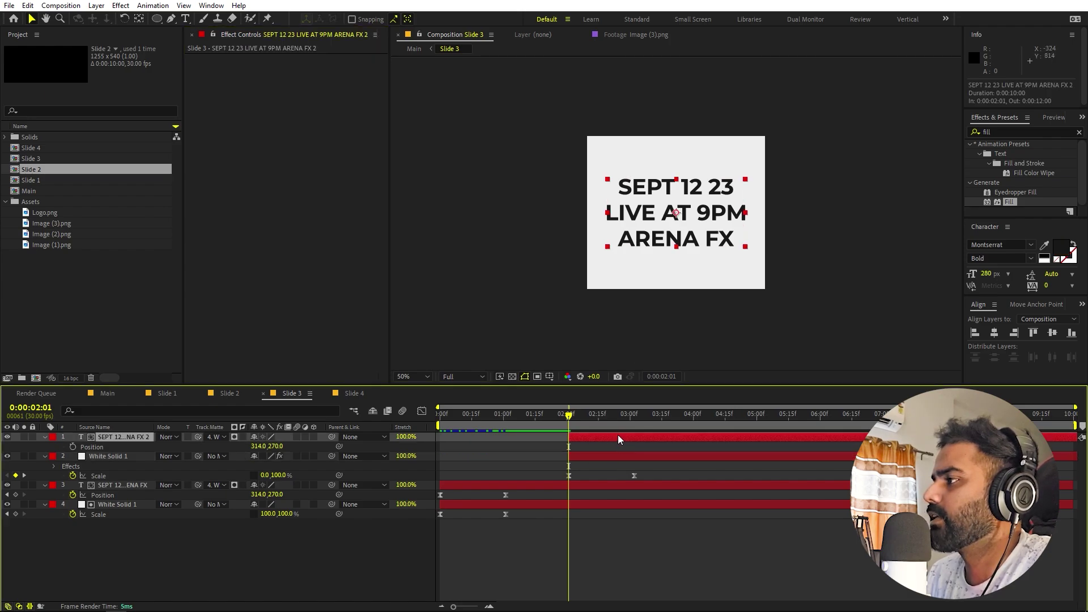
left_click_drag(572, 421, 673, 422)
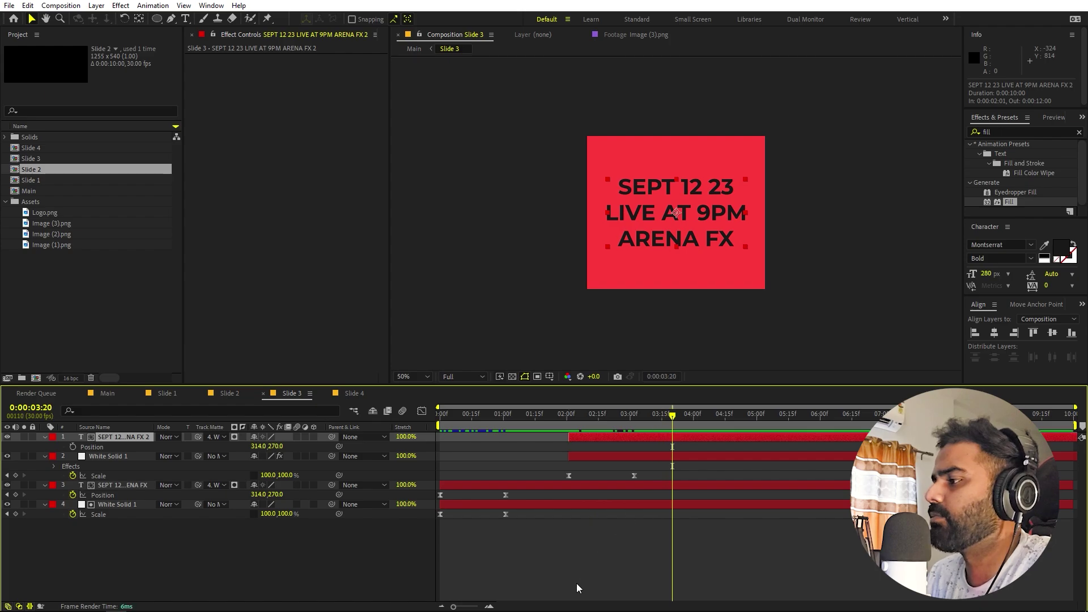
left_click(587, 576)
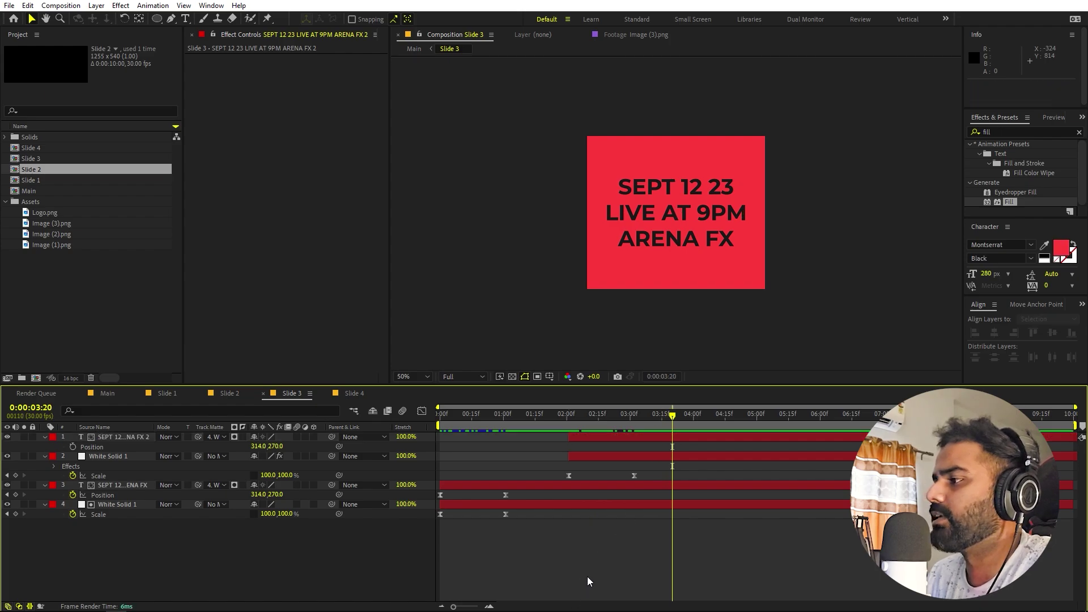
Step: In Slide 4, duplicate the shape, logo and Dark Gray Solid 2 layers and offset the copies to start at 0:00:01:17
left_click(355, 394)
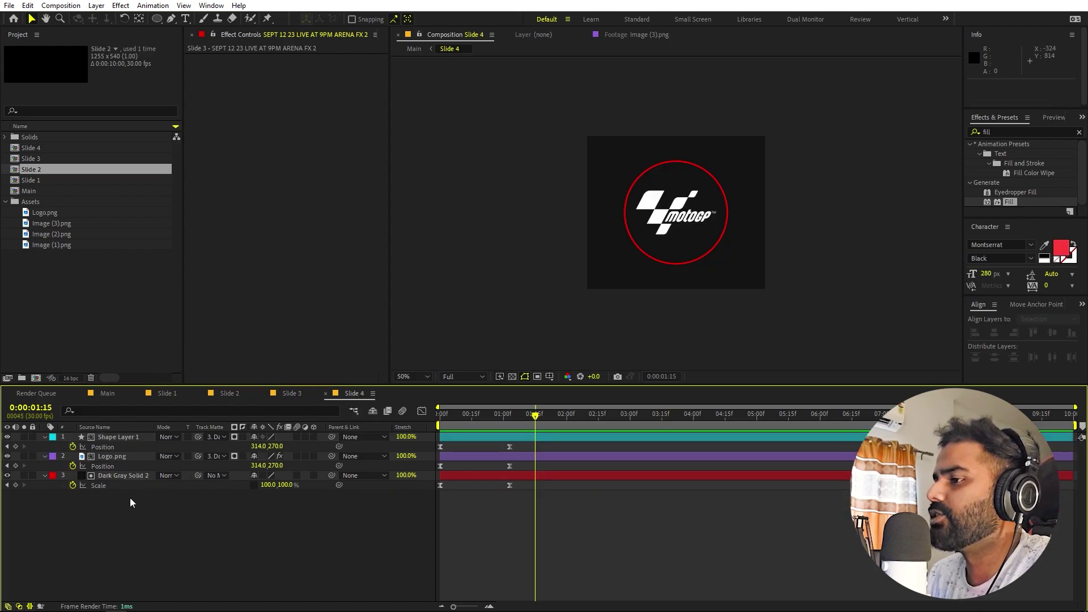
left_click(125, 474)
left_click(121, 441, "shift")
key("ctrl+d")
left_click_drag(502, 475, 600, 475)
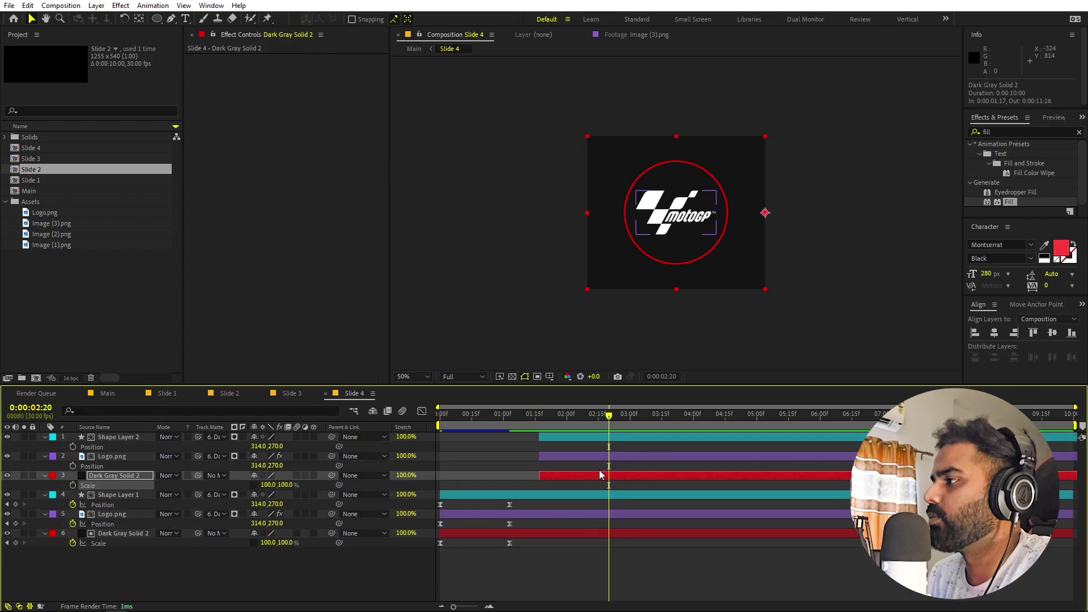
Step: Scrub the second background transition in Slide 1 and play the composition from the start
left_click(107, 393)
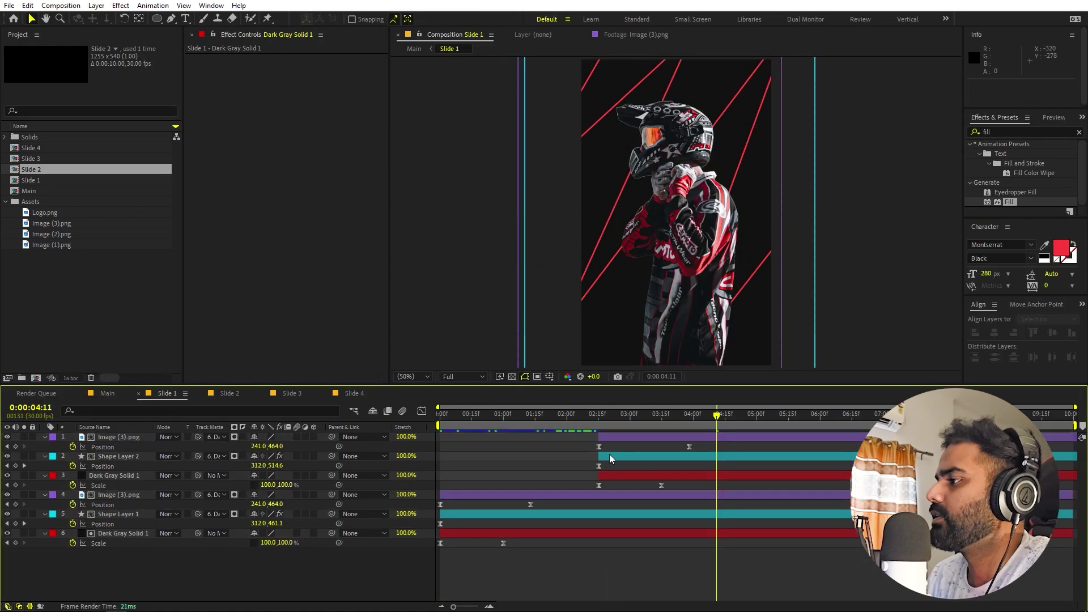
left_click(138, 19)
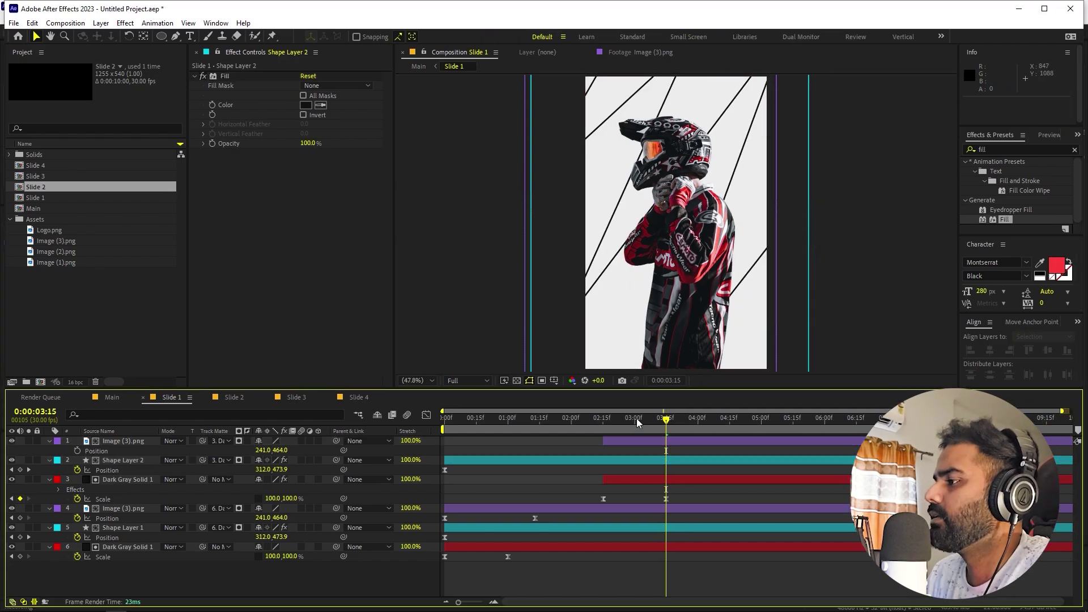
mouse_move(666, 435)
left_mouse_down()
mouse_move(557, 434)
mouse_move(652, 435)
left_mouse_up()
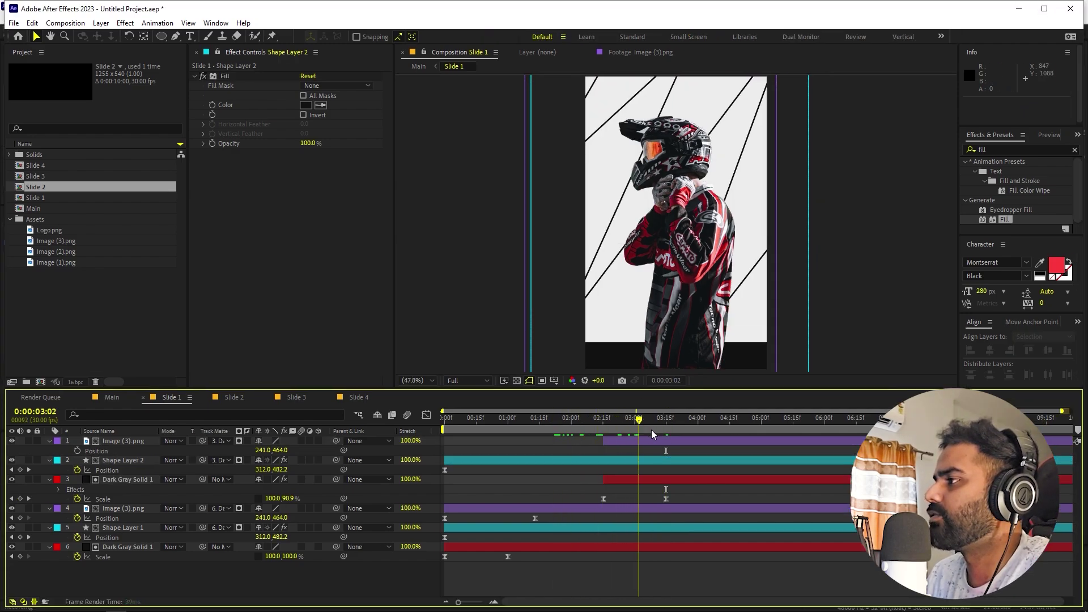
key("Home")
key("space")
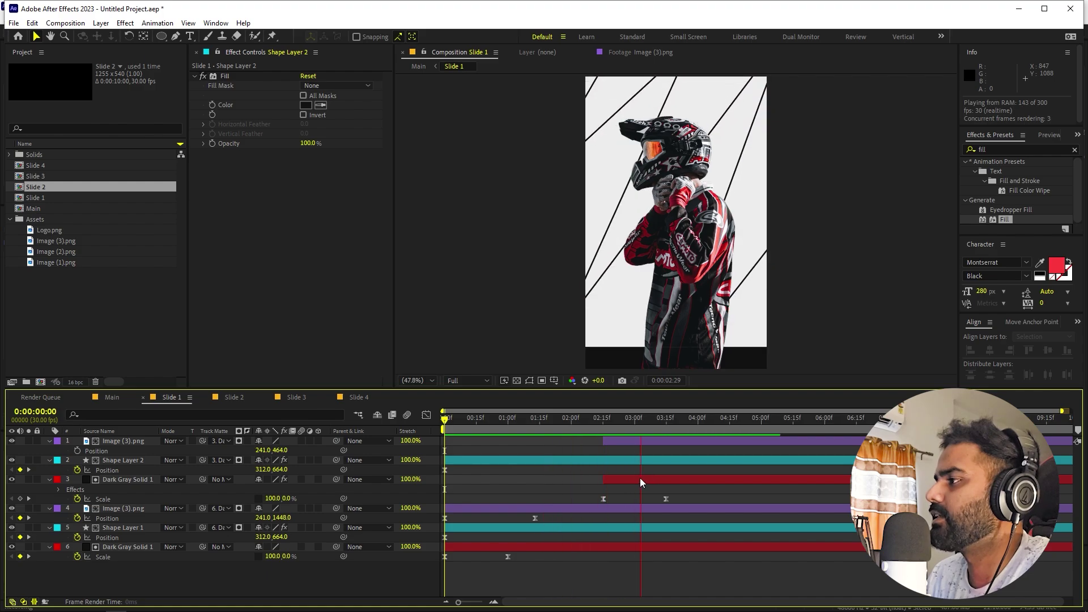
Step: Play back the Main composition, then preview the logo transition in Slide 4
left_click(111, 396)
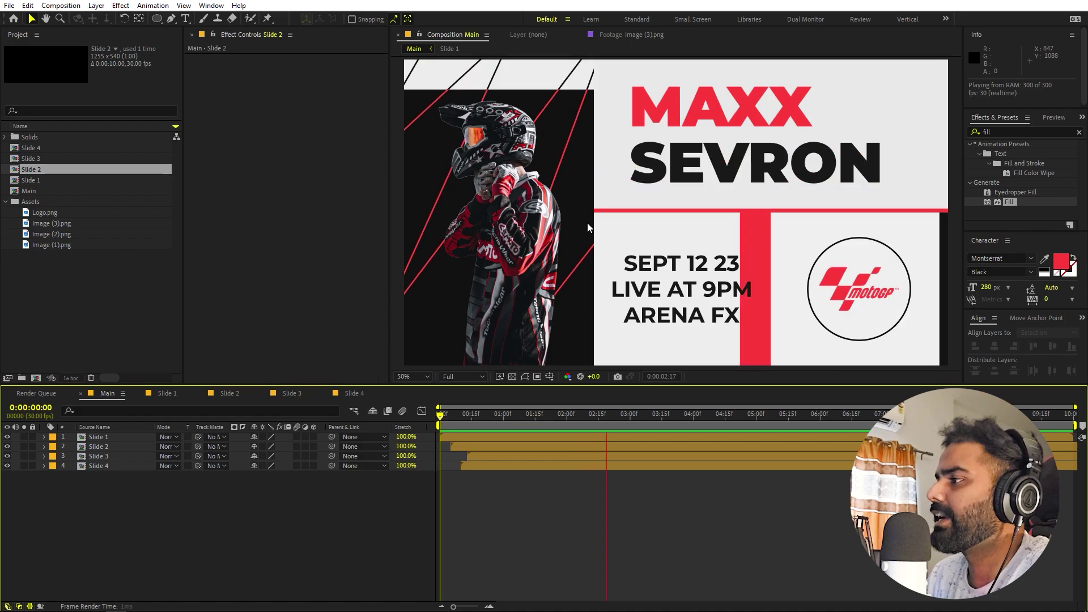
key("space")
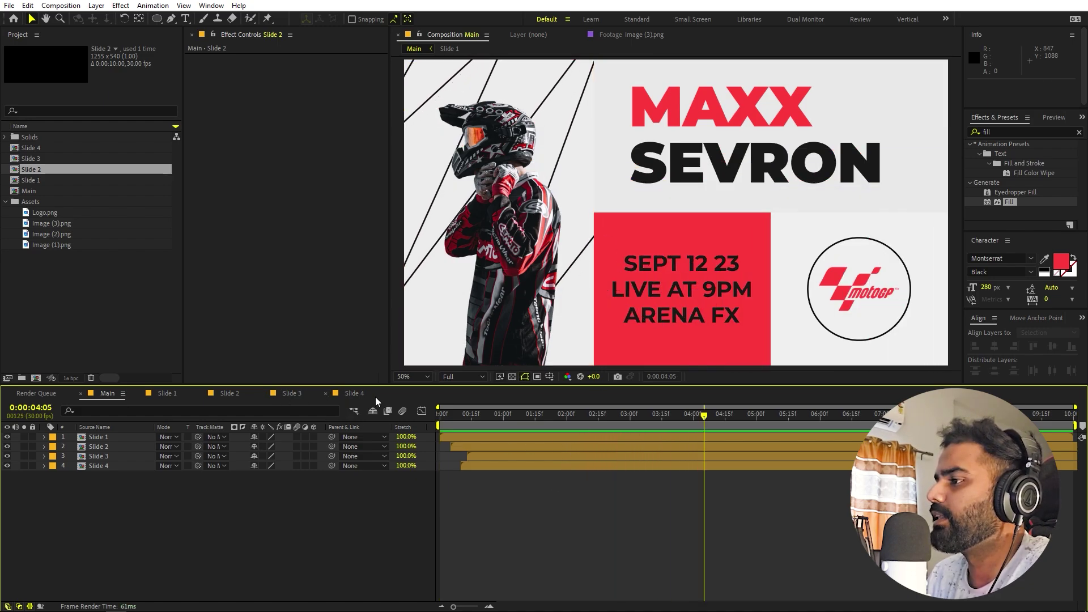
left_click(355, 393)
key("space")
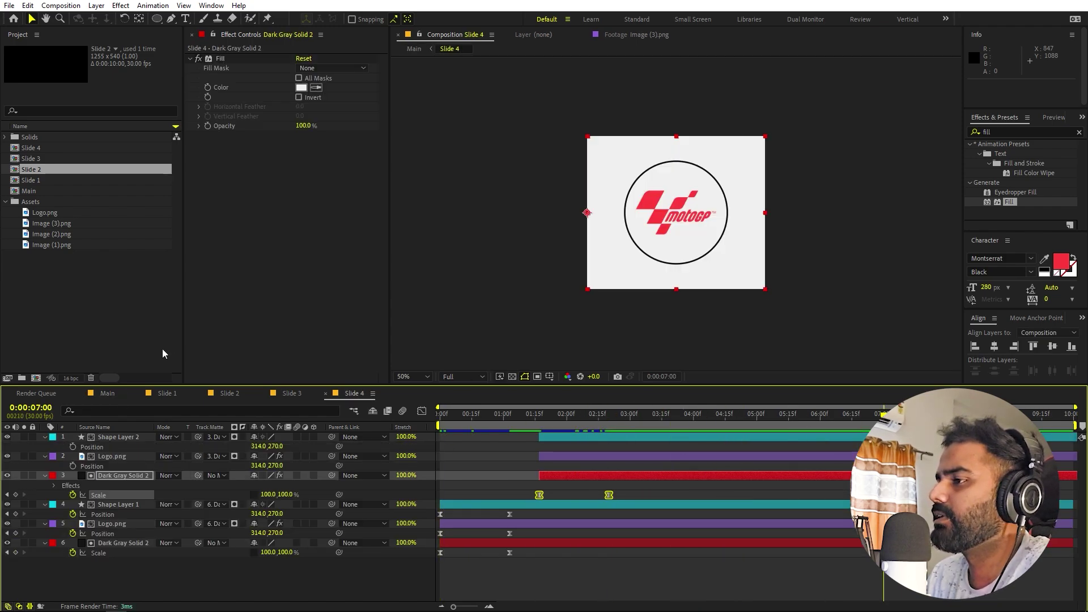
Step: Return to Main and scrub and play through the colour transitions across all four slides
left_click(161, 393)
left_click(105, 393)
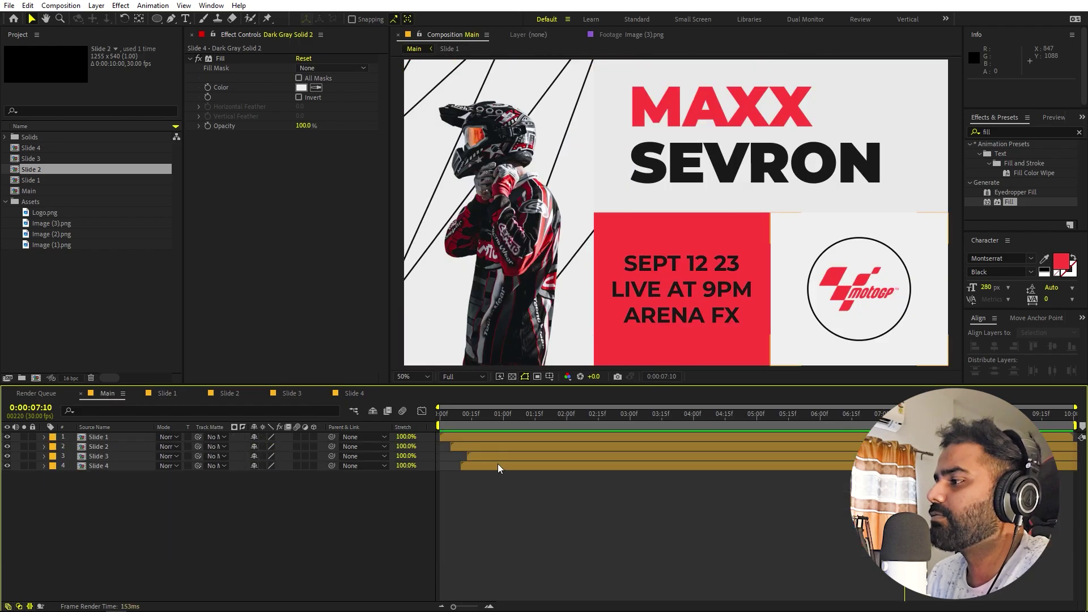
left_click_drag(654, 421, 552, 426)
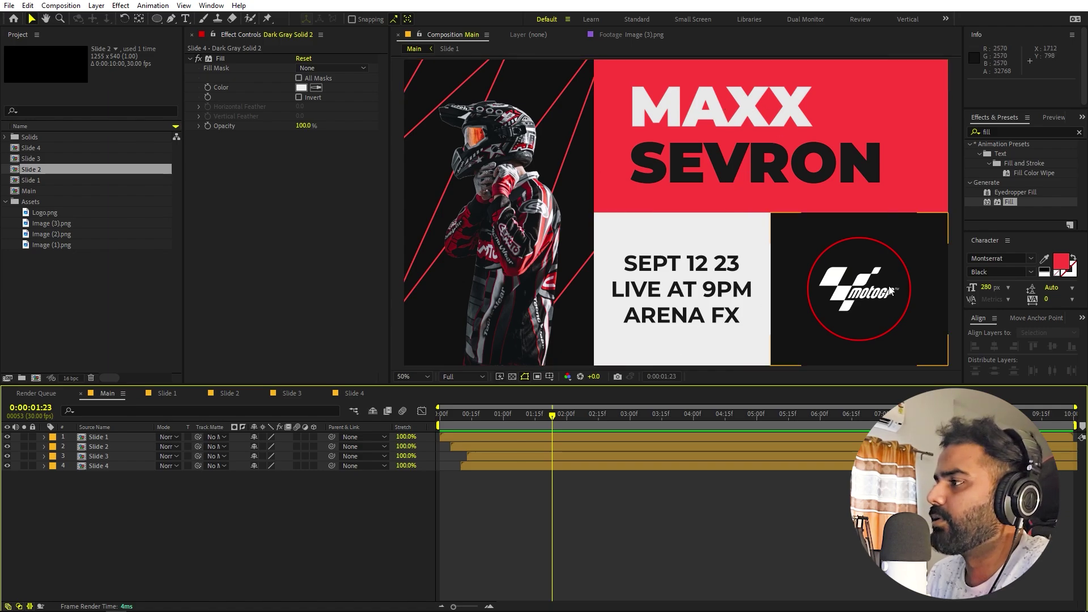
left_click_drag(552, 426, 721, 444)
key("space")
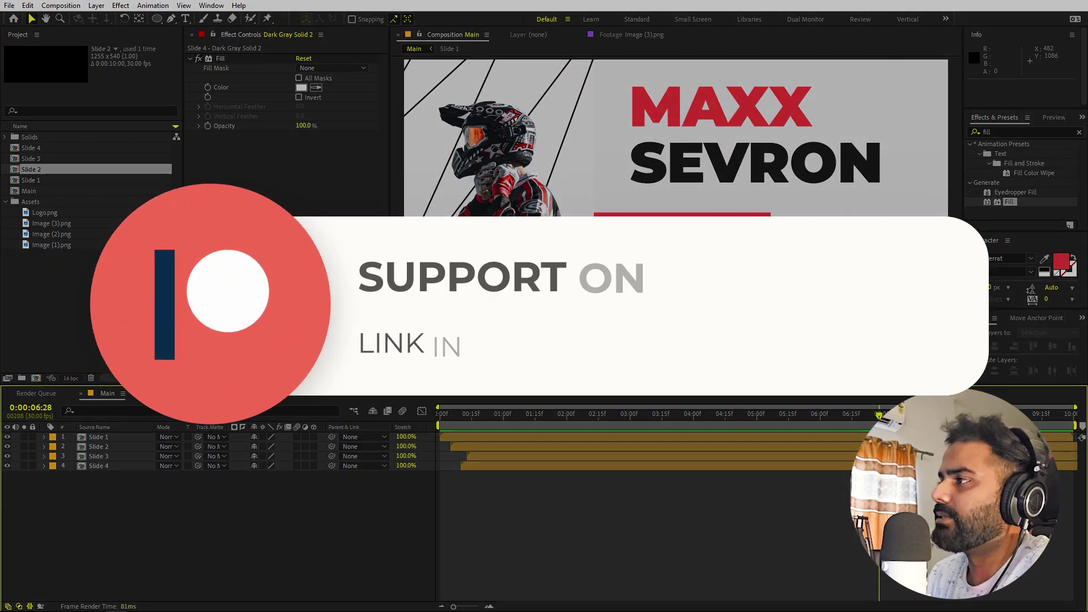